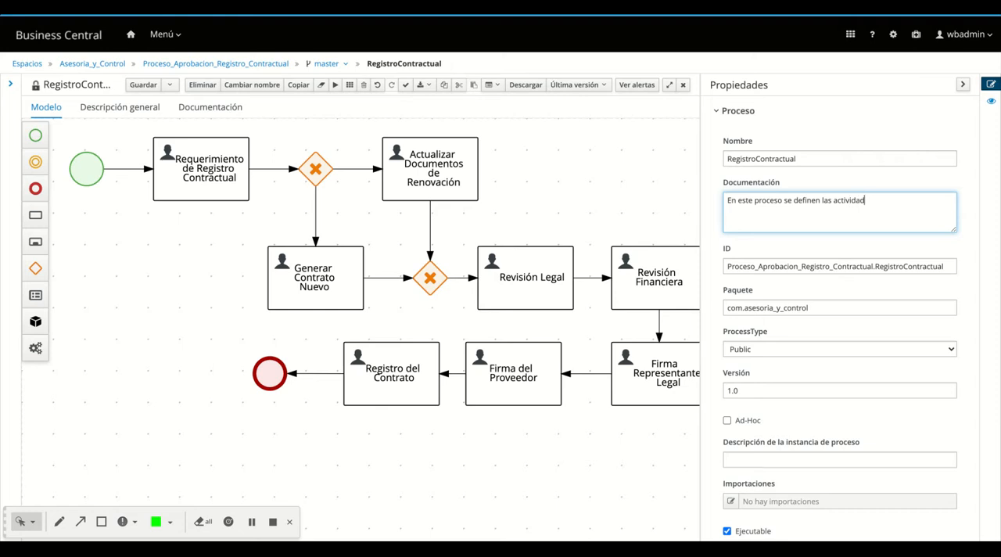
Continue the process documentation after "las actividad" with "es que se realizarán para la creación de los documentos contractuales"
type("e realizarán para la creac")
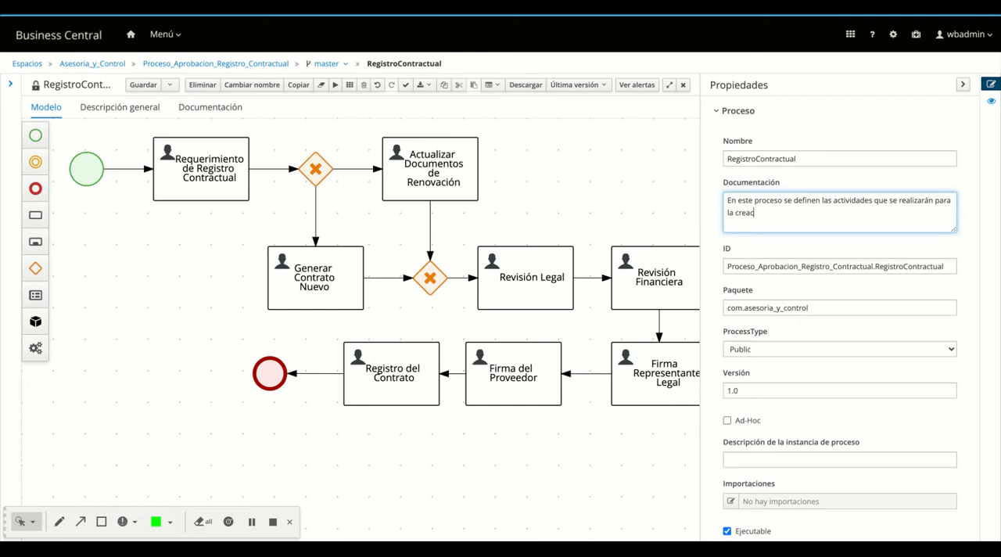
type("ión de los documentos contractuale")
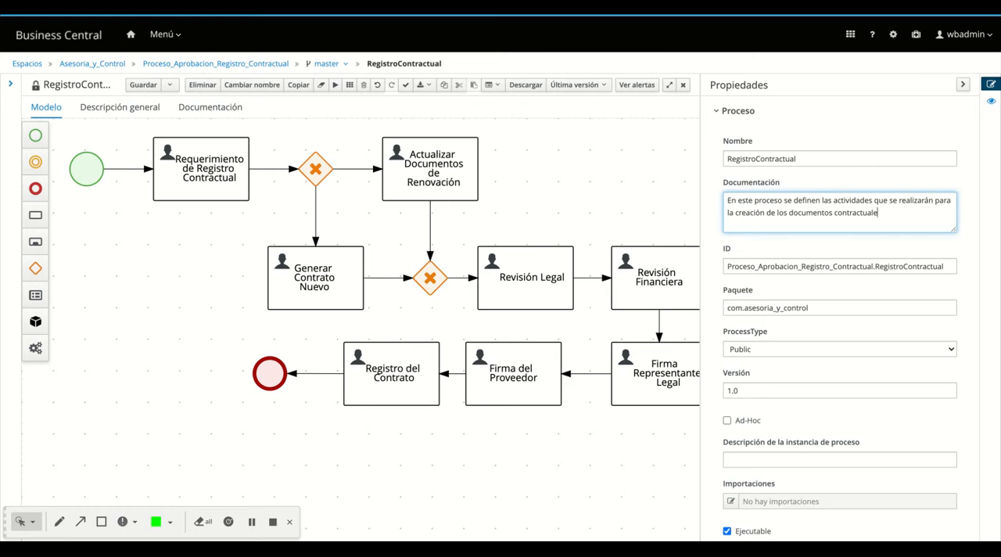
type("s")
type(", su reiv")
Append ", su revisión, firma y registros" to the process documentation
key("BackSpace")
key("BackSpace")
type("visi")
type("ón")
type(", aproba")
key("BackSpace")
key("BackSpace")
key("BackSpace")
key("BackSpace")
key("BackSpace")
key("BackSpace")
type("firma y registros dent")
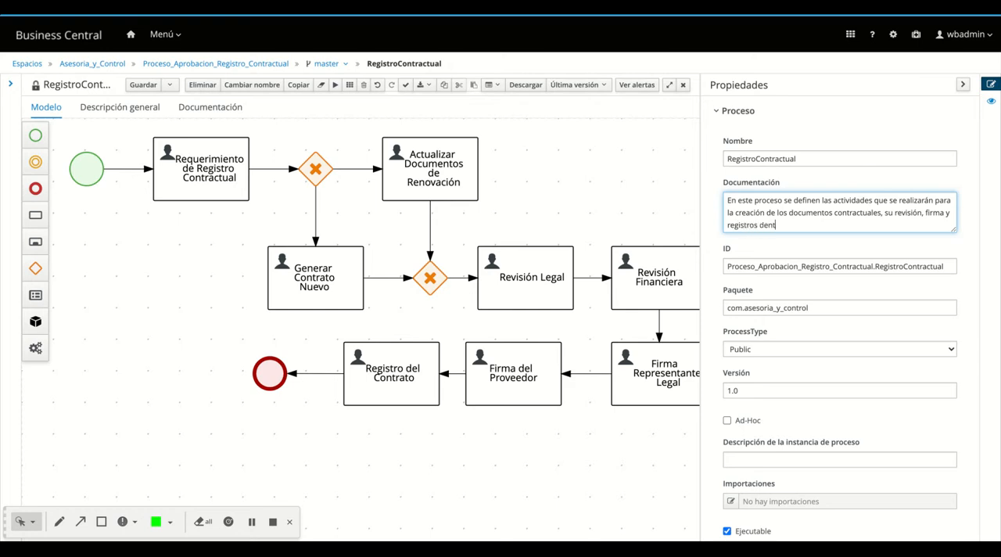
type("rol de")
Finish the process documentation sentence with "dentro de los sistemas corporativos"
key("BackSpace")
key("BackSpace")
key("BackSpace")
key("BackSpace")
type("de los sistemas corporativos")
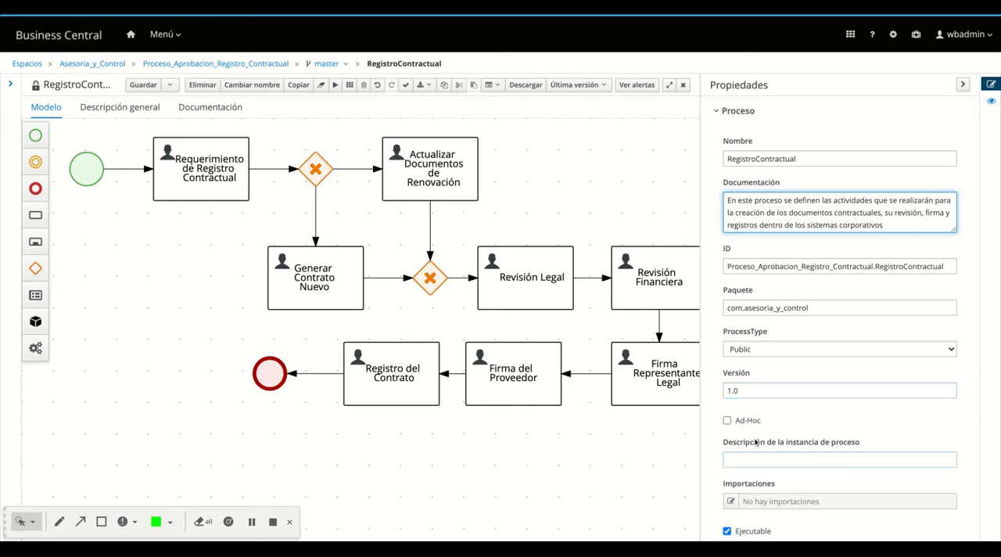
scroll(811, 422, "down", 3)
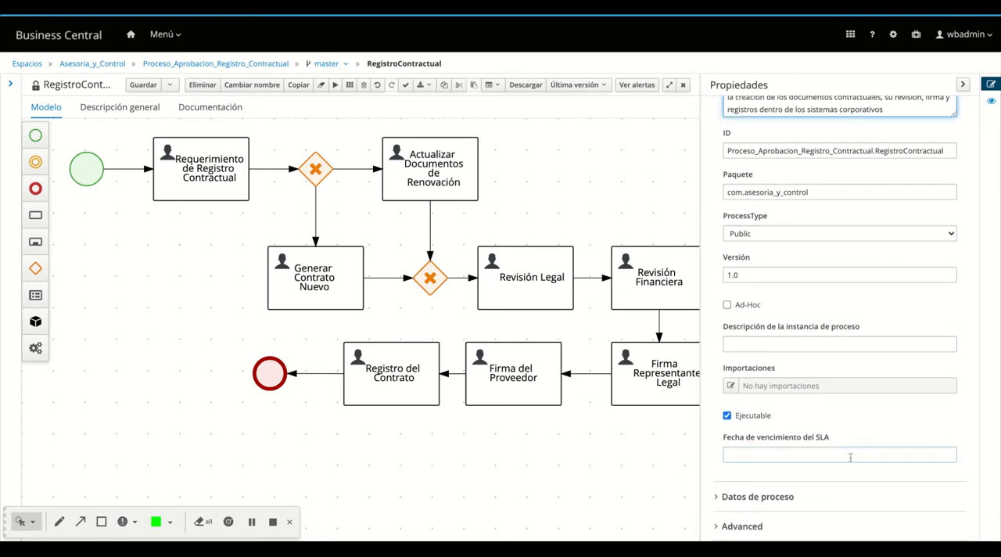
scroll(841, 437, "up", 3)
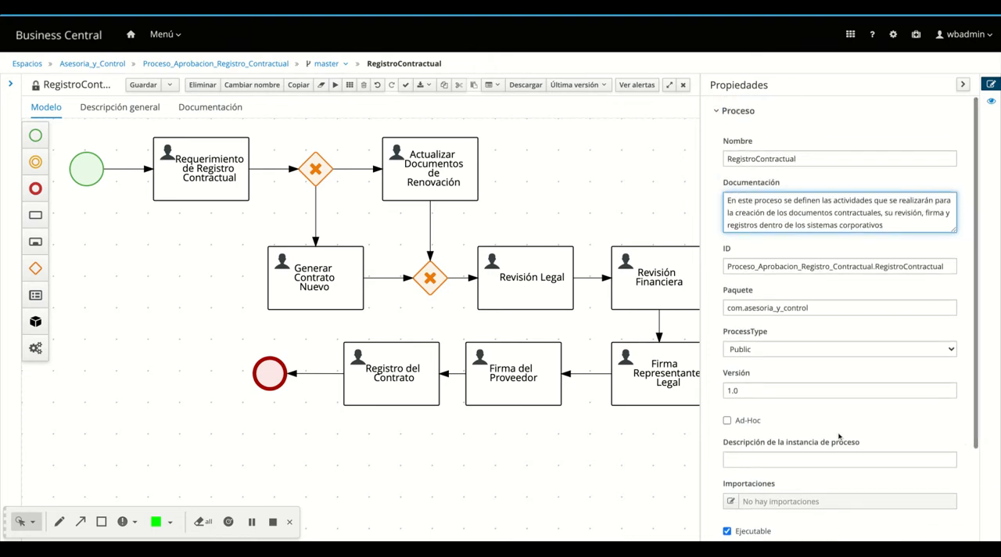
scroll(762, 272, "down", 3)
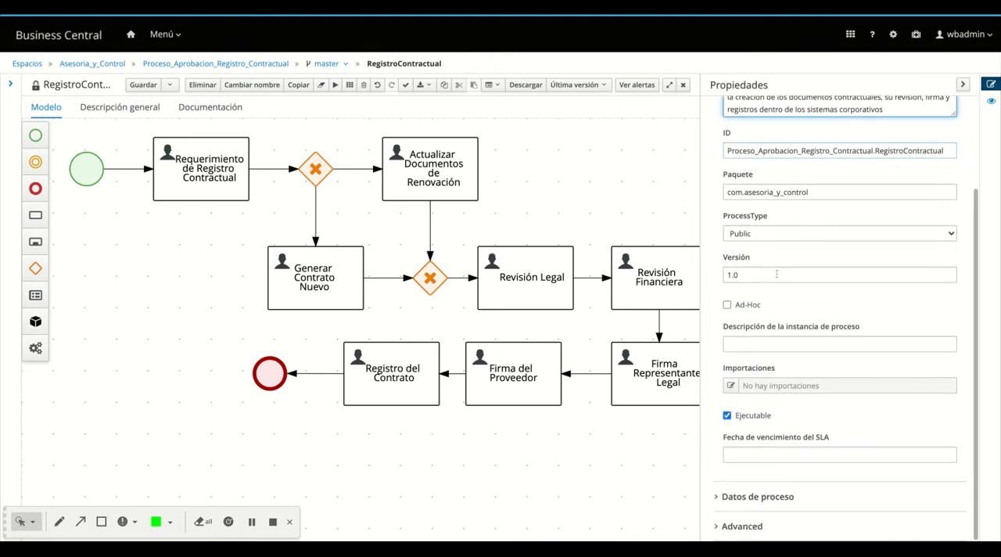
scroll(776, 274, "up", 3)
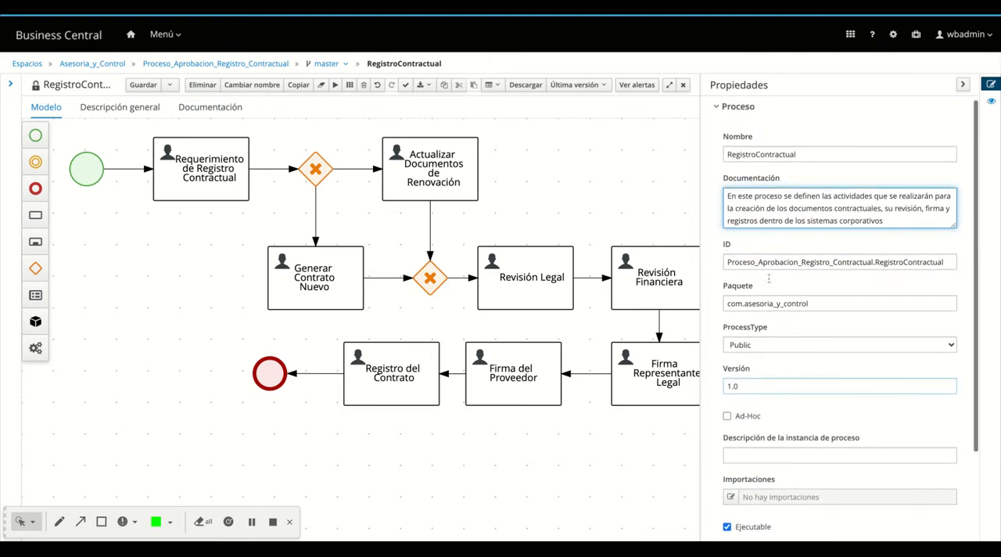
Add a process variable named Ruc with the data type String in the process data
left_click(716, 115)
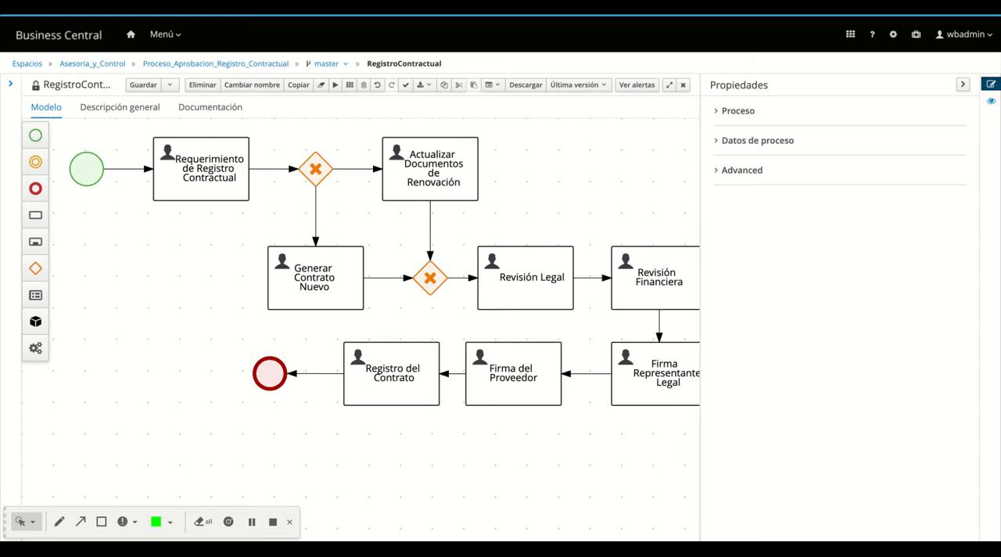
left_click(717, 143)
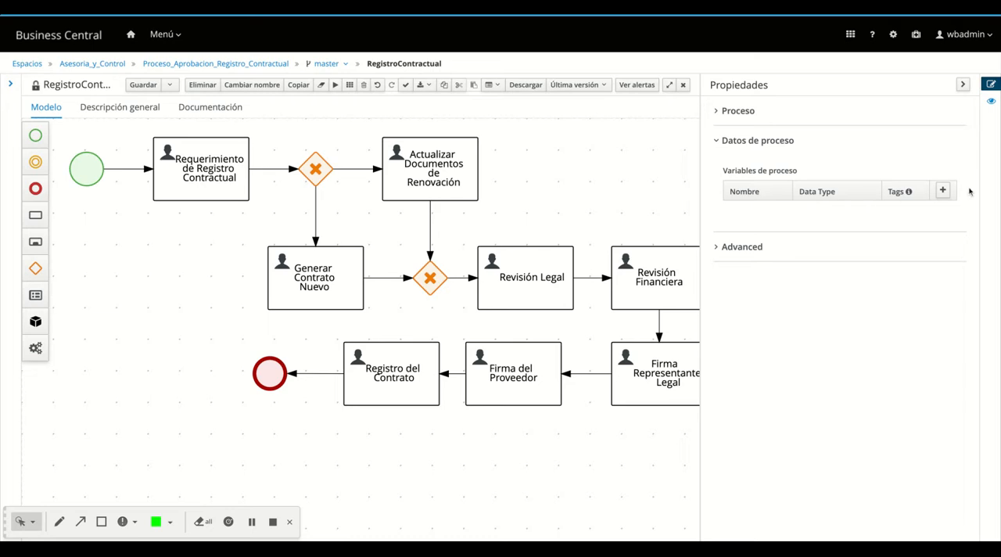
left_click(942, 191)
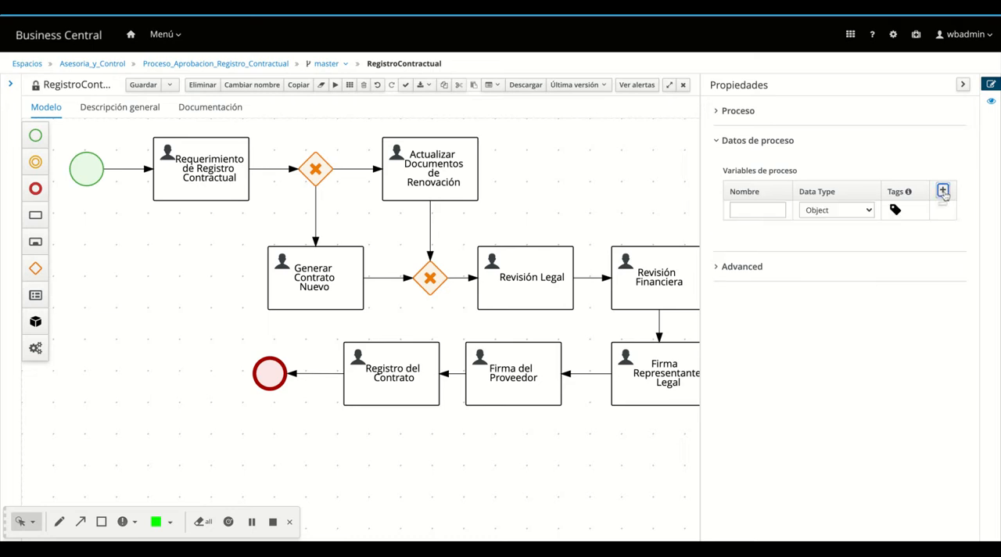
left_click(747, 211)
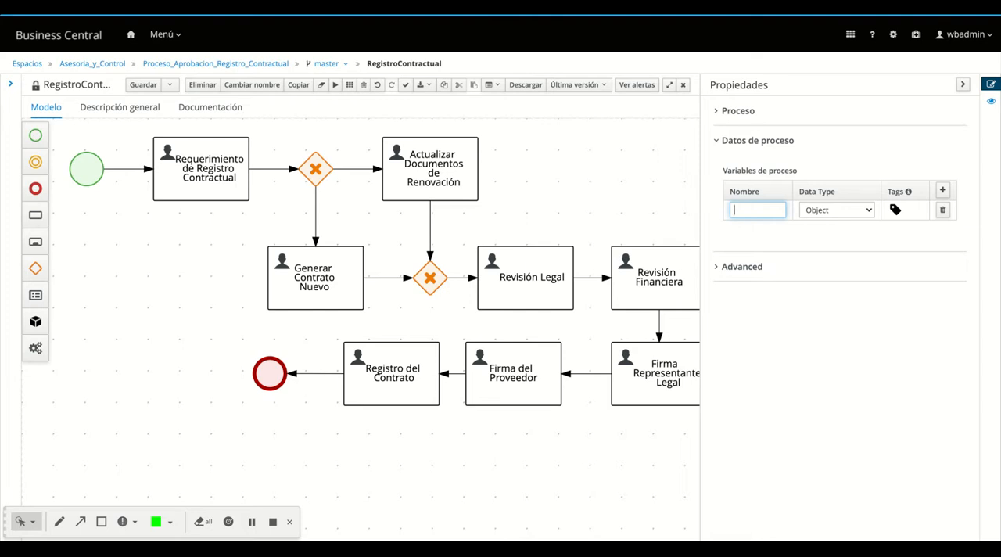
type("Ruc")
left_click(869, 211)
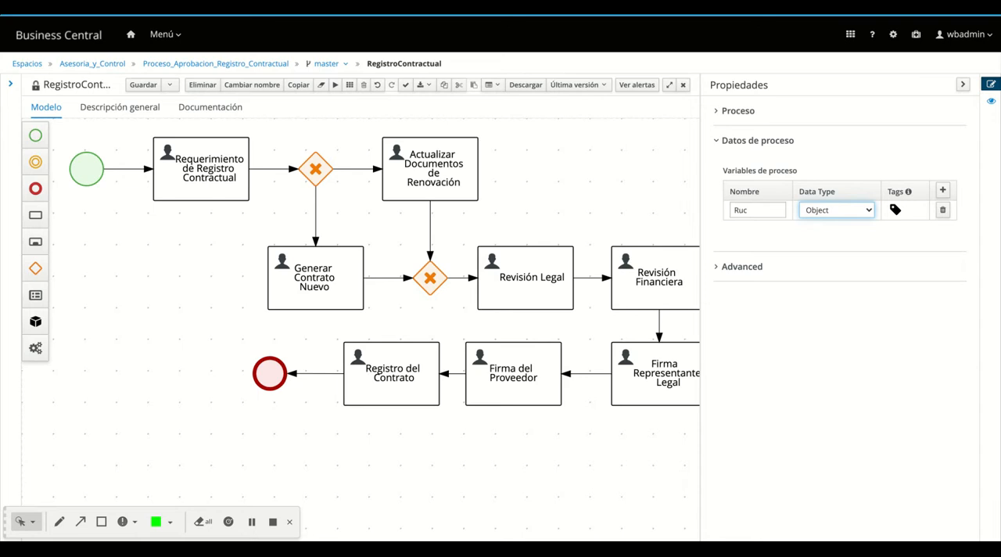
left_click(832, 226)
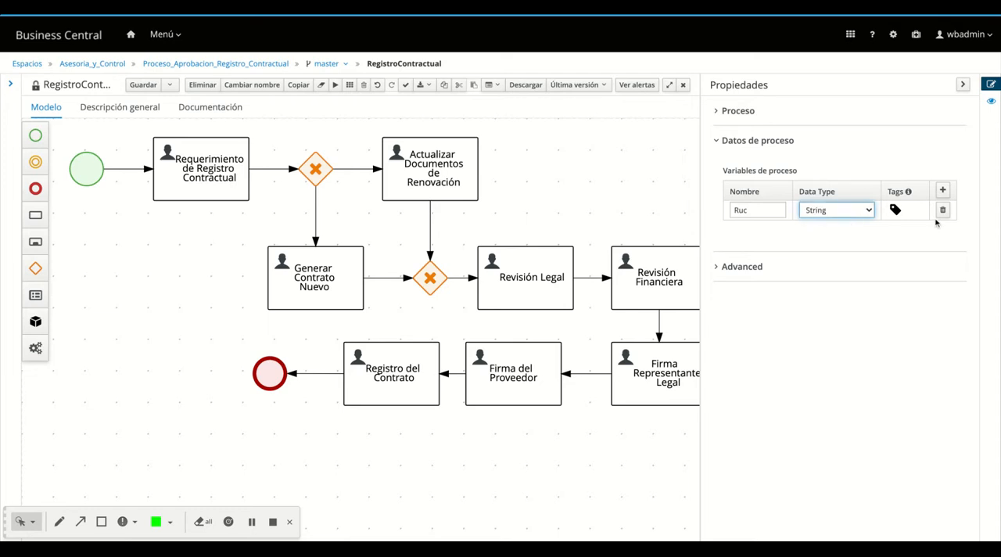
Add a second process variable named Empresa with the data type String
left_click(943, 191)
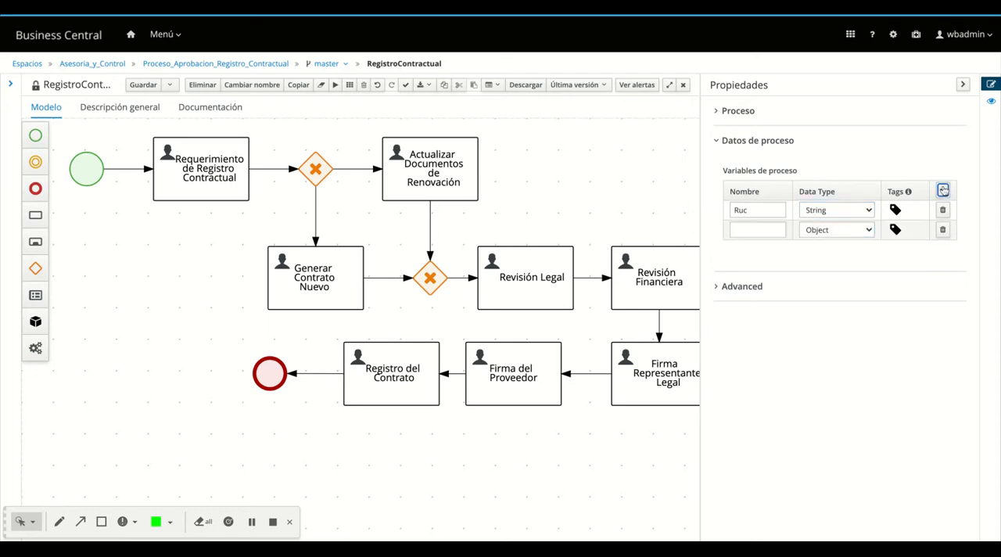
left_click(752, 230)
type("Empresa")
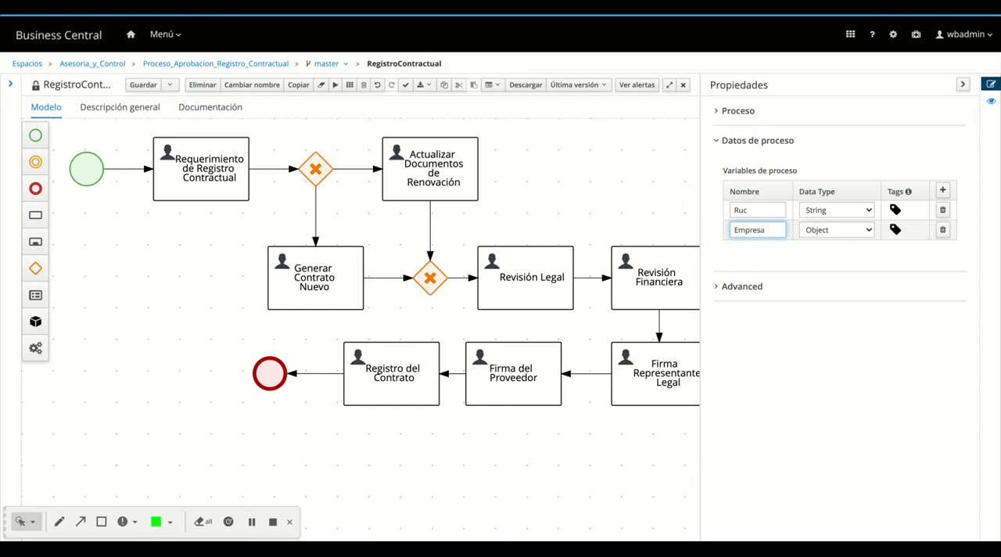
left_click(852, 231)
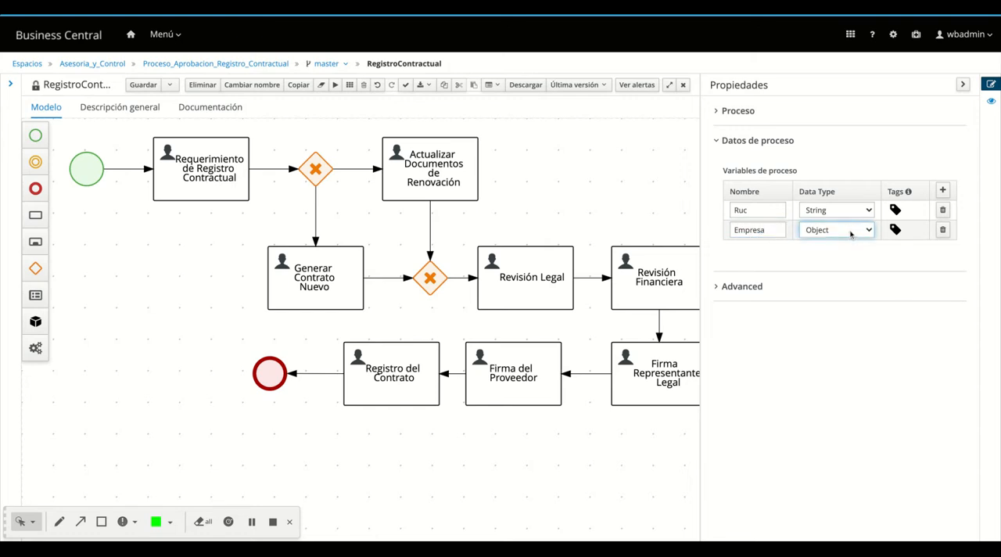
left_click(844, 247)
Add a third process variable named Tipo_Reg with the data type Boolean
left_click(942, 191)
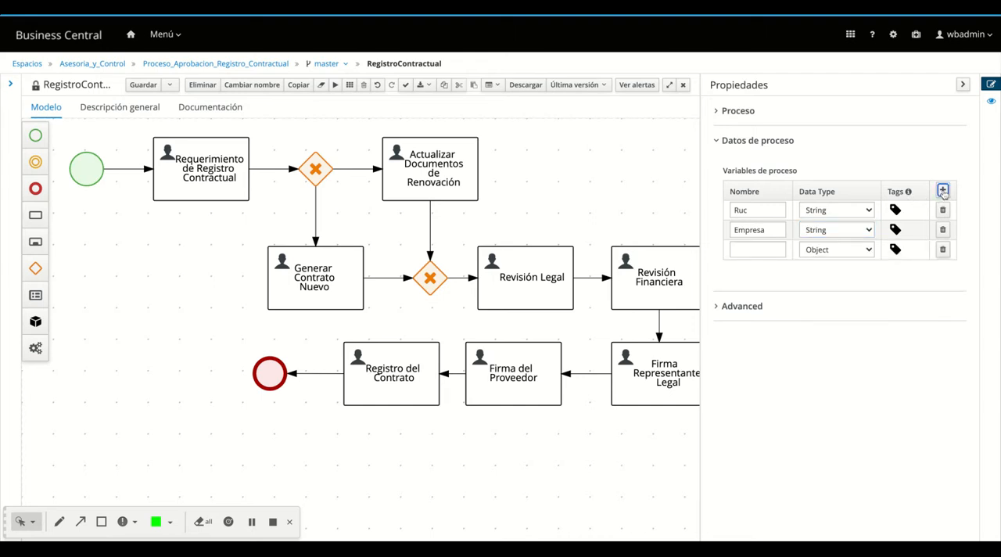
left_click(738, 249)
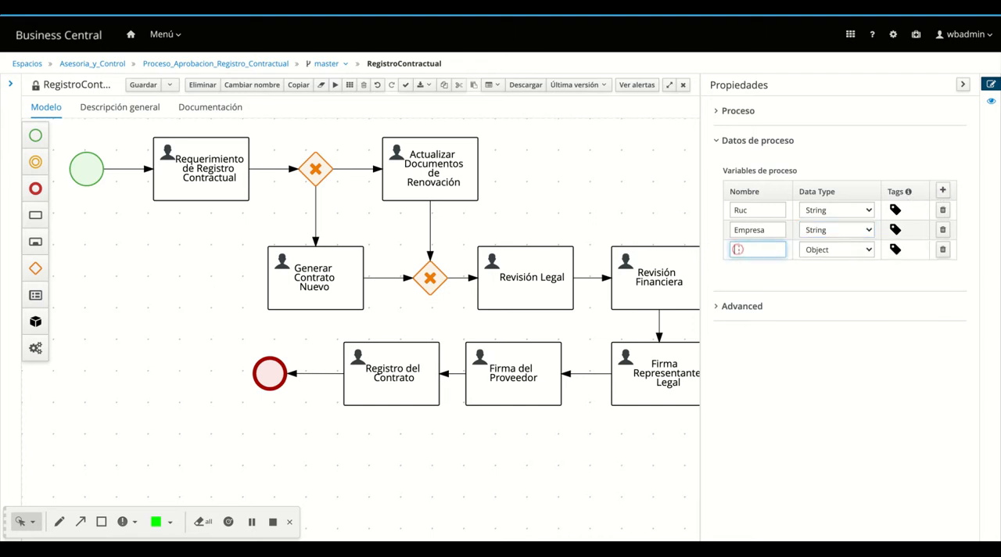
type("Tipo_Reg")
left_click(822, 254)
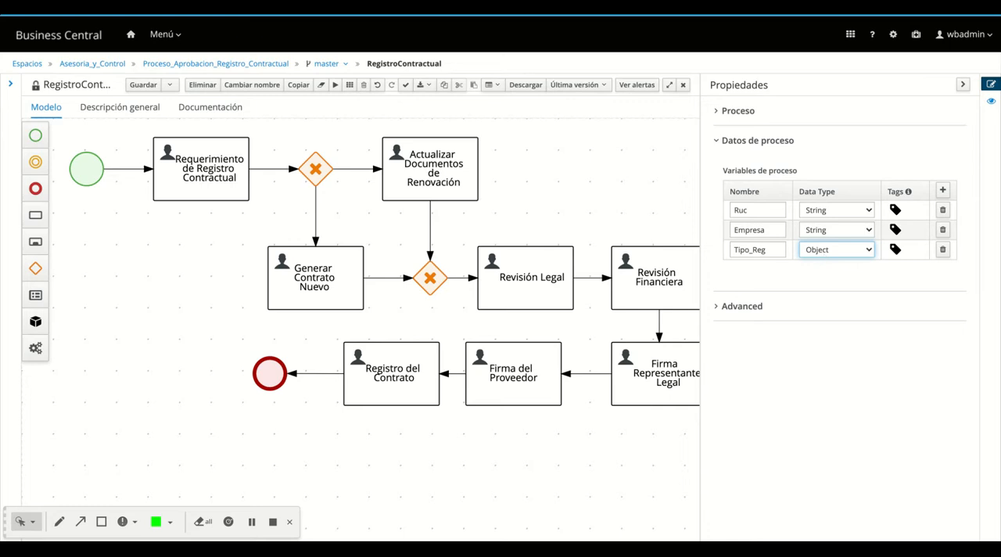
left_click(829, 216)
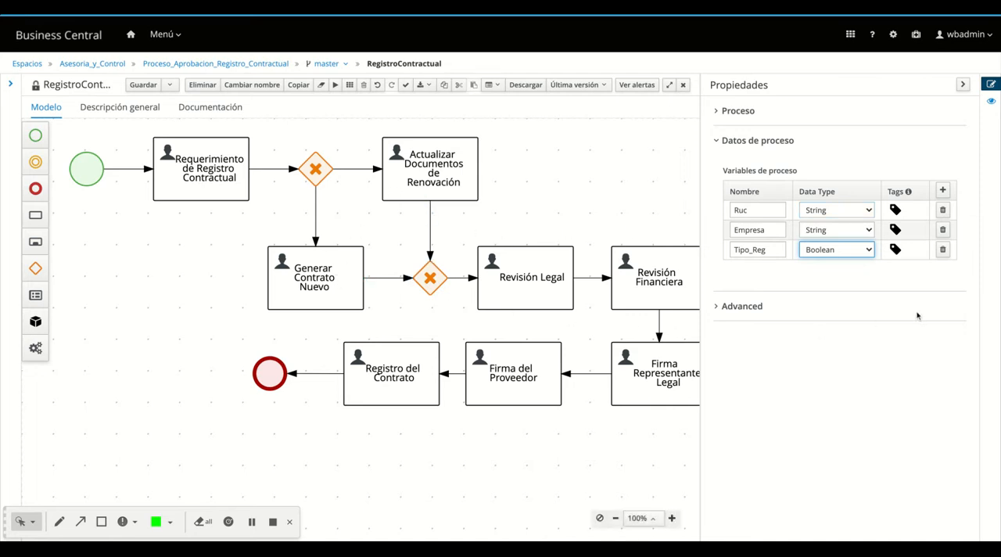
Add a fourth process variable named Folder and paste the jBPM DocumentCollection class as its custom data type
left_click(942, 191)
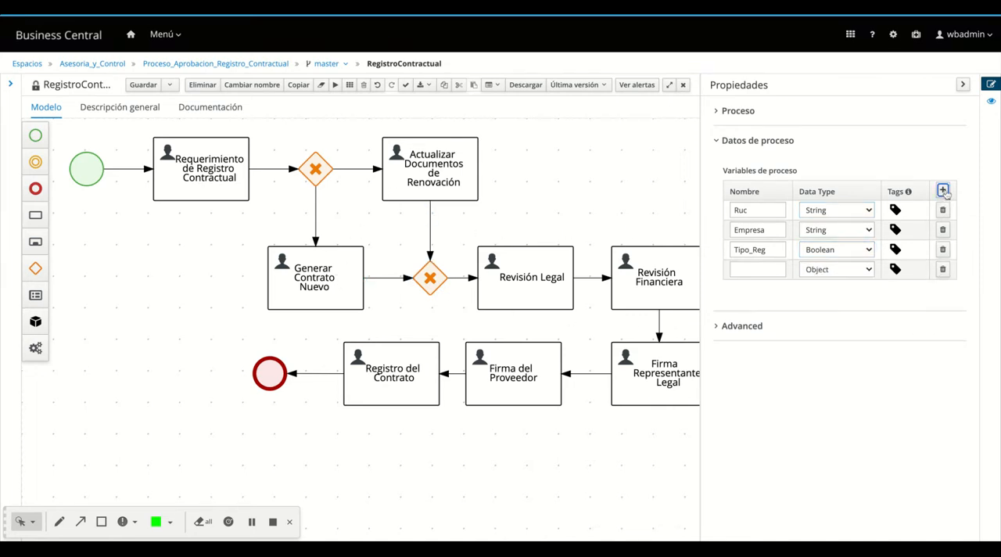
left_click(754, 268)
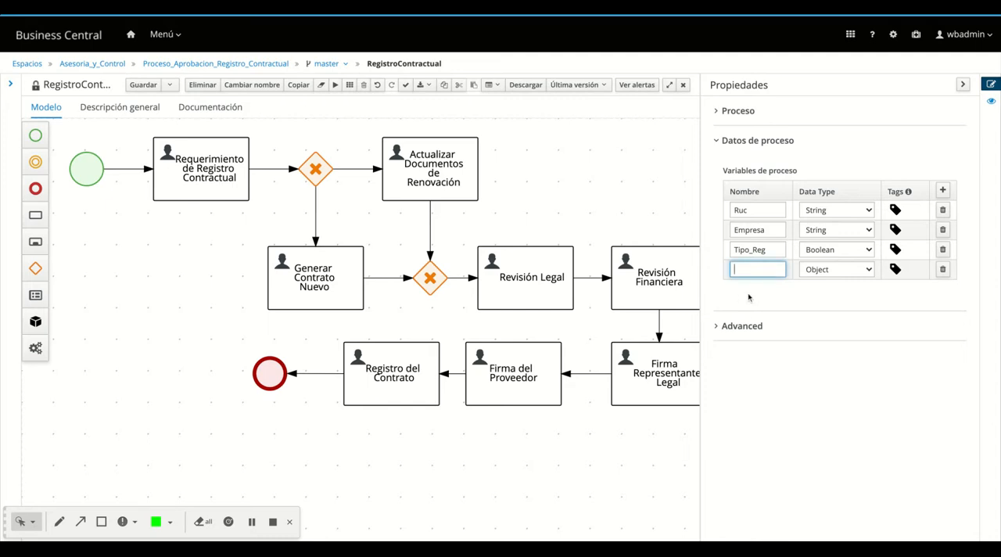
type("Folder")
left_click(252, 522)
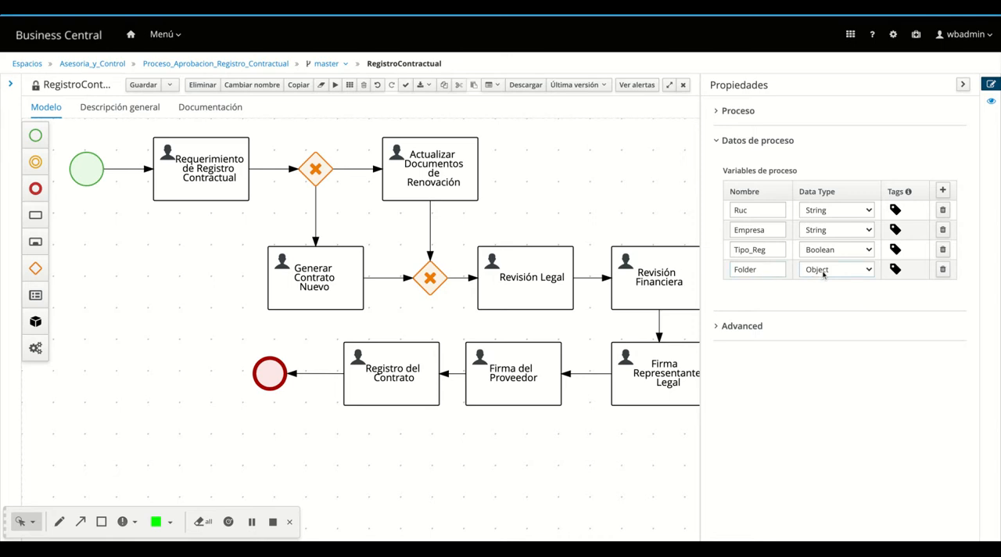
left_click(823, 272)
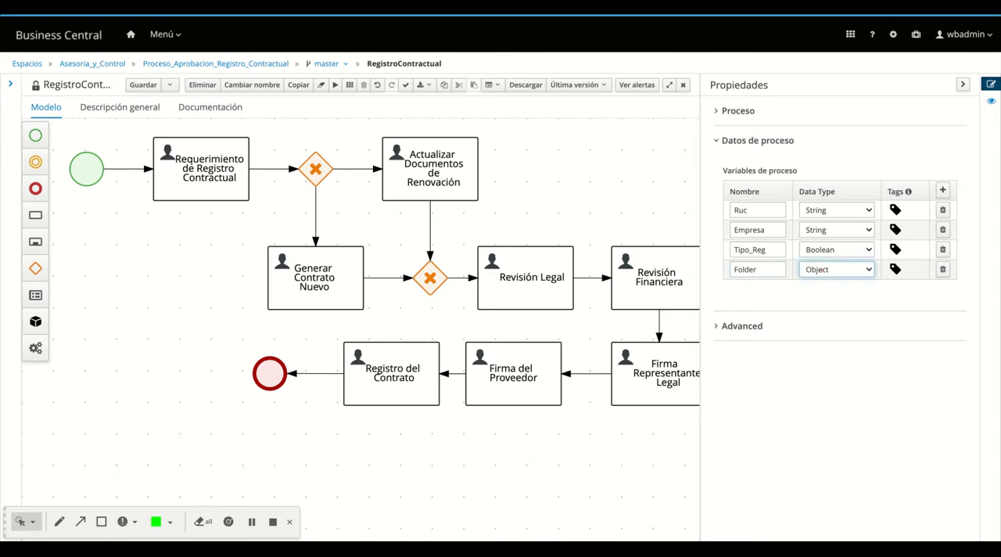
left_click(819, 222)
key("super+v")
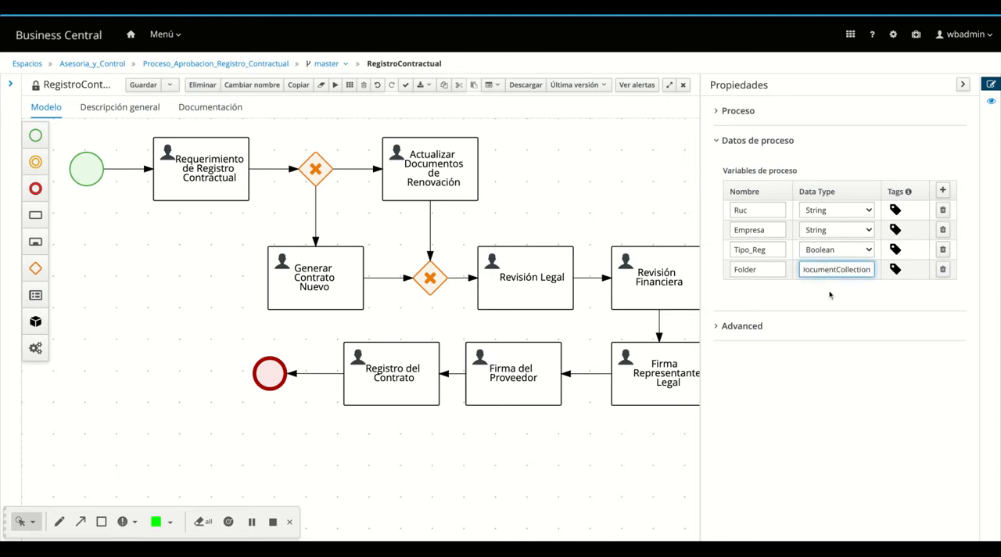
left_click(830, 295)
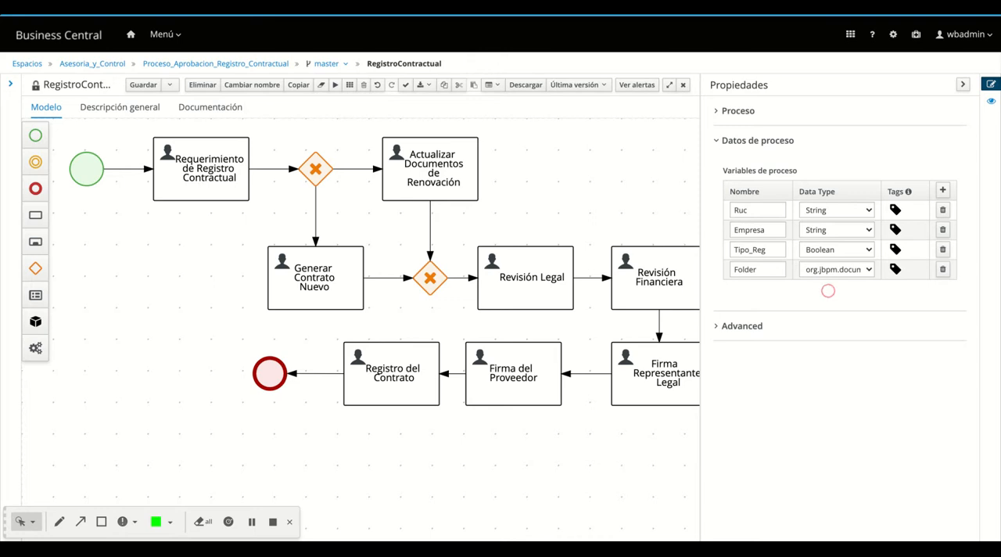
left_click(869, 271)
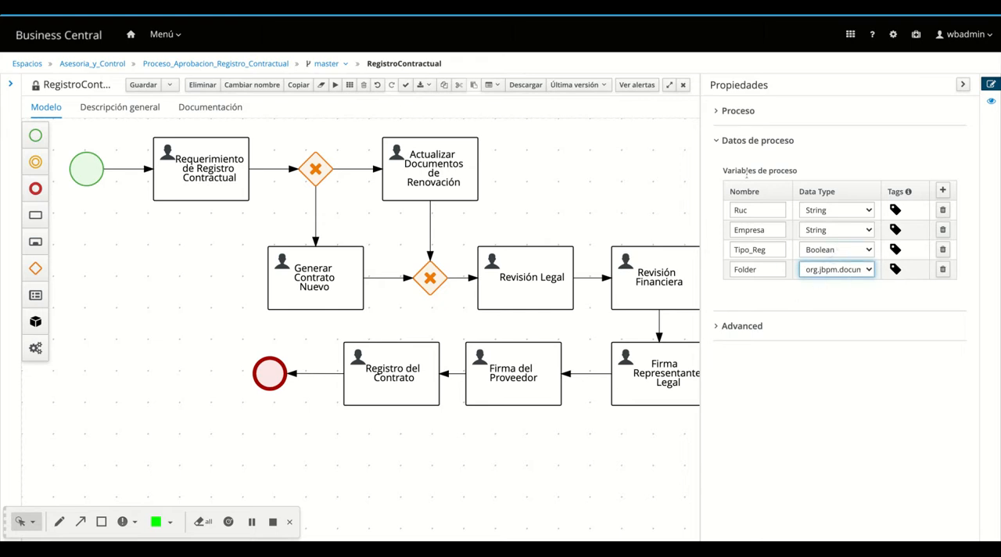
Close the process properties and save the RegistroContractual process
left_click(717, 142)
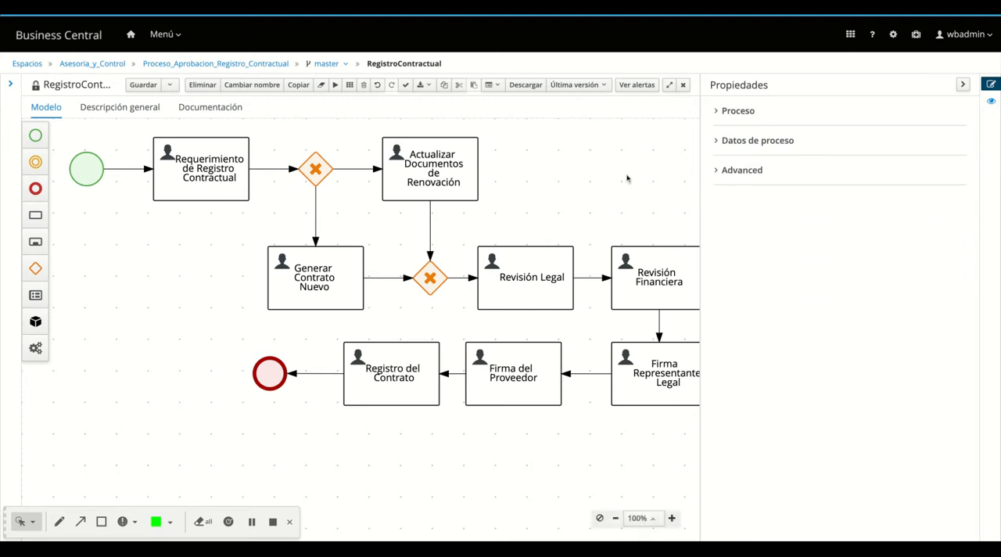
left_click(962, 85)
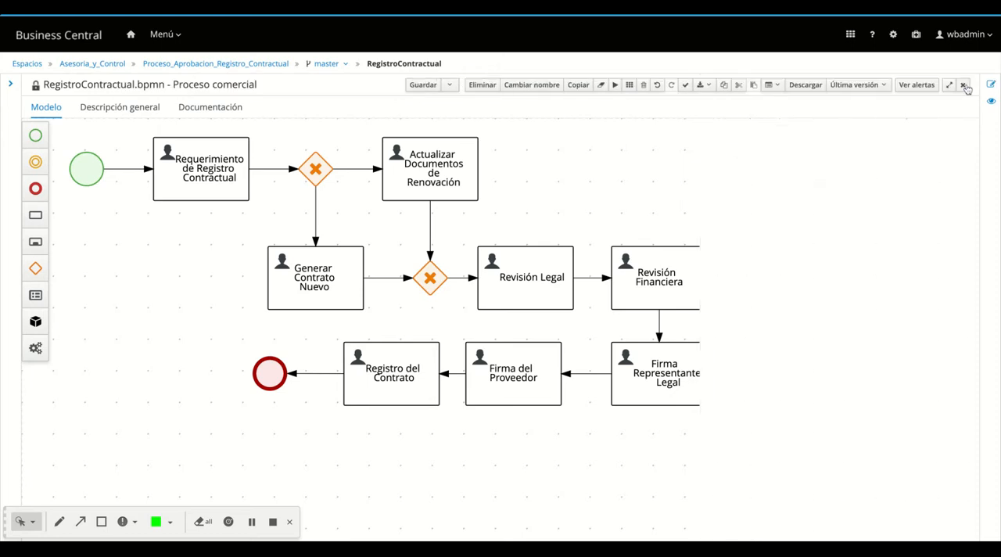
left_click(424, 85)
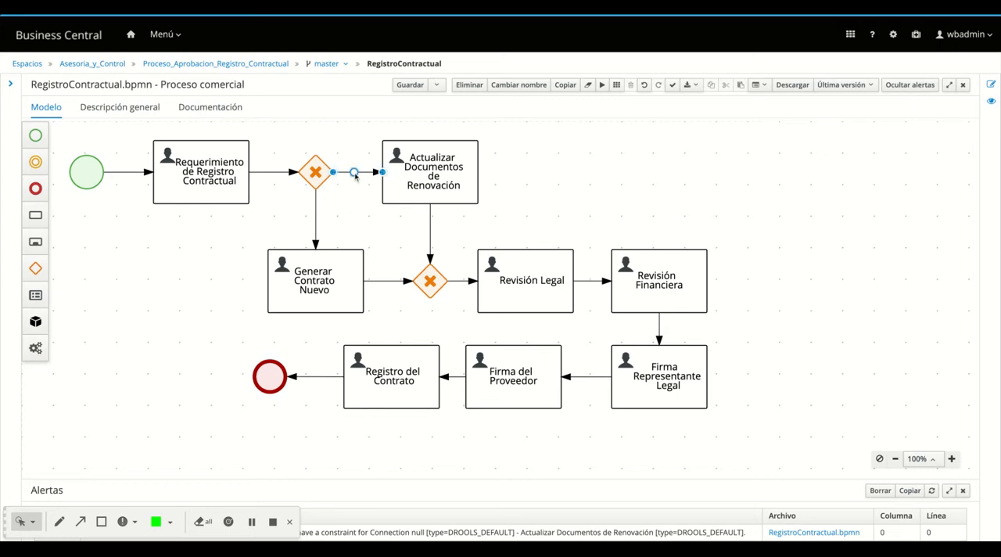
Name the connection from the first gateway to Actualizar Documentos de Renovación "Renovación"
left_click(354, 174)
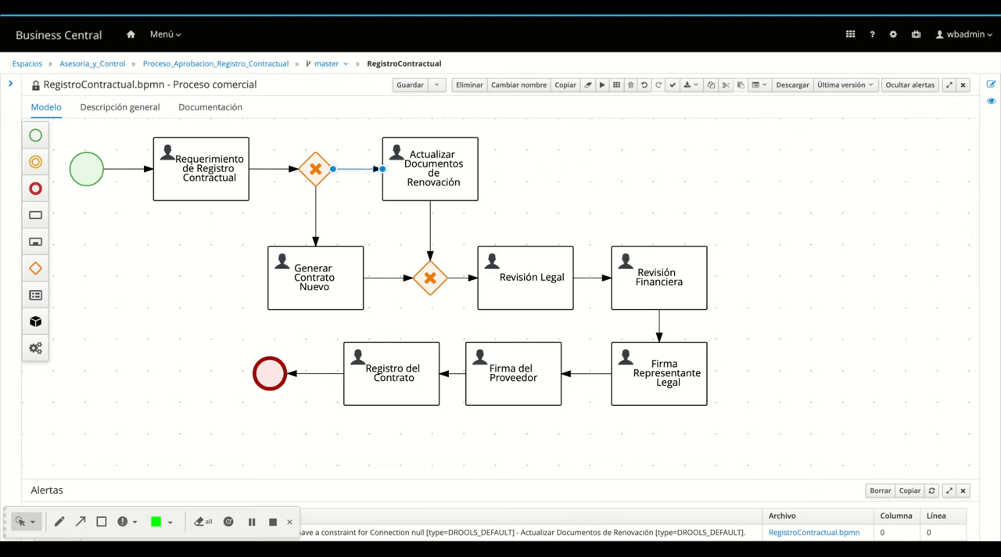
left_click(990, 85)
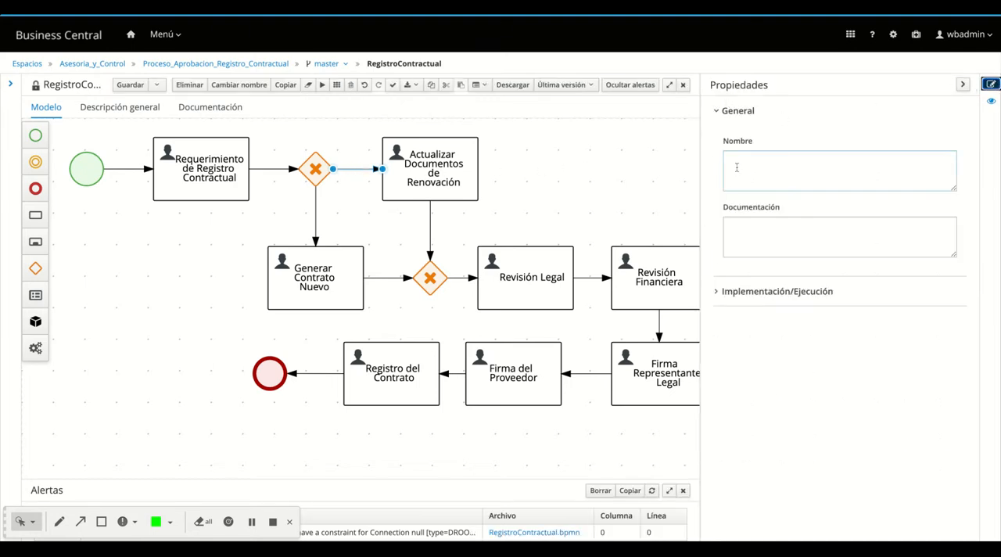
left_click(789, 166)
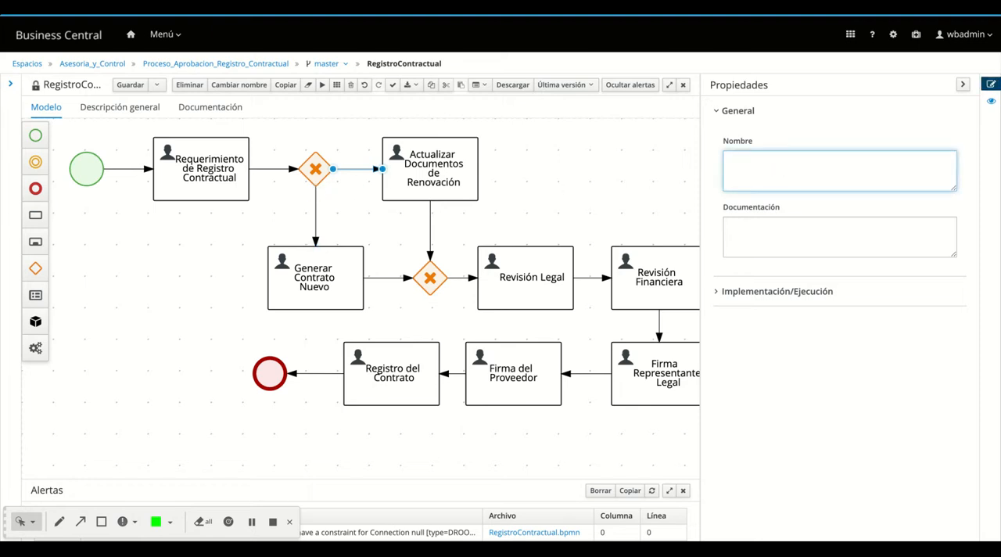
type("Renovación")
Document the Renovación connection as "El pedido de generación de contrato es de tipo Renovación, es decir que ya tiene un contrato existente."
left_click(772, 228)
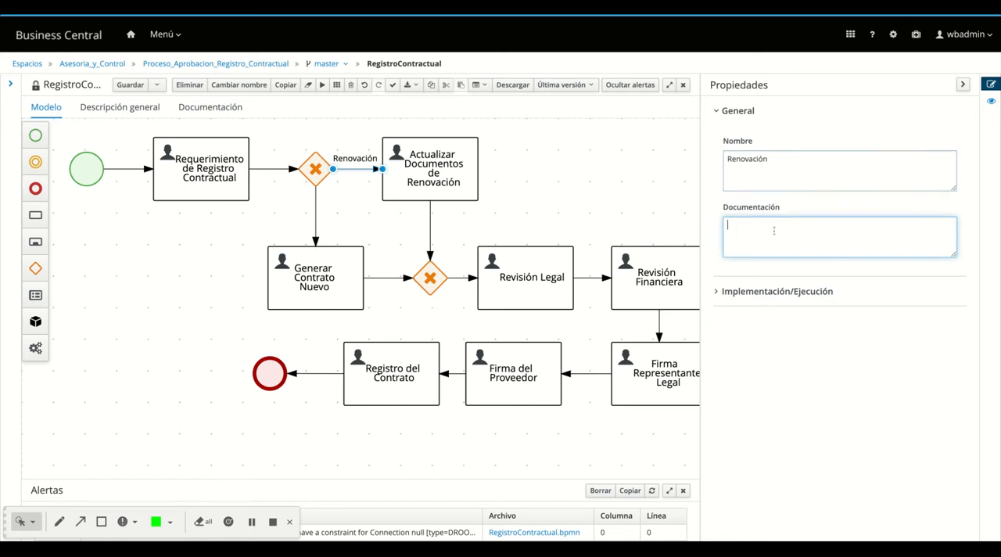
left_click(768, 160)
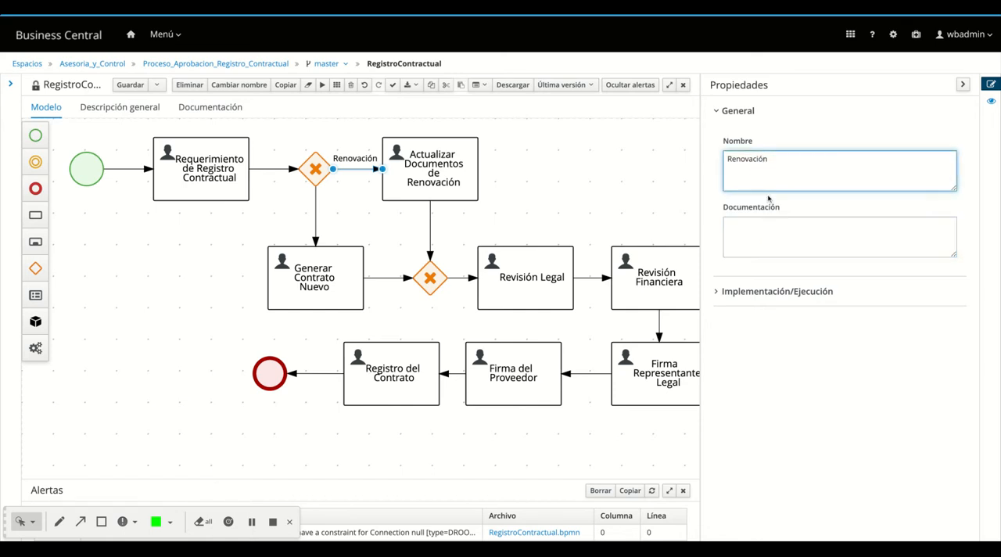
left_click(771, 234)
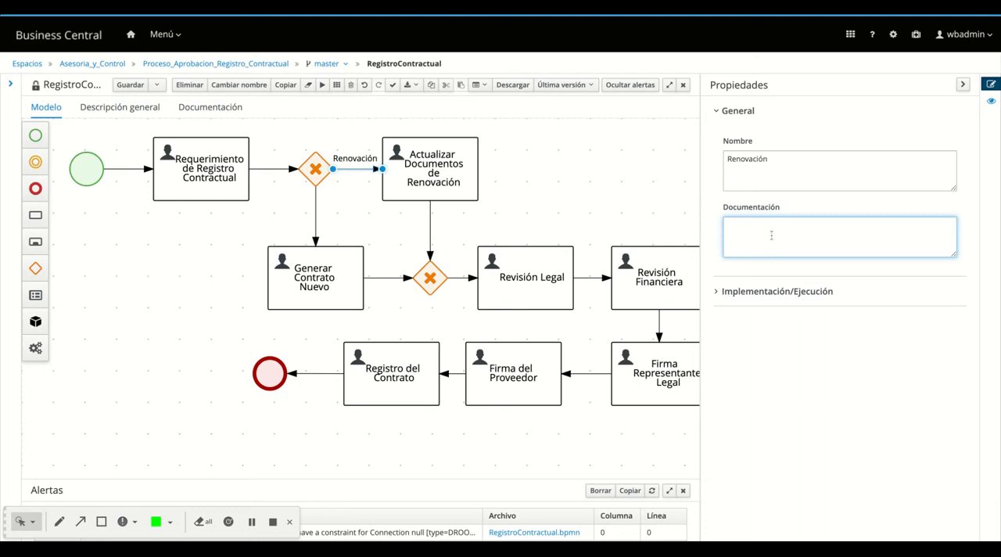
type("Cuando un contrato")
key("BackSpace")
key("BackSpace")
key("BackSpace")
key("BackSpace")
key("BackSpace")
key("BackSpace")
key("BackSpace")
key("BackSpace")
key("BackSpace")
key("BackSpace")
key("BackSpace")
key("BackSpace")
key("BackSpace")
key("BackSpace")
key("BackSpace")
type("El pedido dede generación de contrato es de tipo")
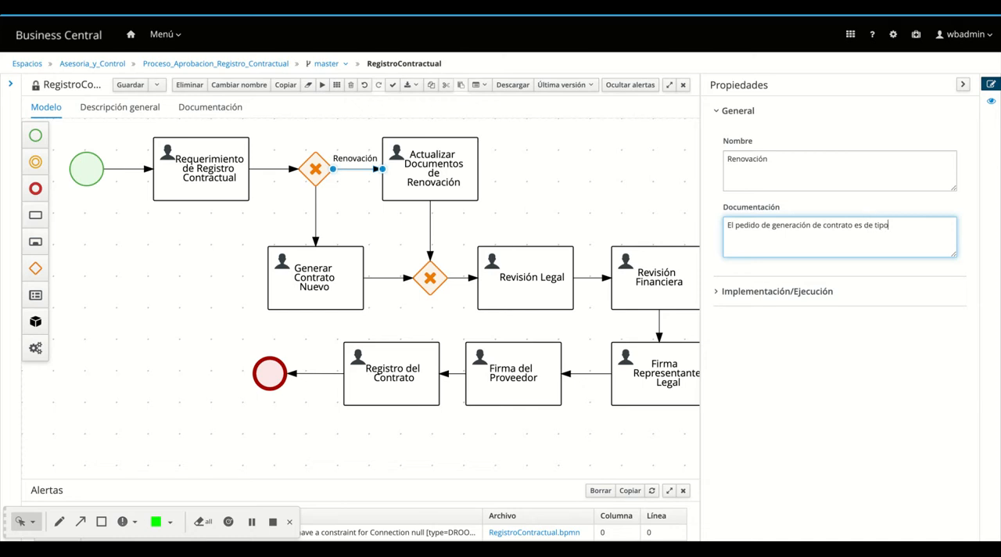
type(" Renovación, es decir que ya tiene un ")
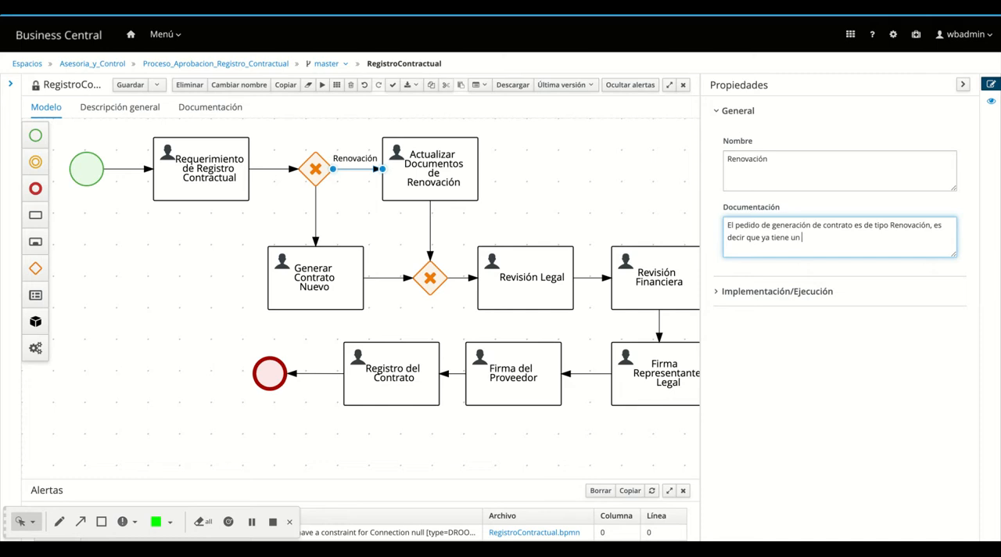
type("contrato existente.")
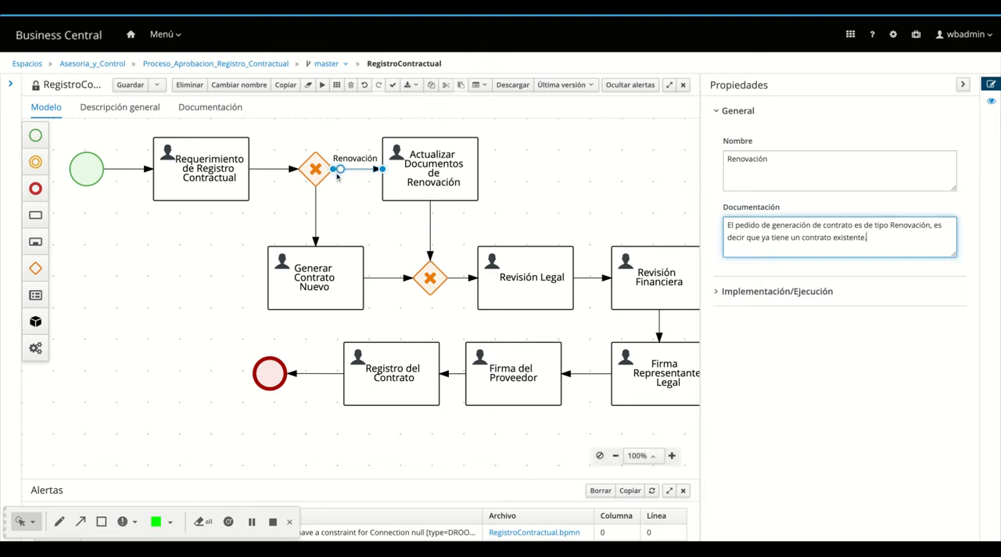
Set the Renovación connection's condition to the process variable Tipo_Reg with the operator Es verdadero
left_click(716, 292)
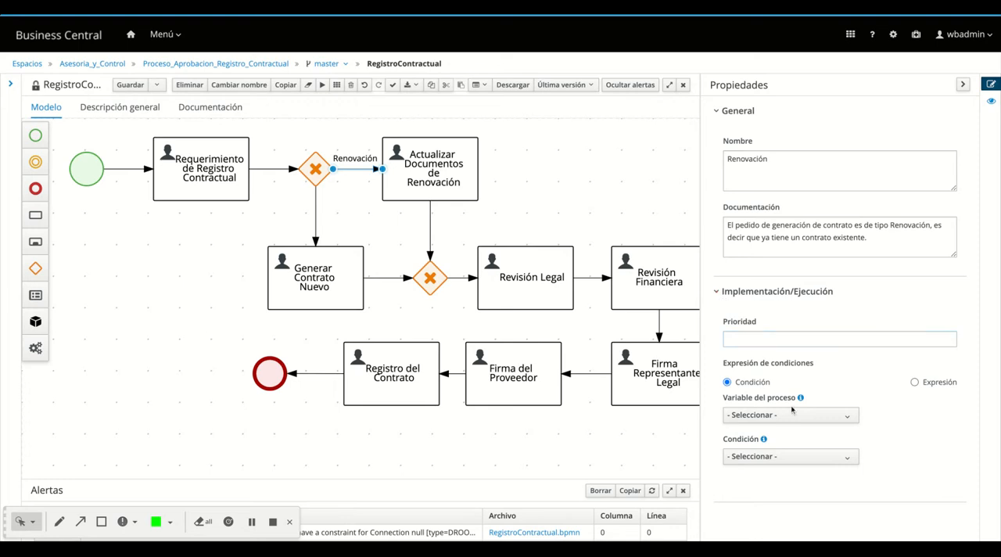
left_click(757, 418)
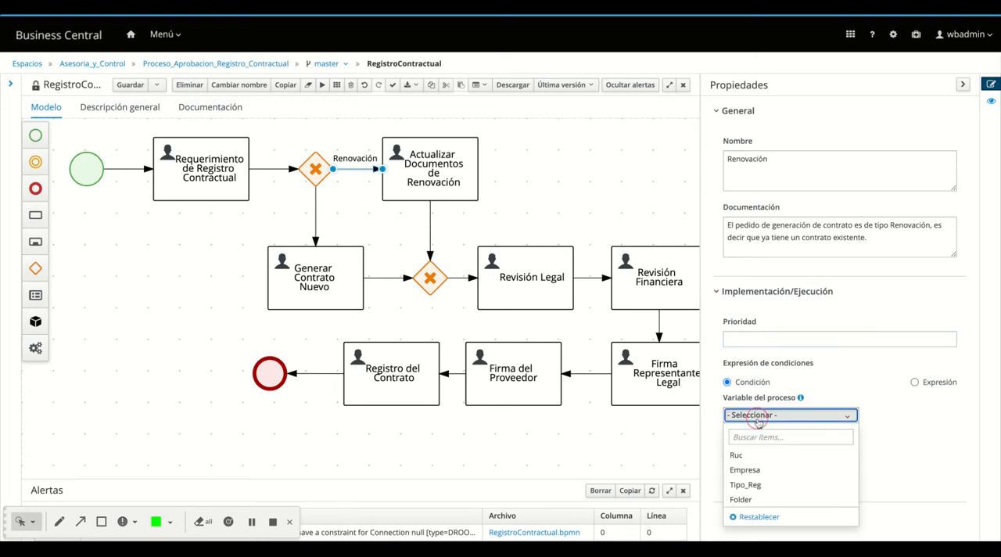
left_click(758, 484)
left_click(760, 458)
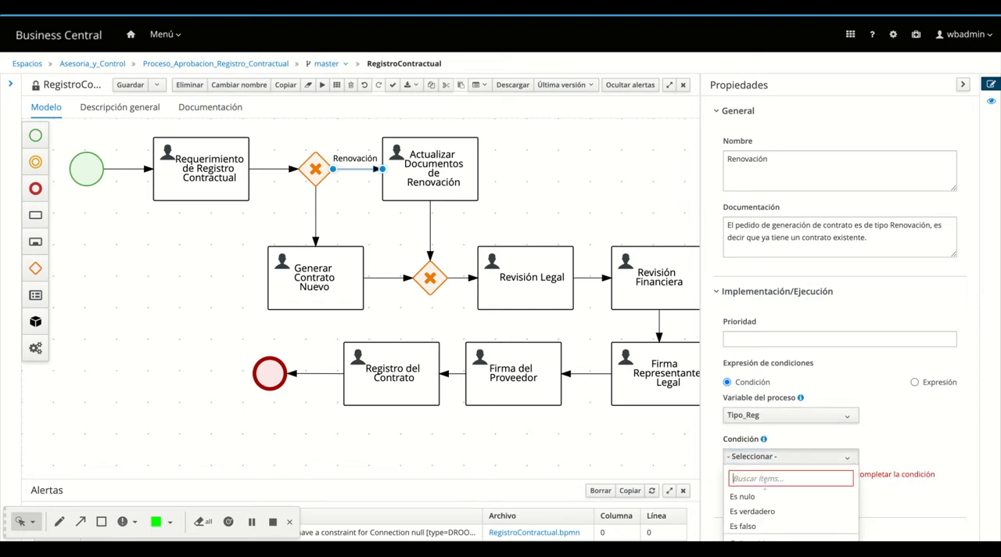
scroll(775, 523, "down", 1)
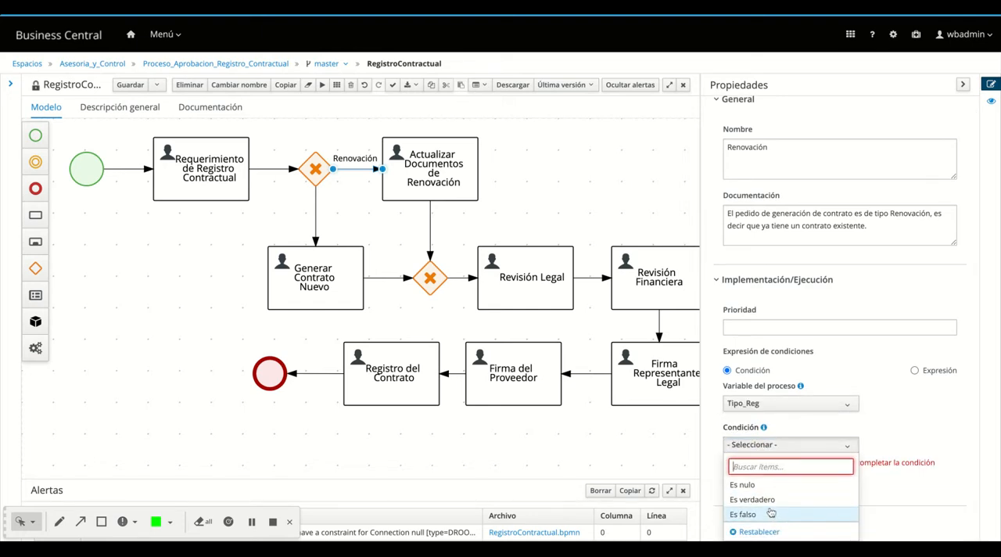
left_click(769, 500)
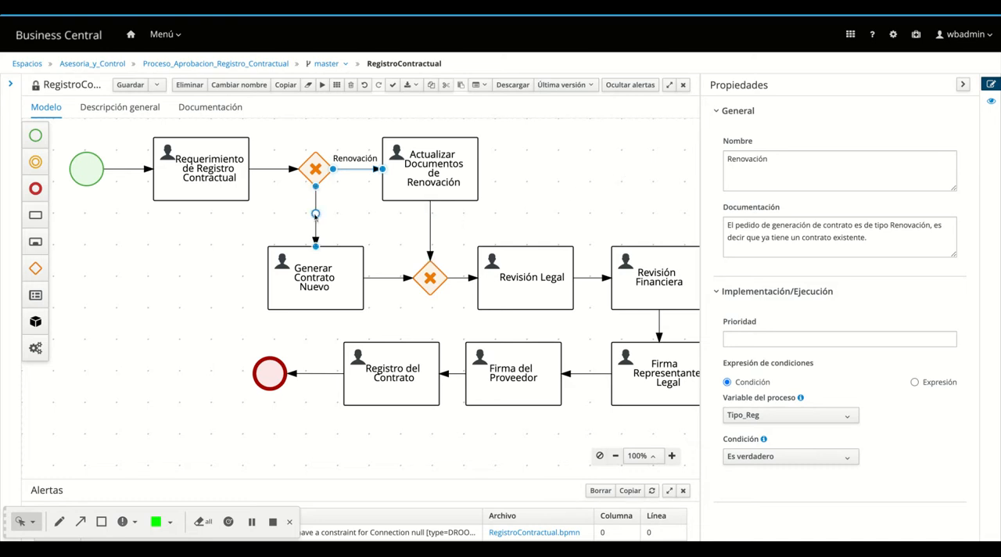
Name the connection from the first gateway to Generar Contrato Nuevo "Nuevo Contrato"
left_click(316, 212)
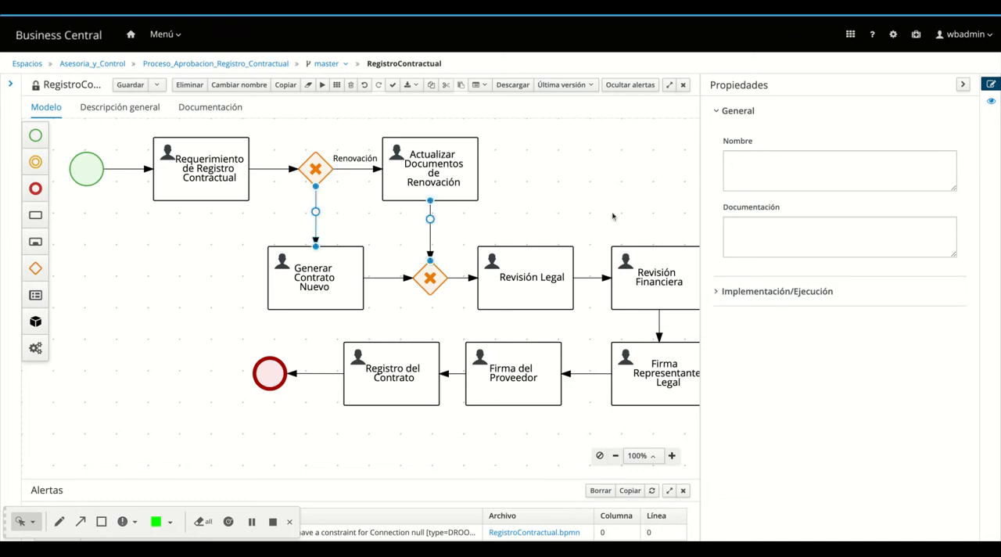
left_click(798, 169)
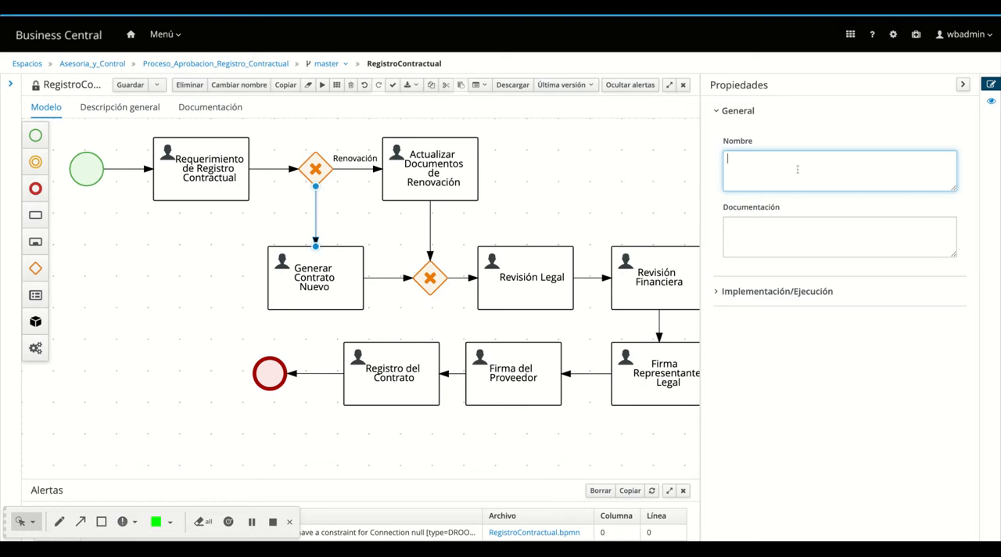
type("Con")
key("BackSpace")
key("BackSpace")
type("Nuevo Contrato")
key("Tab")
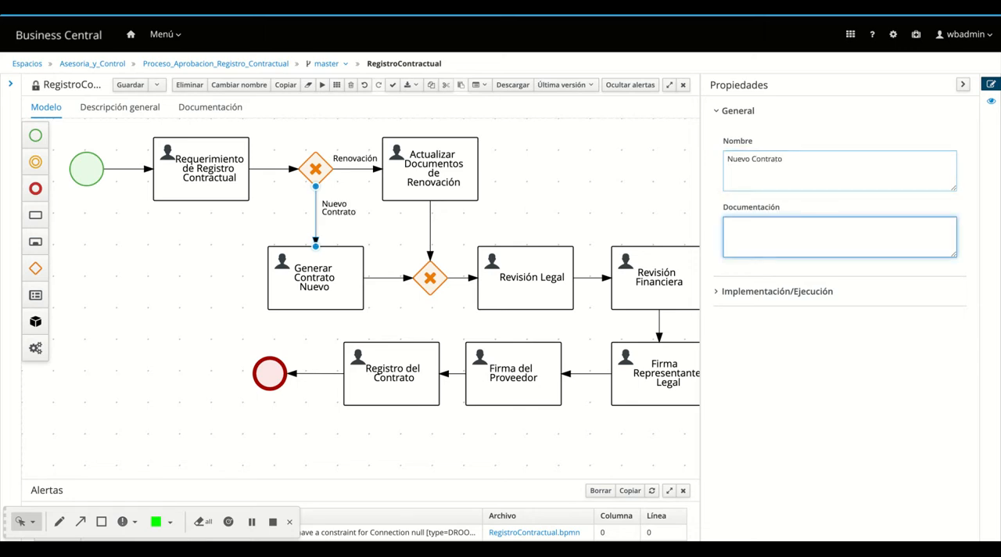
Document the Nuevo Contrato connection as "Cuando el pedido de generación de contrato es para un proveedor nuevo."
type("Cuando un")
key("BackSpace")
type("el pedido de generaci")
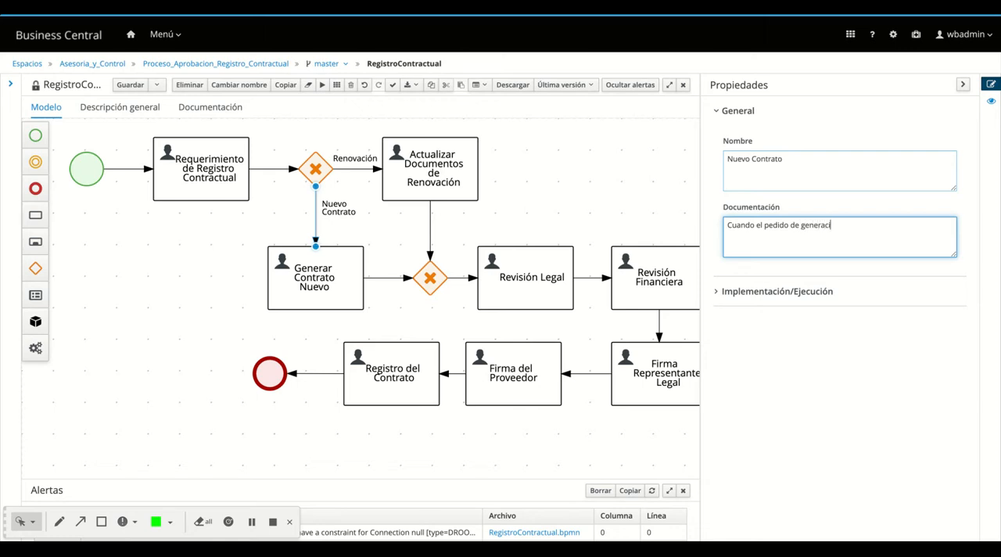
type("ón de")
type(" cont")
type("rato")
type(" es apra u")
key("BackSpace")
key("BackSpace")
key("BackSpace")
type("para un proveed")
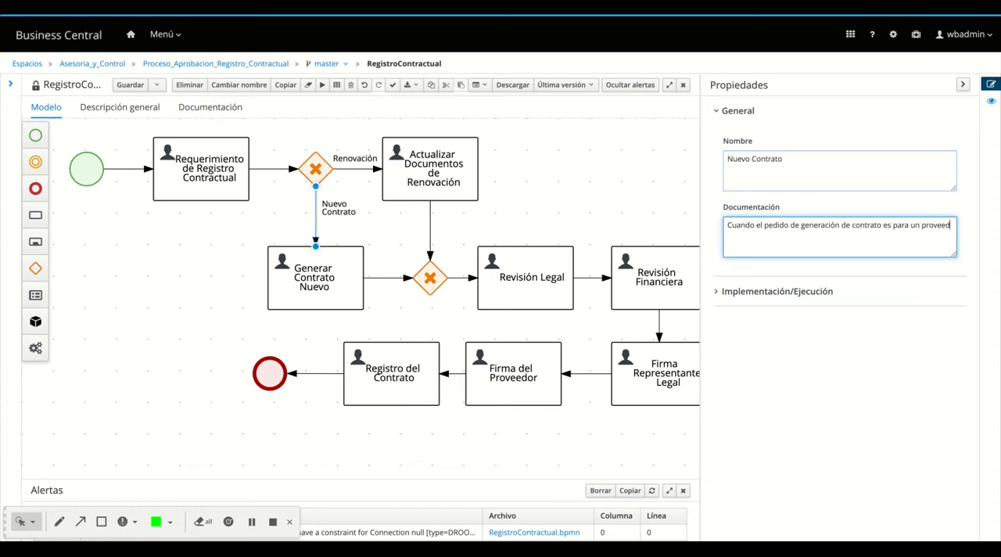
type("or nuevo.")
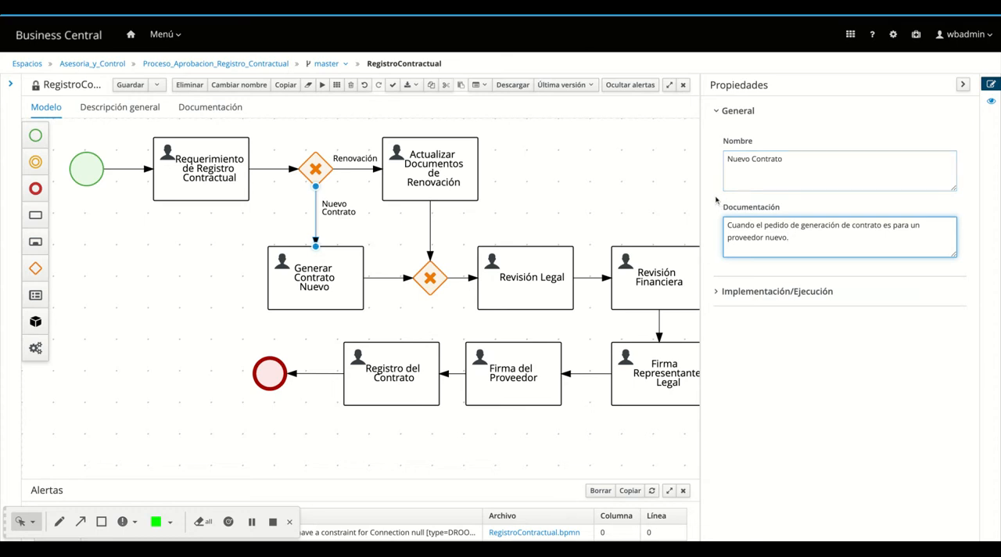
Set the Nuevo Contrato connection's condition to the process variable Tipo_Reg with the operator Es falso
left_click(716, 292)
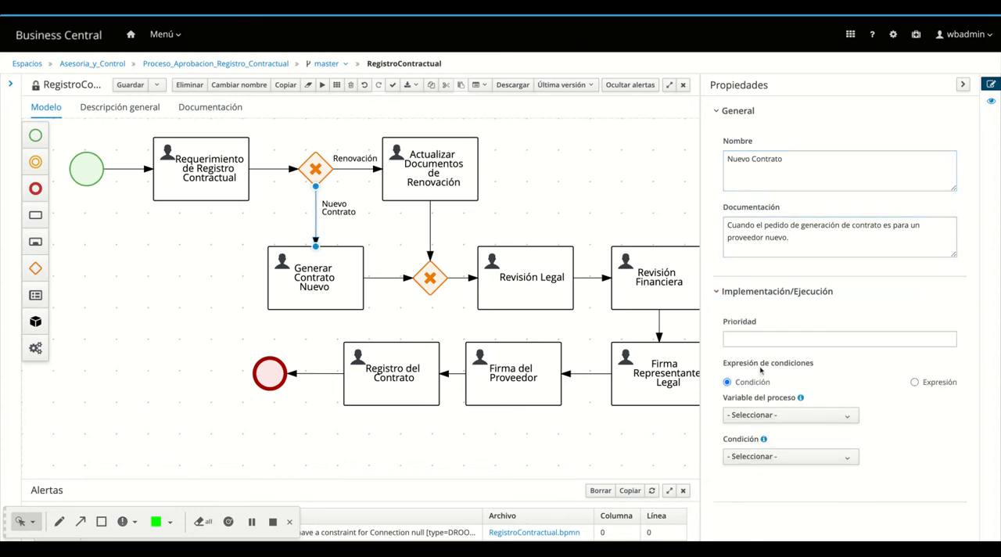
left_click(747, 415)
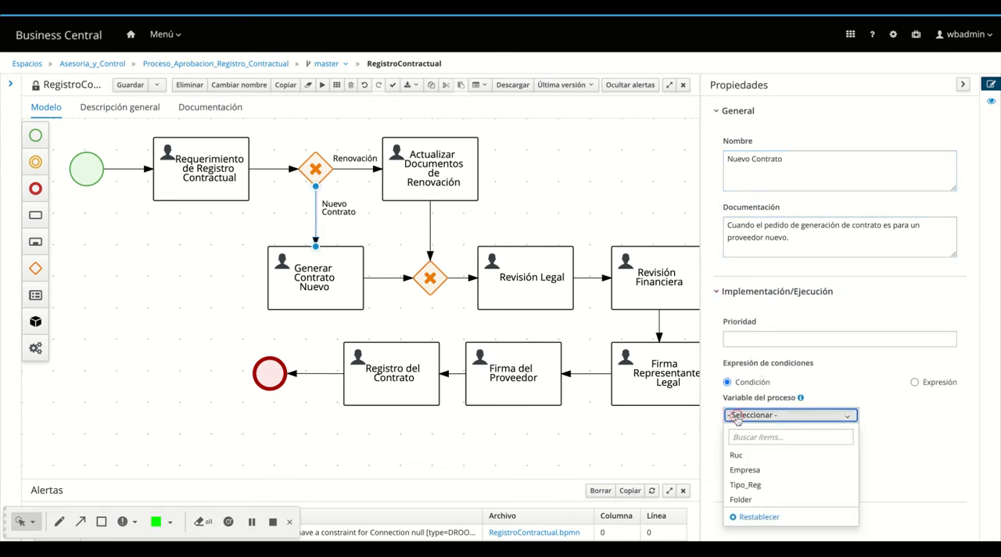
left_click(757, 485)
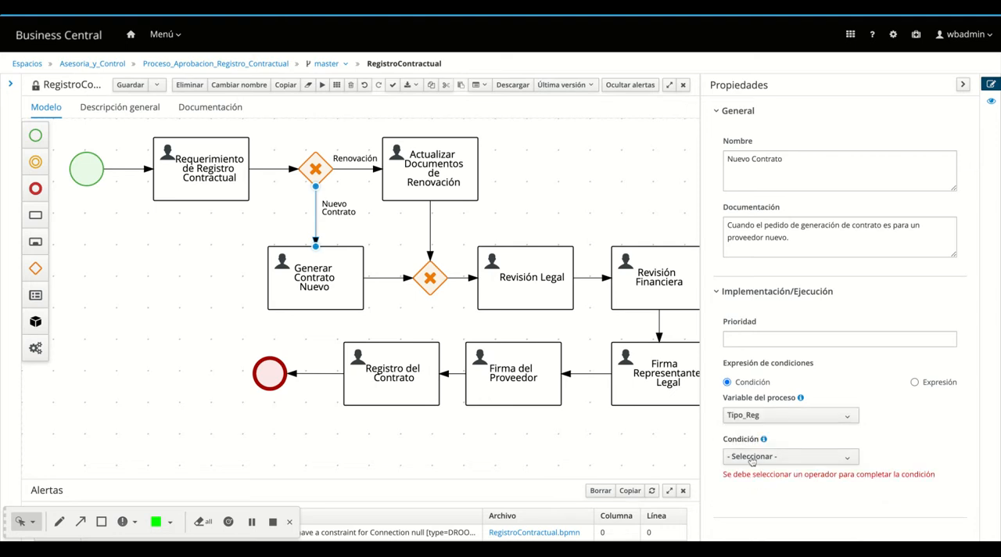
left_click(749, 457)
left_click(769, 526)
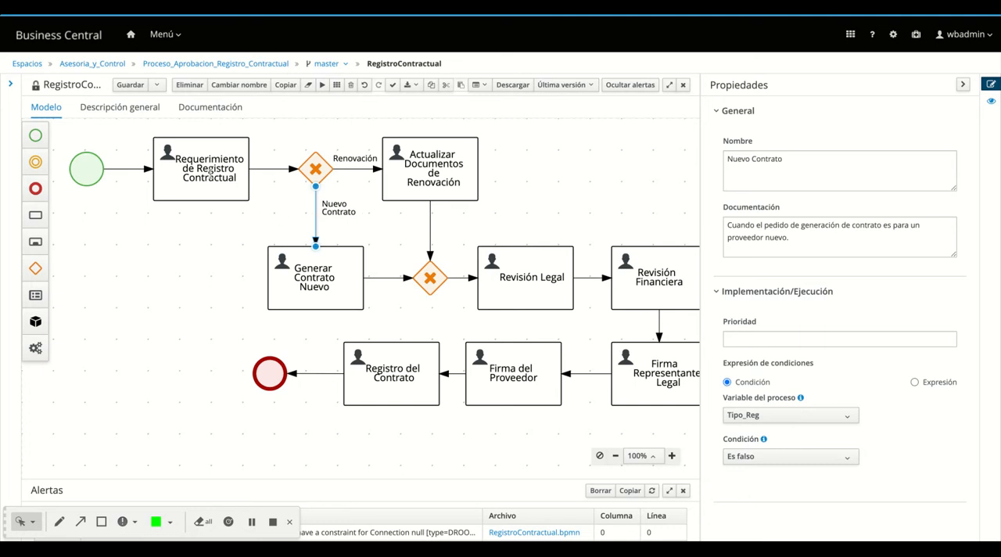
Rename the Requerimiento de Registro Contractual task as "Pedido de Generación de Contrato"
left_click(210, 176)
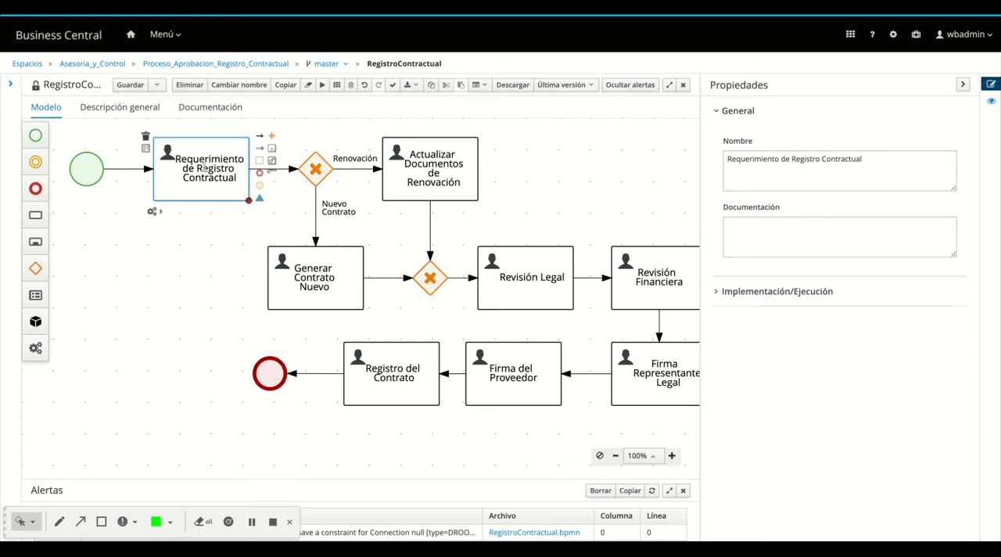
double_click(737, 159)
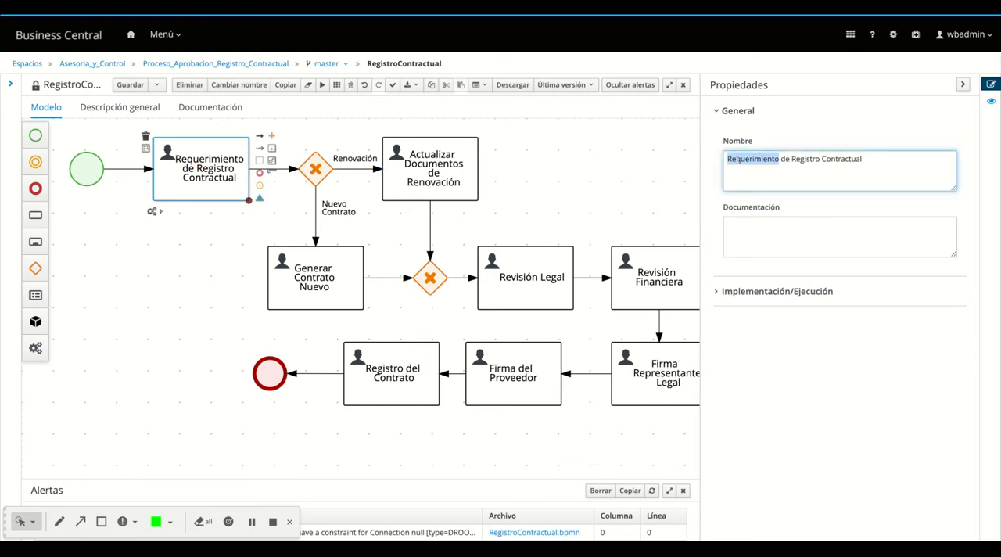
type("Pedi")
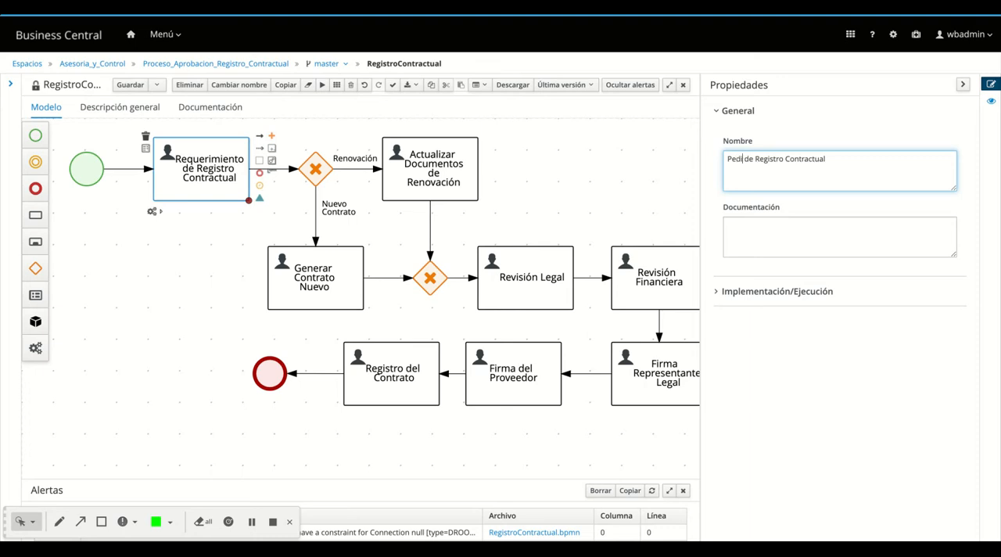
type("do de ")
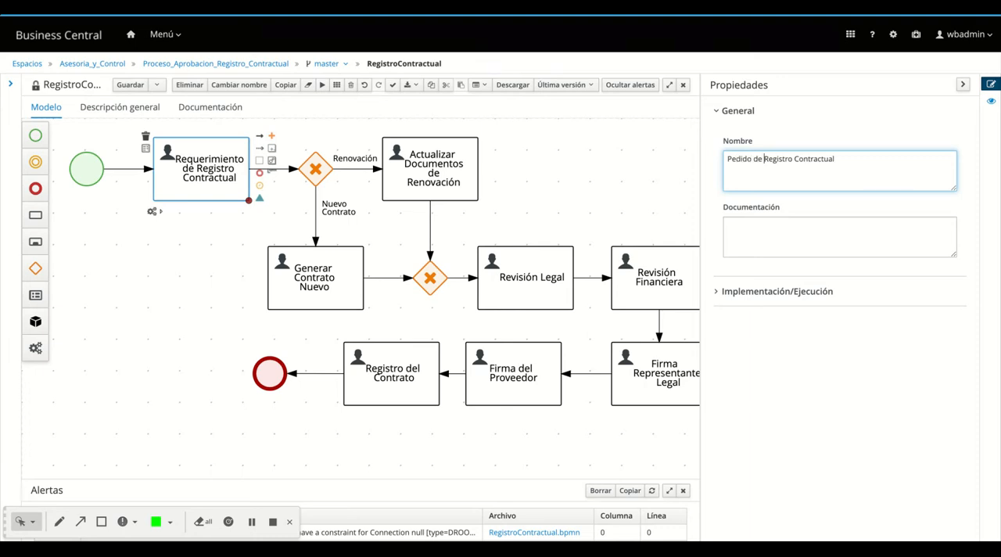
type("Generación de Contrat")
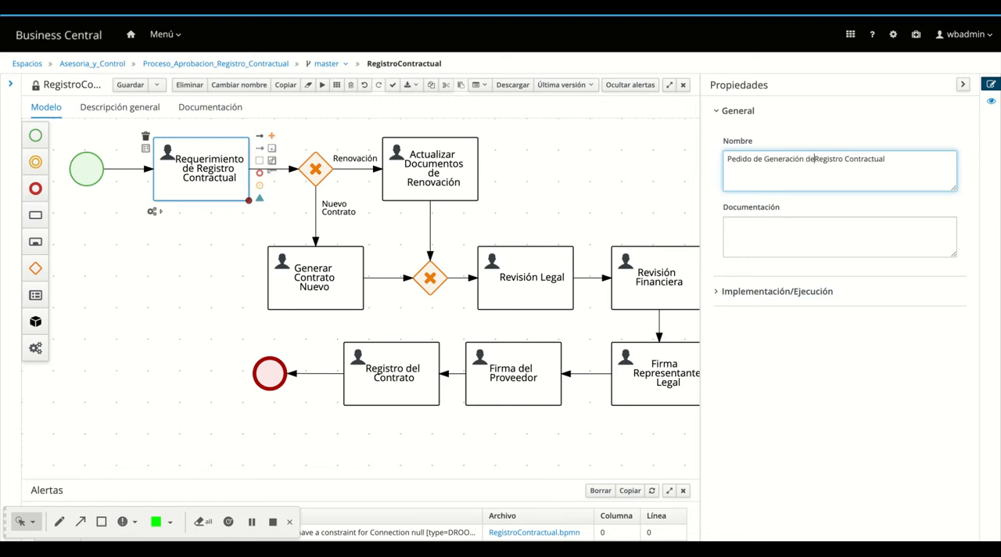
type("o")
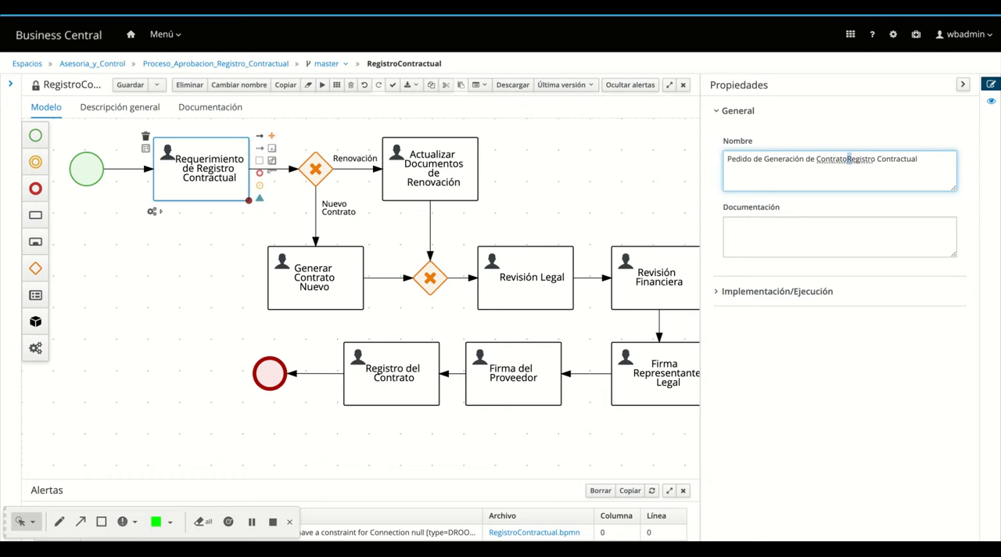
left_click_drag(848, 158, 918, 158)
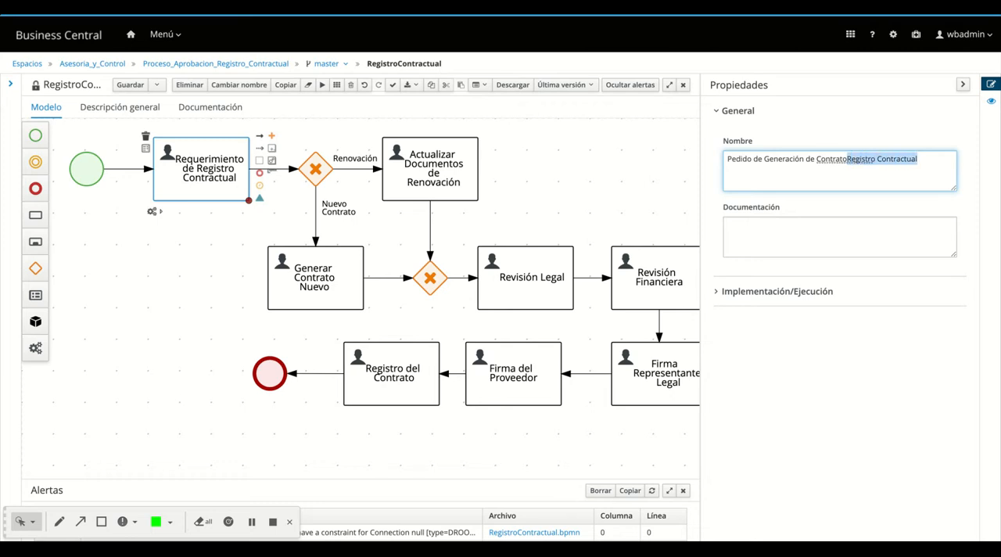
key("BackSpace")
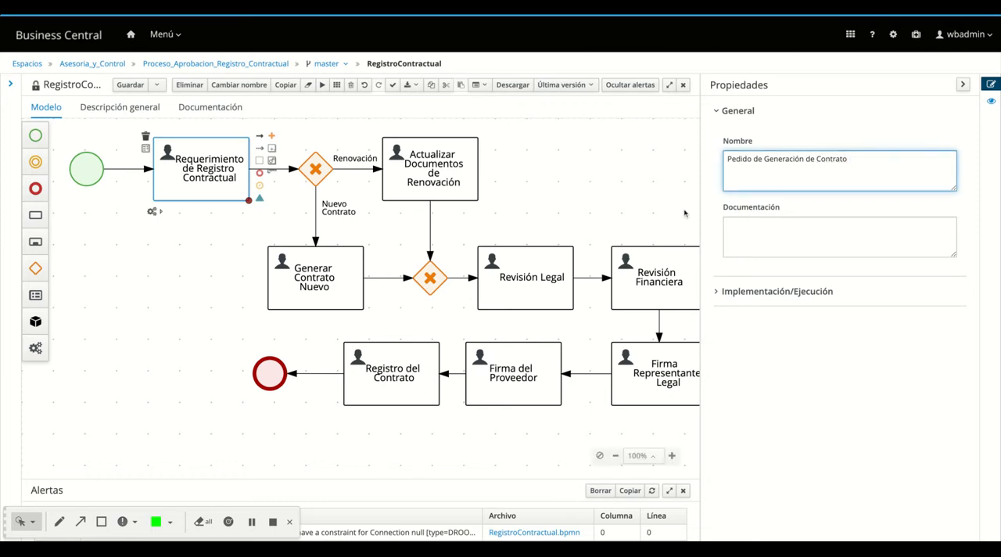
Document the Pedido de Generación de Contrato task as "El área de Compras inicia el pedido de elaboración de Contrato"
left_click(766, 237)
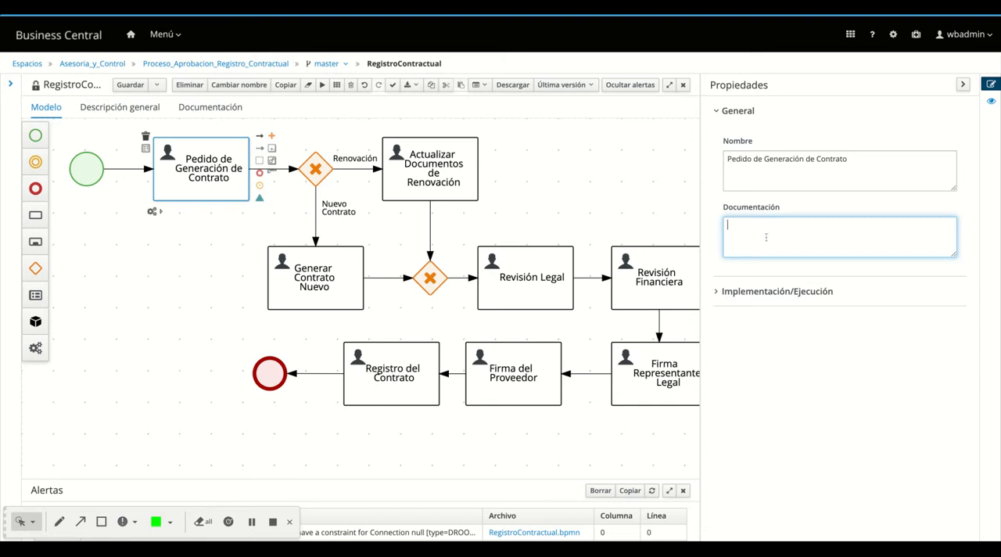
type("El area de Compras inicia el")
type("dido re")
key("BackSpace")
key("BackSpace")
type("de registro")
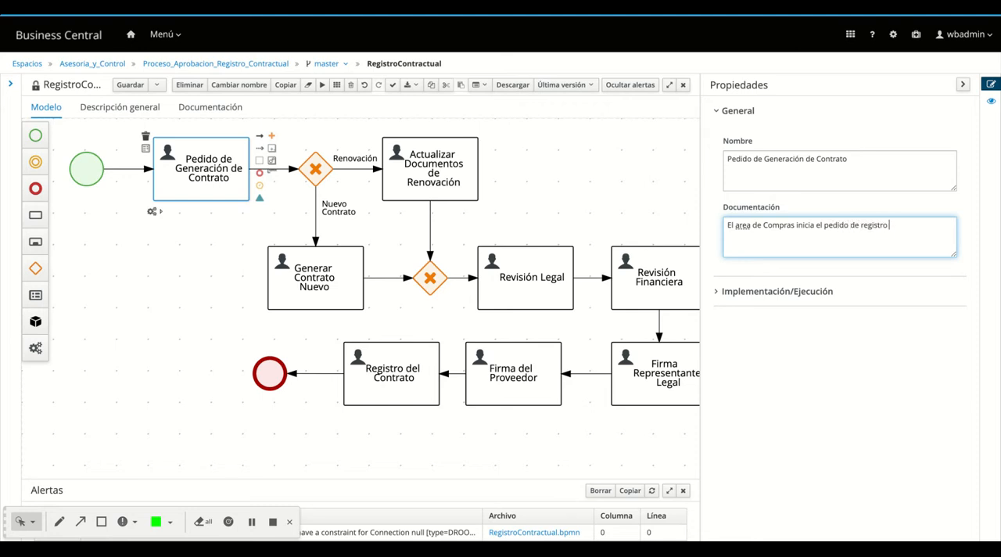
key("BackSpace")
key("BackSpace")
key("BackSpace")
key("BackSpace")
key("BackSpace")
key("BackSpace")
key("BackSpace")
type("elaboración de Contrato")
double_click(742, 225)
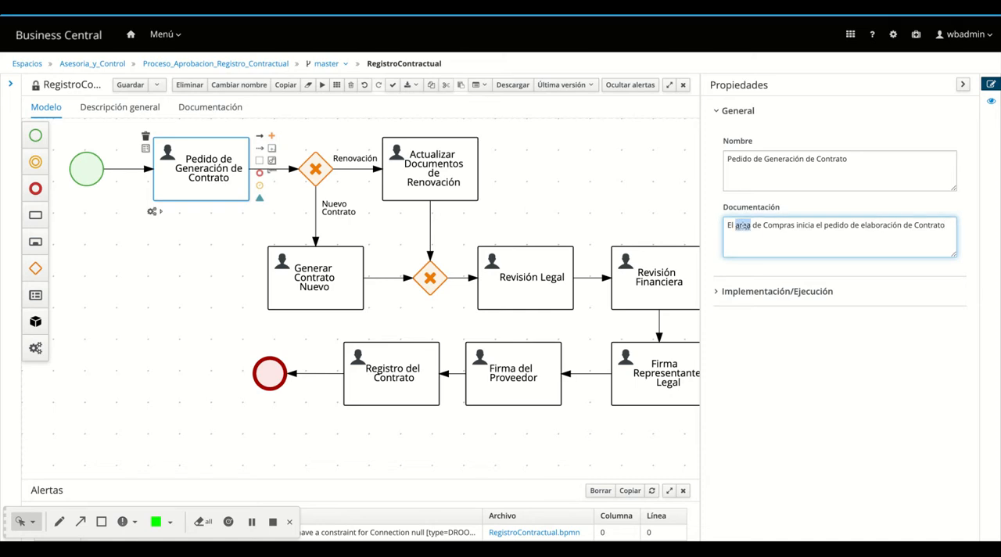
type("área")
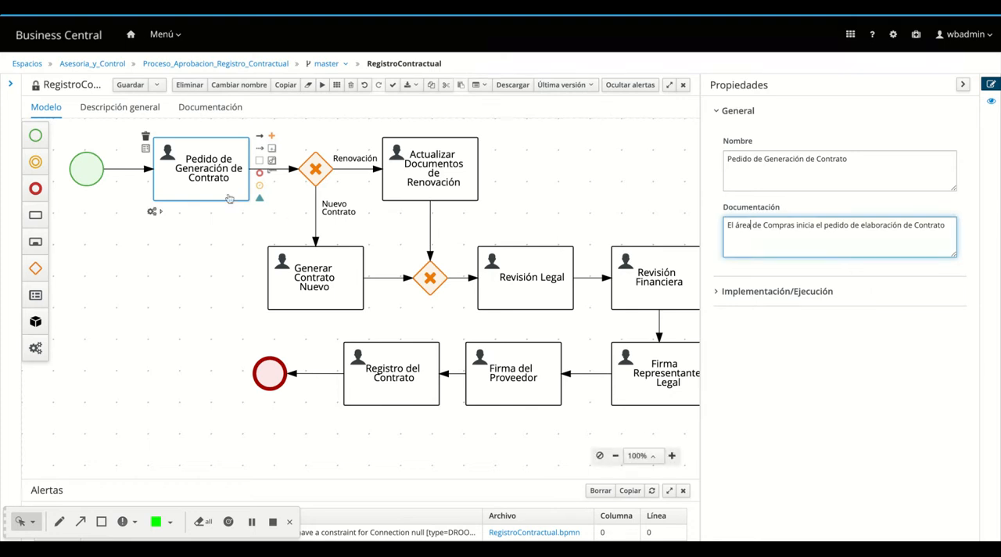
Set the implementation task name of Pedido de Generación de Contrato to Pedido_Contrato
left_click(718, 294)
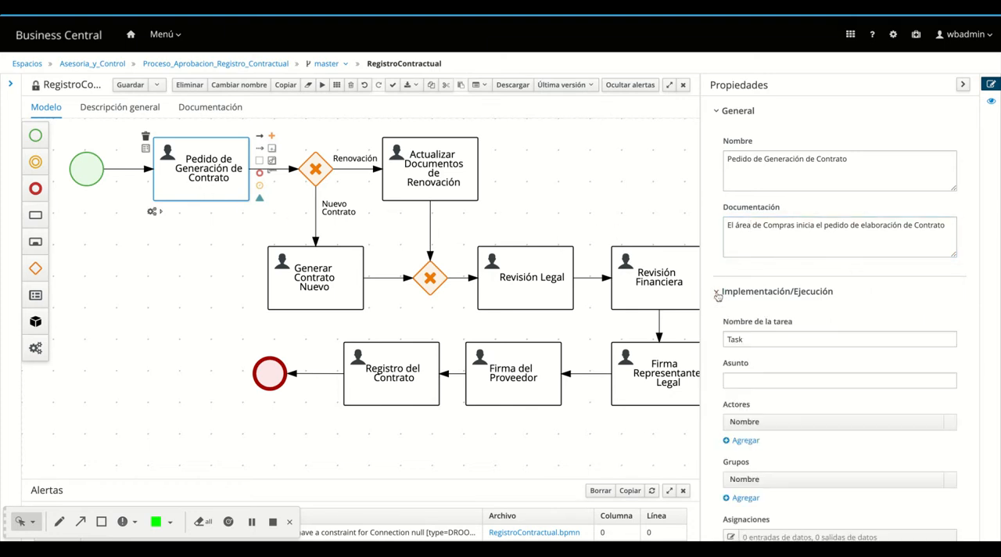
scroll(777, 359, "down", 2)
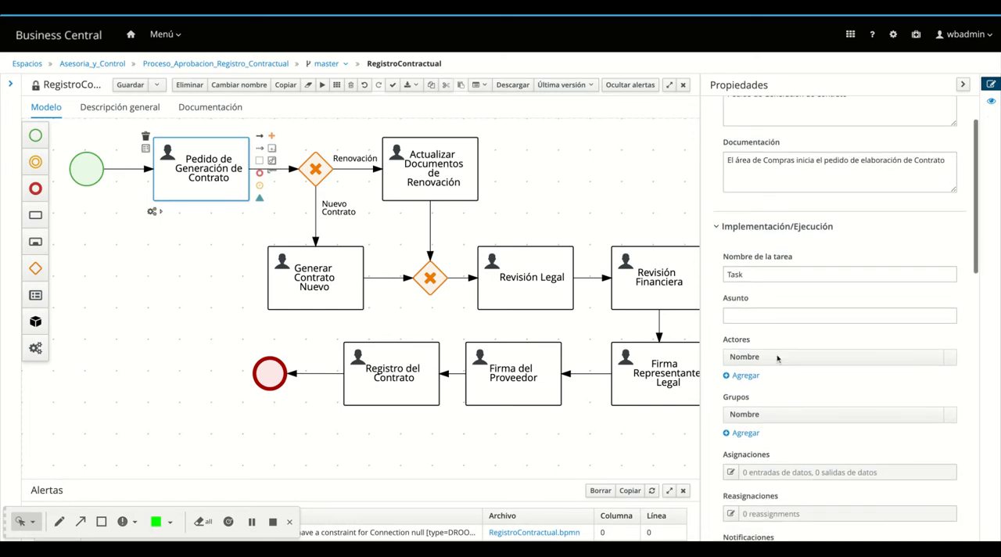
double_click(732, 274)
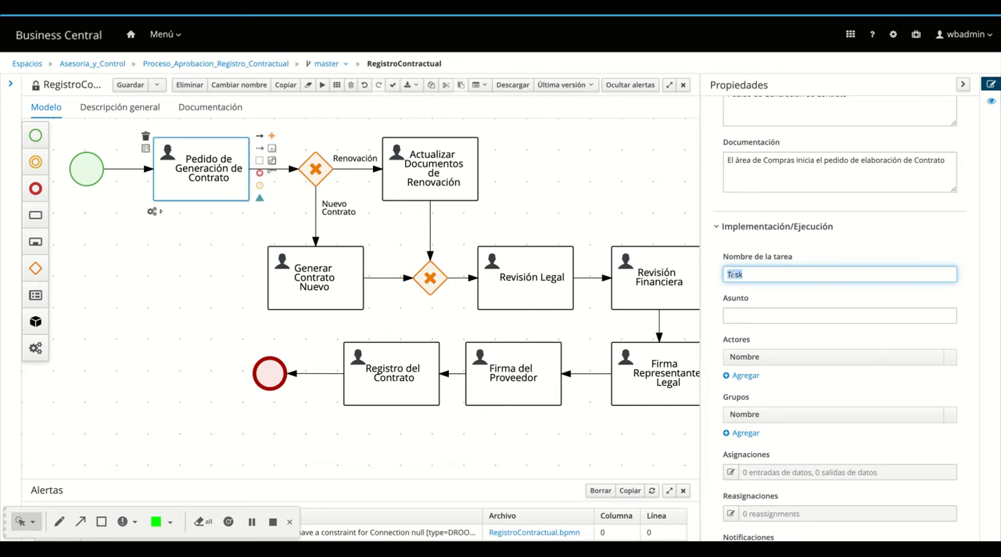
type("Pedido_Contrato")
Set the task's subject (Asunto) to "Ingreso del pedido de Contrato"
left_click(744, 316)
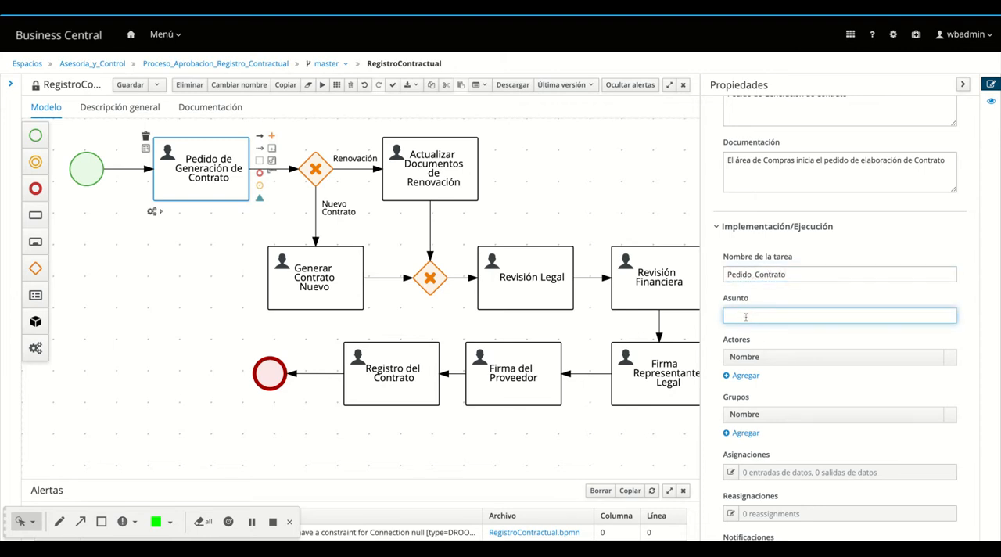
type("Inicio")
key("BackSpace")
key("BackSpace")
key("BackSpace")
key("BackSpace")
key("BackSpace")
type("Ingreso del pedido de Contrato")
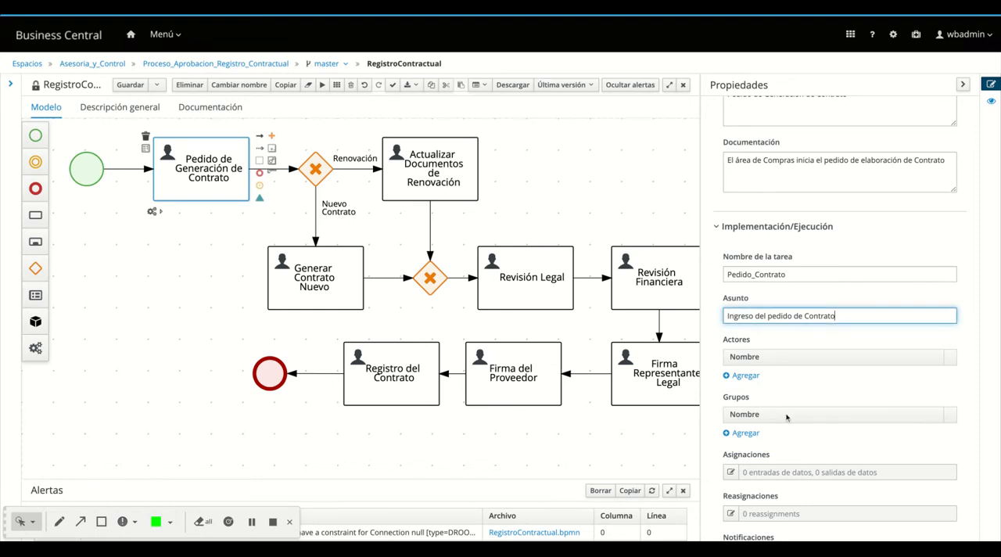
scroll(770, 396, "down", 1)
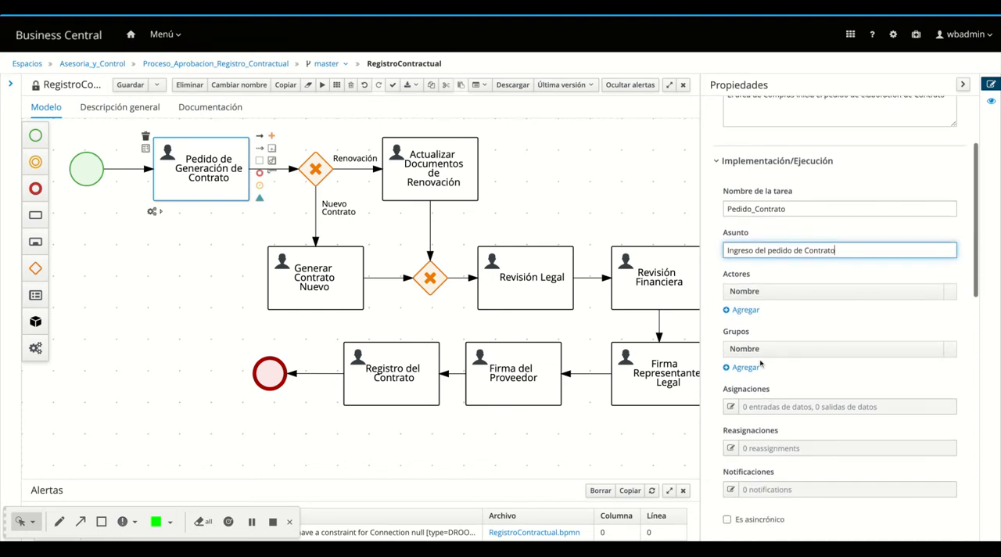
left_click(749, 311)
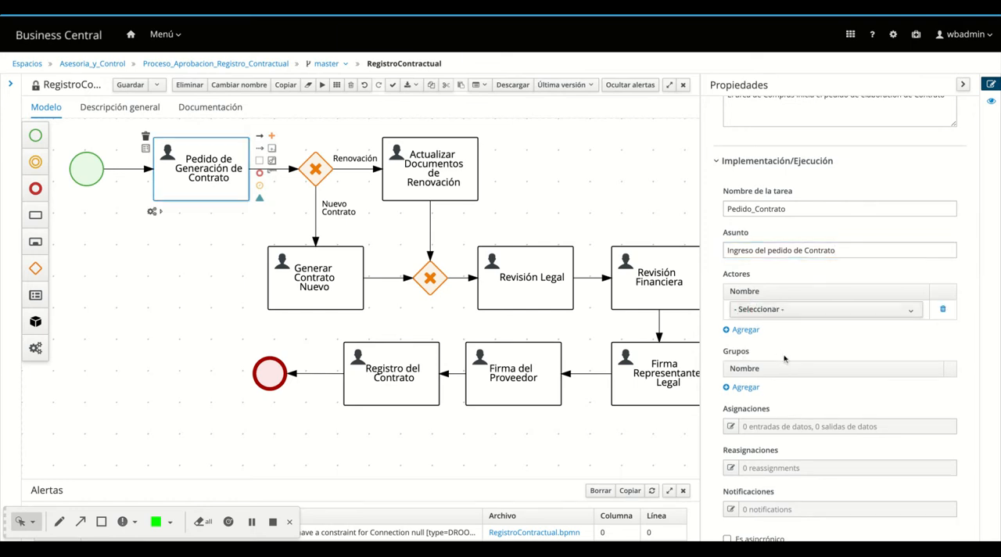
left_click(775, 312)
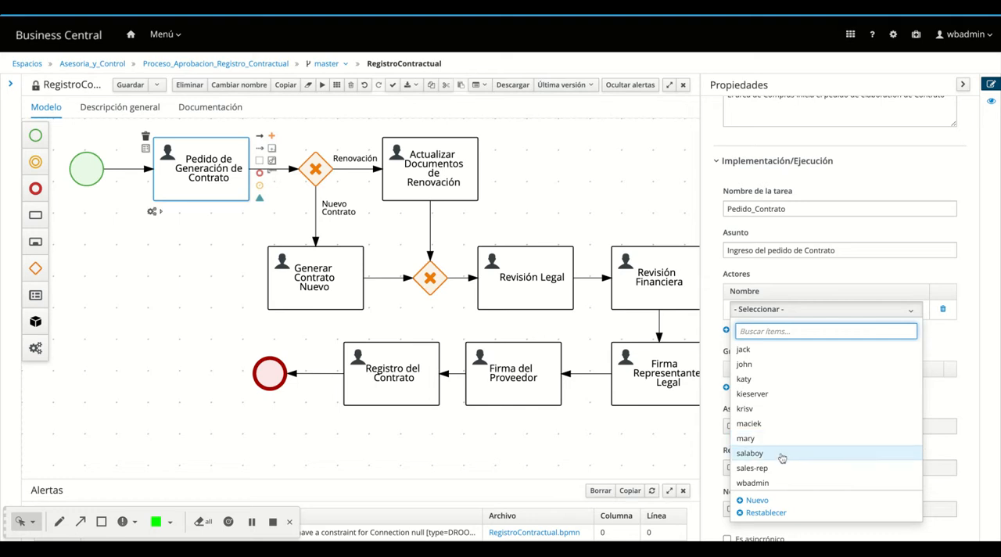
left_click(912, 313)
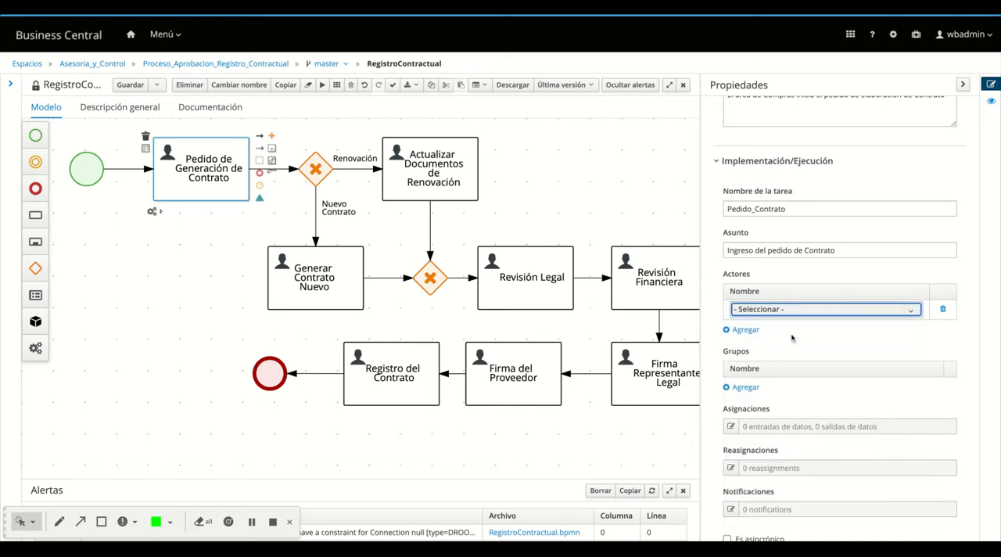
left_click(942, 309)
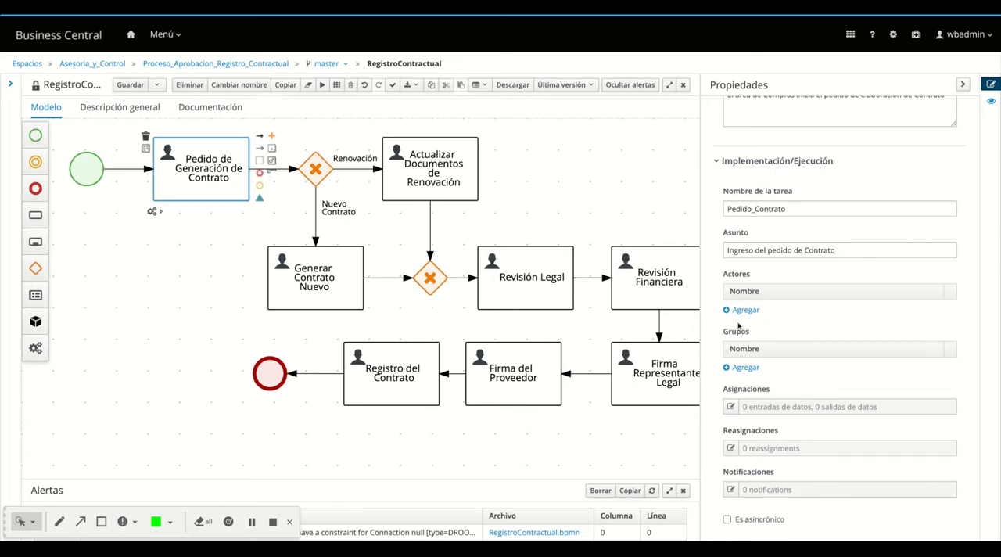
Assign the group sales to the Pedido de Generación de Contrato task
left_click(745, 367)
left_click(765, 367)
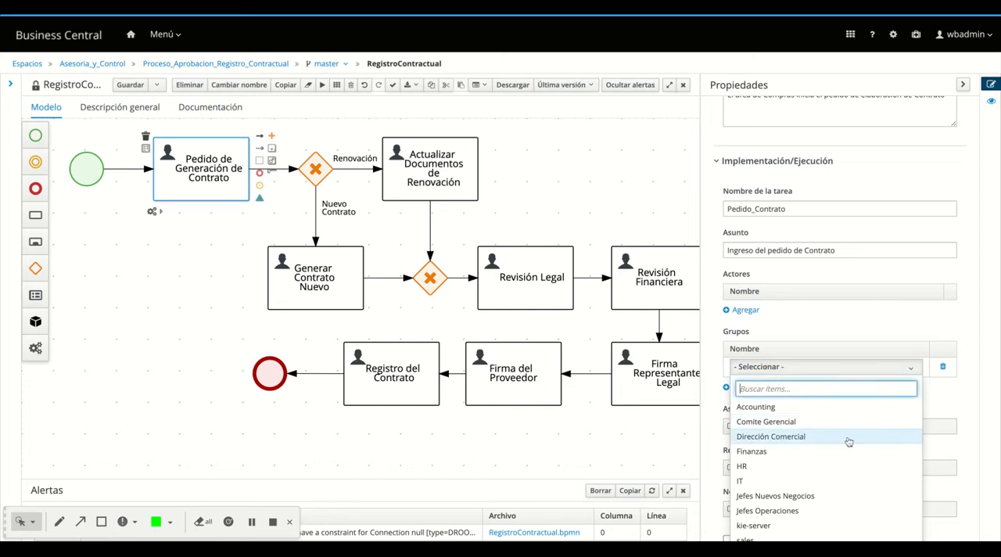
scroll(848, 442, "down", 1)
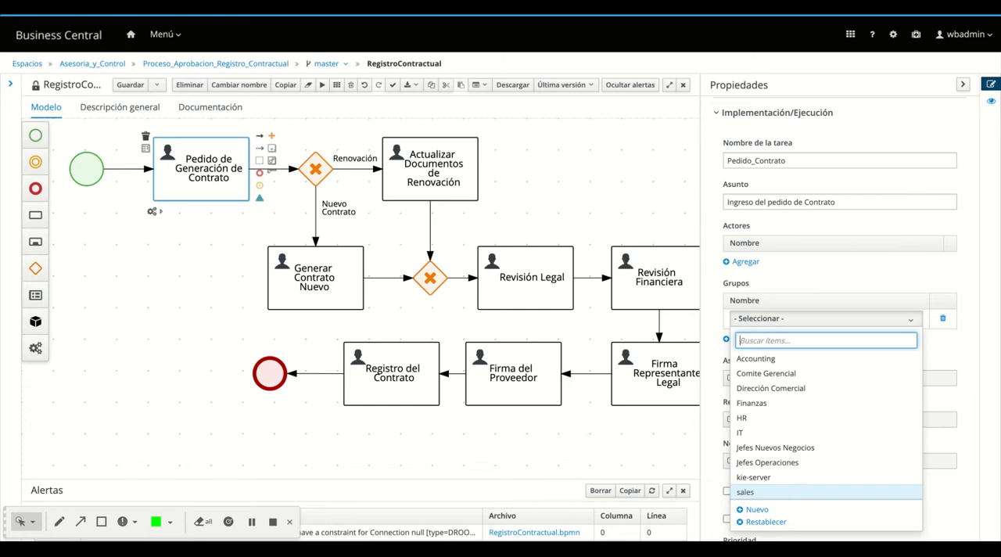
left_click(746, 491)
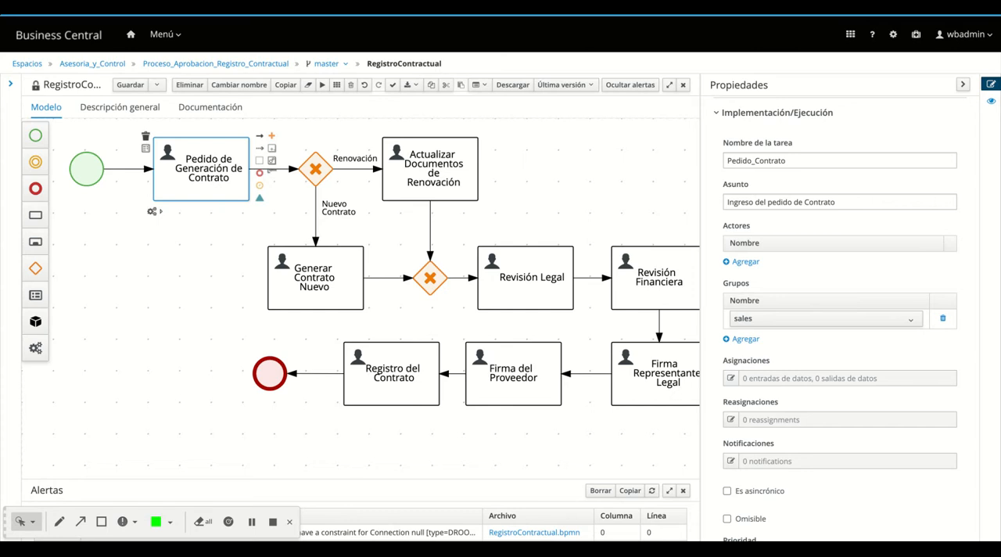
Add a data input assignment named Ruc to the task, with type String and source Ruc
left_click(731, 379)
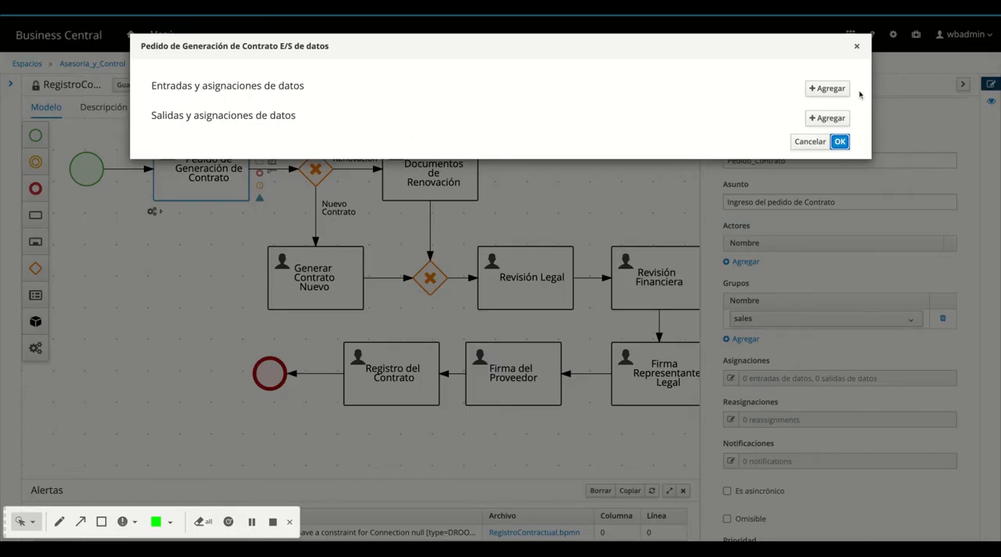
left_click(826, 89)
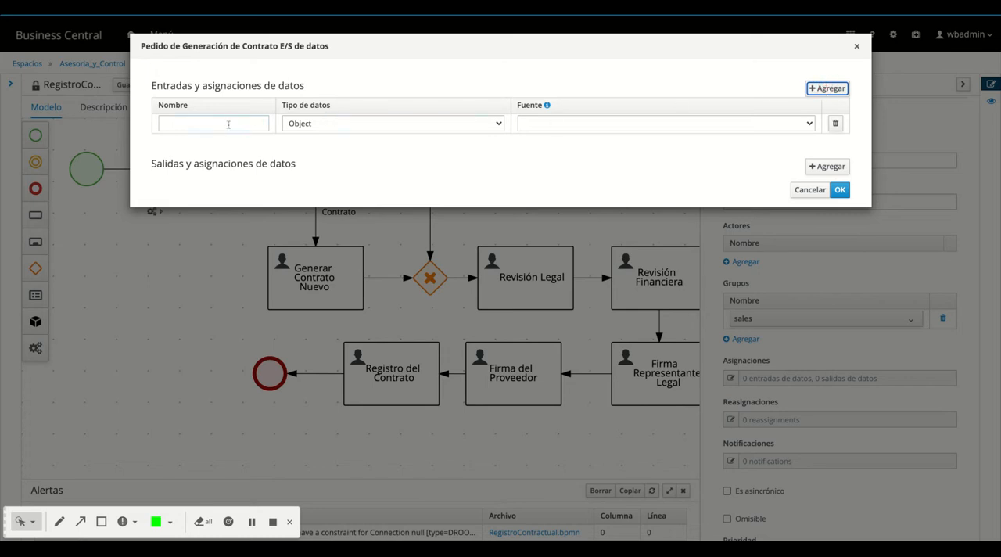
left_click(566, 124)
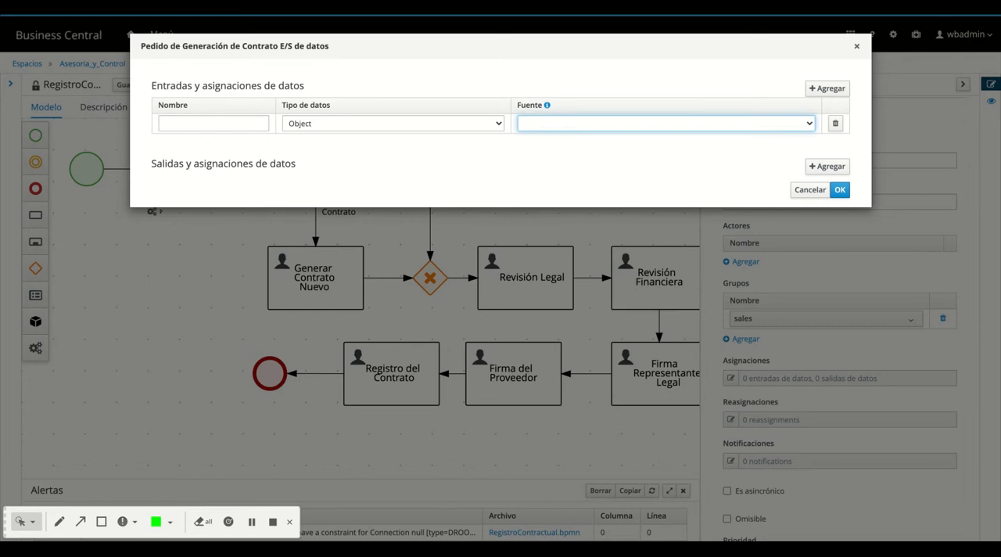
left_click(550, 74)
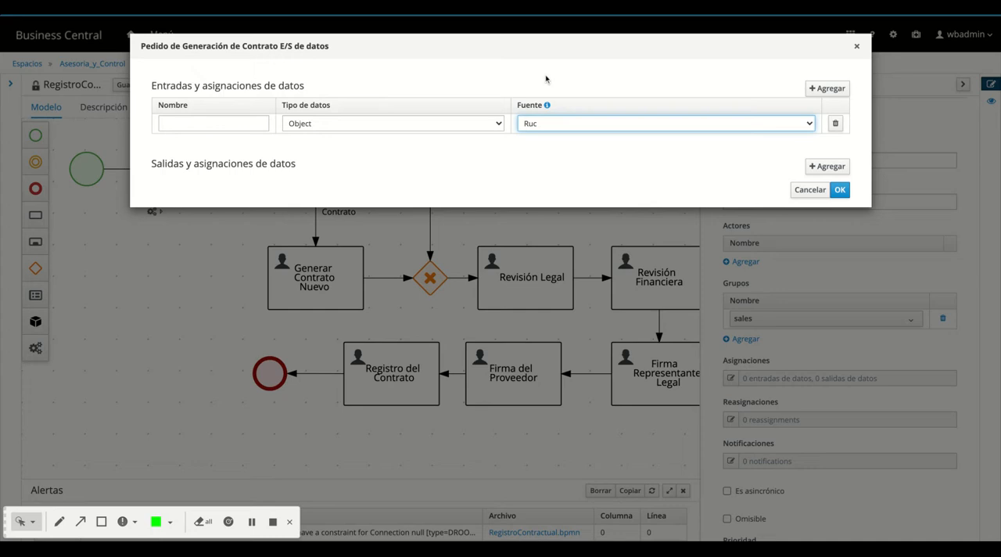
left_click(357, 124)
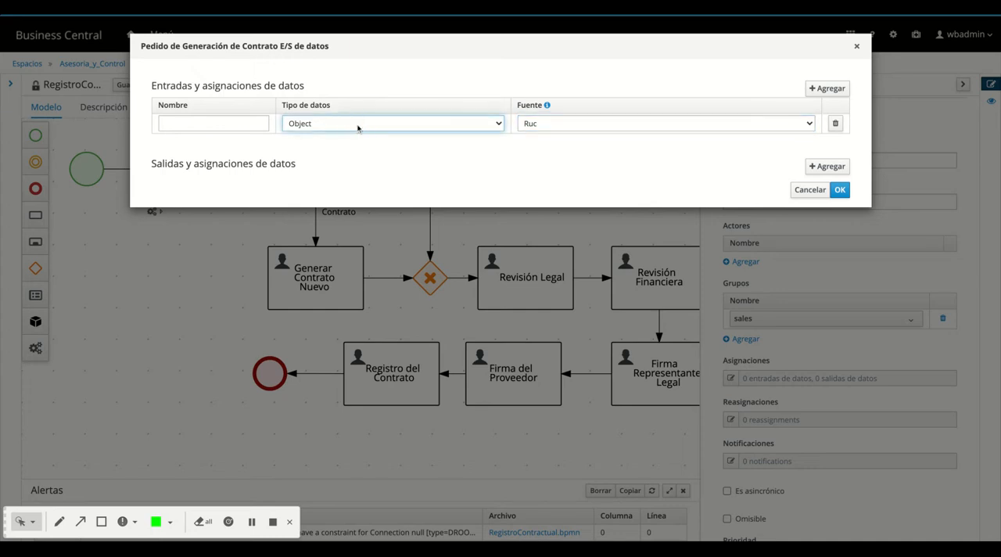
left_click(352, 141)
left_click(226, 122)
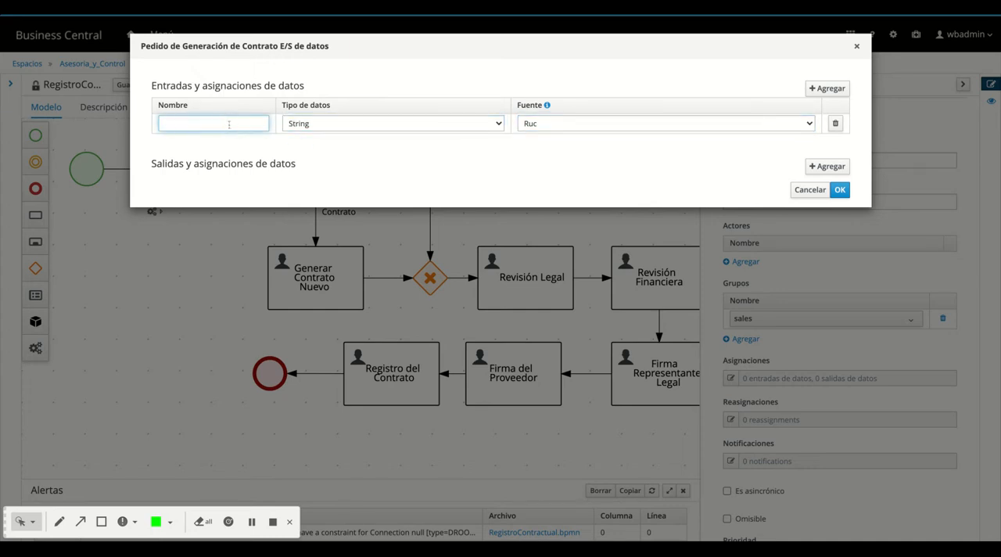
type("Ruc")
Add a second data input named Empresa, with type String and source Empresa
left_click(834, 89)
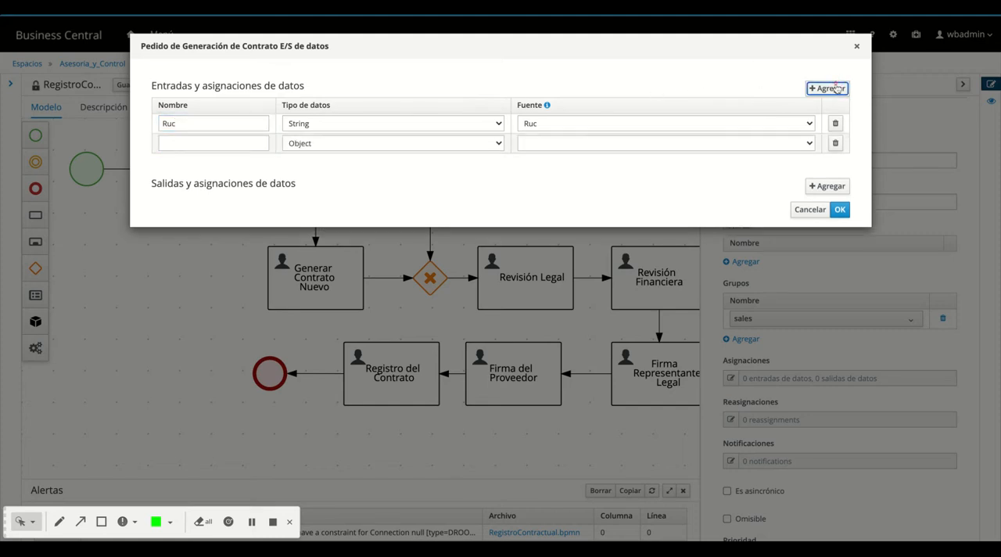
left_click(787, 144)
left_click(605, 104)
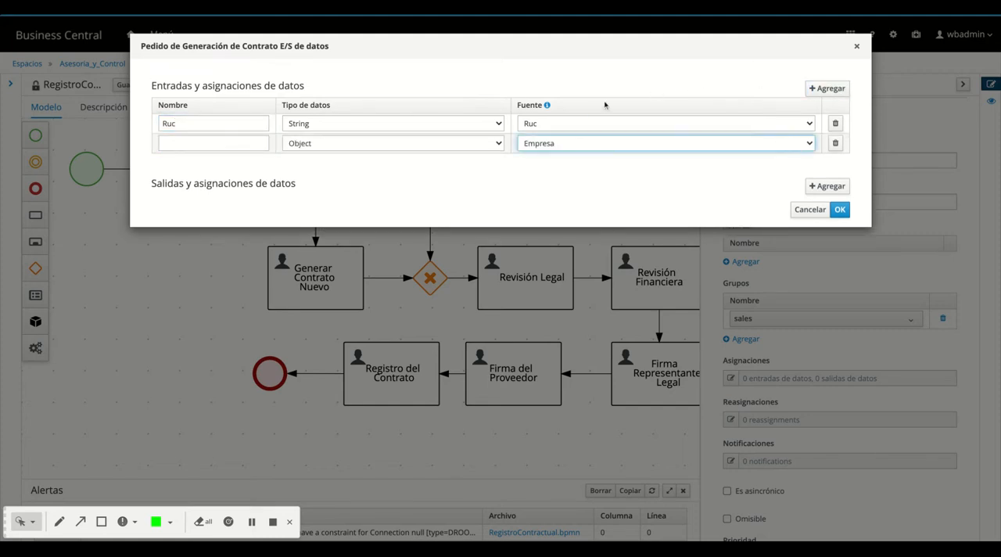
left_click(387, 144)
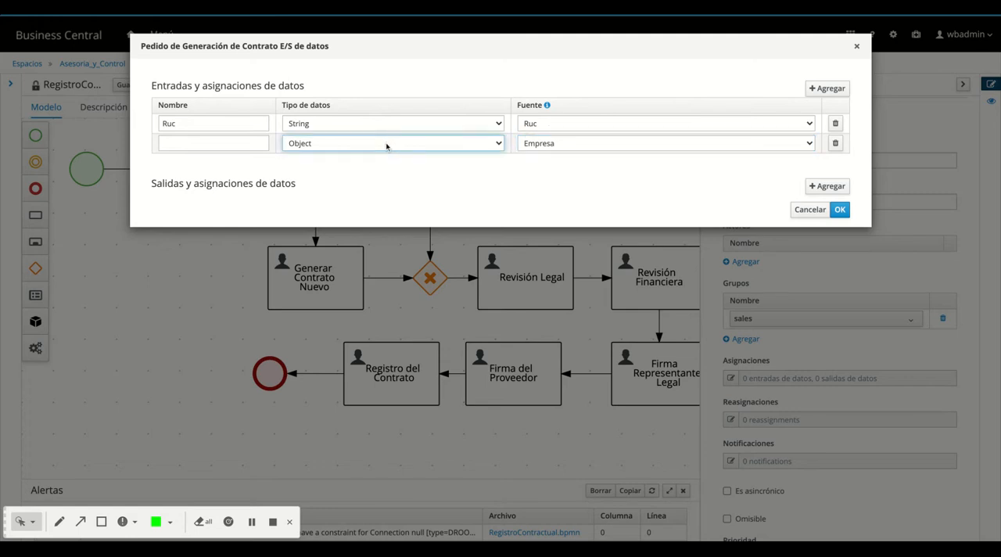
left_click(369, 161)
left_click(206, 143)
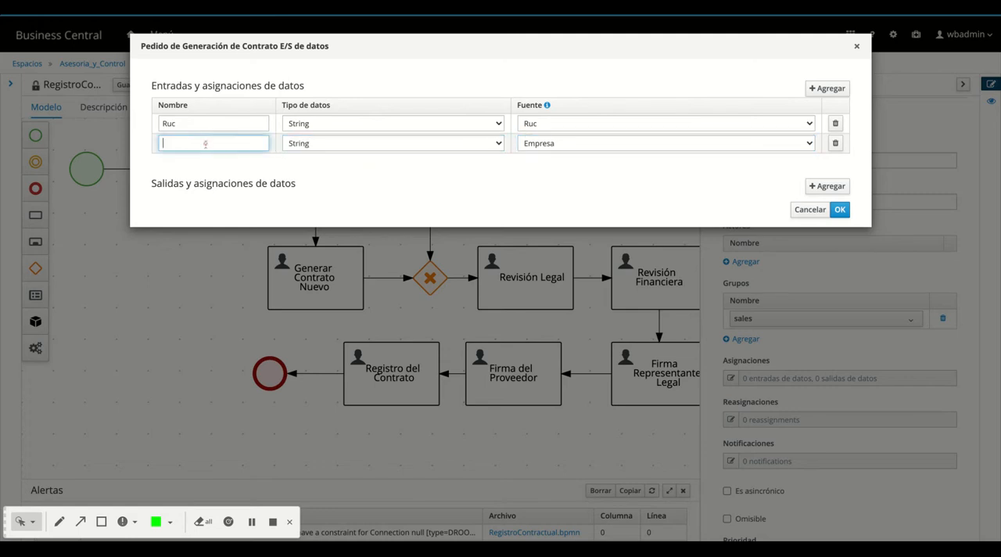
type("Empresa")
Add a third data input named Tipo de Registro, with type Boolean and source Tipo_Reg
left_click(817, 90)
left_click(809, 162)
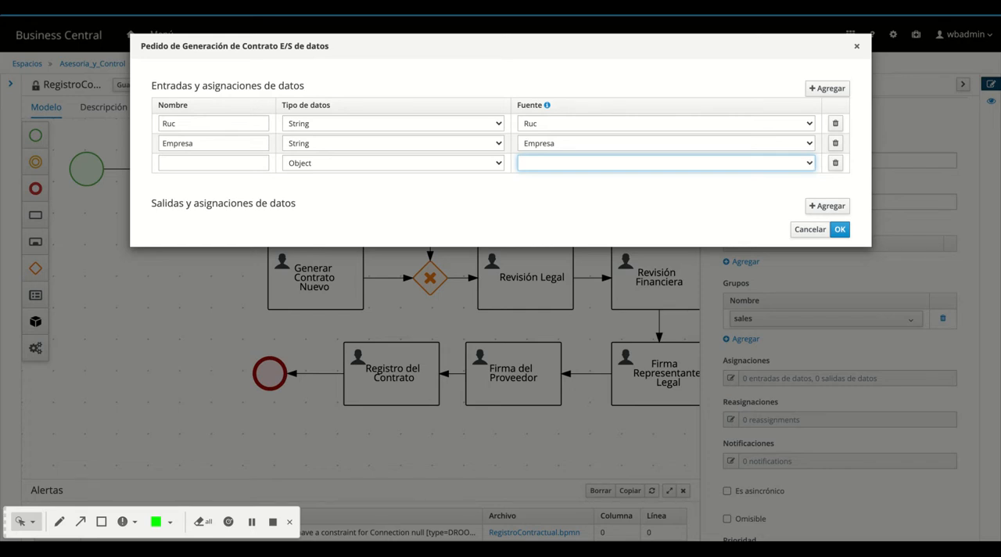
left_click(565, 139)
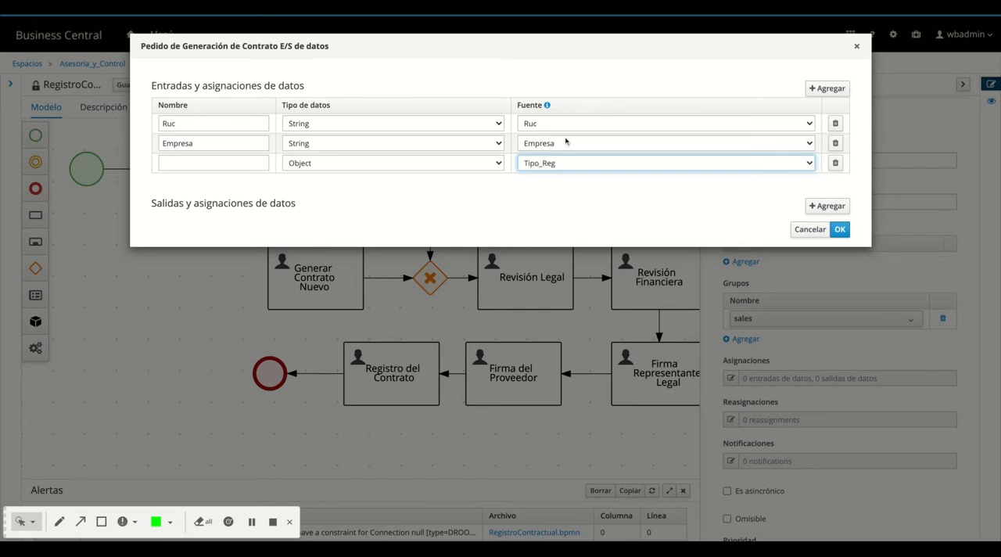
left_click(390, 162)
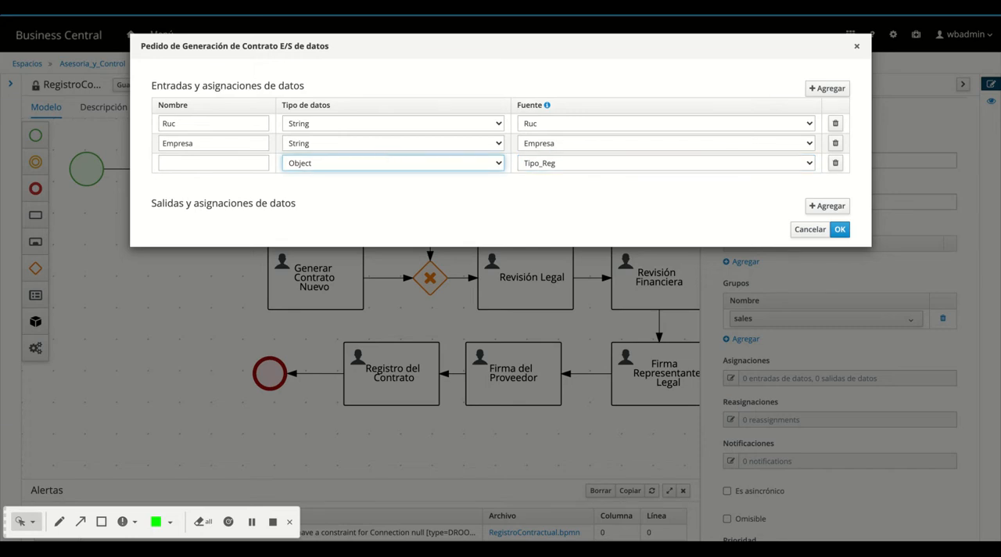
left_click(370, 126)
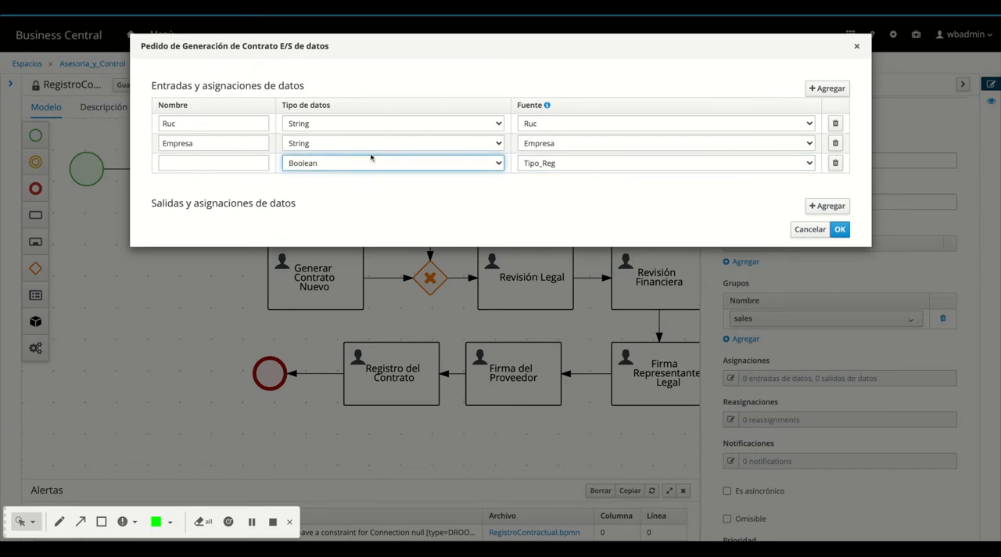
left_click(224, 163)
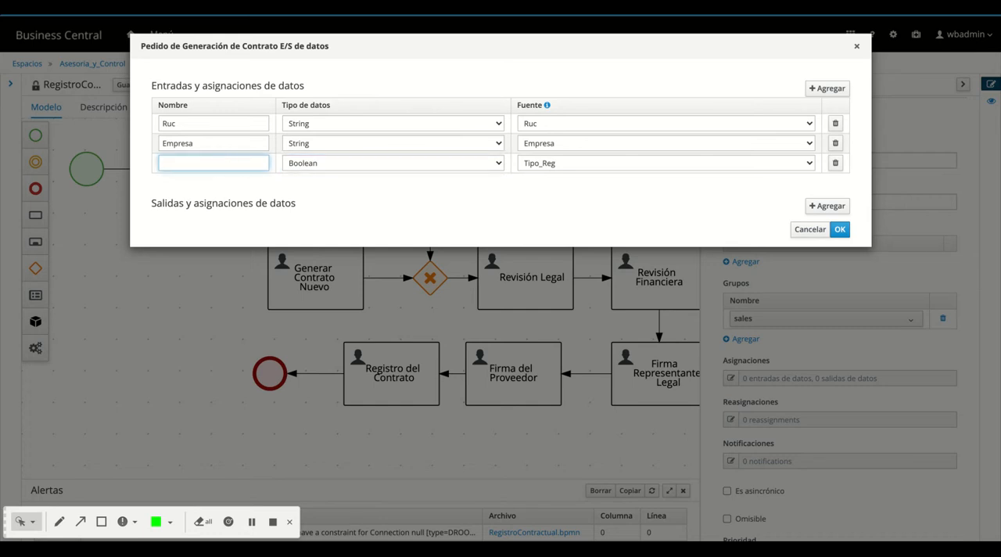
type("Ti")
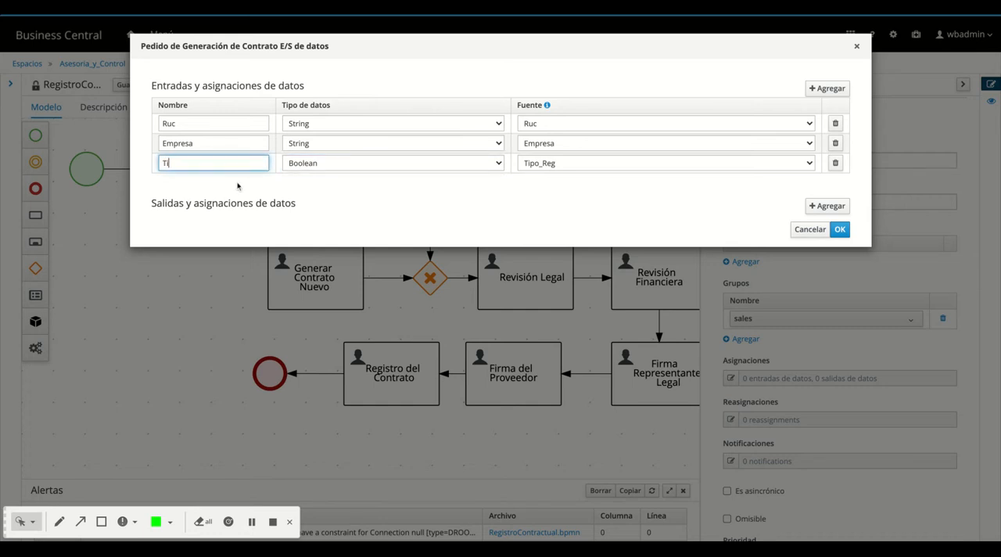
type("po de Registro")
Add a data output named Tipo de Registro, with type Boolean and destination Tipo_Reg, and accept the task's data assignments
left_click(832, 206)
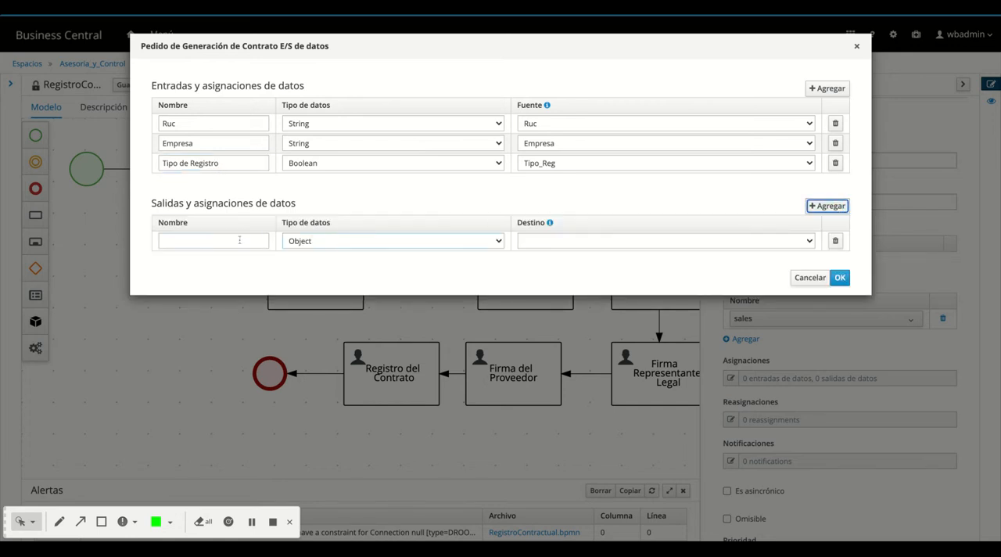
left_click(215, 240)
left_click(215, 240)
type("T")
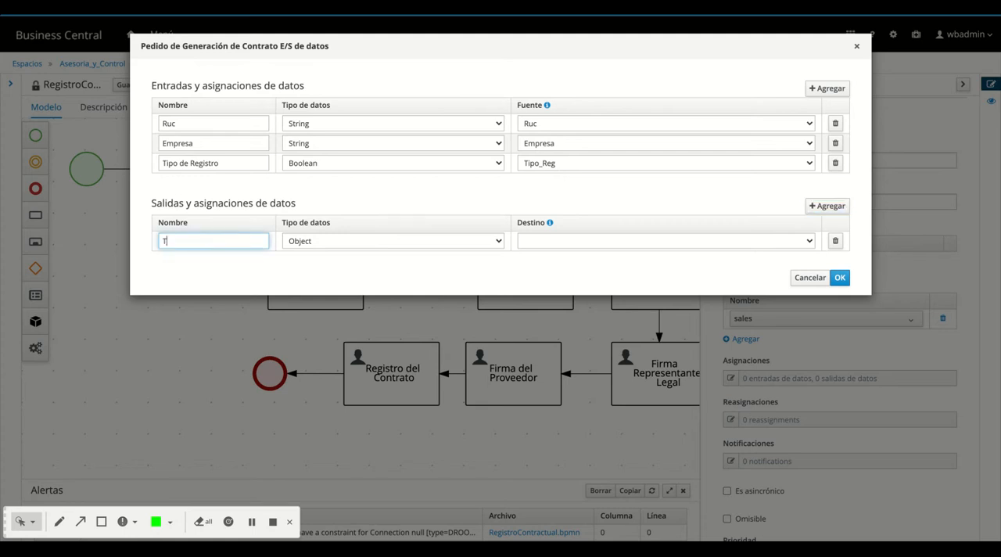
type("ipo de Registro")
left_click(347, 242)
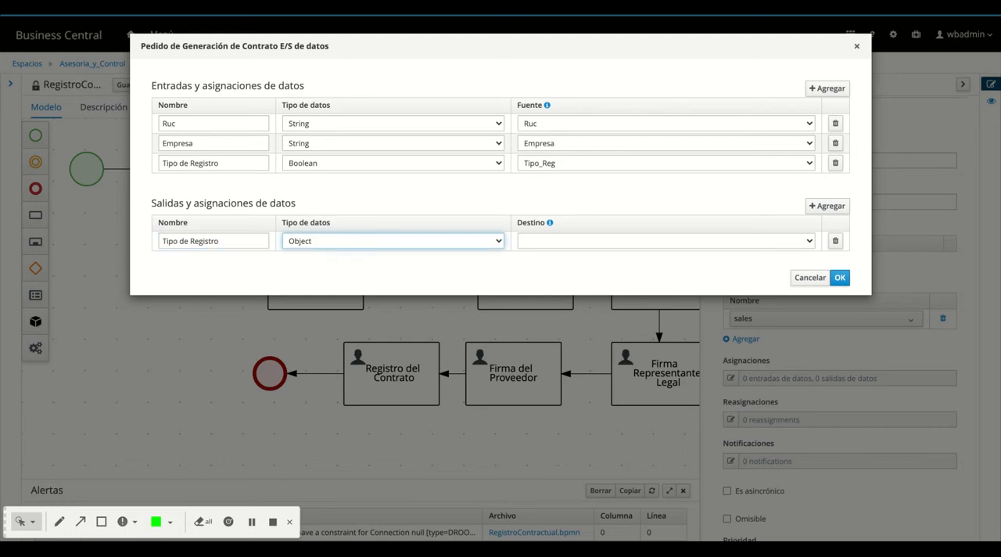
left_click(487, 258)
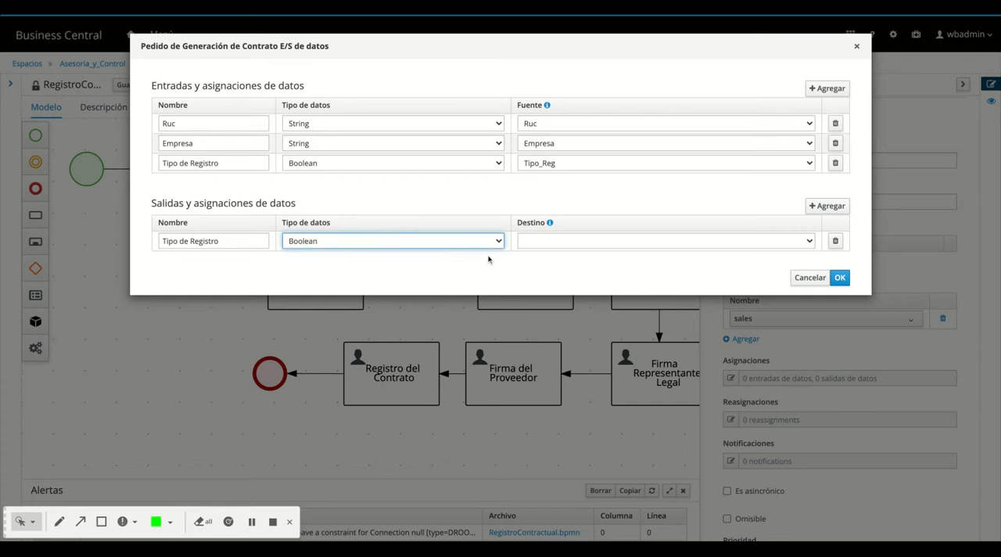
left_click(542, 241)
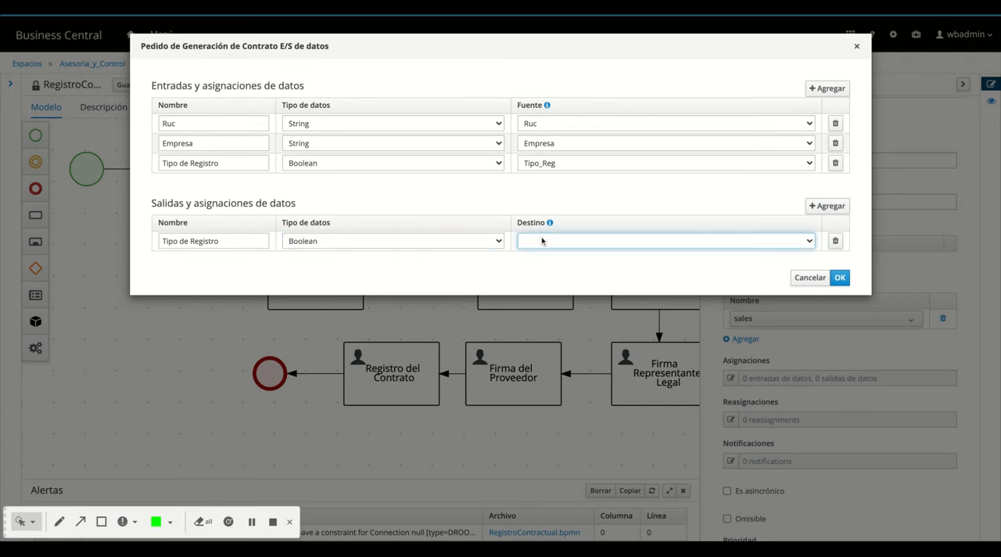
left_click(577, 240)
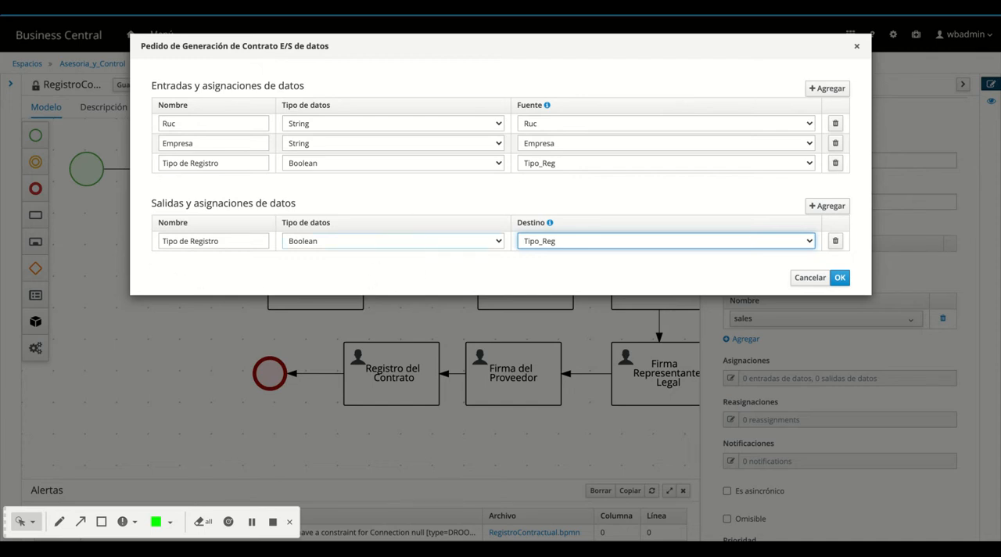
left_click(839, 277)
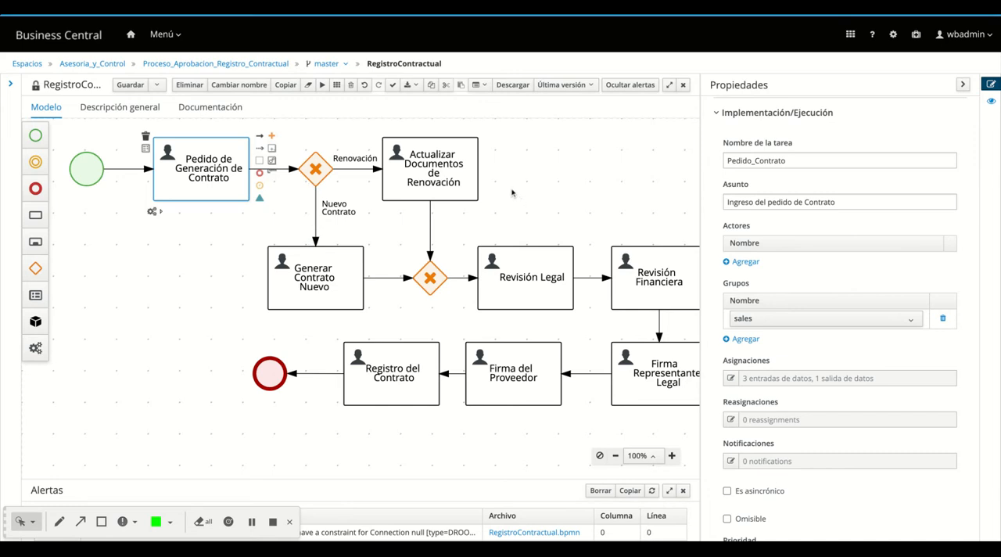
Document the Actualizar Documentos de Renovación task: "La persona encargada del area comercial, trabajara con el proveedor para validar los terminos y condiciones de los contratos"
left_click(423, 194)
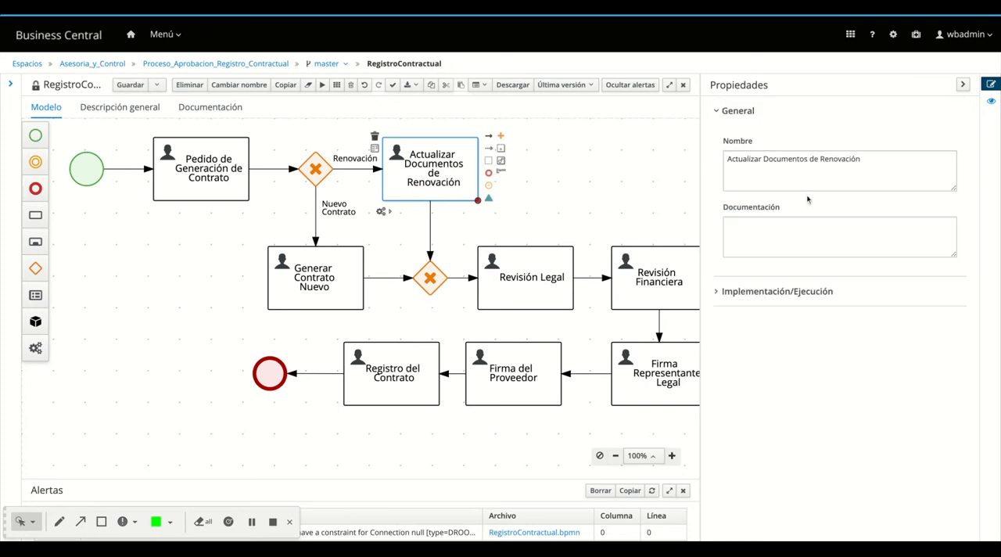
left_click(756, 234)
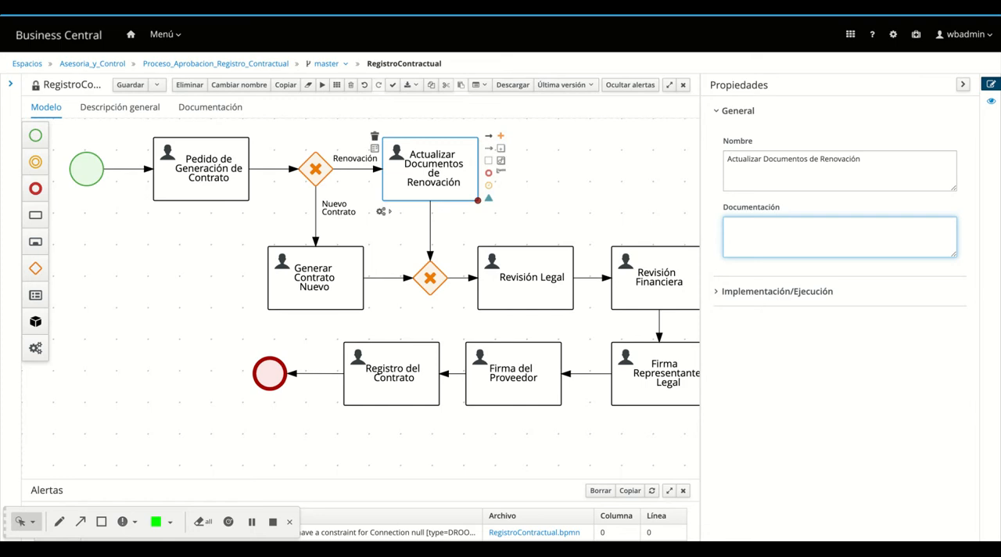
type("La persona encargada del area c")
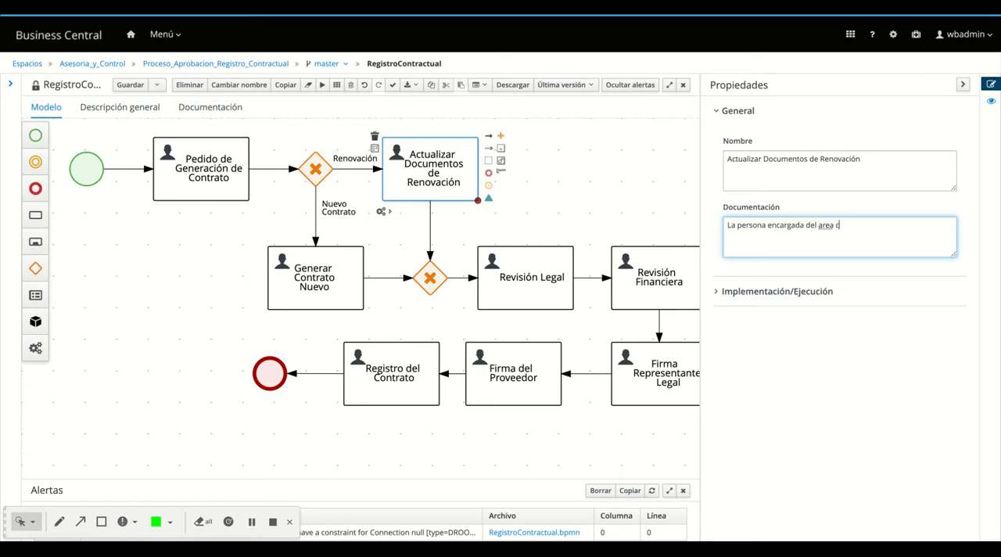
type("omercia")
type("l, trabaja")
type("ra")
type(" con el prove")
type("eodr")
key("BackSpace")
key("BackSpace")
key("BackSpace")
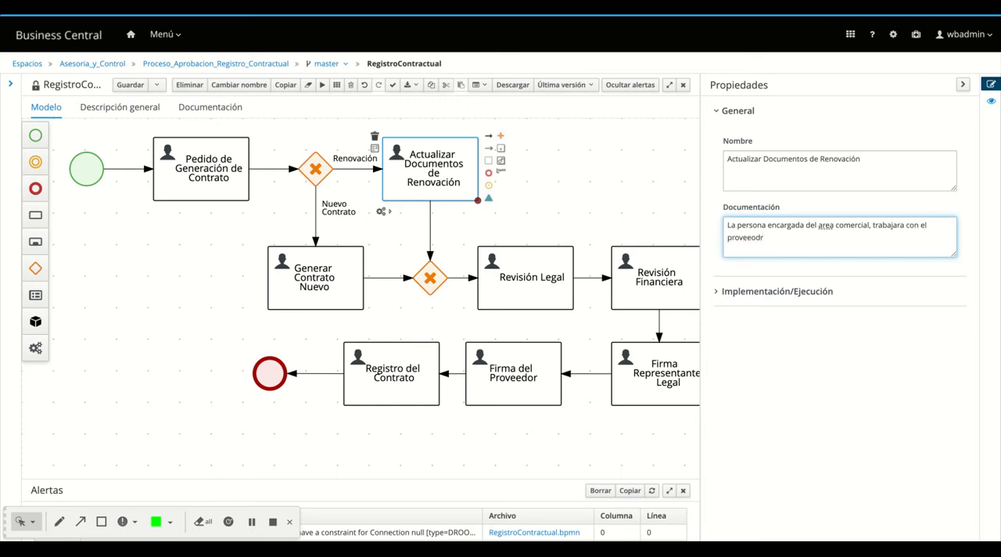
key("BackSpace")
key("BackSpace")
type("edor para validar los")
key("BackSpace")
type("los terminos y ")
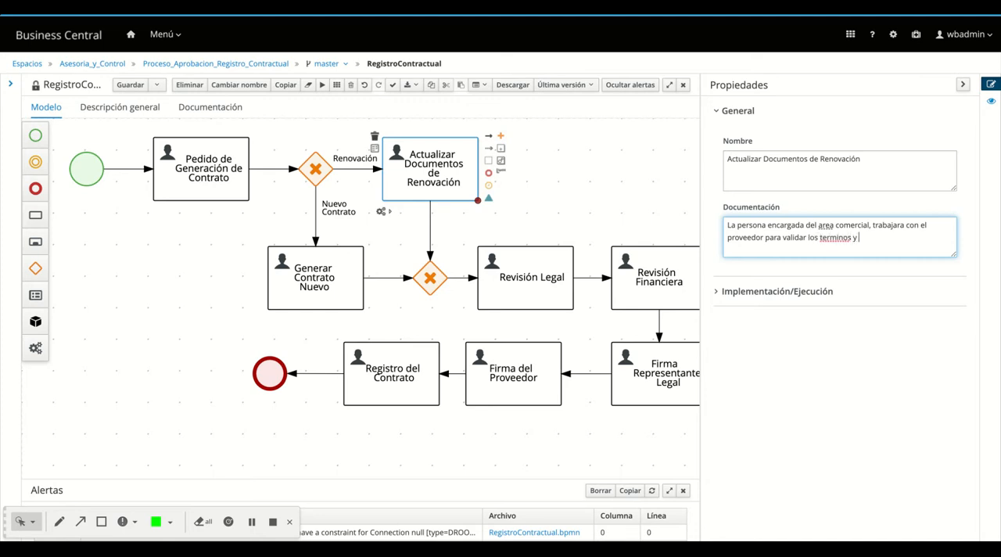
type("condiciones de los contratos")
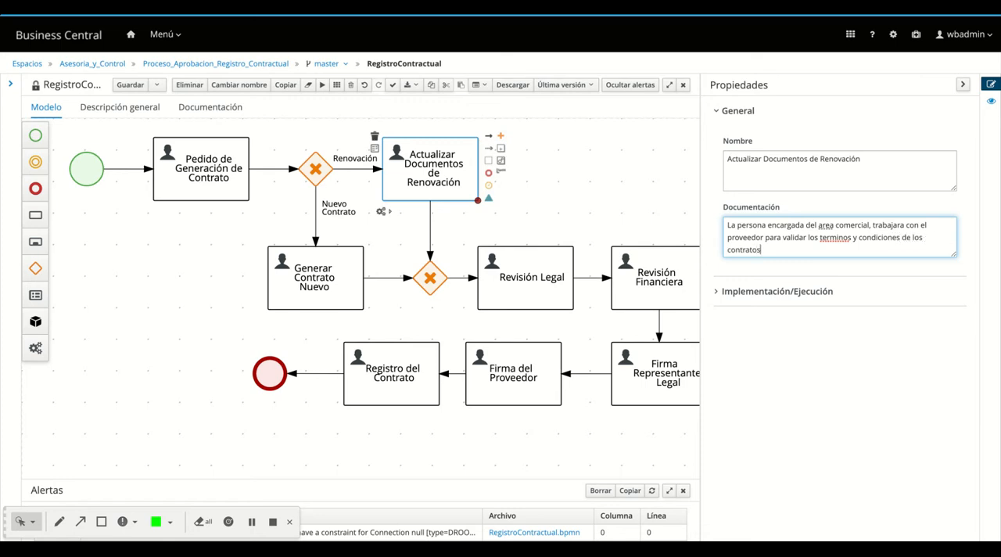
type(" a ser")
Reword the end of the task's documentation to "condiciones del contrato a ser renovado"
key("BackSpace")
key("BackSpace")
key("BackSpace")
key("BackSpace")
key("BackSpace")
key("BackSpace")
key("BackSpace")
key("BackSpace")
key("BackSpace")
key("BackSpace")
key("BackSpace")
key("BackSpace")
key("BackSpace")
key("BackSpace")
key("BackSpace")
key("BackSpace")
key("BackSpace")
key("BackSpace")
key("BackSpace")
type("l contrato a ser renovado")
Set the task name (Nombre de la tarea) to Renovacion_Contrato and correct "terminos" to "términos" in the documentation
left_click(717, 293)
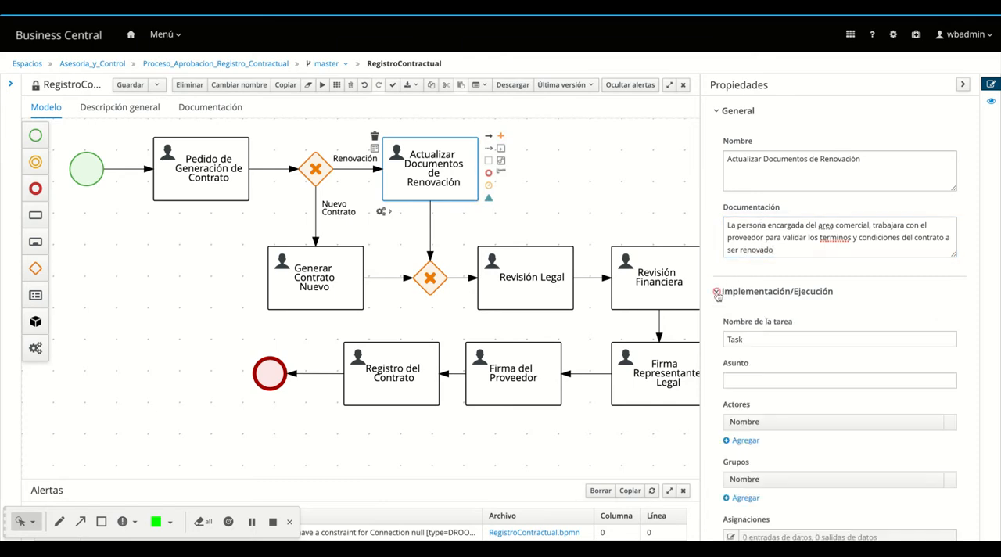
double_click(733, 339)
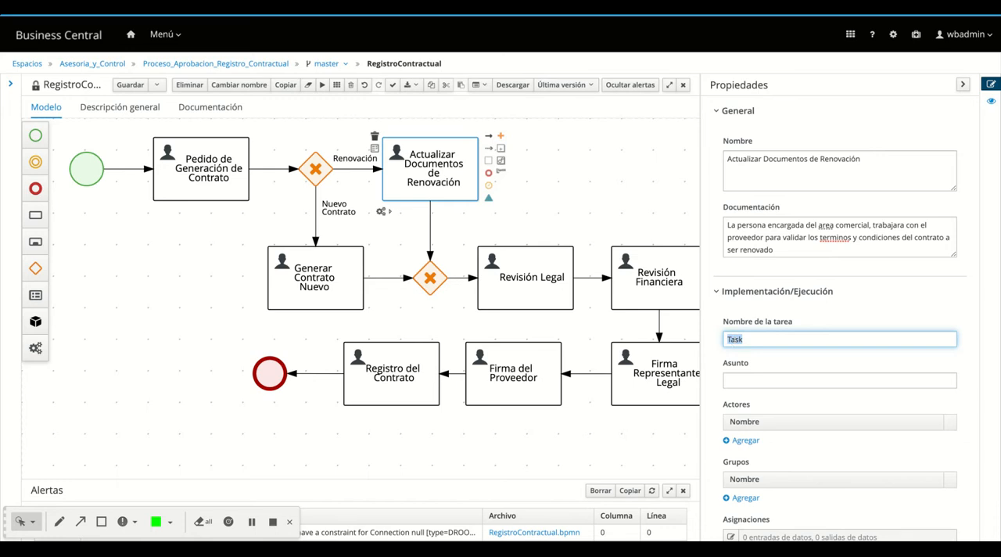
type("Renovacion_Contrato")
left_click(755, 382)
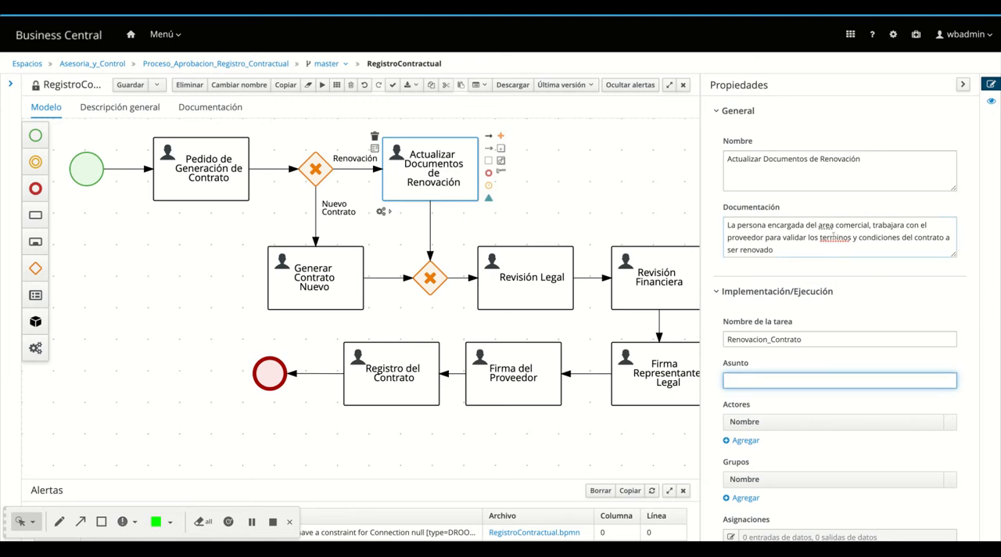
left_click(835, 237)
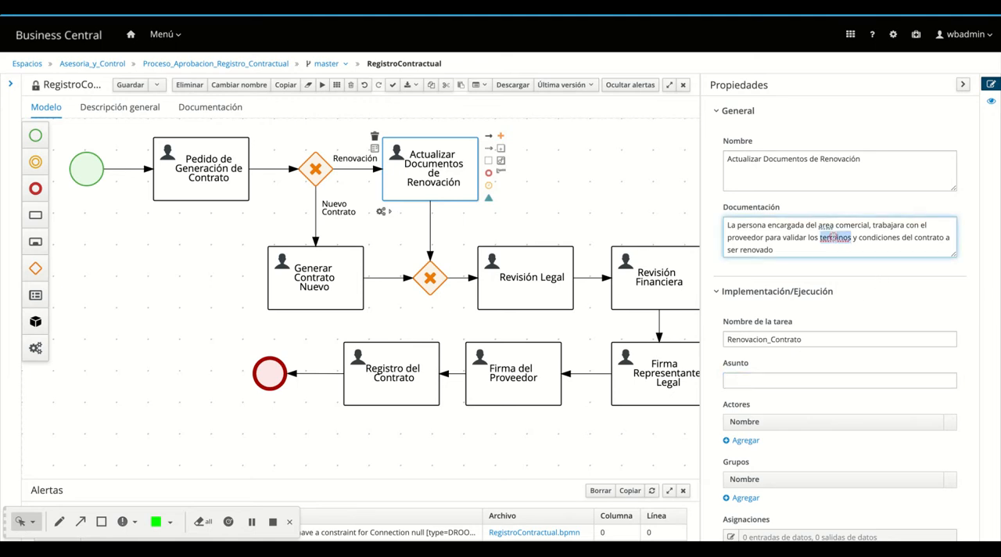
Set the task's subject (Asunto) to "Generar los documentos para la renovación del Contrato"
left_click(743, 380)
type("Generar")
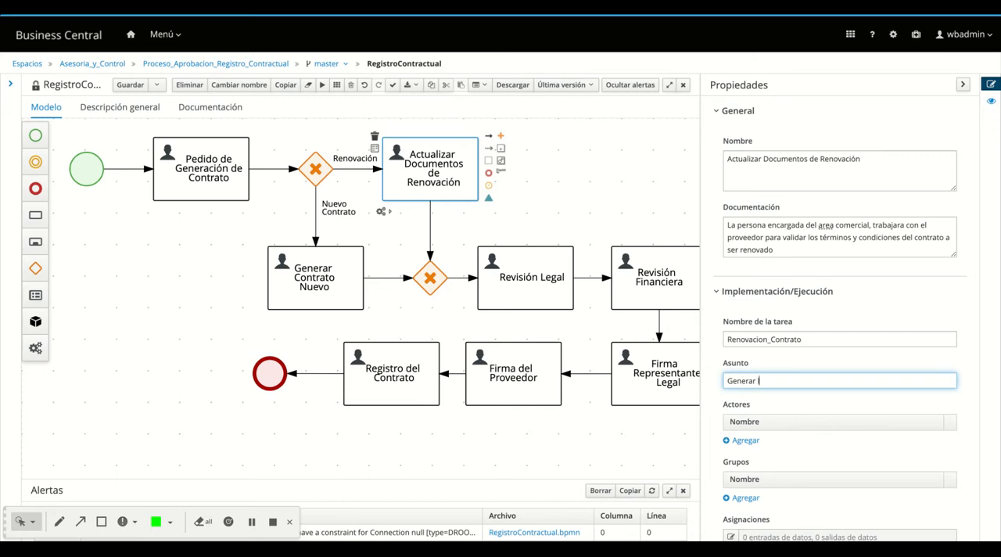
type(" los documentos para la renova")
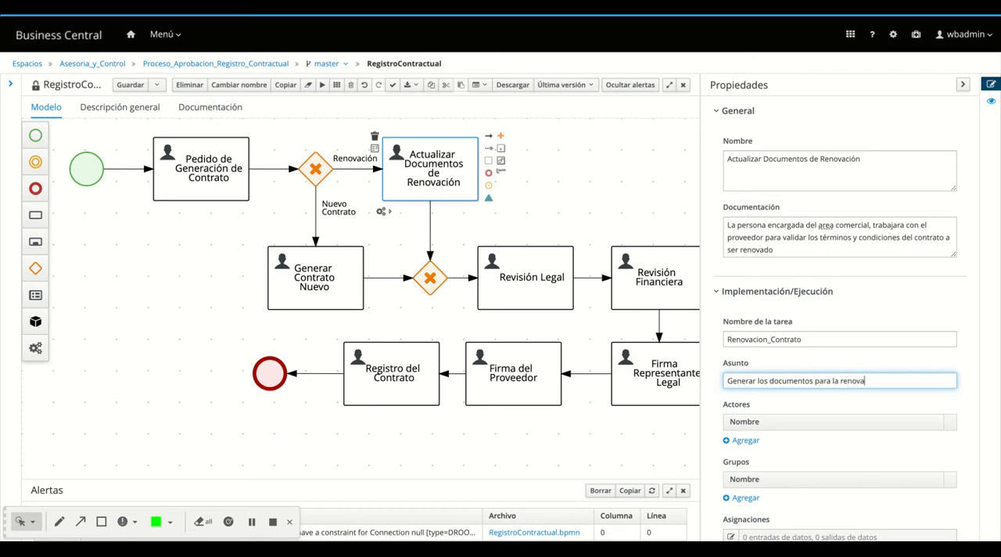
type("ción del Contrato")
Assign the group sales to the Actualizar Documentos de Renovación task
scroll(787, 424, "down", 3)
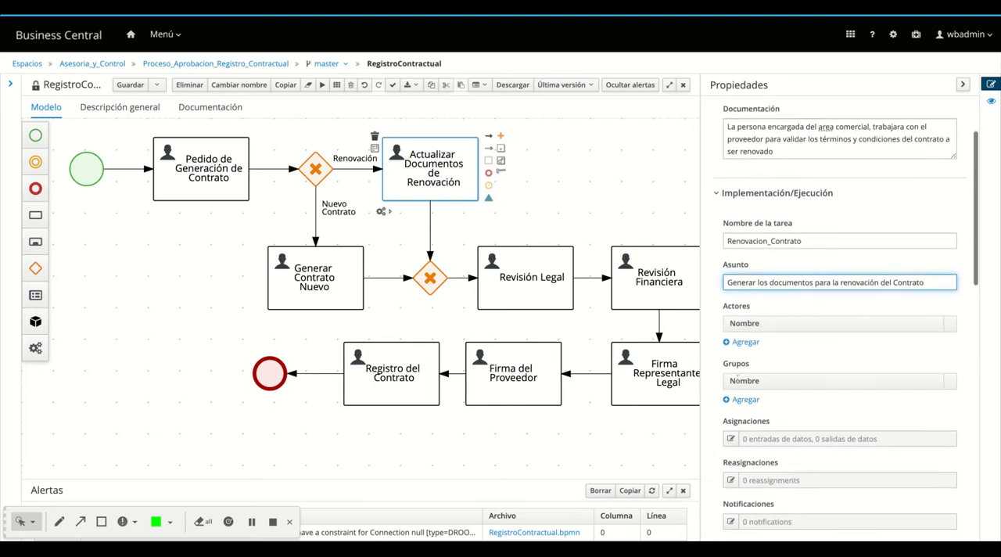
left_click(740, 382)
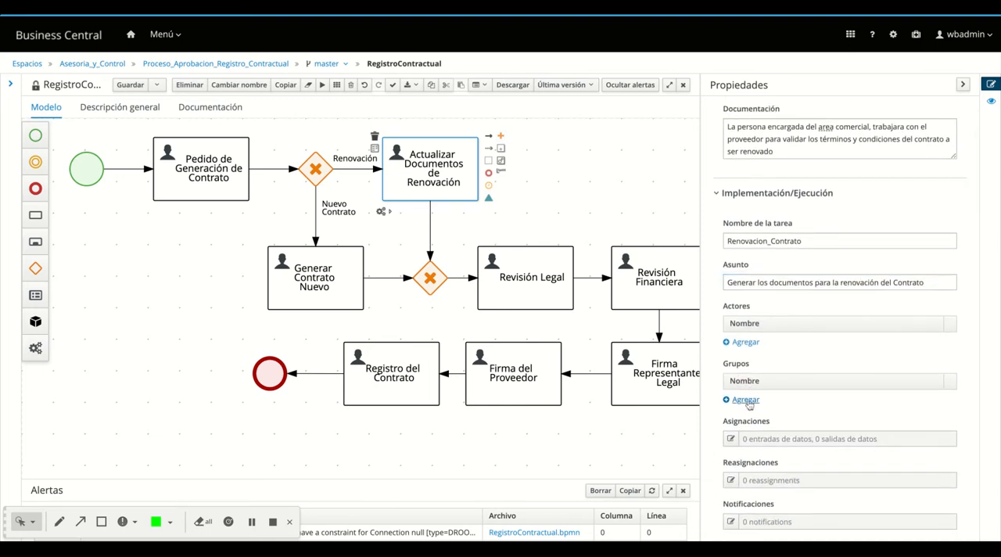
left_click(745, 399)
left_click(771, 399)
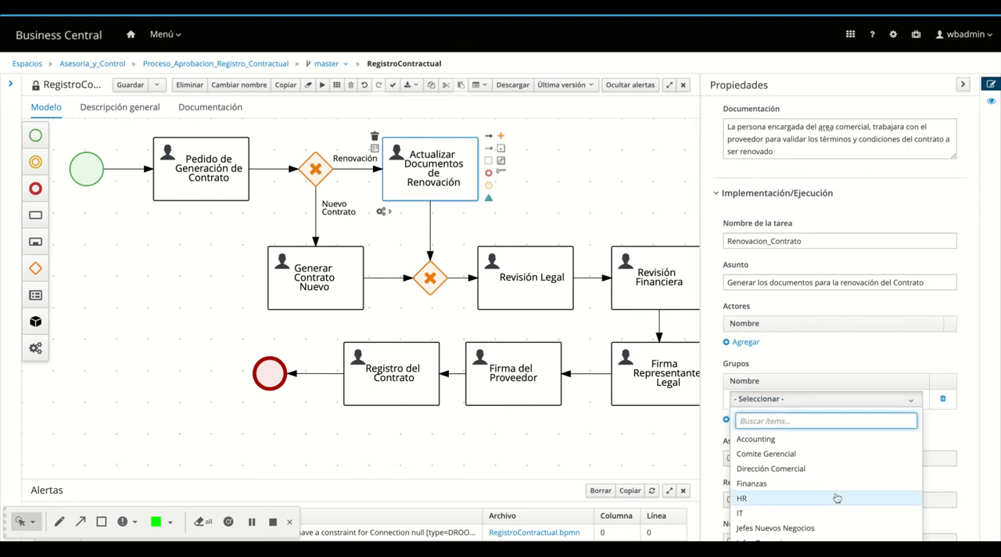
scroll(821, 485, "down", 2)
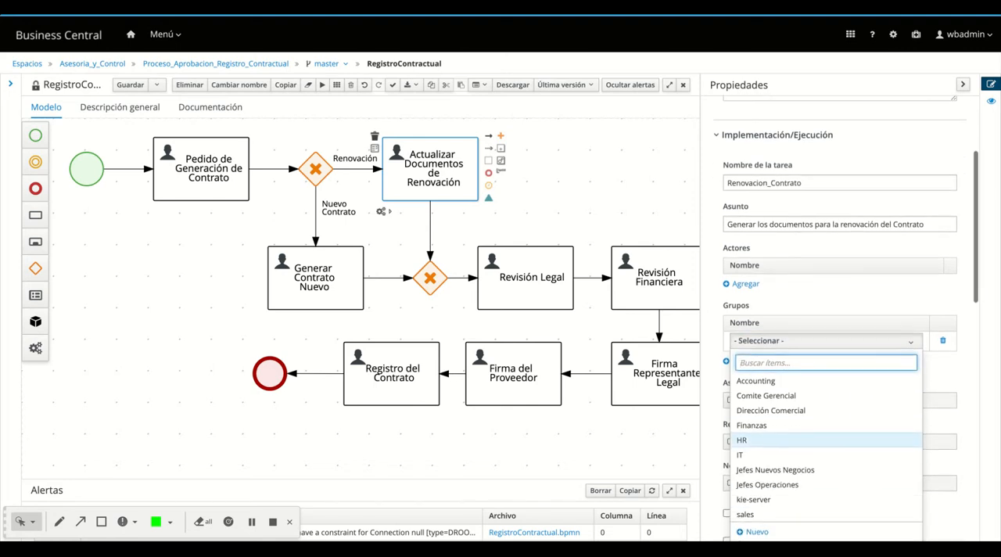
left_click(800, 516)
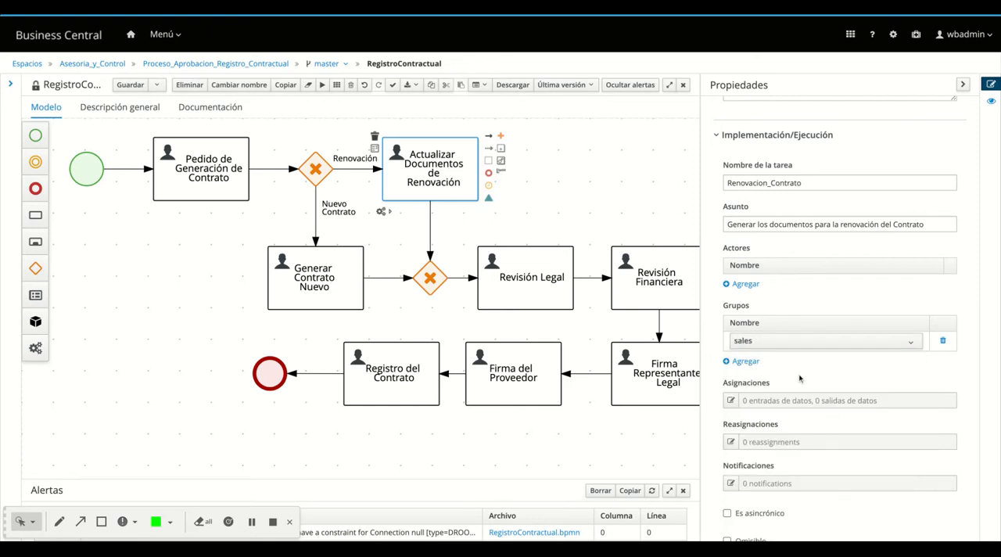
Add a data input named Ruc with type String and source Ruc to the Actualizar Documentos de Renovación task's assignments
left_click(731, 400)
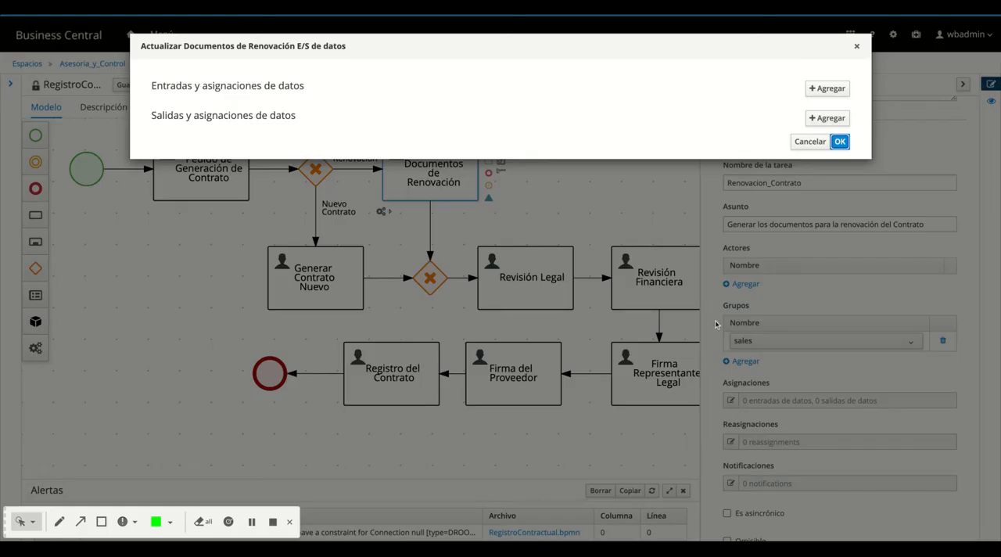
left_click(833, 93)
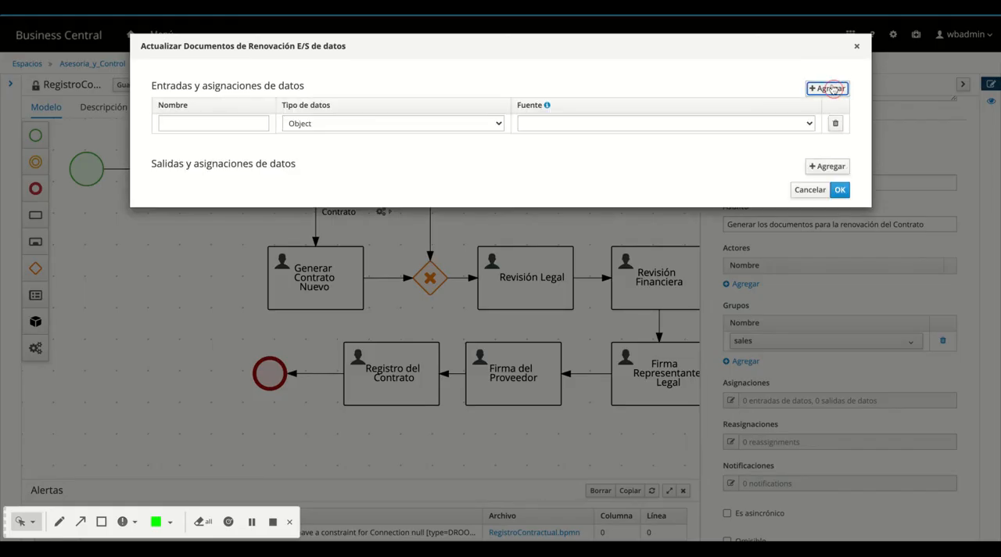
left_click(198, 124)
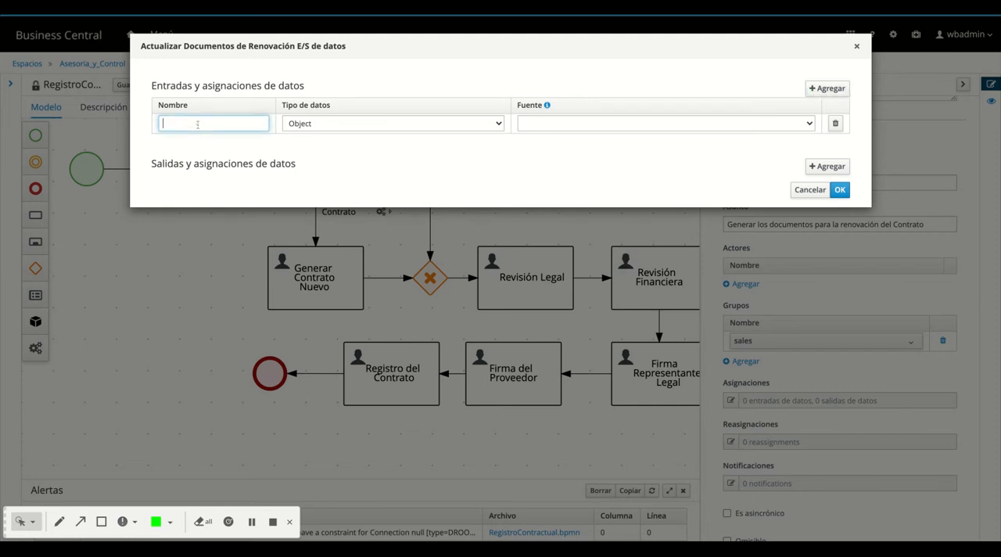
left_click(548, 124)
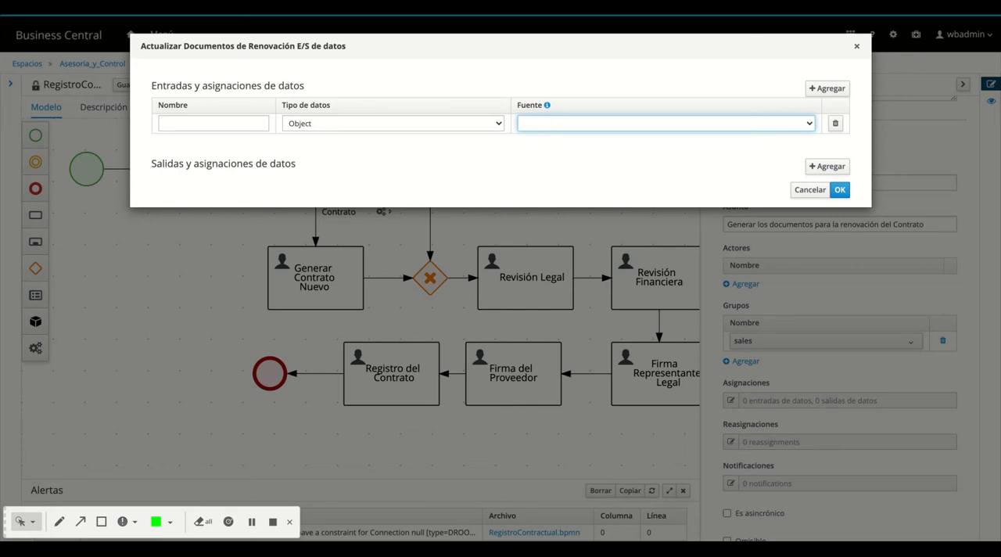
left_click(549, 83)
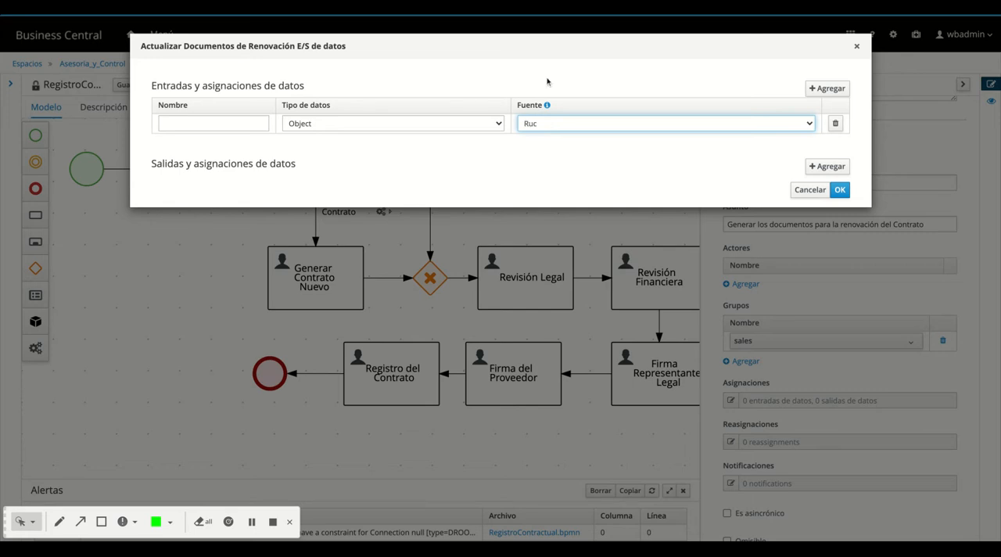
left_click(438, 125)
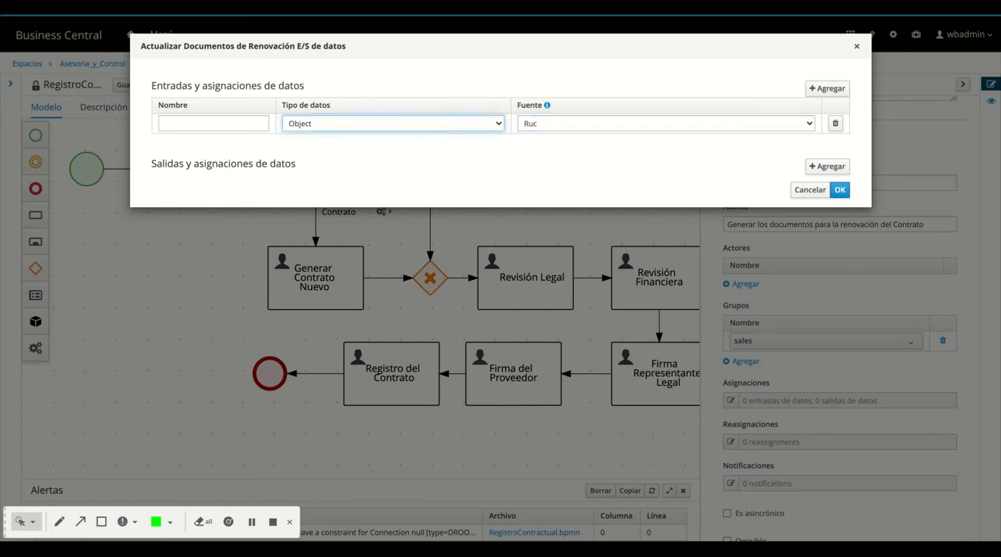
left_click(373, 139)
left_click(237, 125)
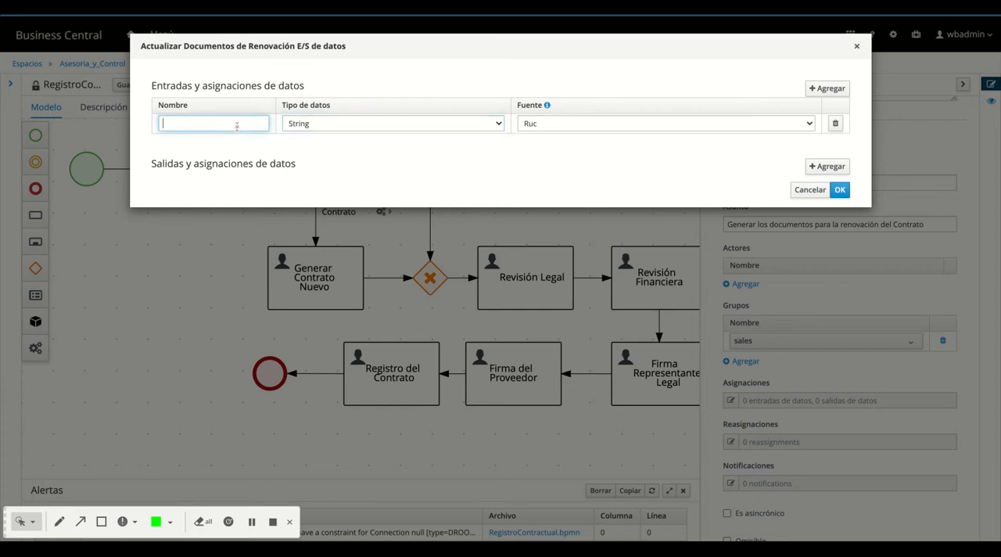
type("Ruc")
Add a second data input named Empresa with data type String and source Empresa
left_click(827, 88)
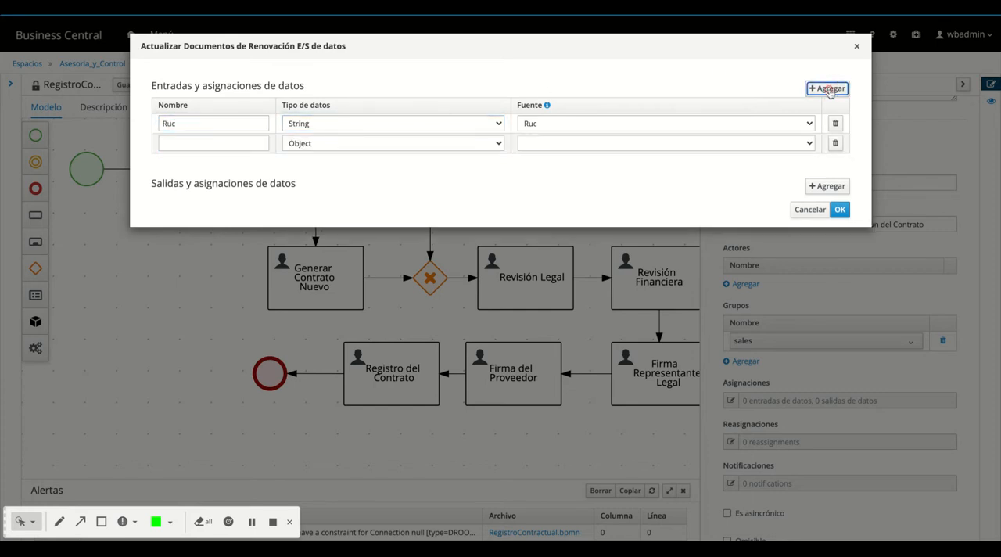
left_click(723, 144)
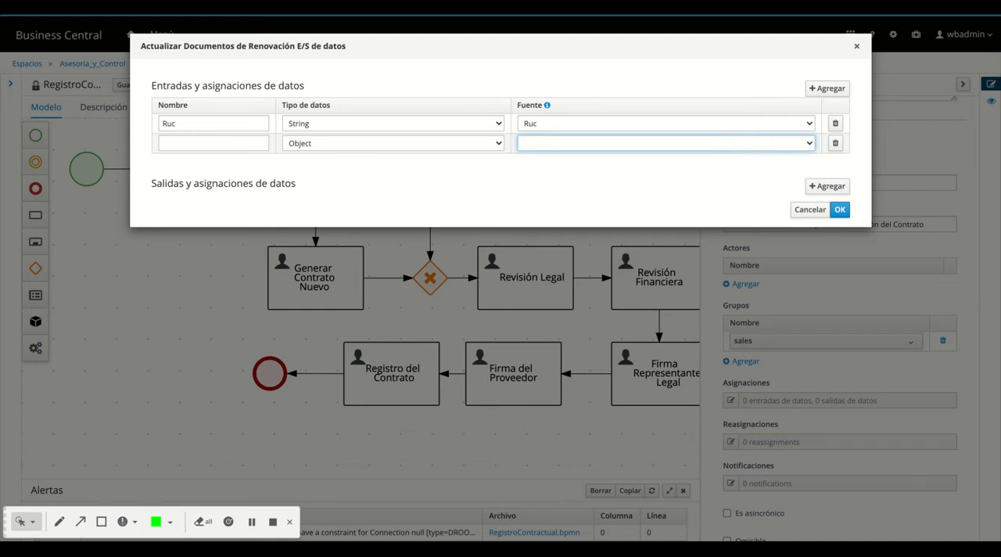
left_click(574, 107)
left_click(414, 145)
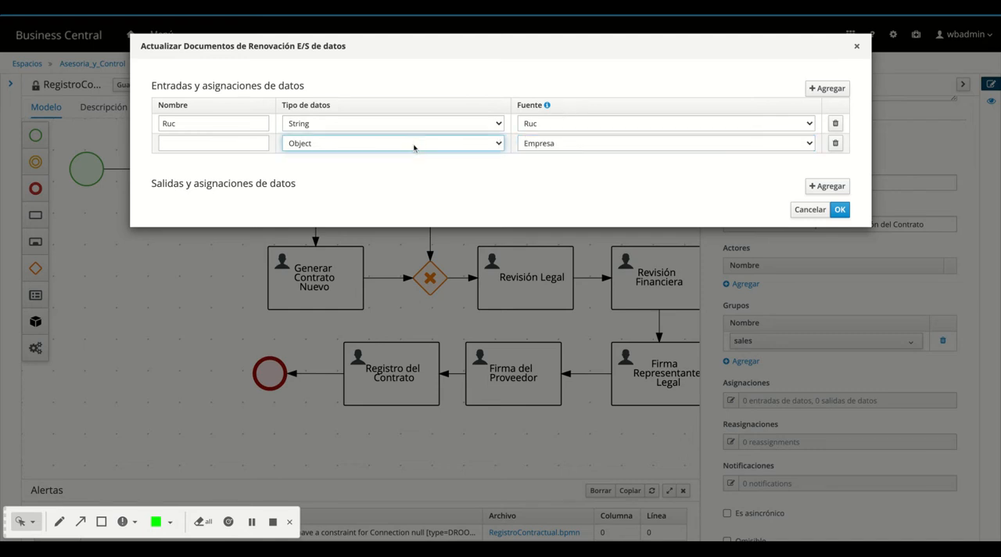
key("s")
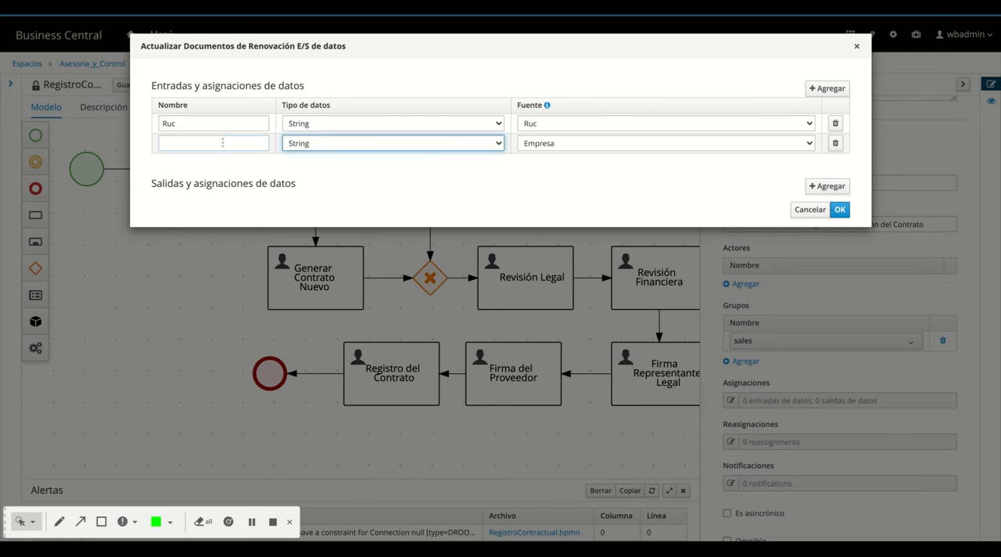
left_click(221, 143)
type("Empresa")
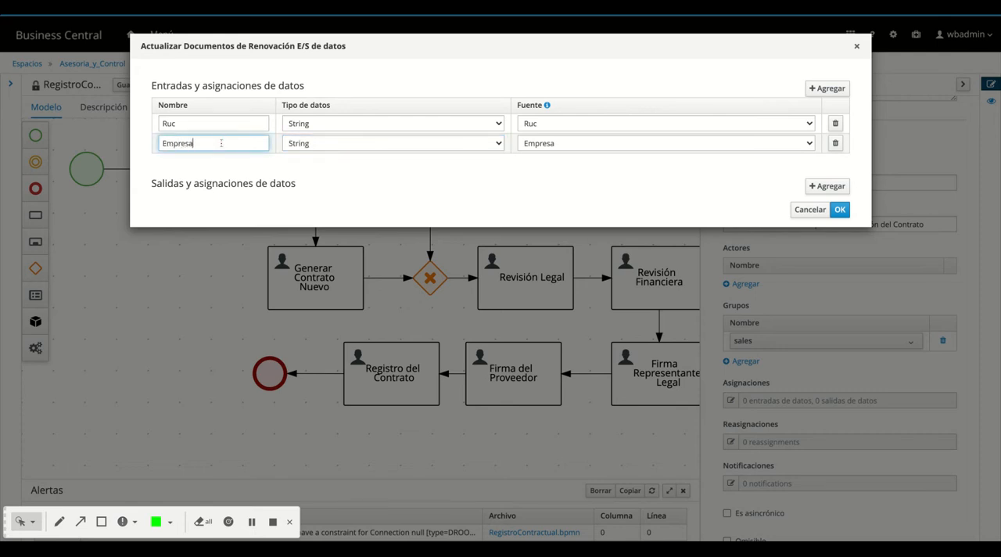
Add a third data input named "Tipo de Registro" with data type Boolean and source Tipo_Reg
left_click(825, 91)
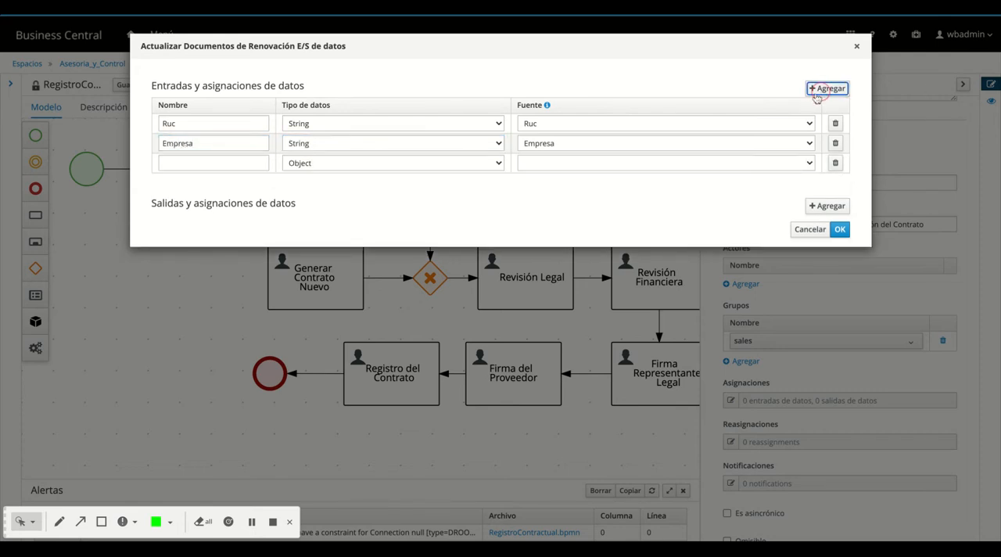
left_click(810, 164)
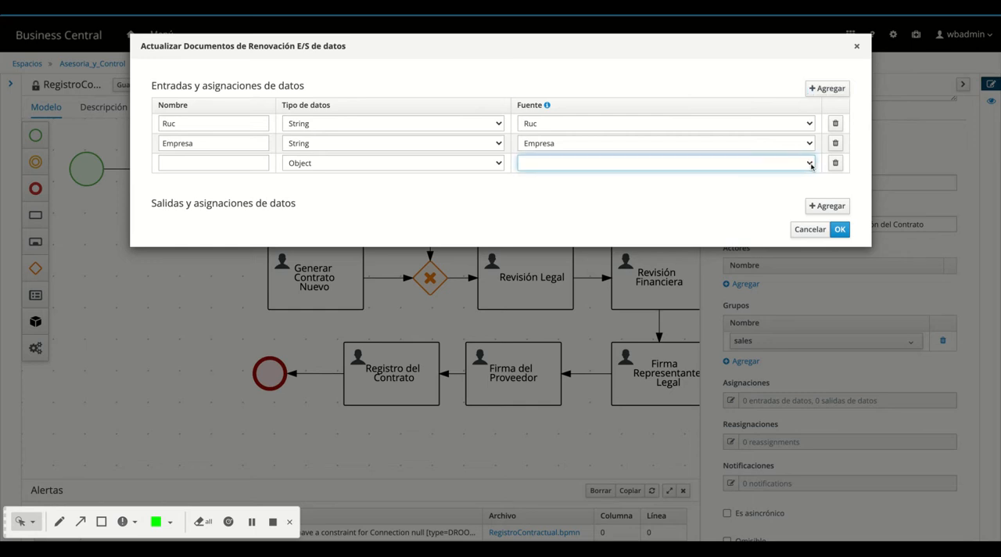
left_click(567, 139)
left_click(373, 166)
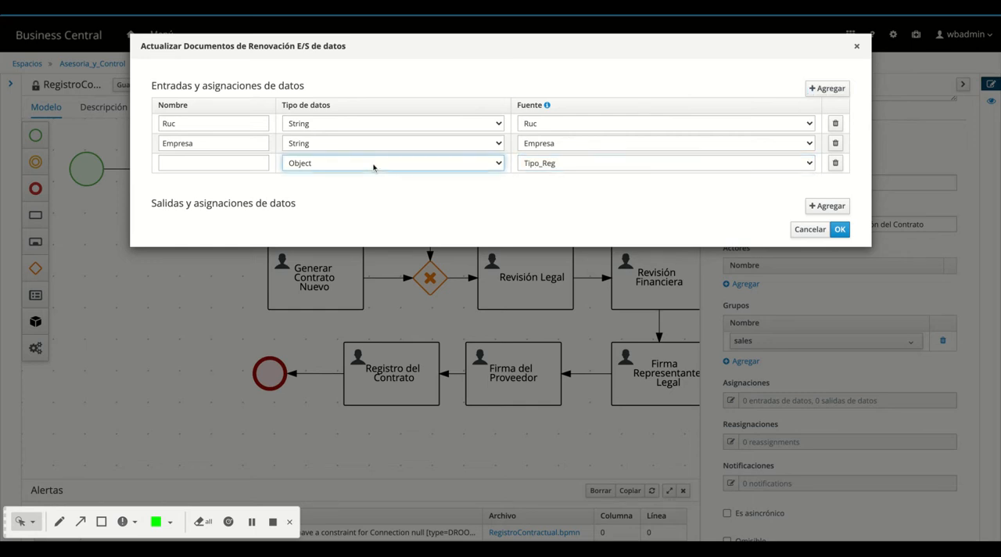
left_click(345, 132)
left_click(254, 163)
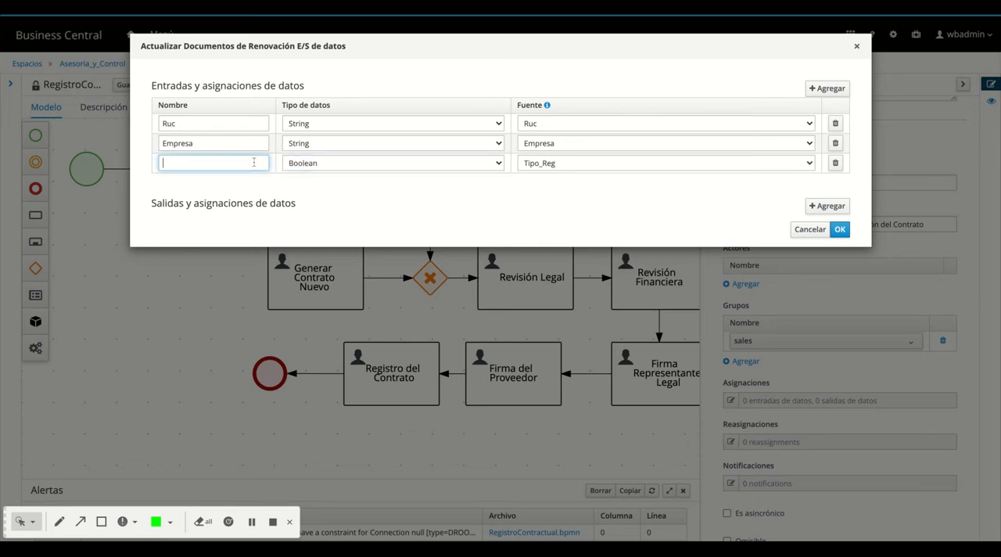
type("Tipo de ")
type("Regs")
type("stro")
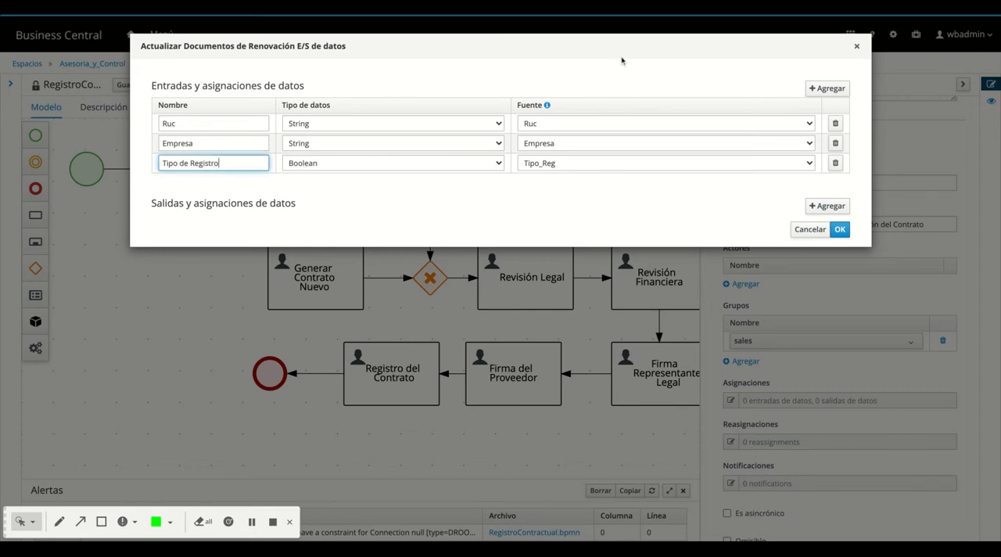
left_click(827, 88)
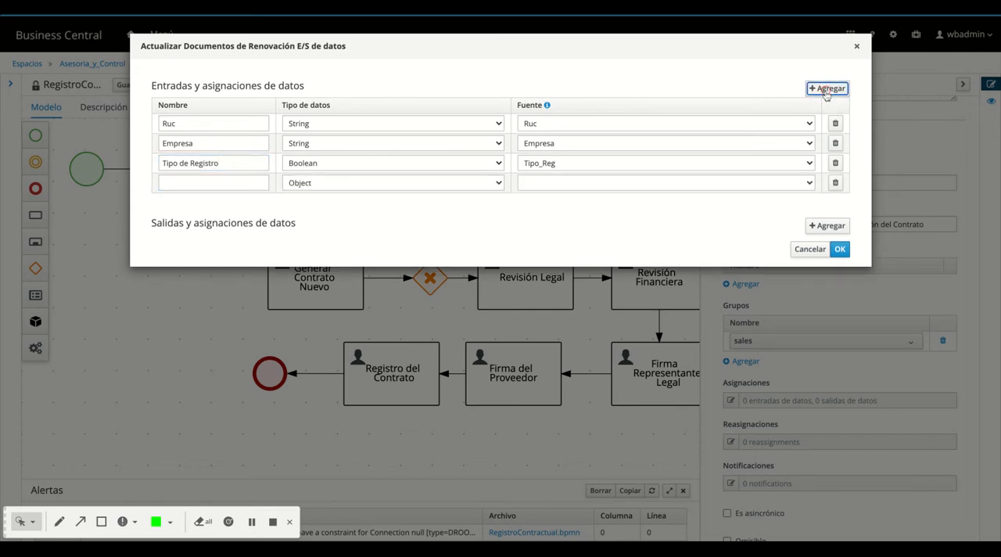
left_click(809, 182)
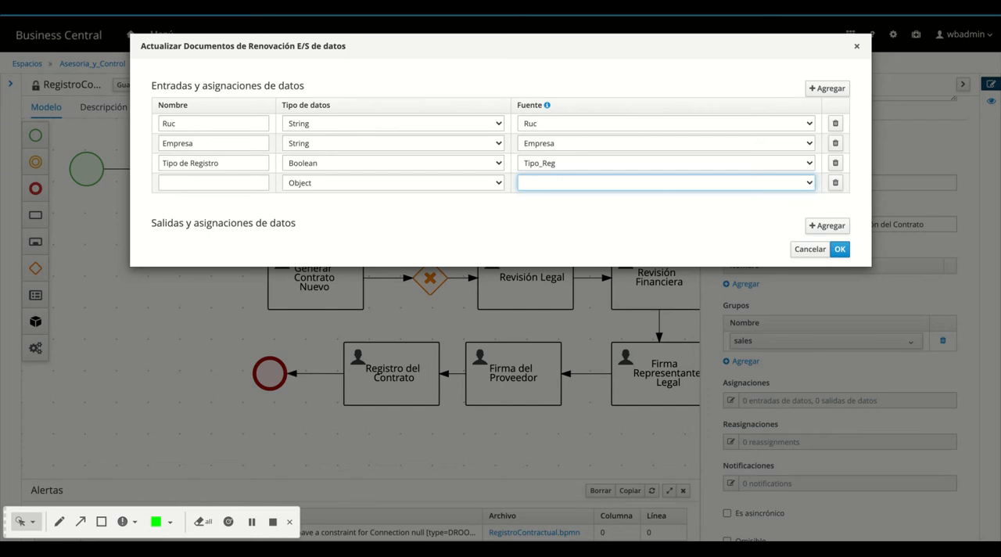
left_click(835, 182)
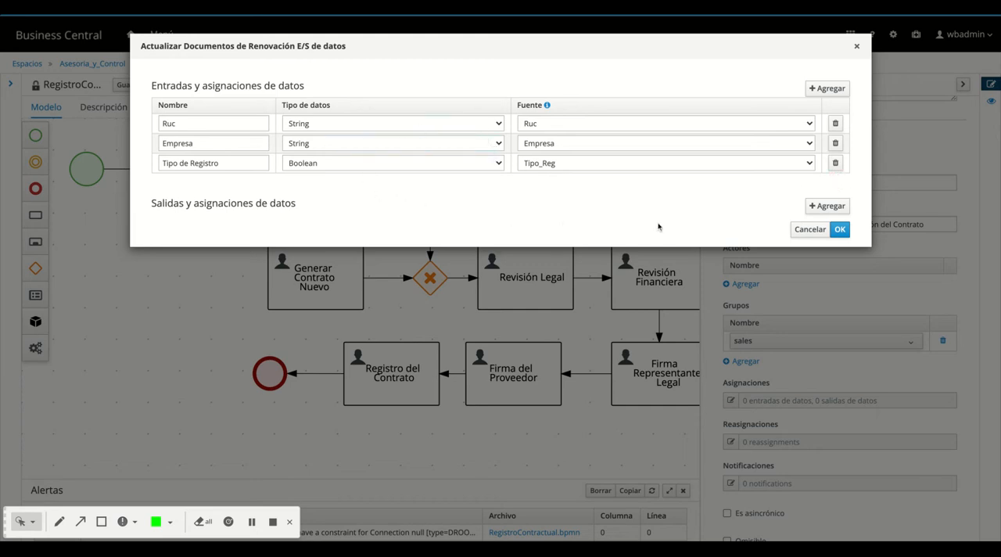
Add a data output named "Folder de Documentos" with data type org.jbpm.document.DocumentCollection and destination Folder
left_click(829, 205)
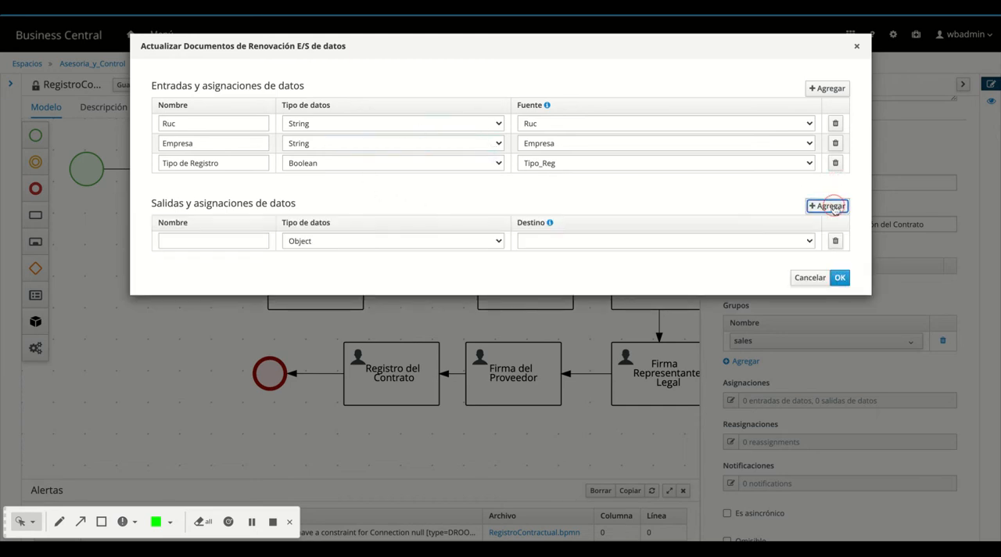
left_click(222, 238)
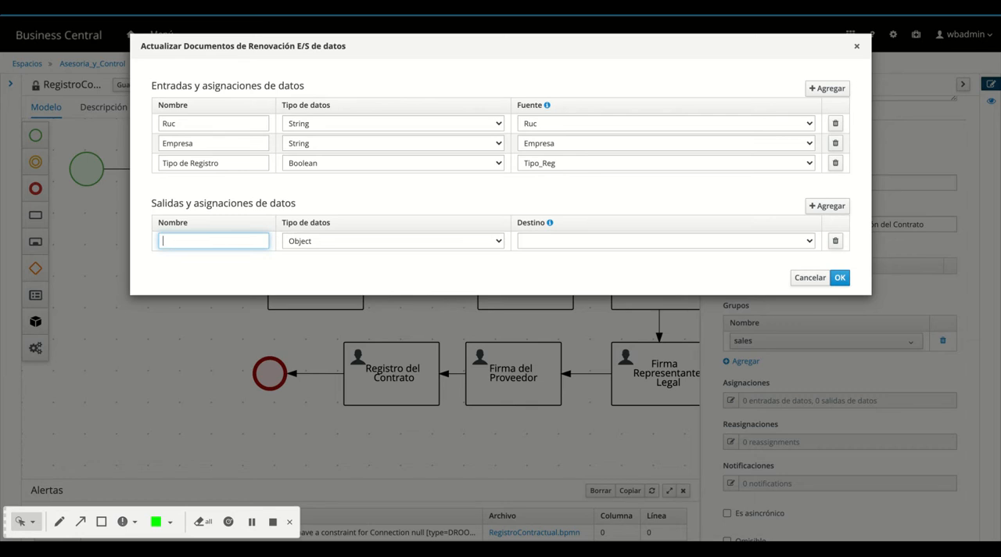
type("Care")
key("BackSpace")
key("BackSpace")
key("BackSpace")
type("Folder de Documento")
left_click(440, 243)
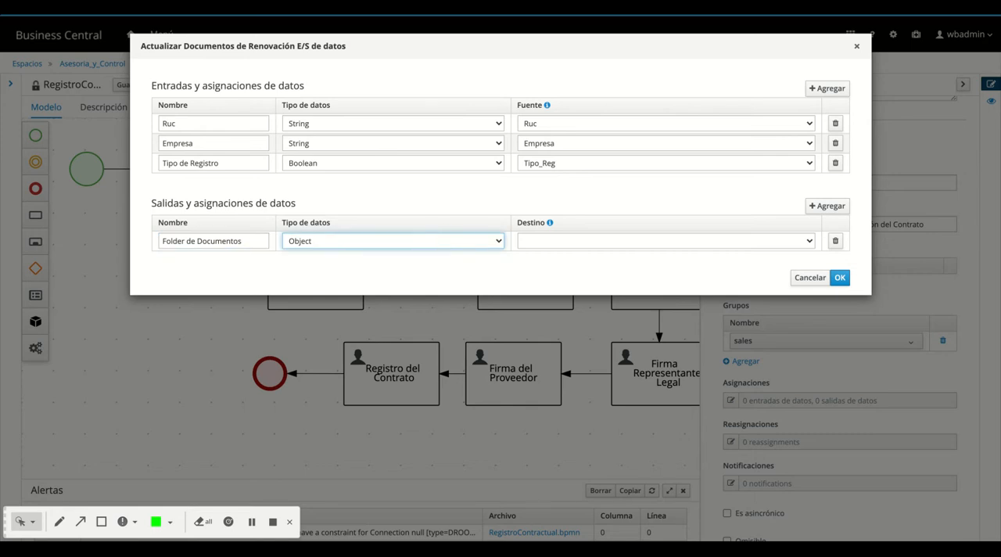
left_click(590, 240)
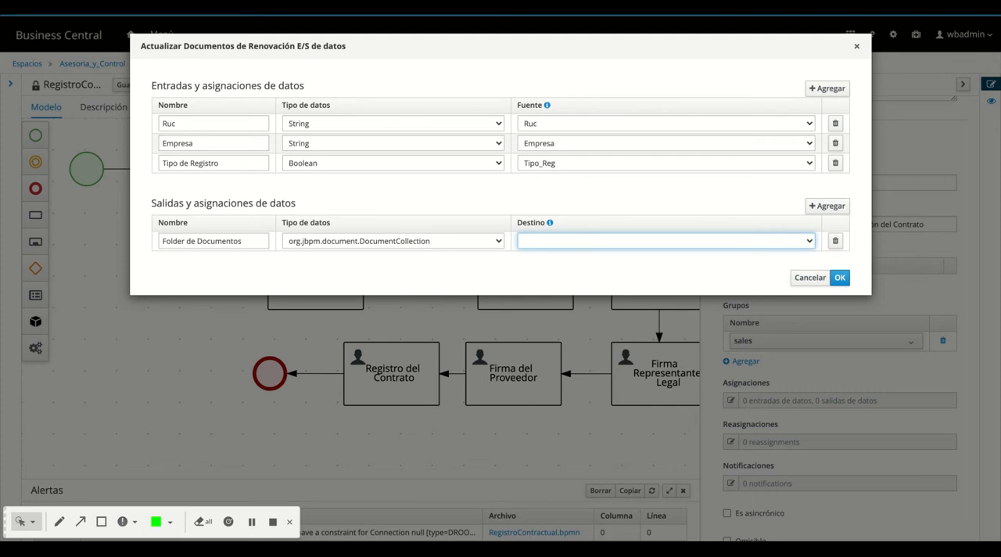
left_click(559, 232)
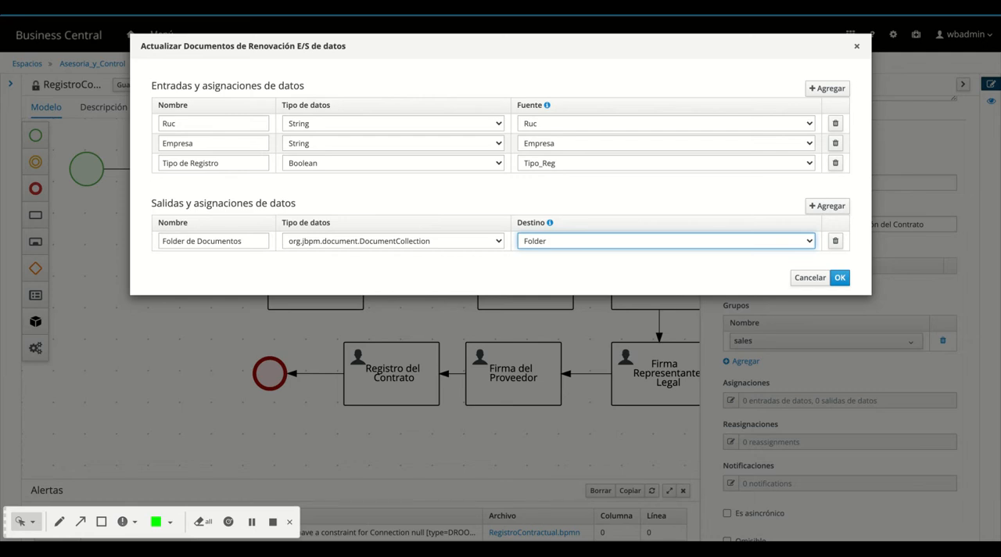
Confirm the data assignments of the Actualizar Documentos de Renovación task
left_click(839, 277)
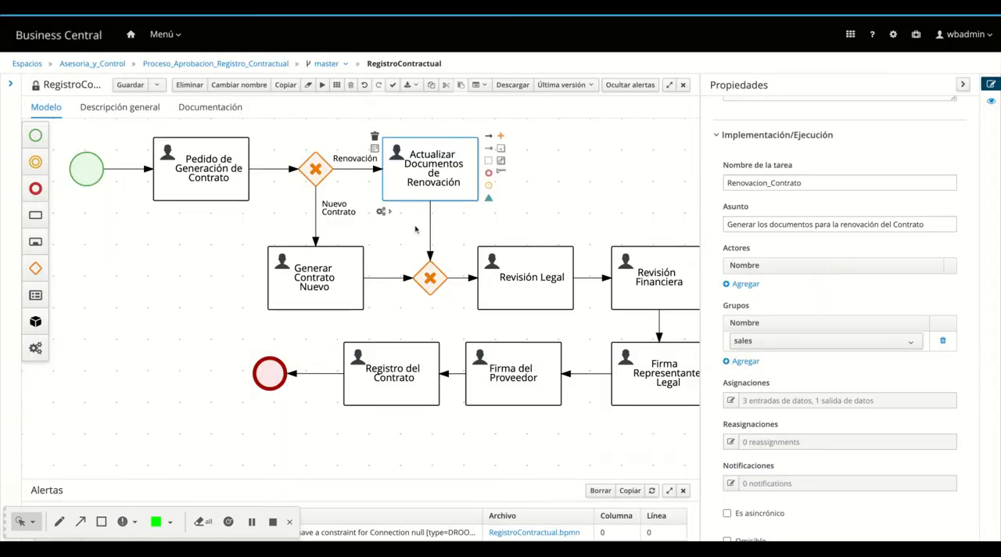
Document the Generar Contrato Nuevo task as "Elaboración y generación de documentos contractuales para un nuevo proveedor"
left_click(338, 251)
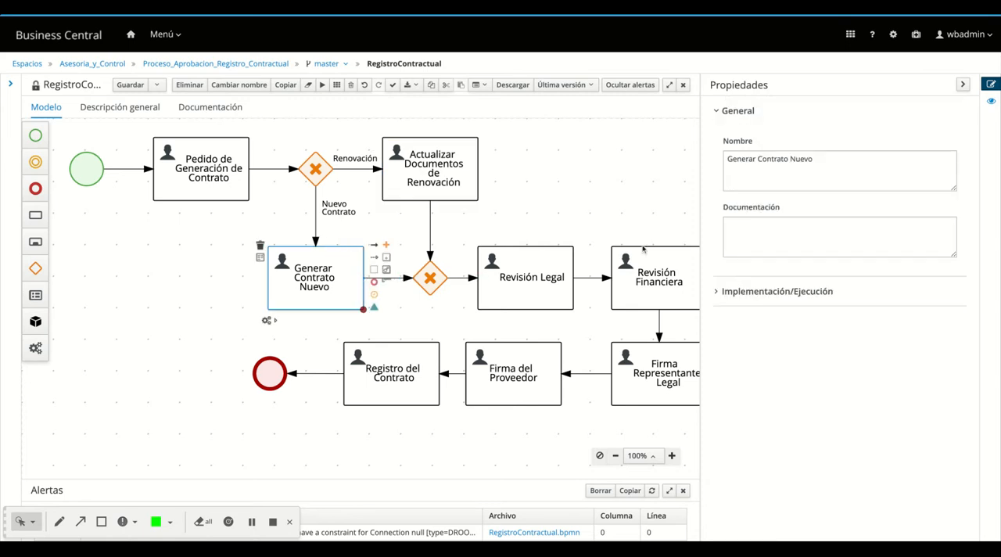
left_click(798, 234)
left_click(797, 234)
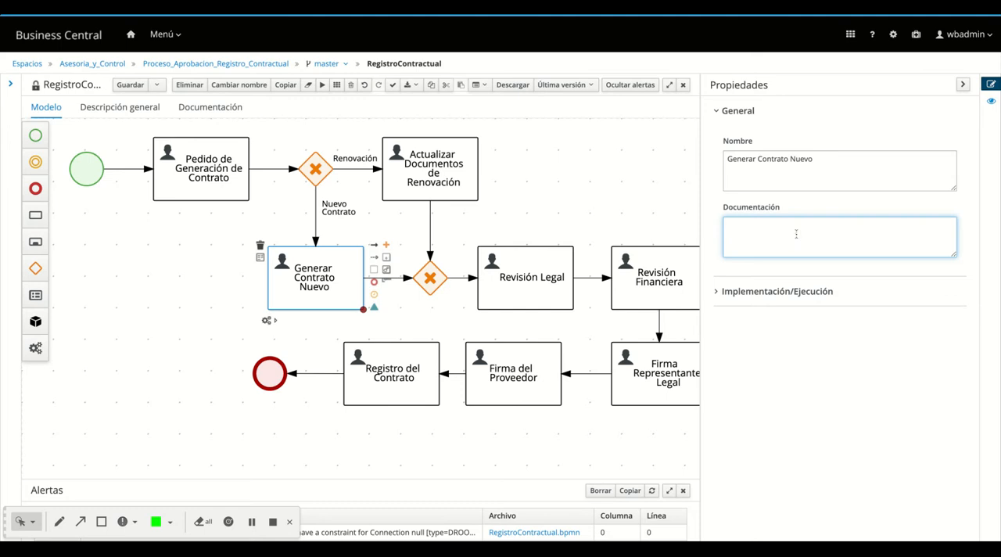
type("Elaboración y generación de docu")
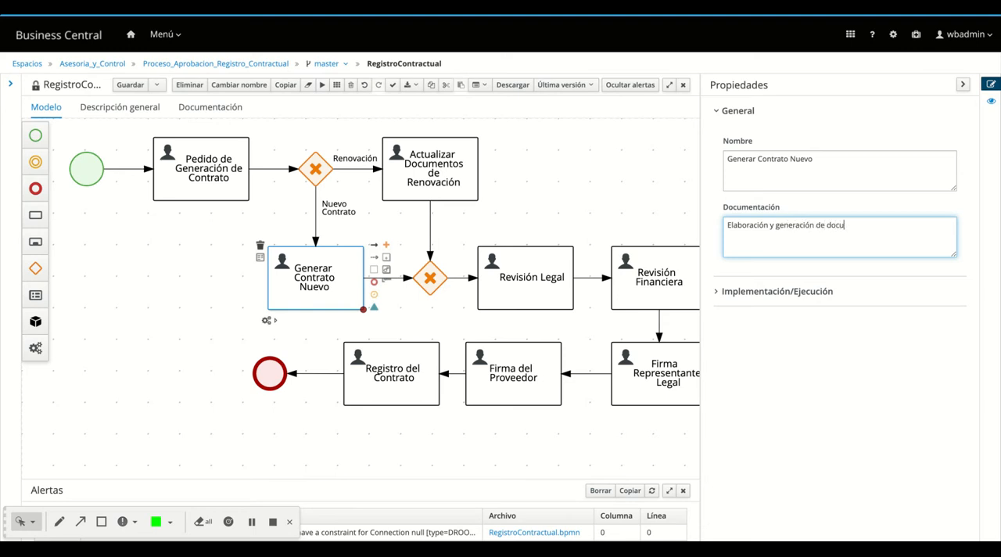
type("mentos contractuales para un nuevo pr")
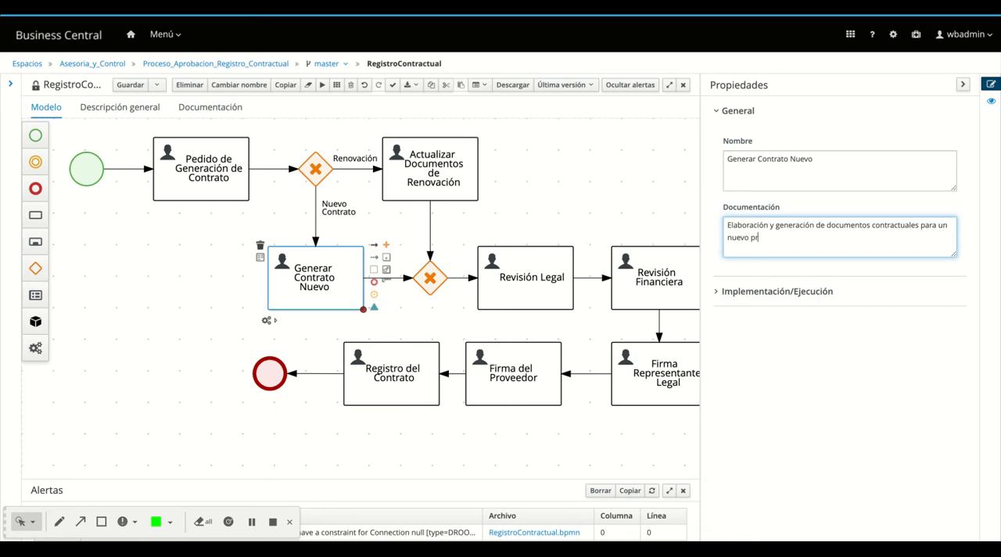
type("oveedor")
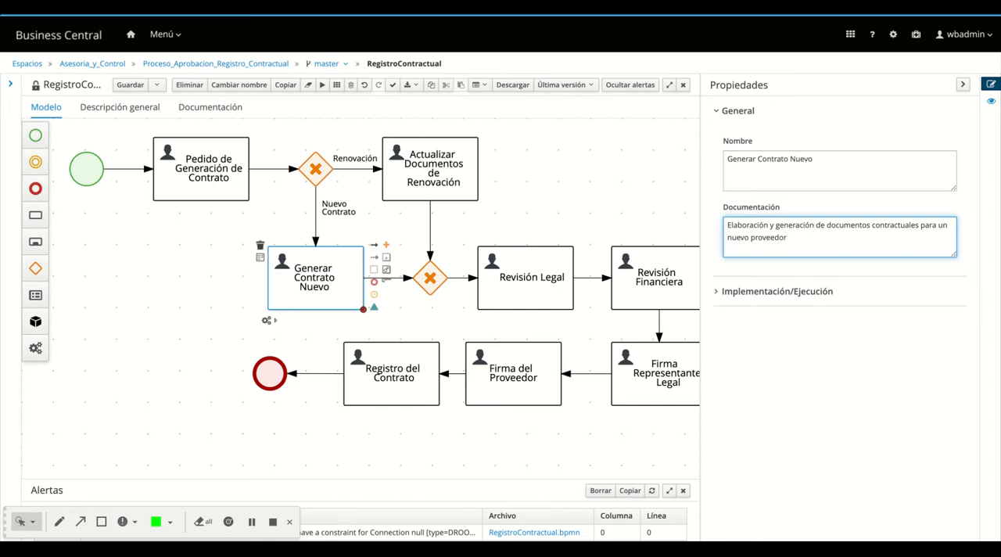
Set the Generar Contrato Nuevo task's implementation task name to Nuevo_Contrato
left_click(716, 292)
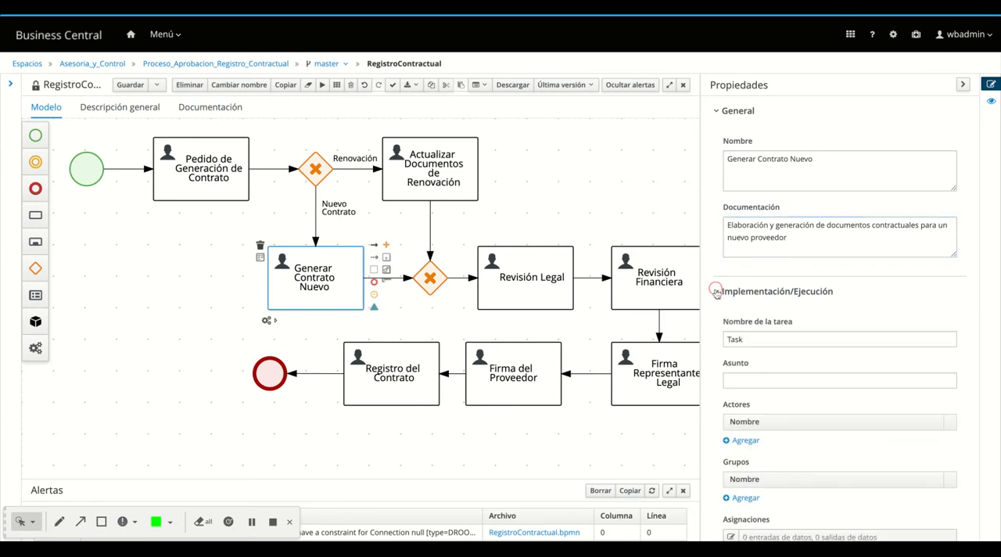
double_click(735, 339)
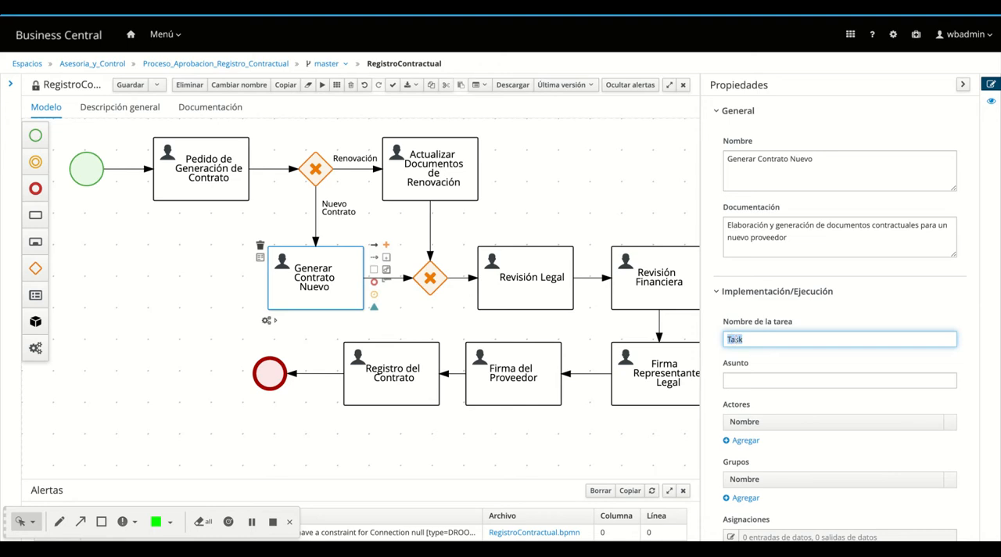
type("Nuevo")
key("BackSpace")
key("BackSpace")
key("BackSpace")
key("BackSpace")
type("Nuevo Cont")
key("BackSpace")
key("BackSpace")
type("ontrato")
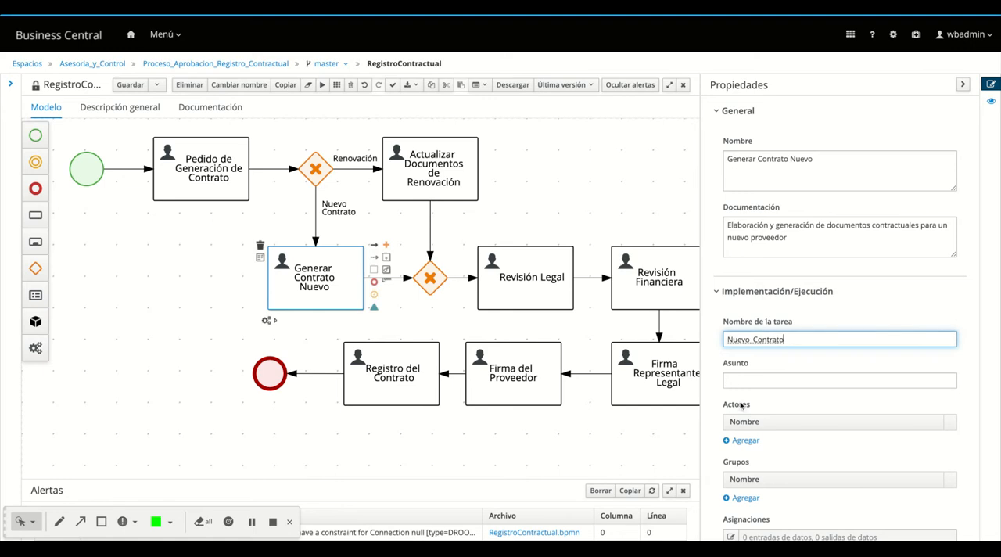
Set the task's subject to "Elaborar documentos contractuales para el nuevo proveedor"
left_click(754, 380)
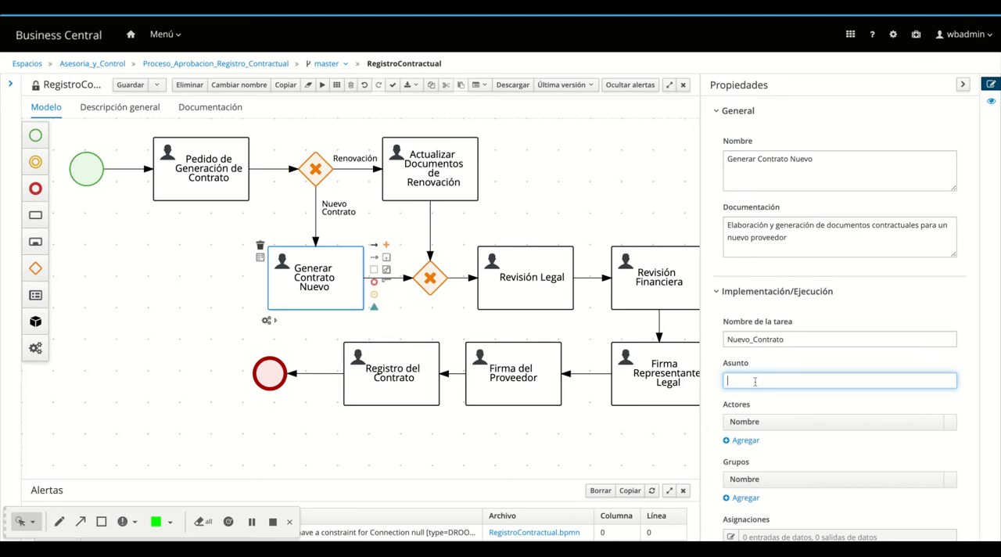
type("Elaborar documentos cont")
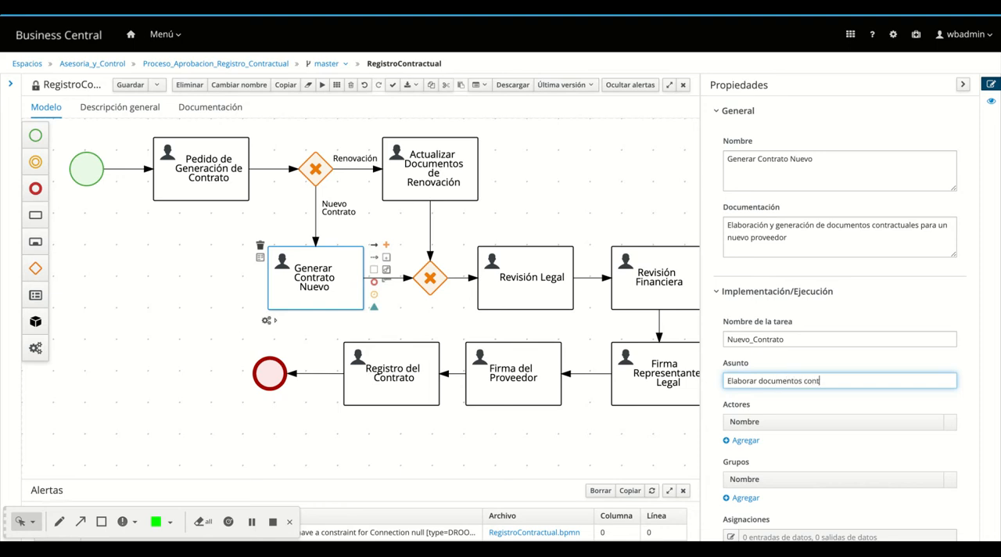
type("ractuales nuev")
type("os")
key("BackSpace")
key("BackSpace")
key("BackSpace")
key("BackSpace")
type("para el nuevo proveedor")
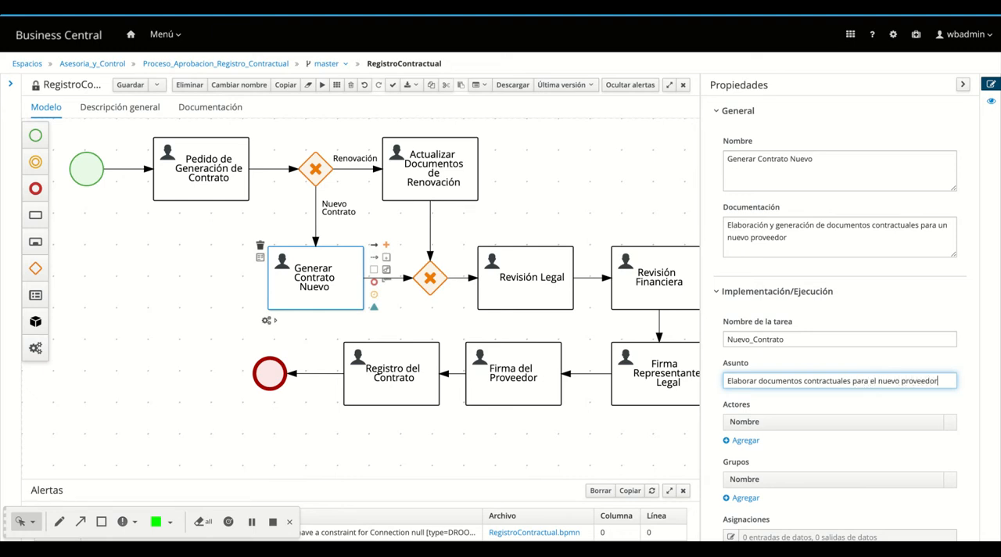
Assign the sales group to the Generar Contrato Nuevo task
scroll(796, 463, "down", 1)
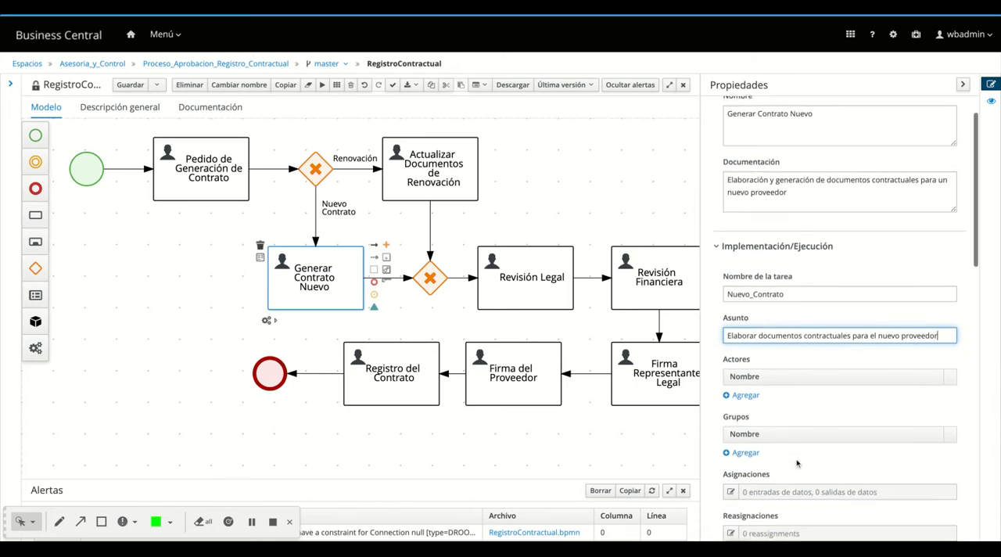
left_click(752, 456)
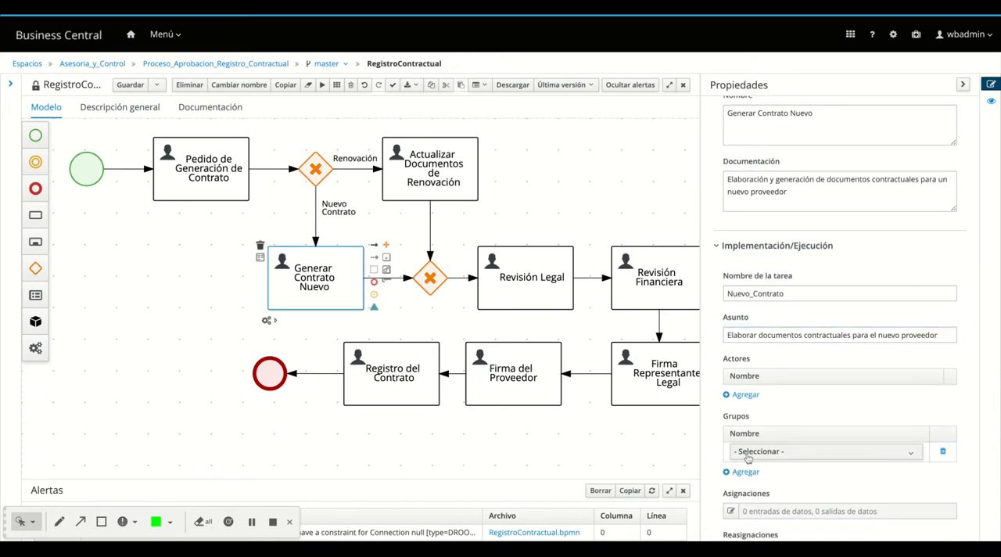
left_click(748, 453)
scroll(762, 485, "down", 2)
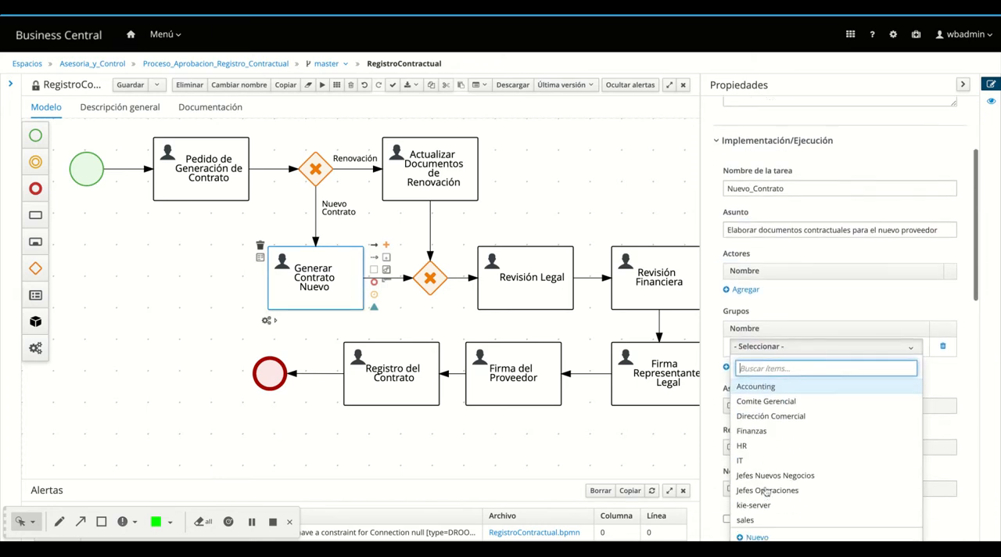
left_click(762, 517)
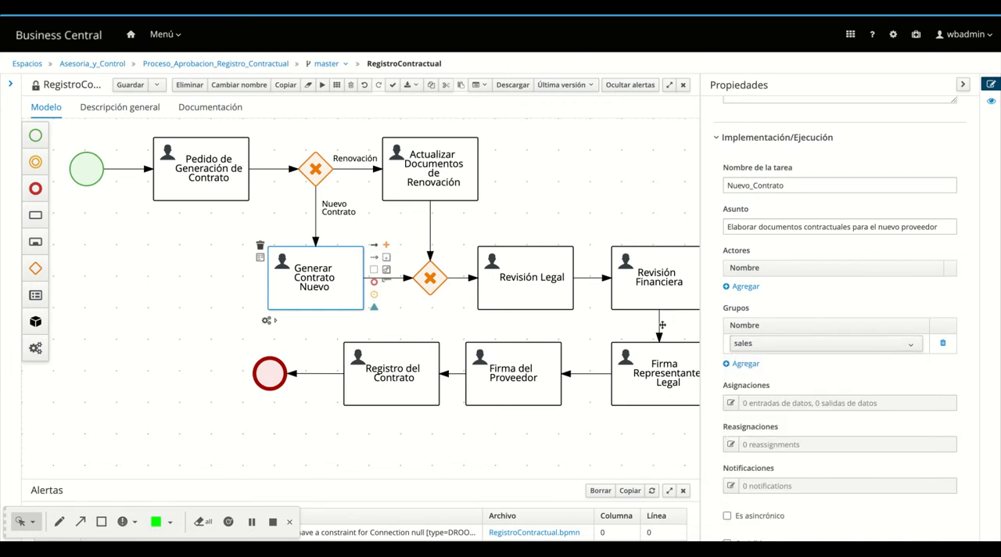
Reselect the Generar Contrato Nuevo task and review its general and implementation properties
left_click(634, 162)
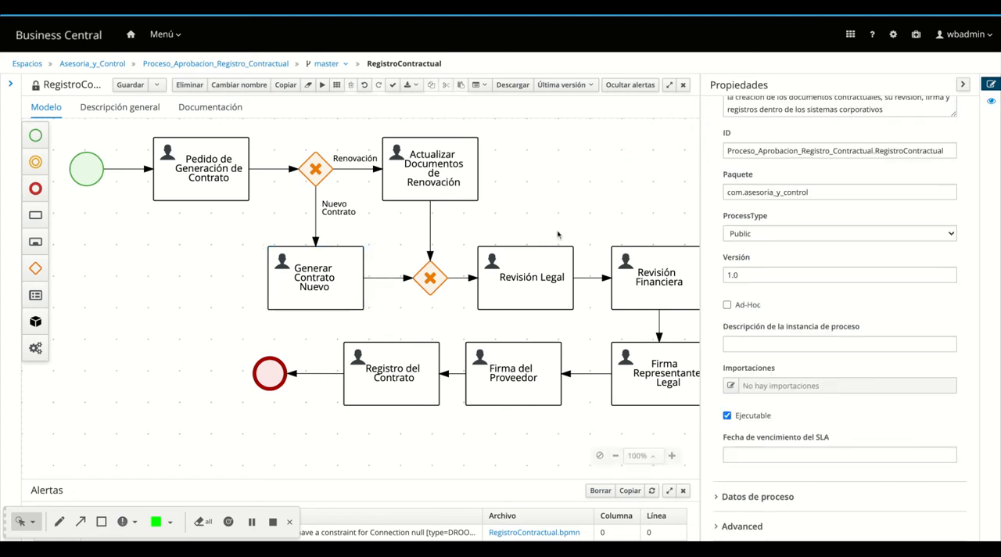
left_click(341, 272)
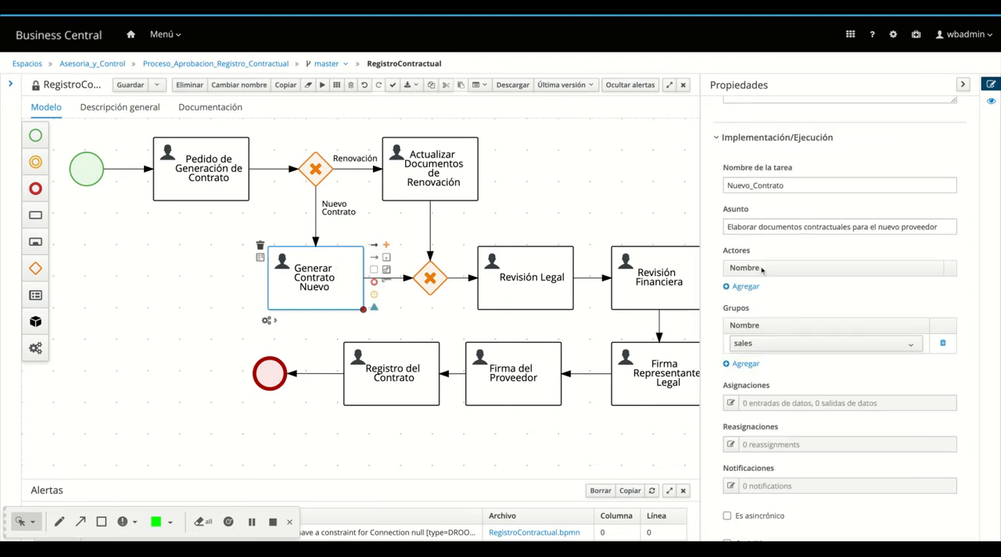
scroll(763, 267, "down", 6)
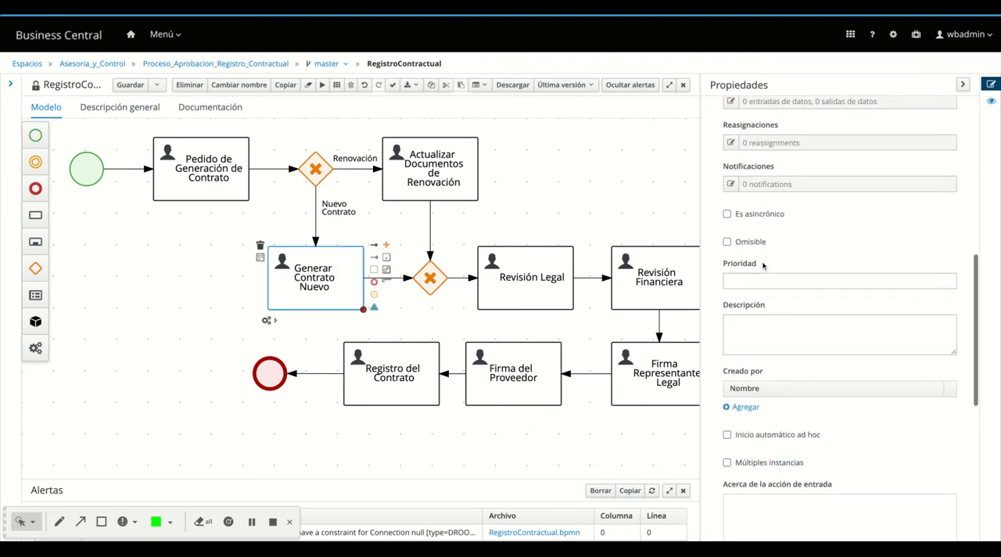
scroll(762, 267, "up", 2)
left_click(836, 398)
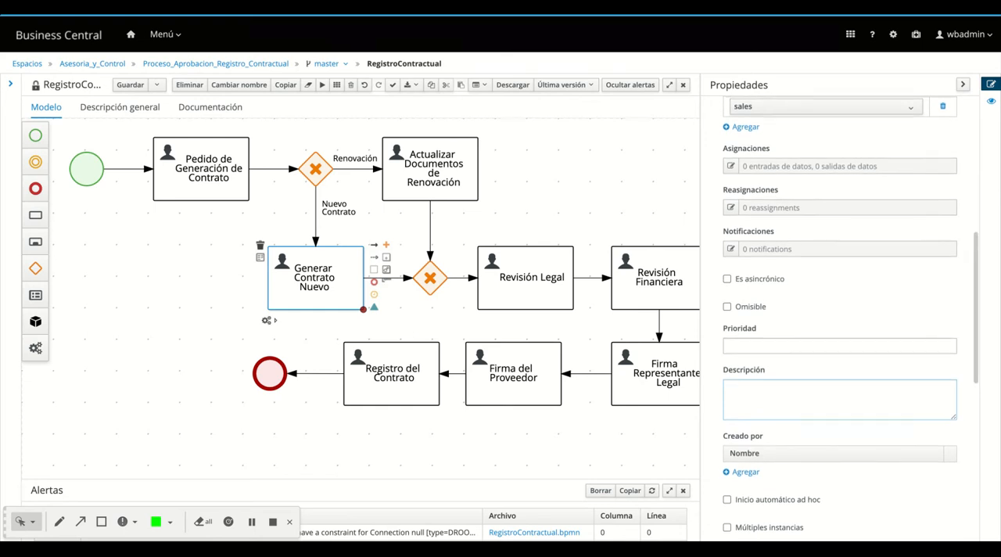
scroll(840, 317, "up", 10)
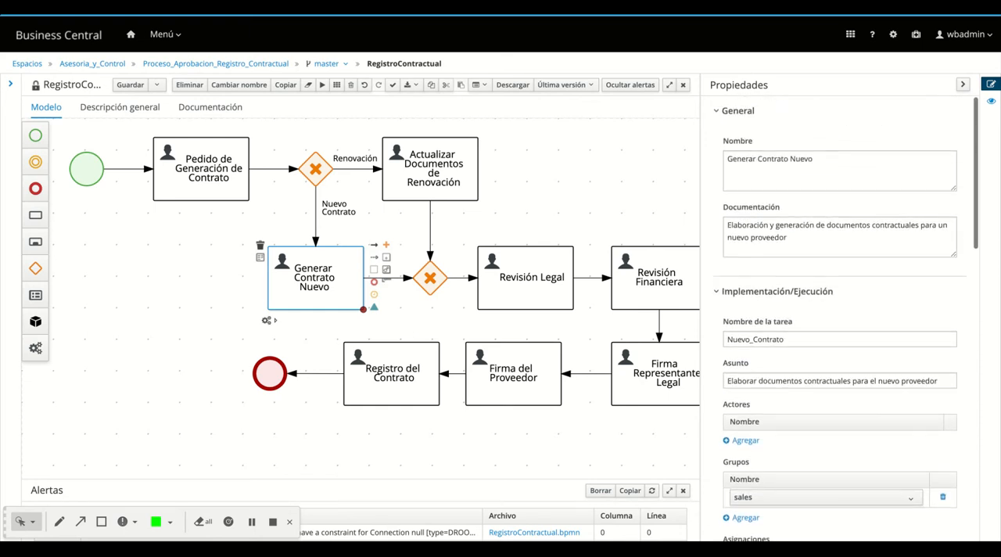
scroll(840, 316, "down", 3)
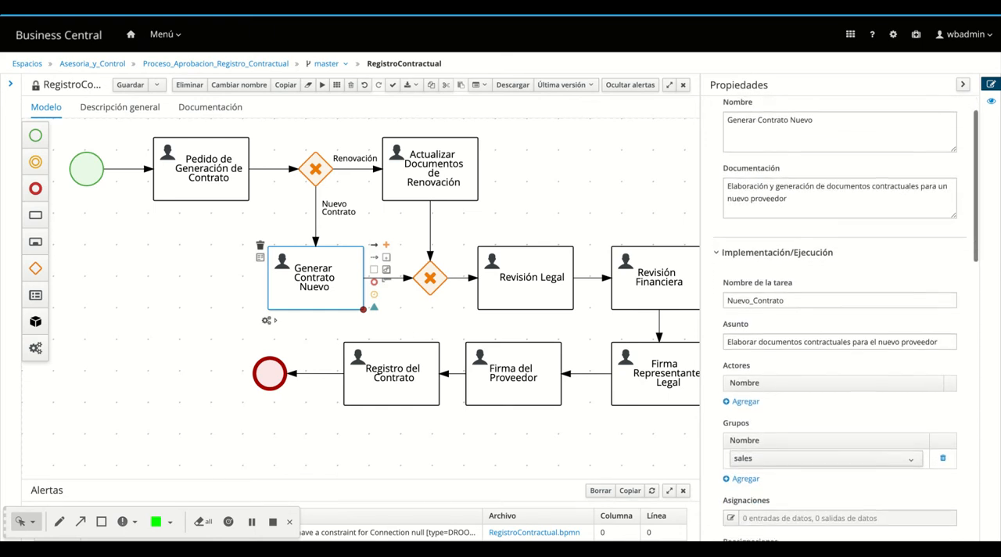
Add a data input named Ruc with data type String and source Ruc to the Generar Contrato Nuevo task's assignments
scroll(739, 333, "down", 5)
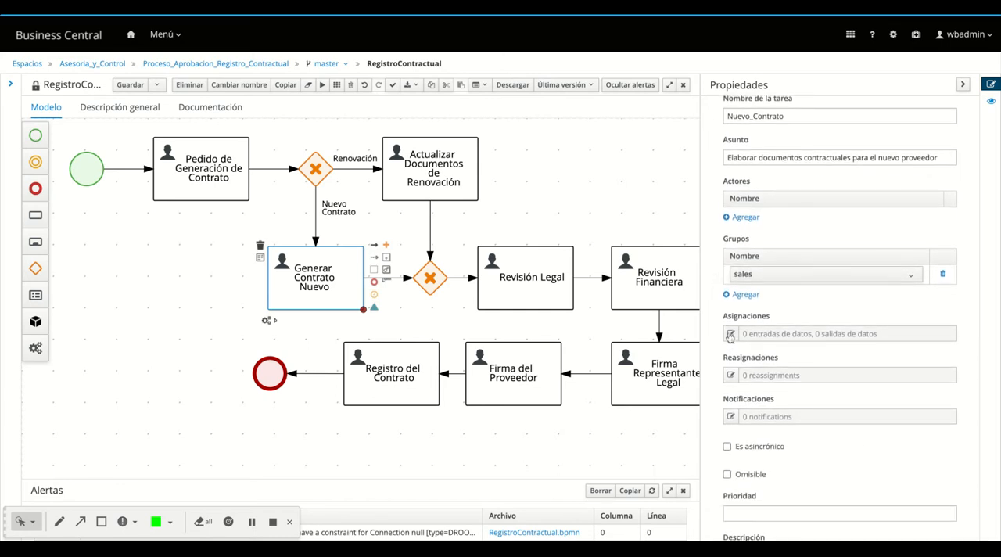
left_click(730, 334)
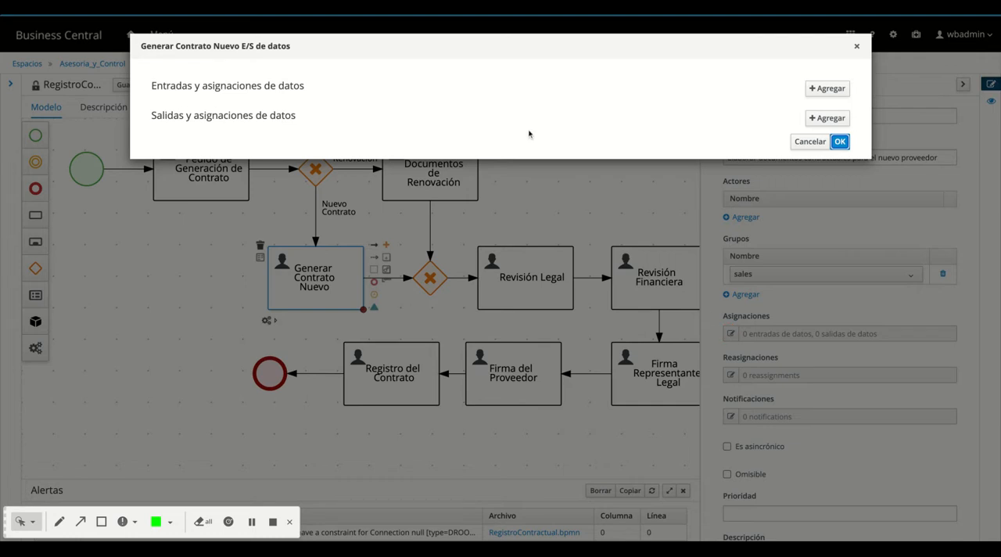
left_click(827, 89)
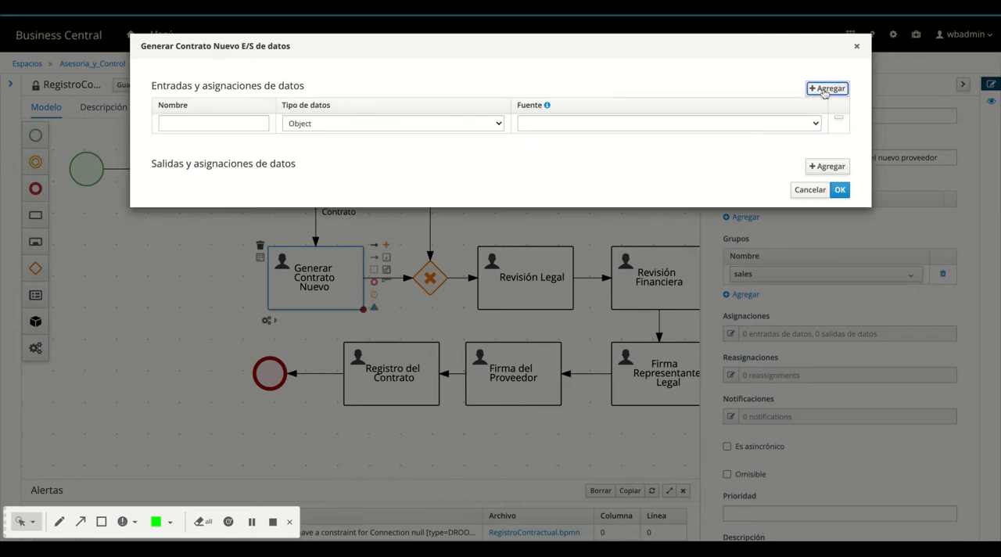
left_click(237, 124)
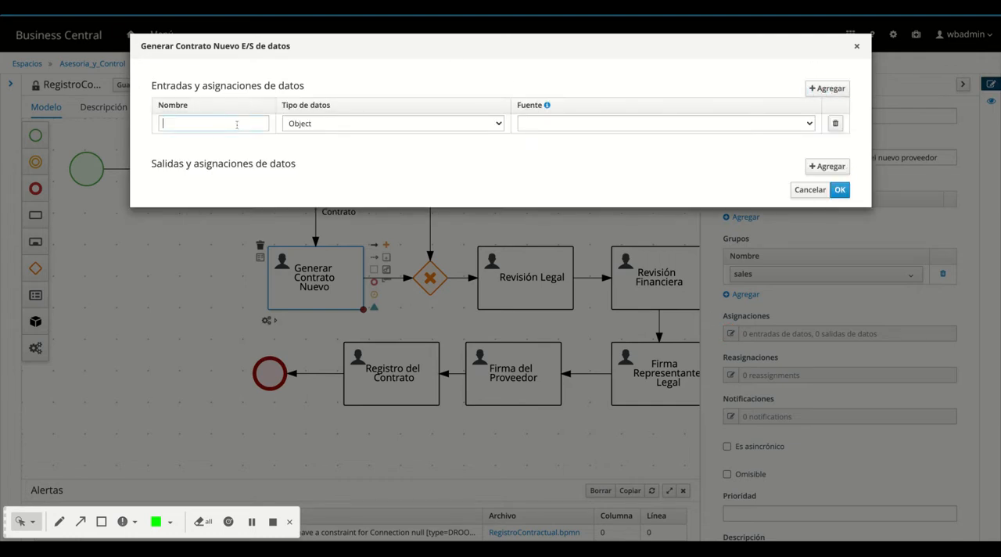
type("ruc")
key("BackSpace")
key("BackSpace")
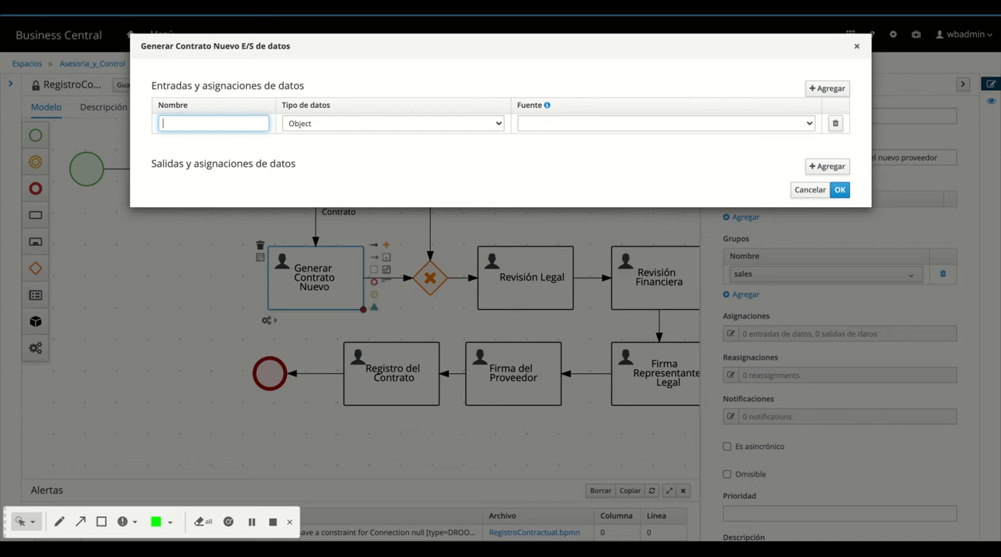
type("Ruc")
left_click(368, 123)
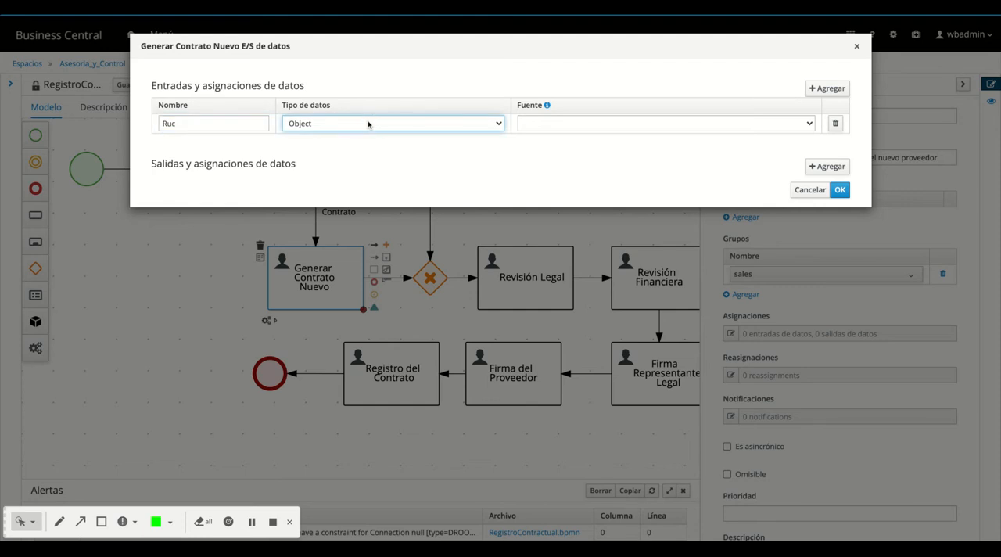
left_click(372, 136)
left_click(566, 125)
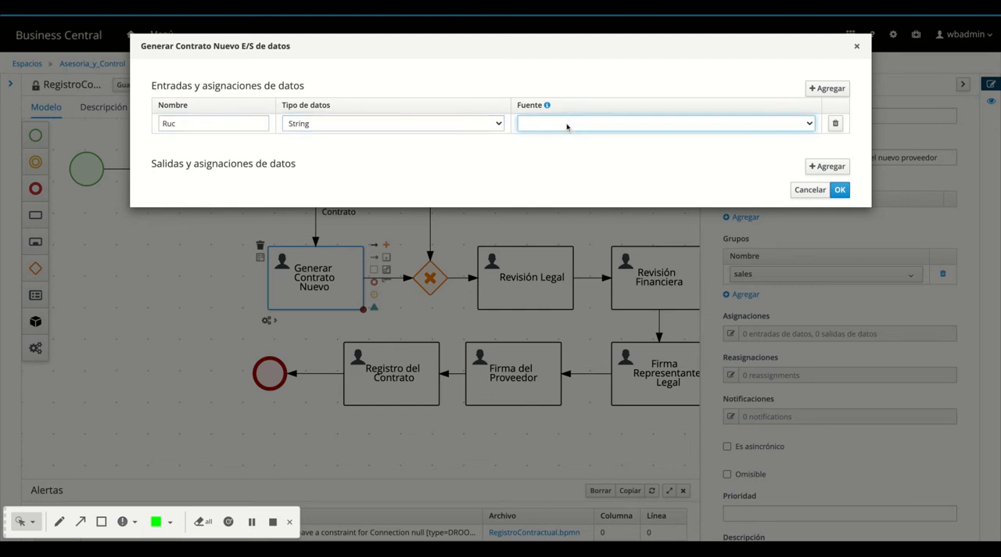
left_click(567, 126)
Add a second data input named Empresa with type String and source Empresa to the Generar Contrato Nuevo task
left_click(827, 88)
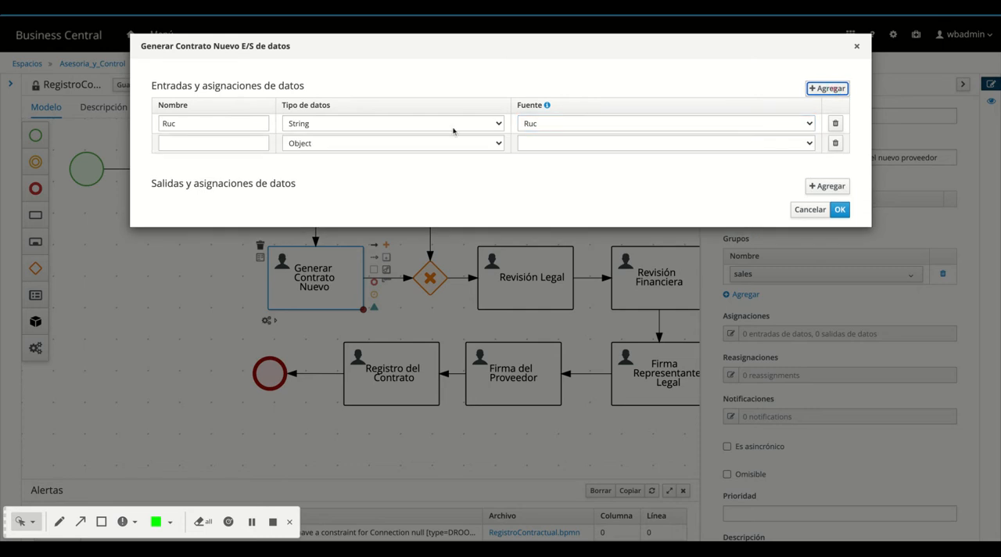
left_click(184, 144)
type("Empresa")
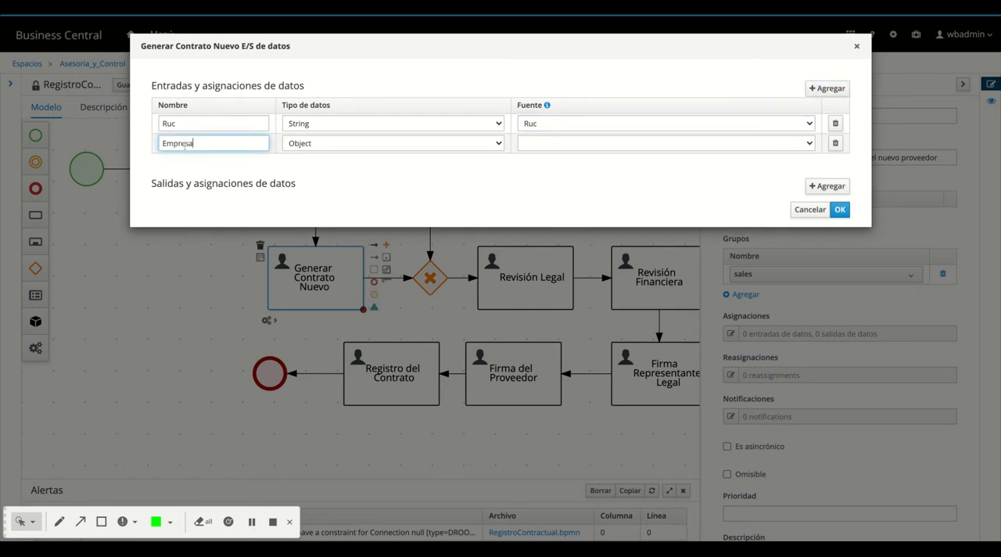
left_click(304, 144)
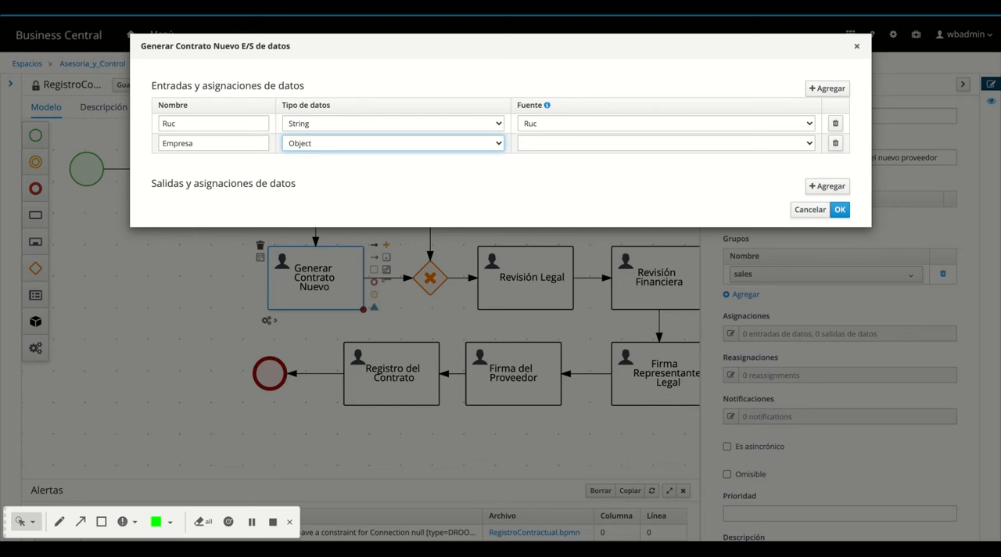
left_click(310, 158)
left_click(527, 144)
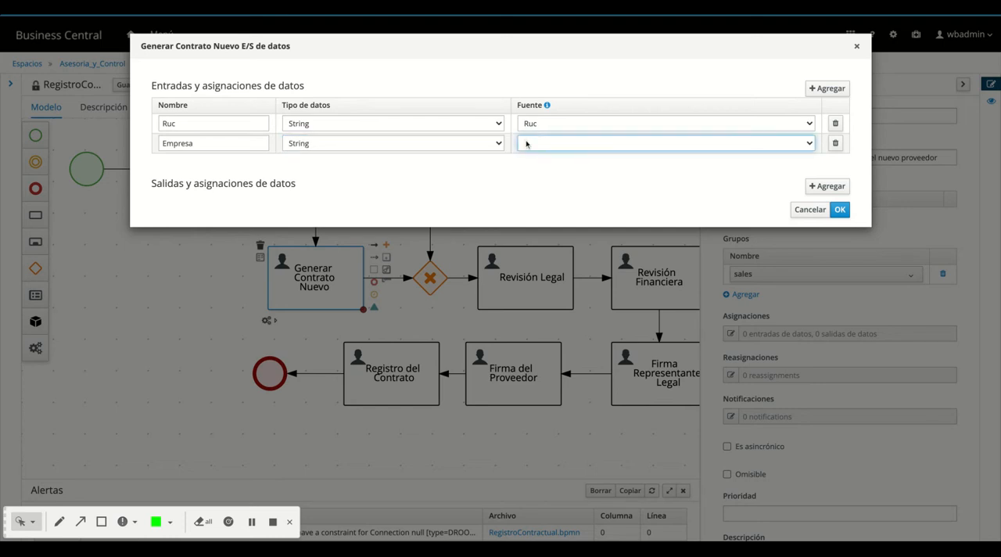
left_click(553, 118)
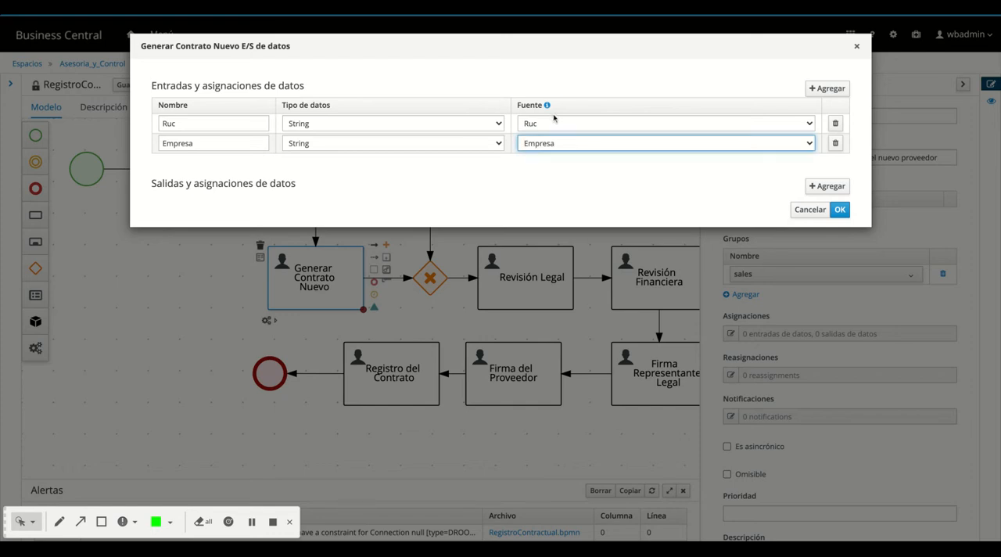
Add a third data input named Tipo de Contrato with type Boolean and source Tipo_Reg to the Generar Contrato Nuevo task
left_click(836, 89)
left_click(229, 164)
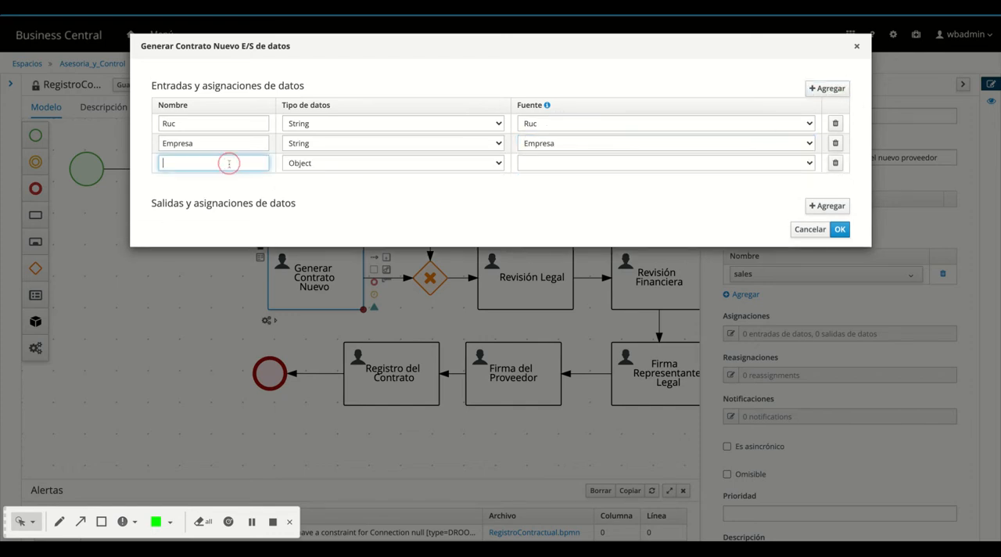
type("Tipo de CContro")
key("BackSpace")
type("atp")
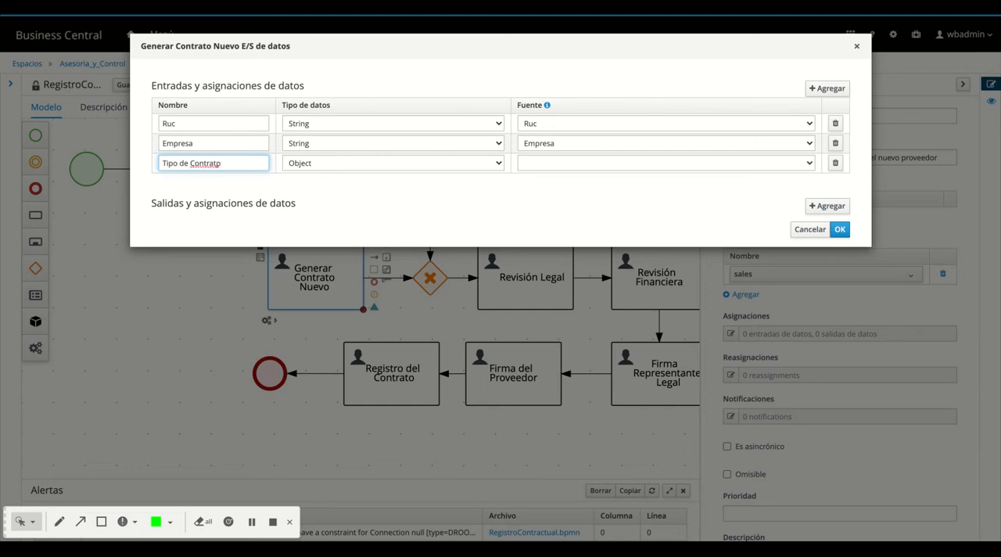
key("BackSpace")
type("o")
key("Tab")
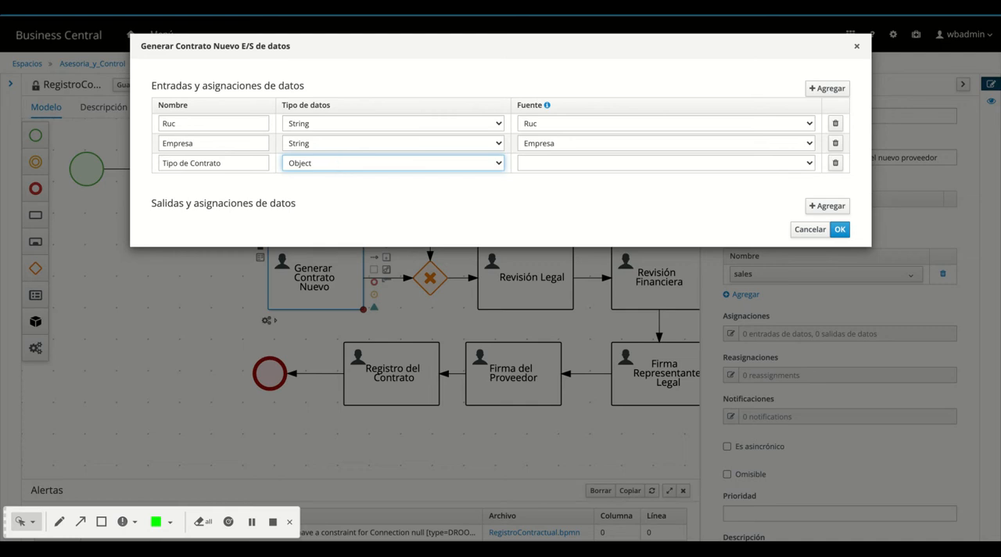
key("b")
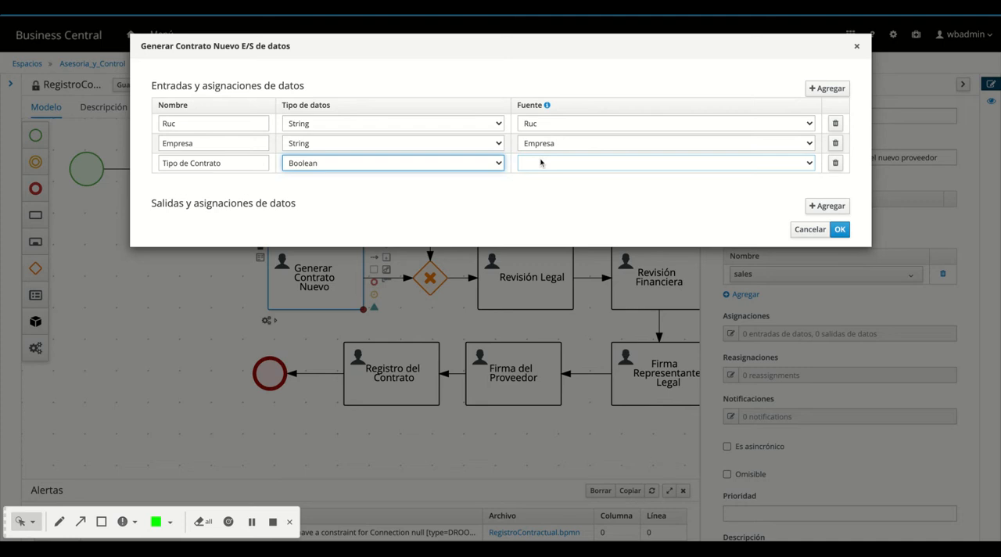
key("Tab")
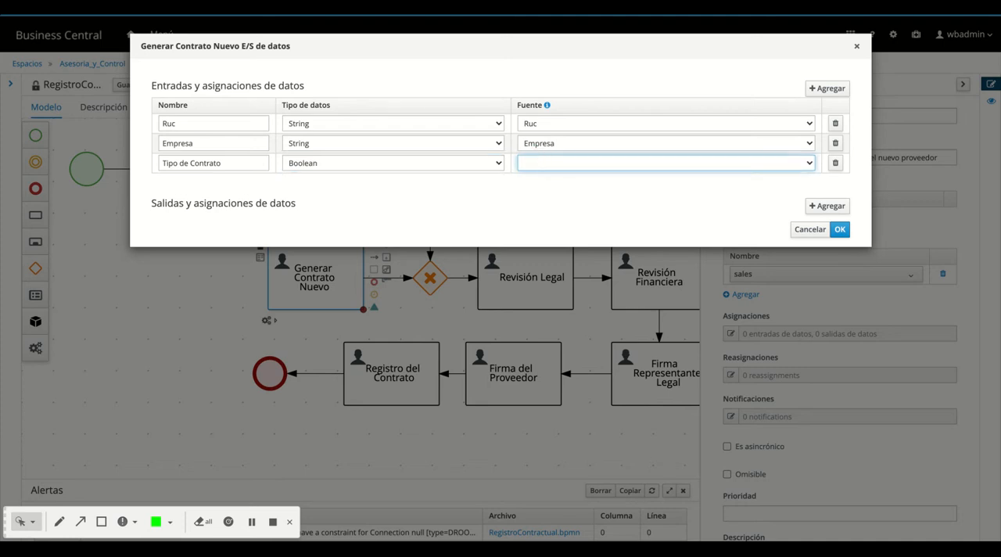
key("t")
Rename the third data input, sourced from Tipo_Reg, as Renovacion
double_click(200, 162)
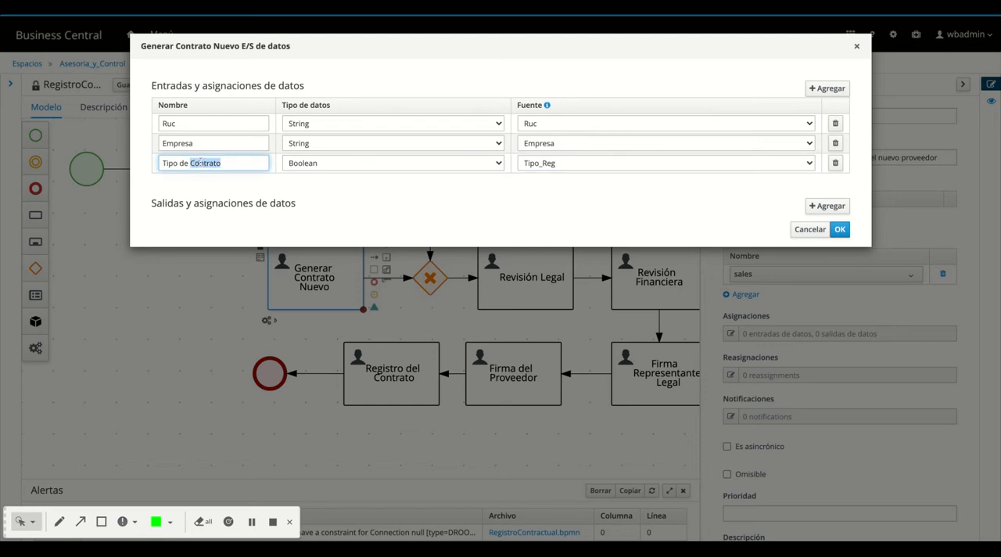
key("BackSpace")
key("BackSpace")
key("BackSpace")
key("BackSpace")
type("trato")
key("BackSpace")
key("BackSpace")
key("BackSpace")
key("BackSpace")
key("BackSpace")
key("BackSpace")
key("BackSpace")
key("BackSpace")
key("BackSpace")
key("BackSpace")
key("BackSpace")
type("Renovació")
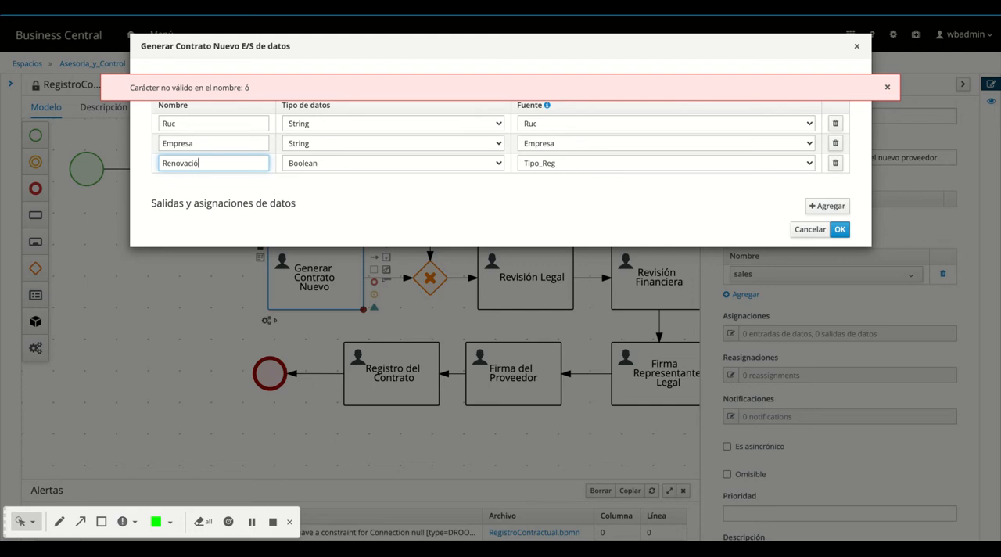
key("BackSpace")
type("on")
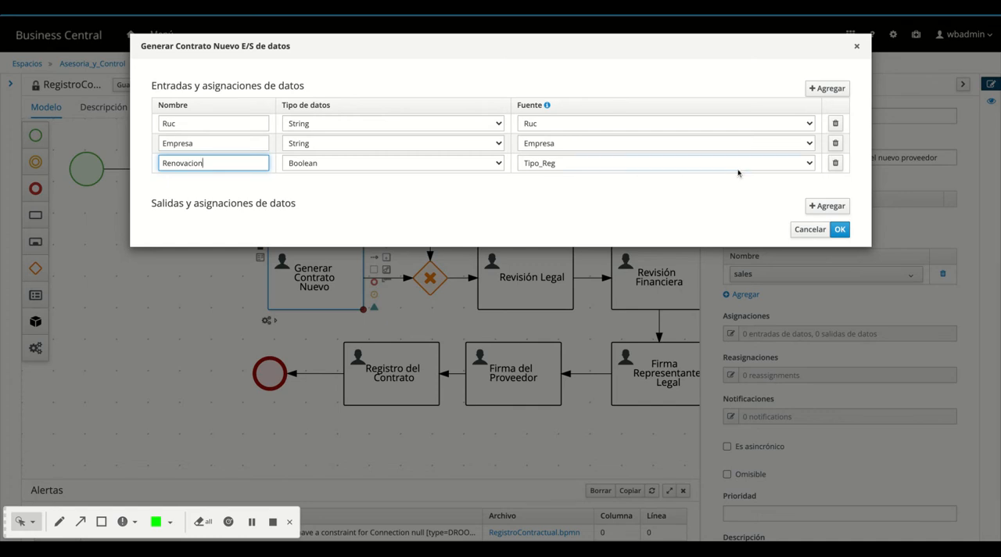
Add a data output named Folder with type Object and destination Folder, and accept the task's data assignments
left_click(826, 205)
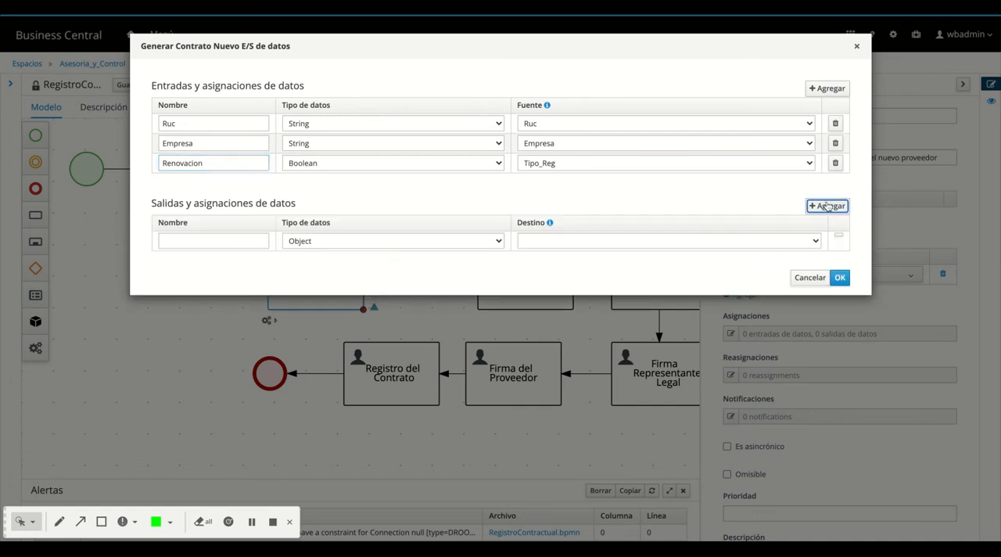
left_click(244, 241)
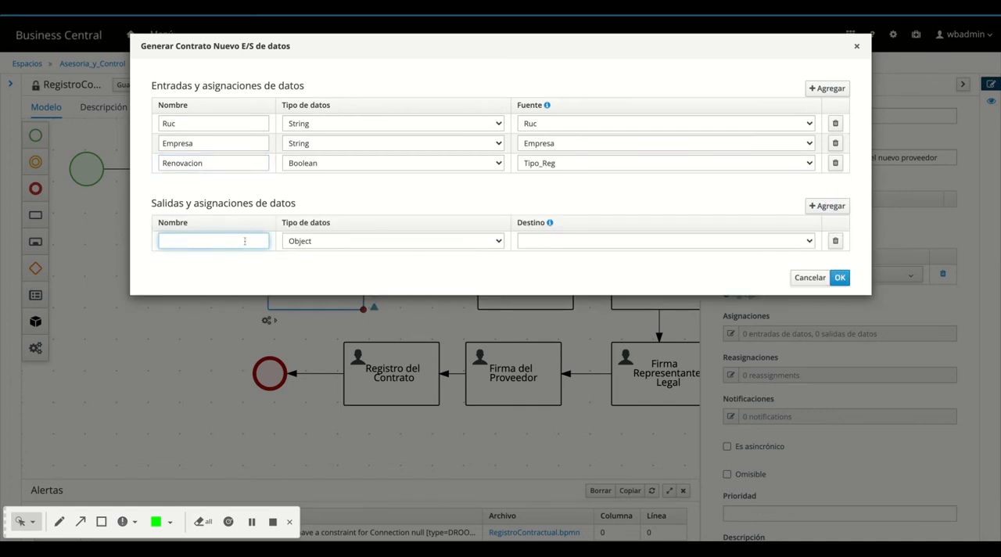
type("Folder")
left_click(542, 242)
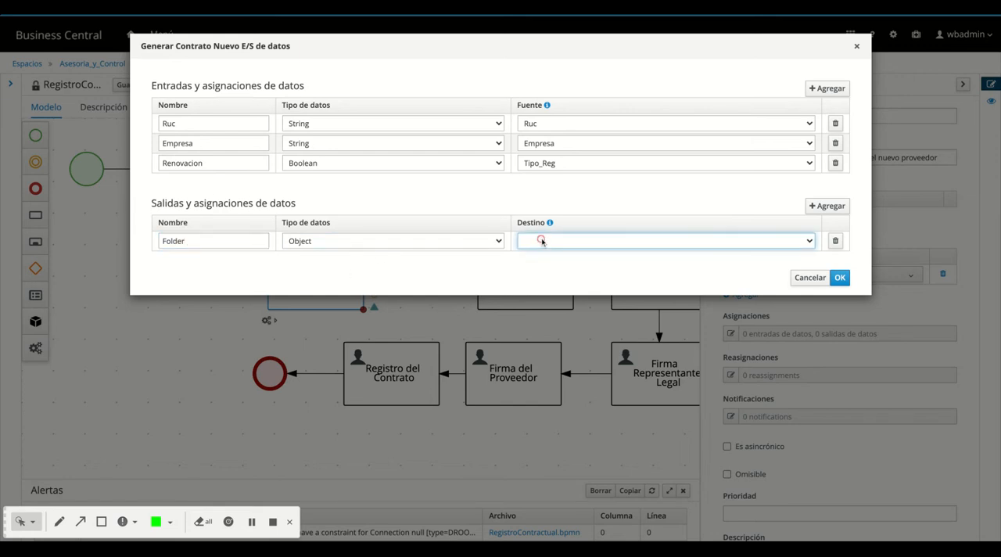
left_click(542, 242)
left_click(376, 245)
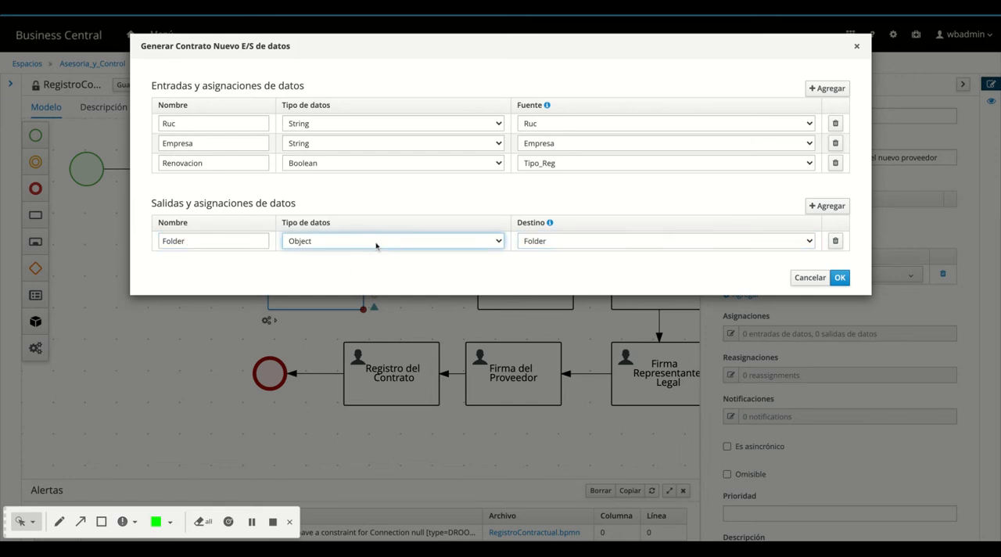
left_click(508, 279)
left_click(839, 278)
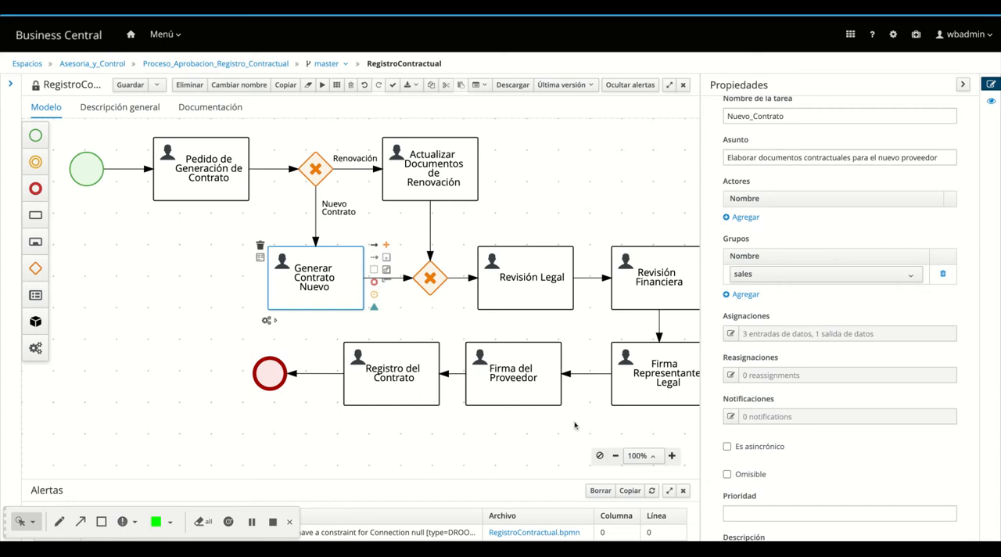
Set the Revisión Legal task's documentation to "Revisión y aceptación de Legal sobre los documentos Contractuales"
scroll(415, 465, "right", 1)
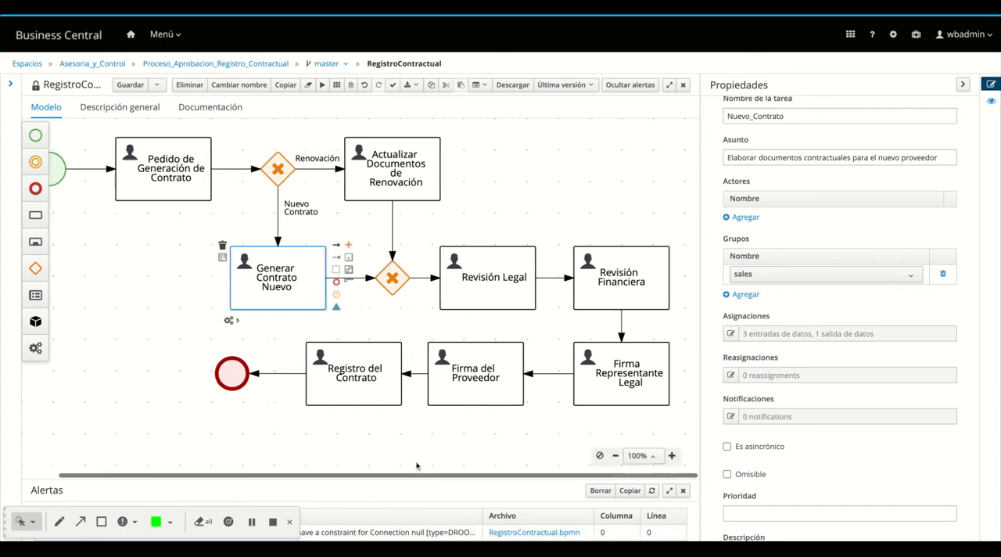
scroll(422, 466, "left", 1)
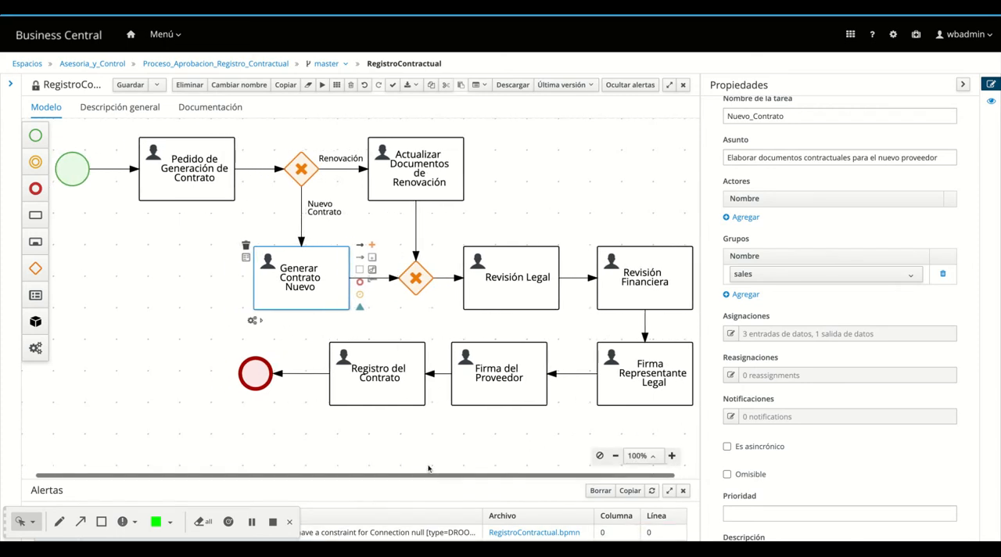
scroll(427, 468, "right", 1)
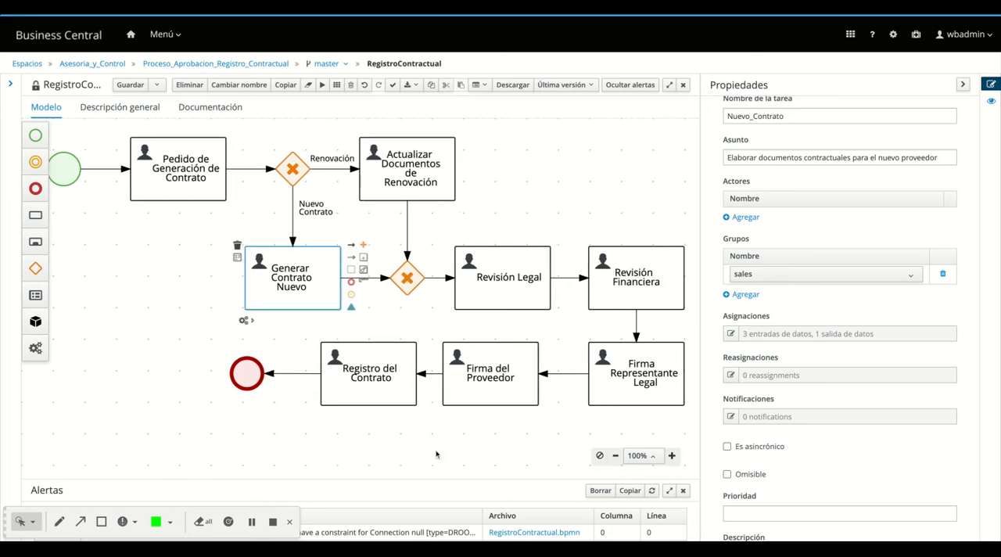
left_click(469, 298)
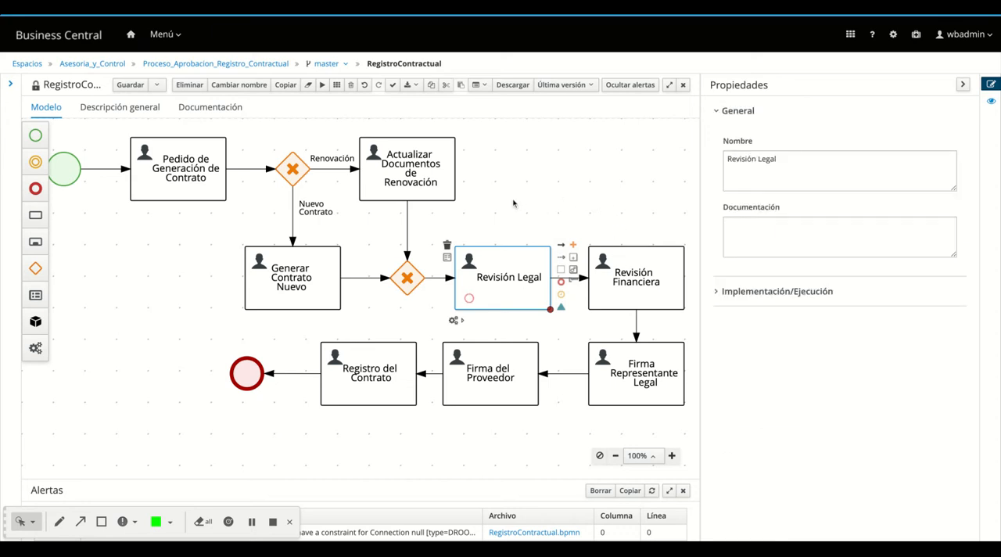
left_click(767, 227)
type("Revisi")
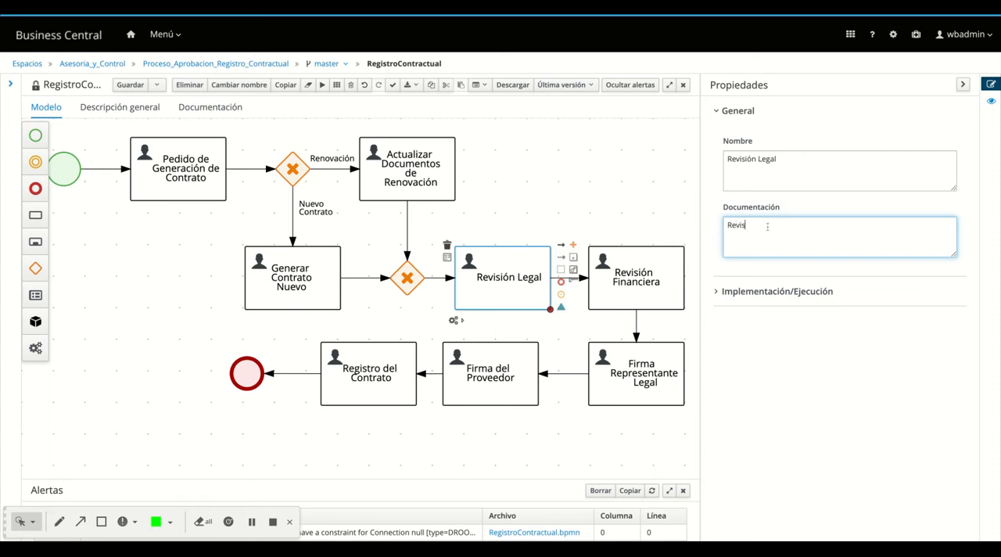
type("ón y Apr")
key("BackSpace")
key("BackSpace")
key("BackSpace")
key("BackSpace")
type("aceptación de Legal sobre l")
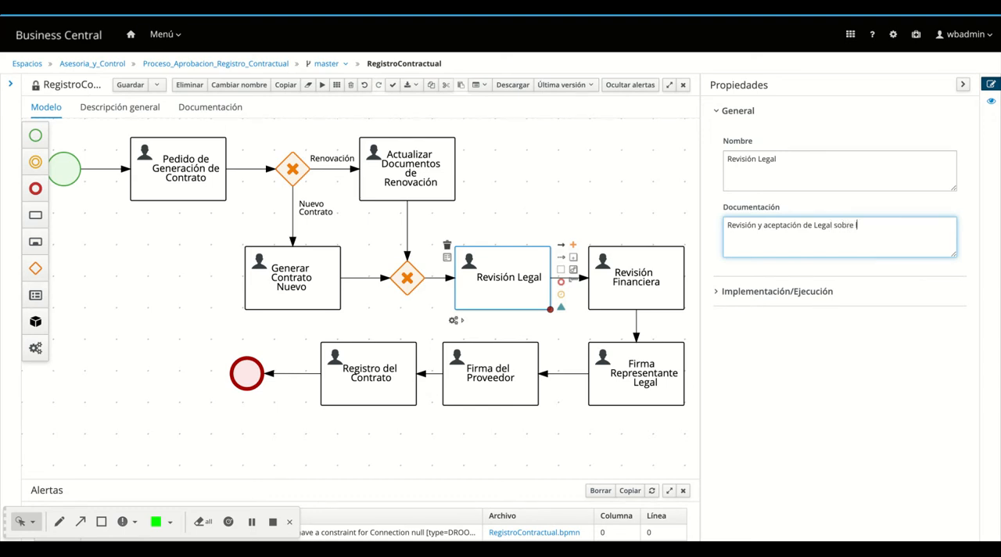
type("os documentos de Renov")
type("aci")
key("BackSpace")
key("BackSpace")
key("BackSpace")
key("BackSpace")
key("BackSpace")
key("BackSpace")
key("BackSpace")
key("BackSpace")
key("BackSpace")
type("Contractuales")
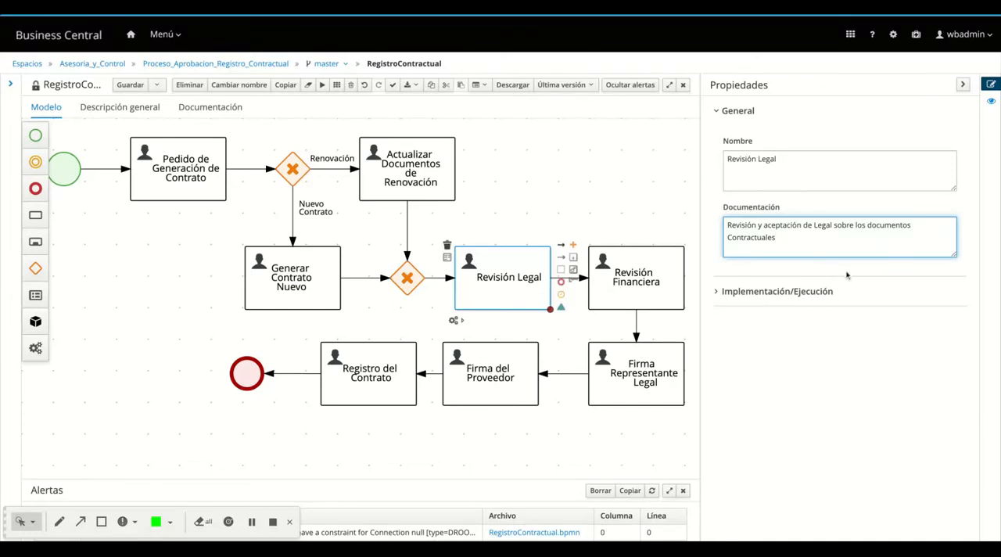
Set the Revisión Legal task's implementation task name to Revision_Legal
left_click(757, 298)
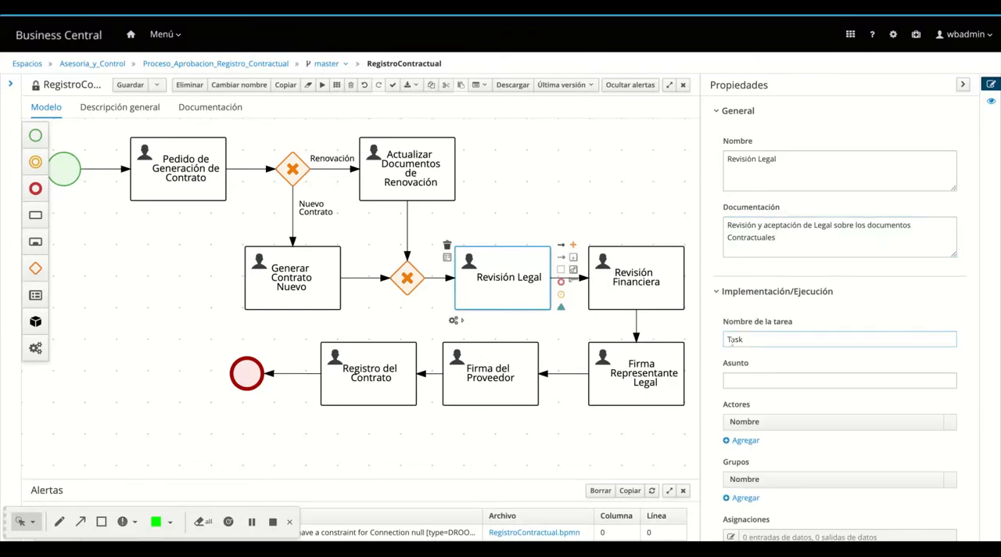
double_click(733, 338)
type("R")
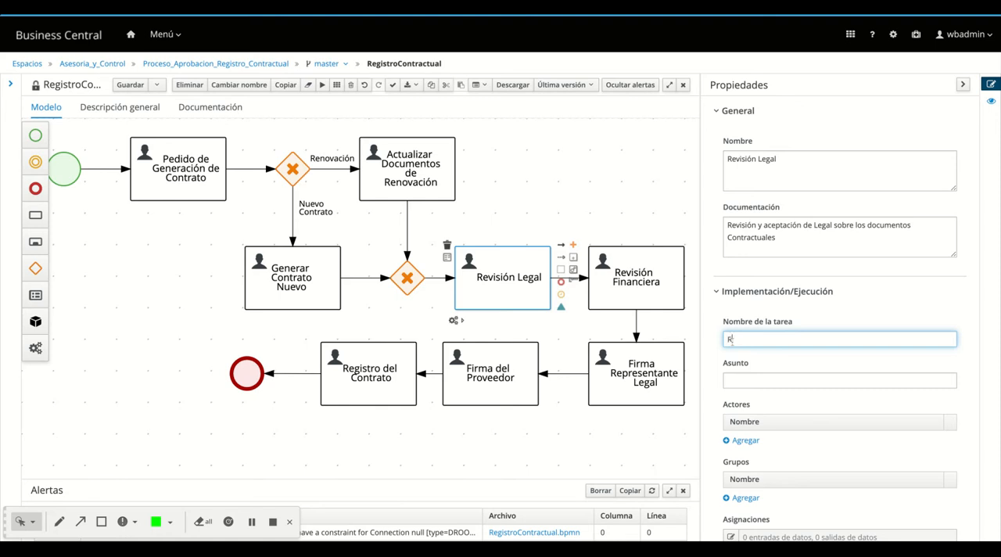
type("evisión")
key("BackSpace")
type("on_Legal")
Set the Revisión Legal task's subject to "Revisión de documentos Contractuales del Proveedor"
left_click(736, 380)
type("Re")
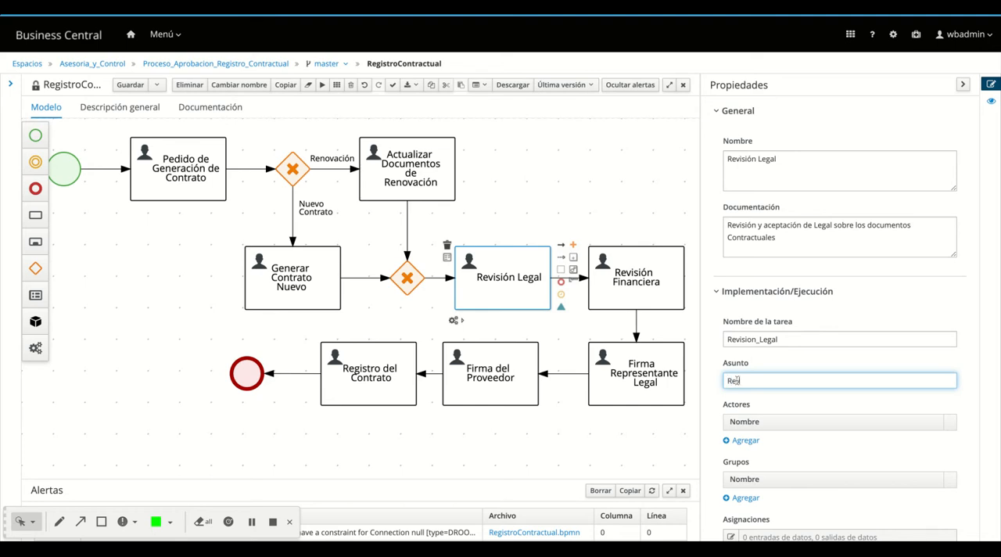
type("visión y Documenta")
type("ci")
type("ón")
key("BackSpace")
key("BackSpace")
key("BackSpace")
key("BackSpace")
key("BackSpace")
key("BackSpace")
key("BackSpace")
key("BackSpace")
key("BackSpace")
key("BackSpace")
key("BackSpace")
key("BackSpace")
key("BackSpace")
type("de documentos Contractu")
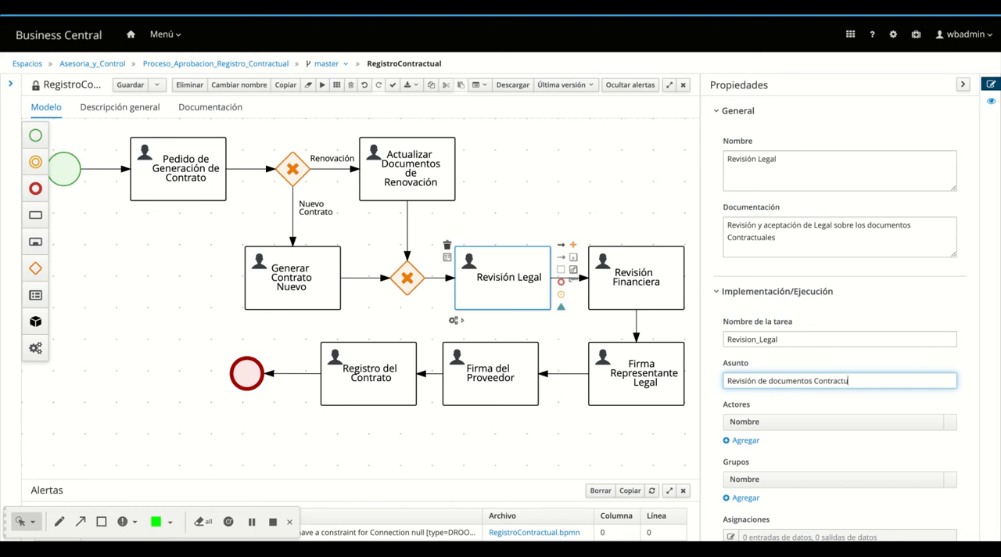
type("ales del Proveedor")
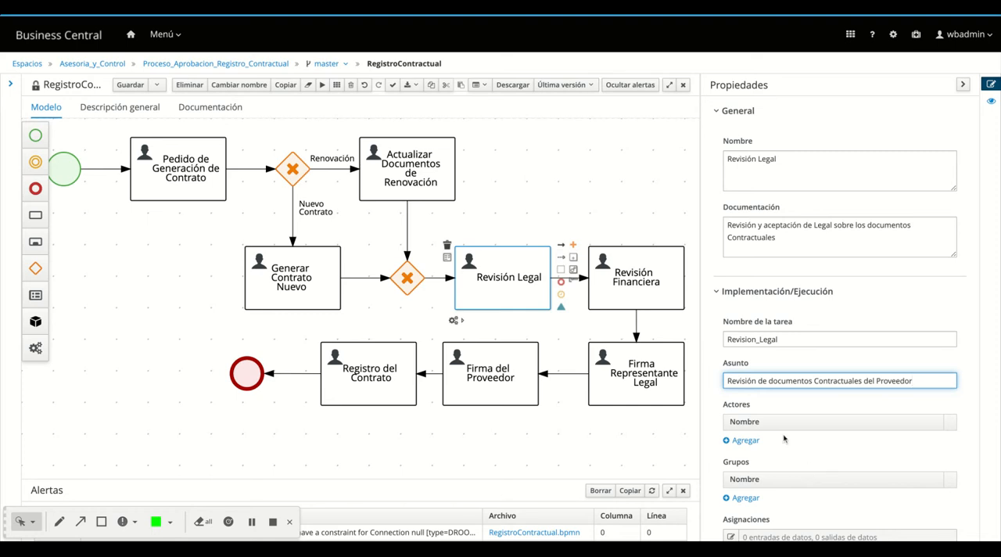
scroll(784, 439, "down", 1)
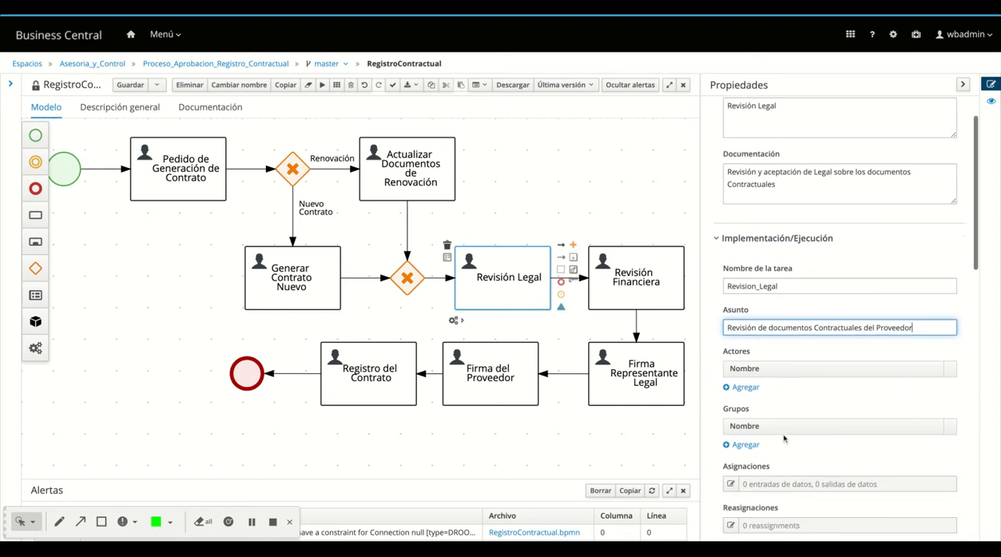
left_click(746, 445)
left_click(774, 445)
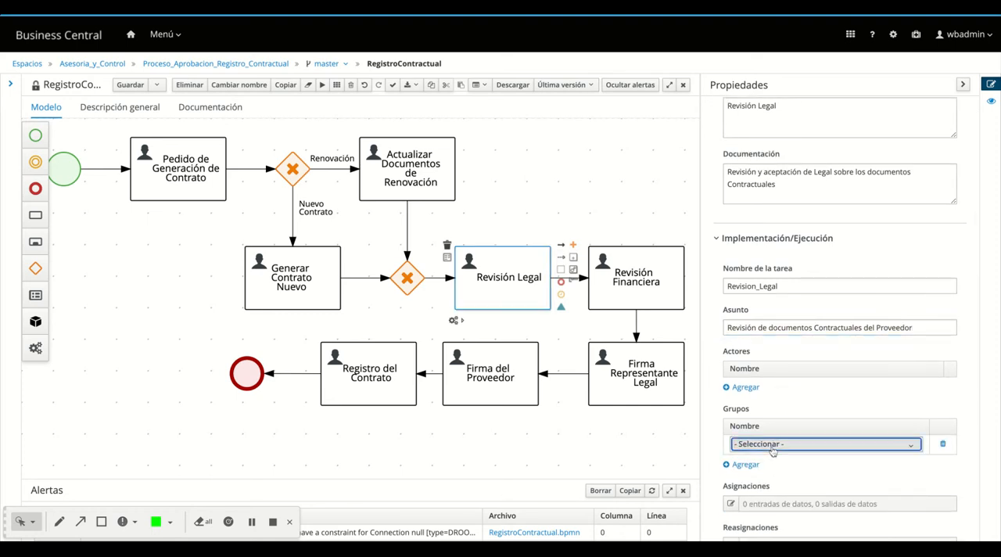
scroll(817, 489, "down", 2)
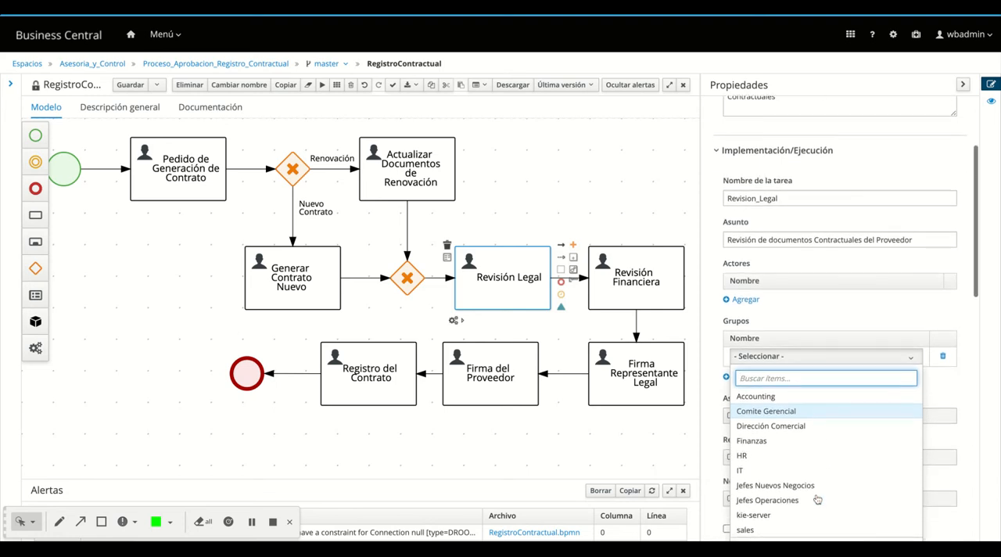
scroll(817, 497, "down", 3)
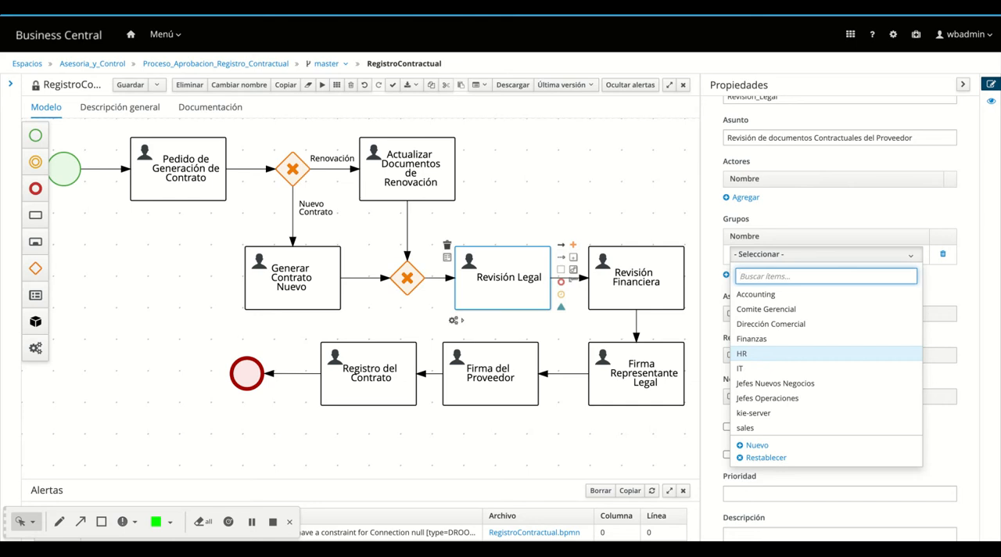
scroll(826, 353, "up", 1)
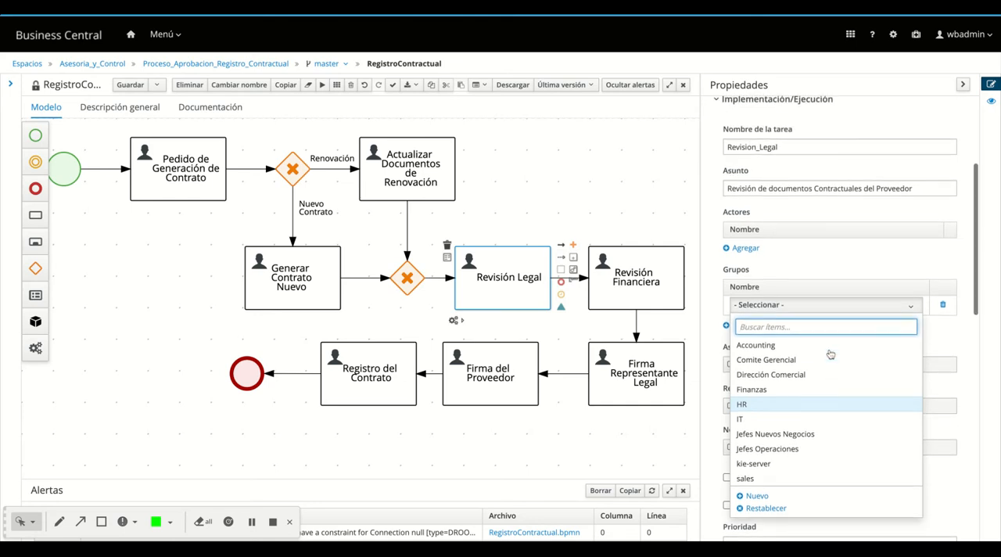
left_click(948, 333)
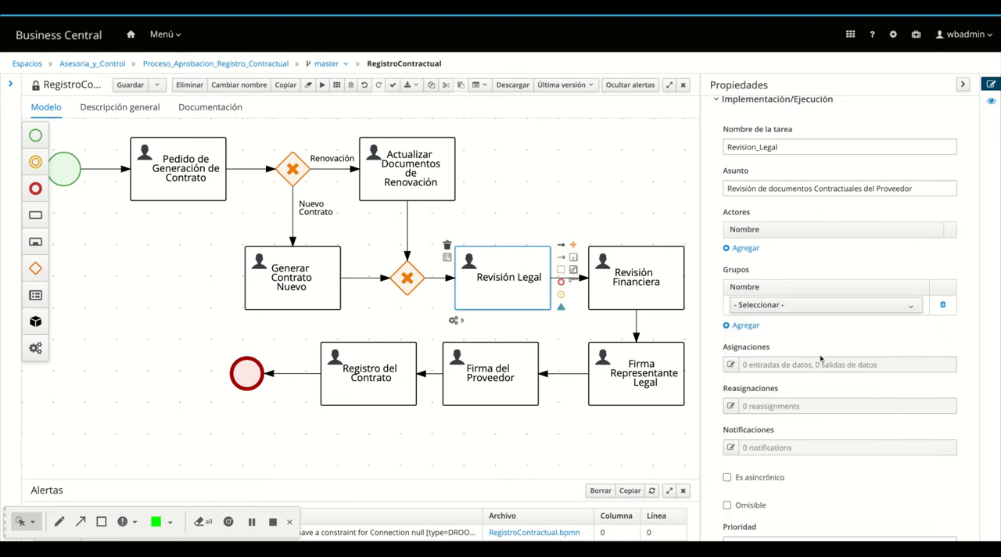
left_click(942, 305)
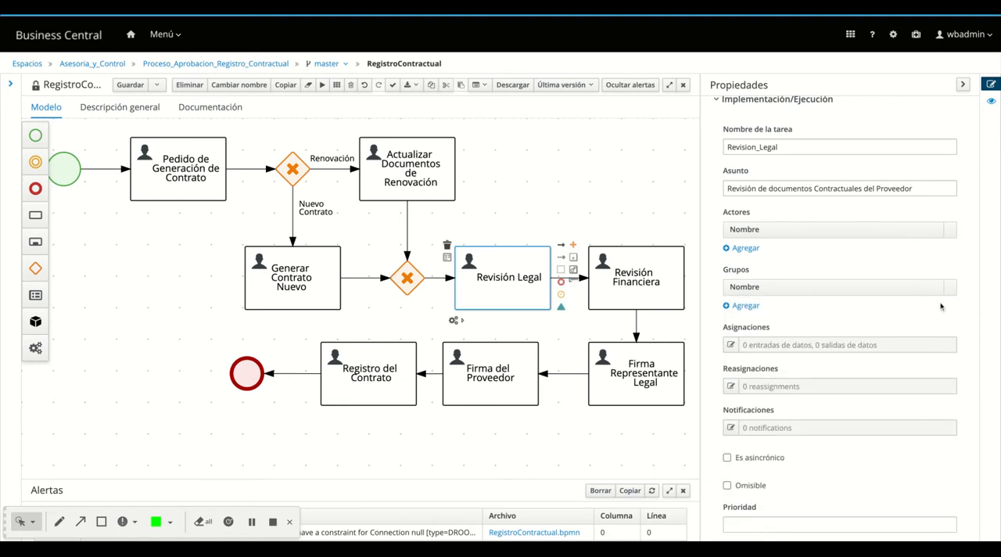
Add an actor to the Revisión Legal task and choose the third user in the list
left_click(751, 249)
left_click(752, 247)
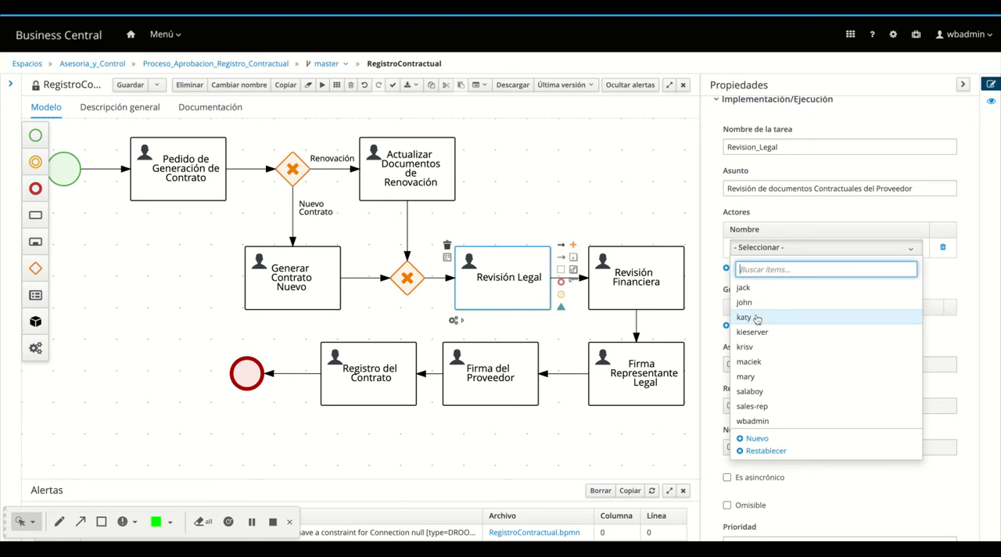
left_click(757, 318)
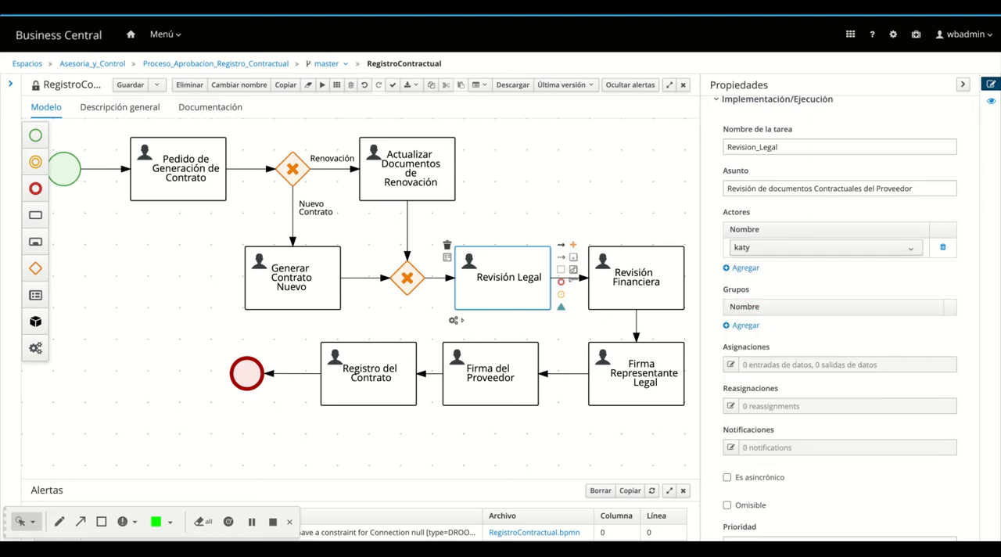
Set the Revisión Financiera task's documentation to "Revisión de Términos y Condiciones financieras del contrato"
left_click(646, 304)
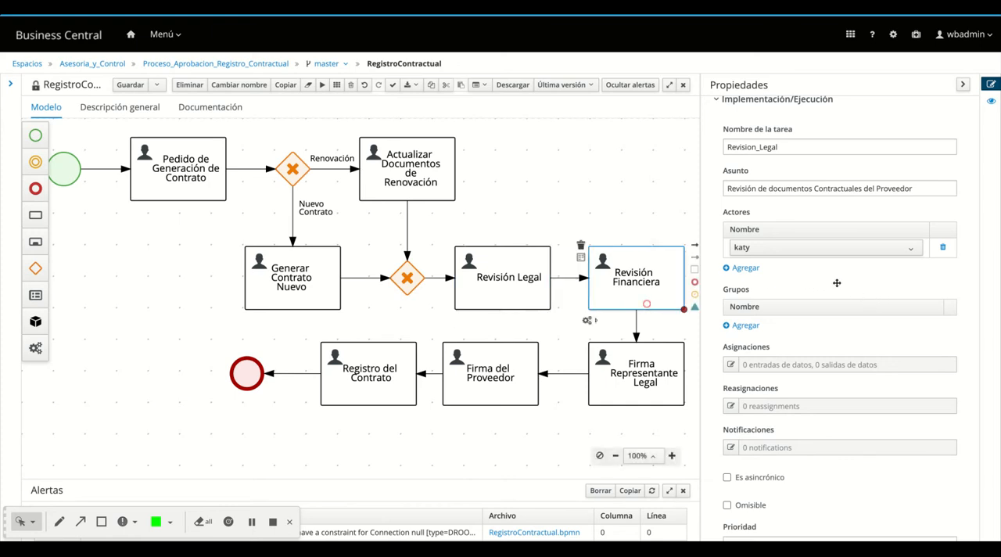
left_click(780, 240)
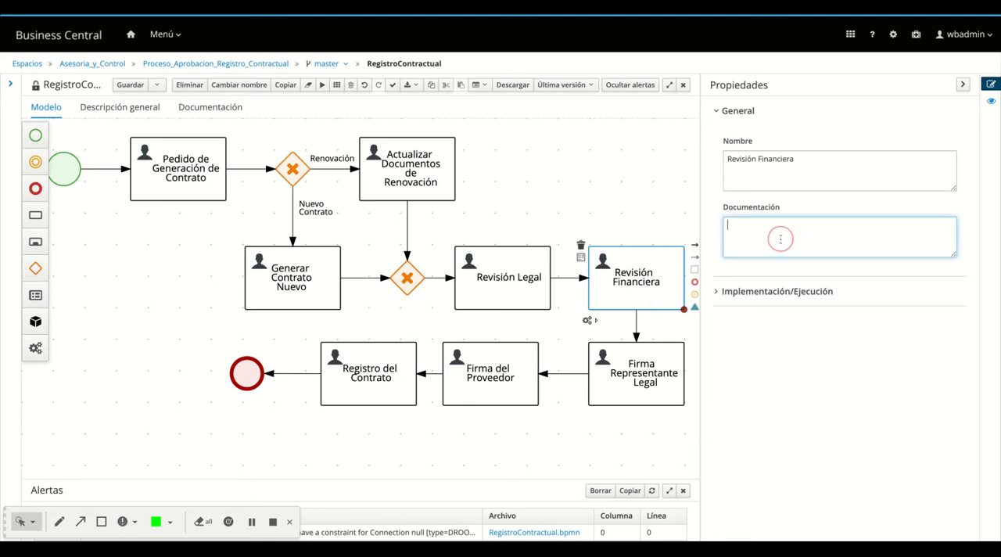
type("Revisión de Termin")
key("BackSpace")
key("BackSpace")
key("BackSpace")
type("érminos")
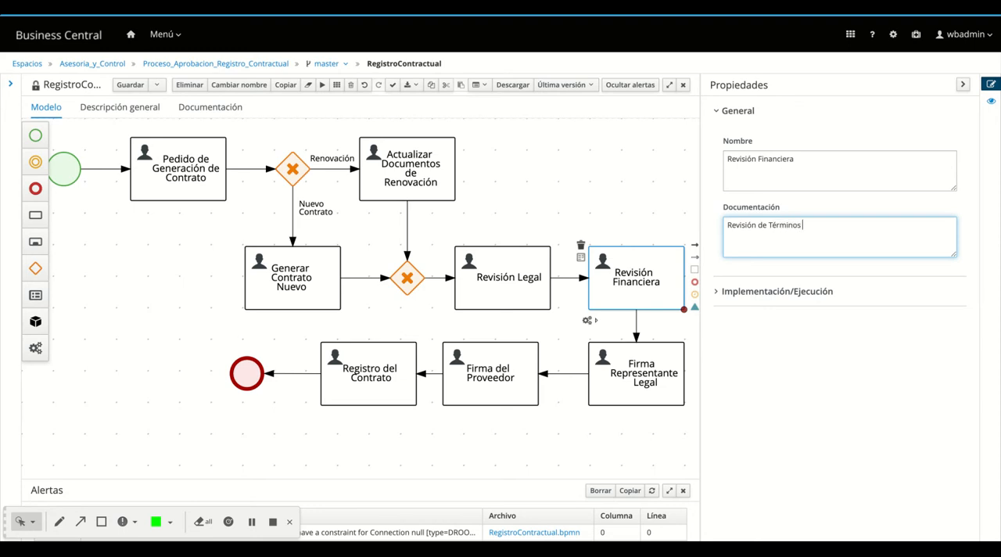
type(" y Condiciones financieras del contrato")
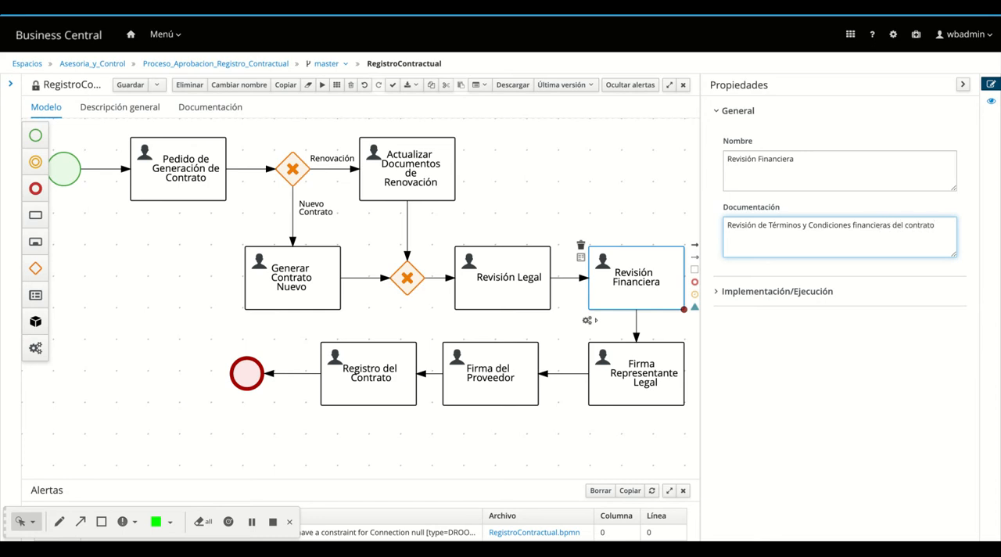
Set the Revisión Financiera task's implementation task name to Revision_Financiera
left_click(789, 293)
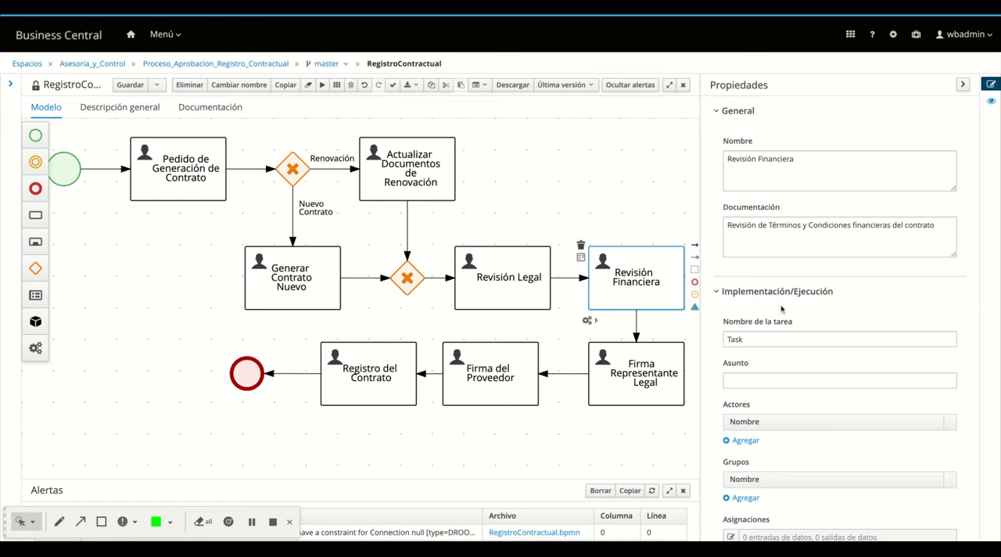
double_click(735, 339)
type("Re")
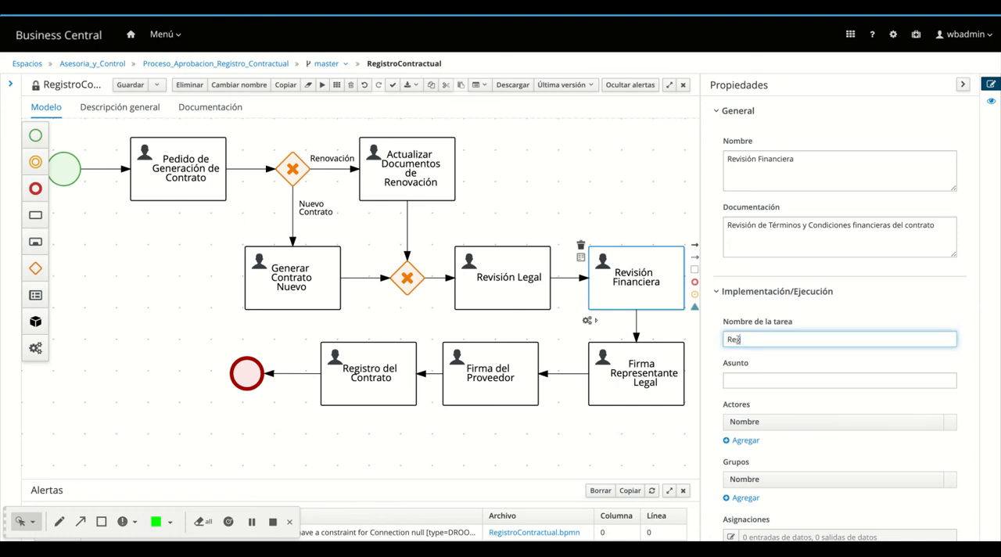
type("visión")
key("BackSpace")
type("on_Financiera")
Set the Revisión Financiera task's subject to "Revisión de los términos y condiciones financieras de contrato"
left_click(749, 379)
type("R")
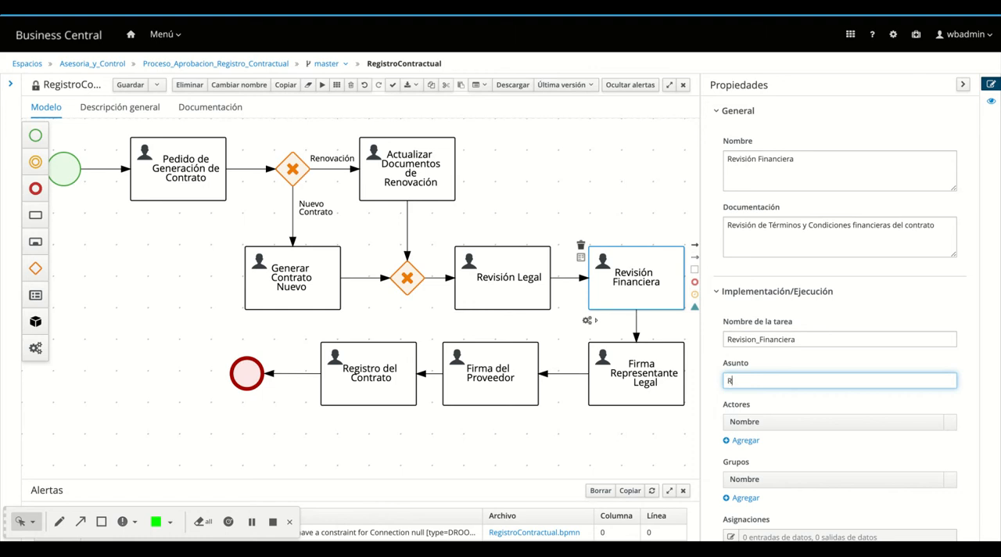
type("evisión d")
type("os termino")
key("BackSpace")
key("BackSpace")
key("BackSpace")
key("BackSpace")
key("BackSpace")
key("BackSpace")
type("érminos ")
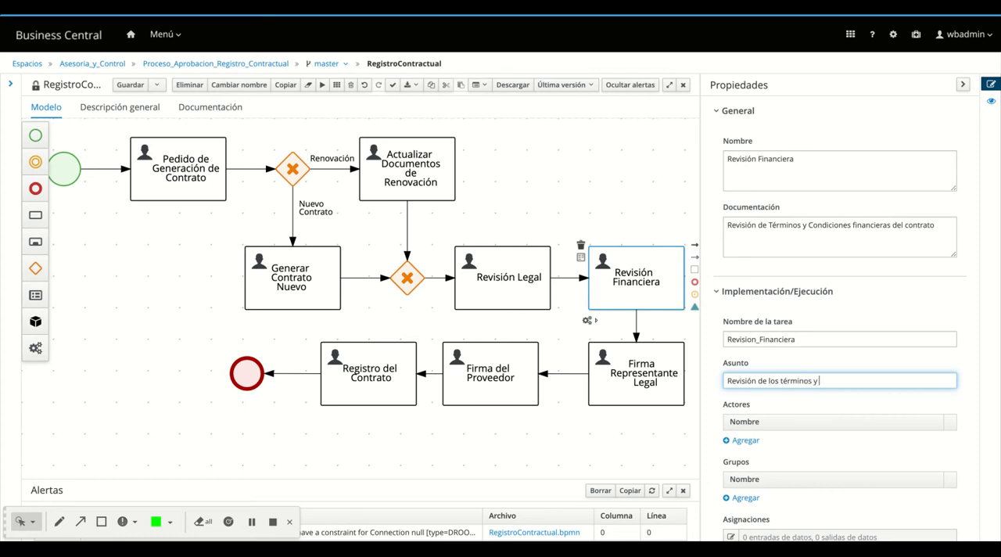
type("y condiciones financieras de")
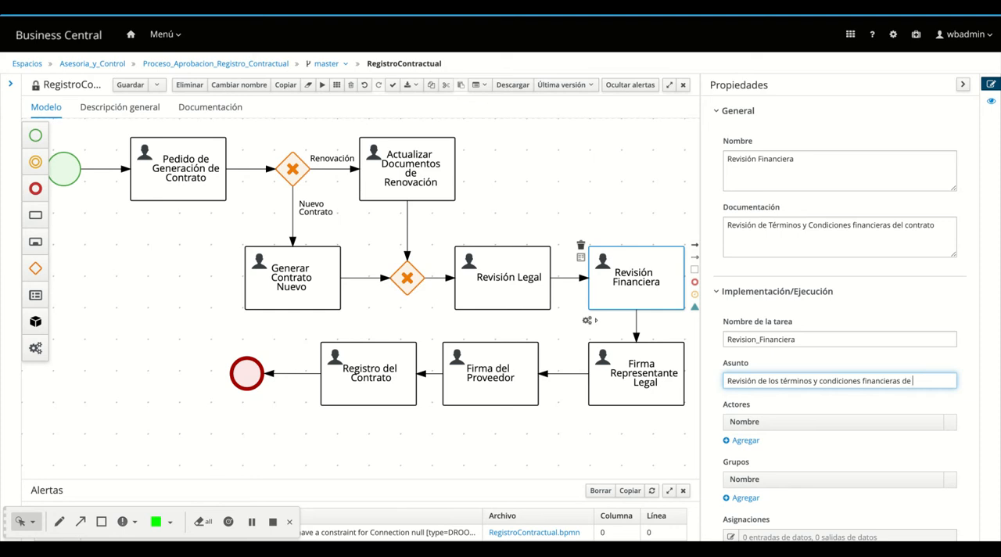
type(" los")
type(" contrato")
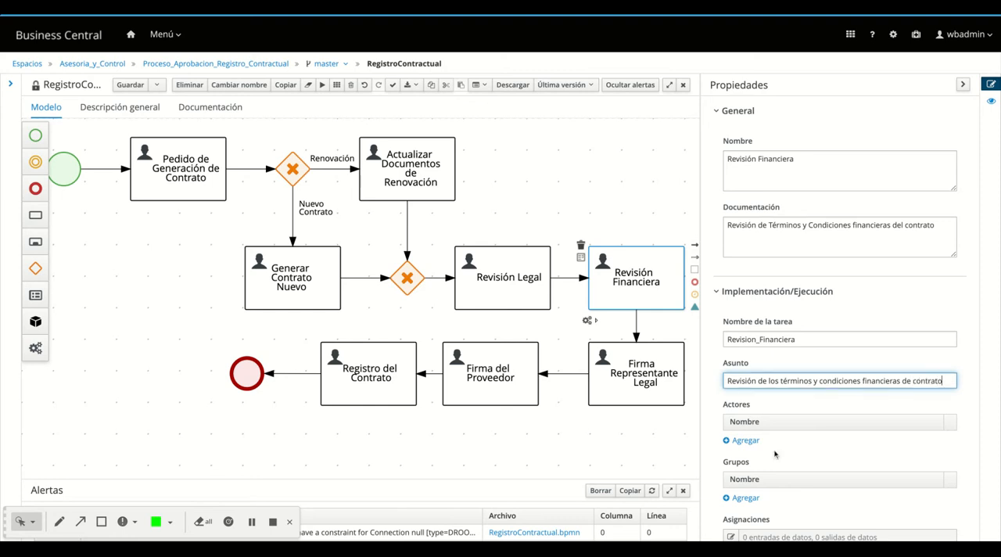
Add the Finanzas group to the Revisión Financiera task
scroll(745, 379, "down", 3)
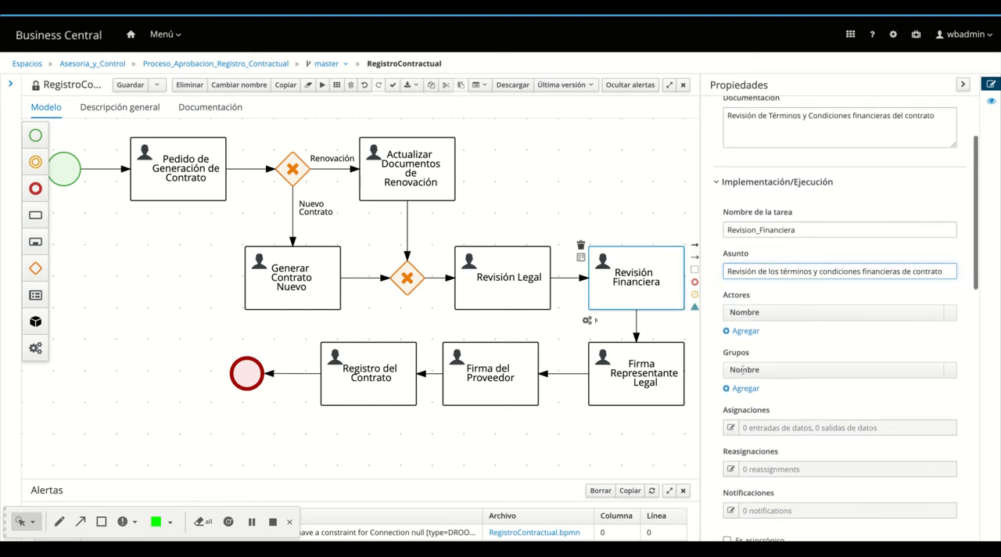
left_click(745, 388)
left_click(747, 389)
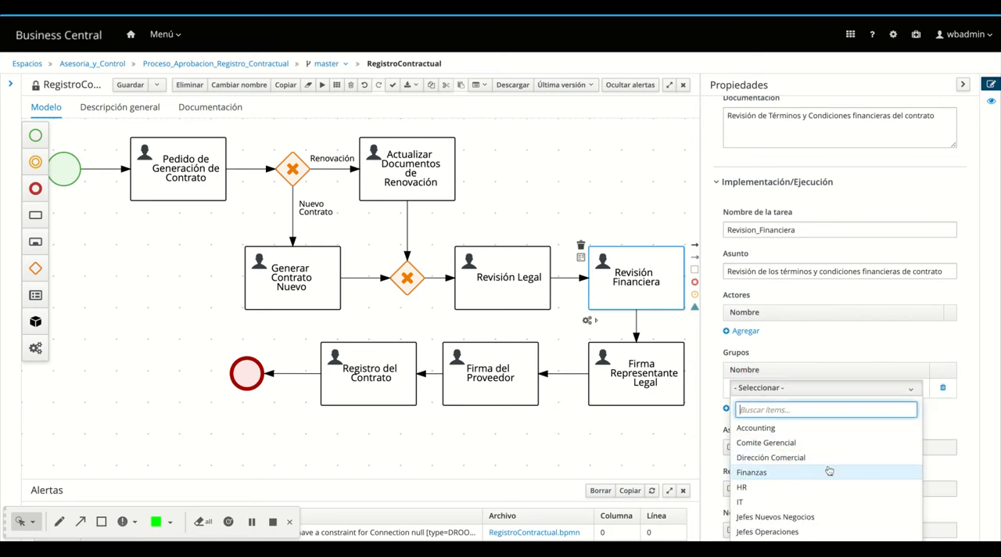
scroll(829, 471, "down", 2)
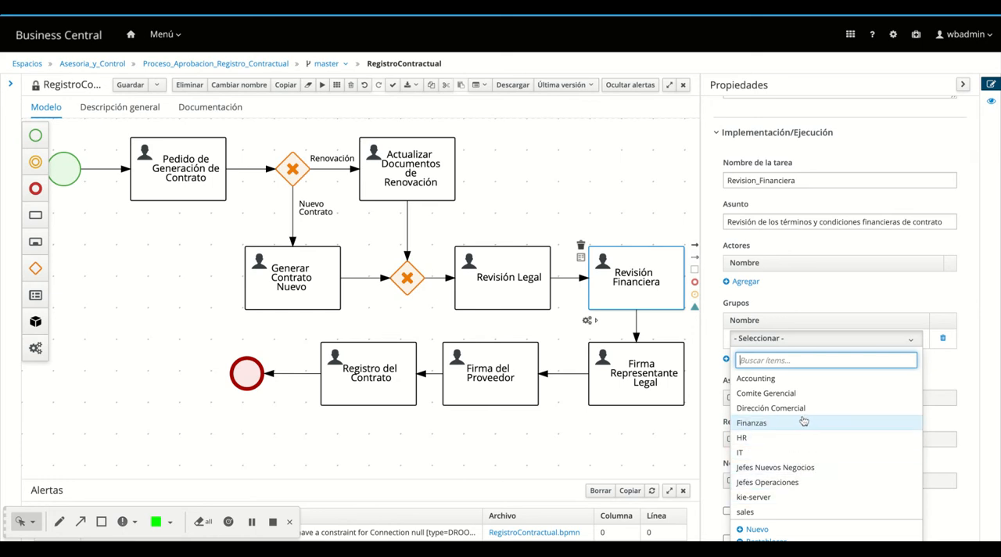
scroll(802, 424, "up", 1)
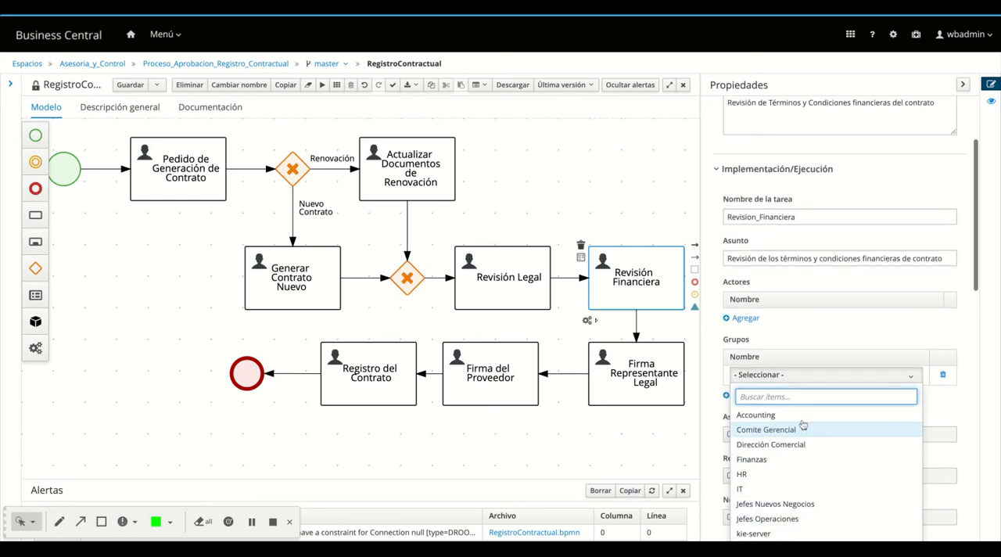
left_click(815, 461)
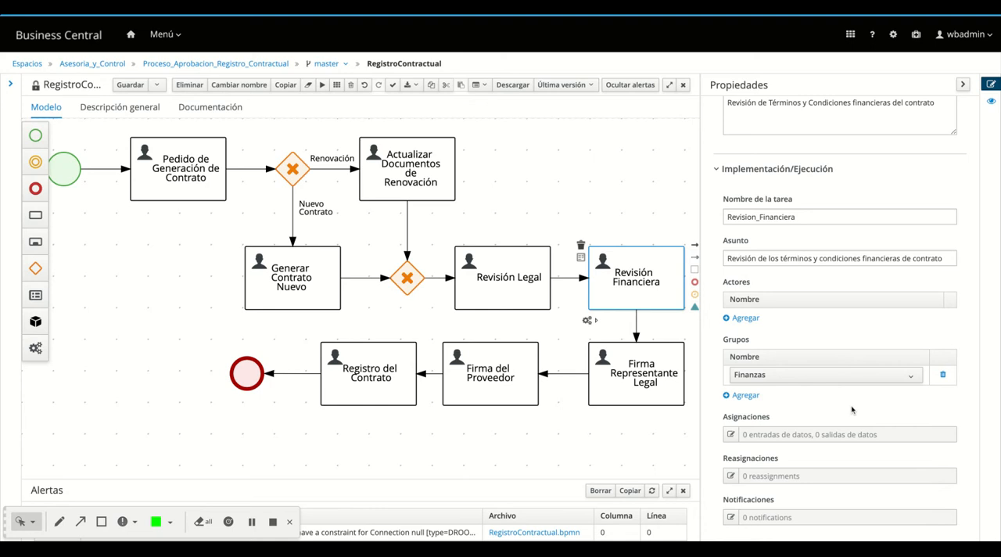
scroll(851, 409, "down", 2)
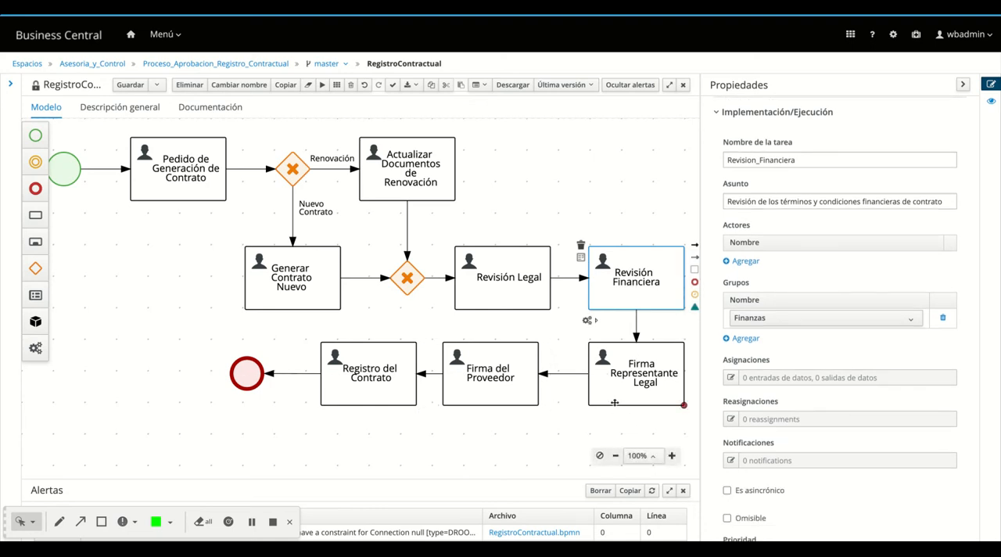
Set the Firma Representante Legal task's documentation to "Firma del Documento por parte del Representante Legal de la empresa"
left_click(615, 402)
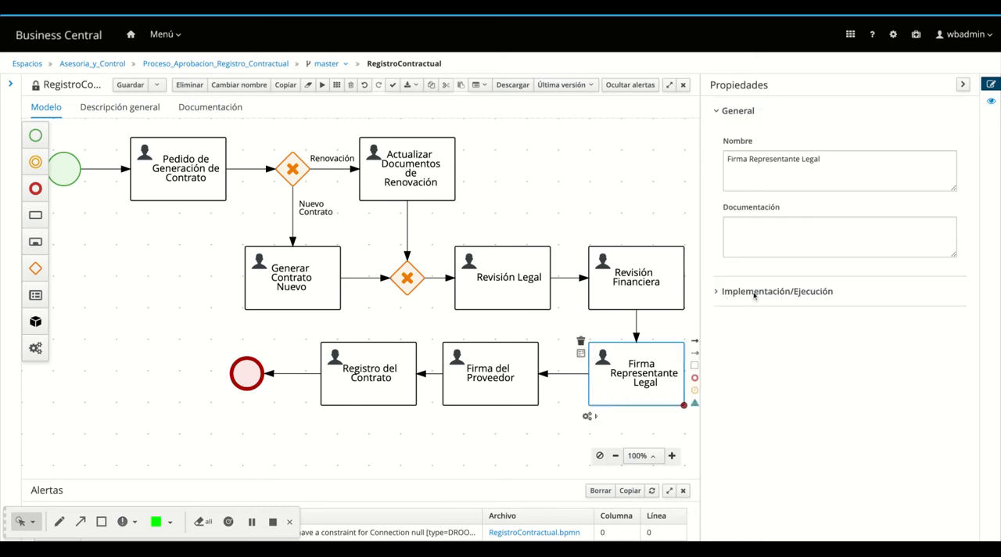
left_click(749, 236)
type("F")
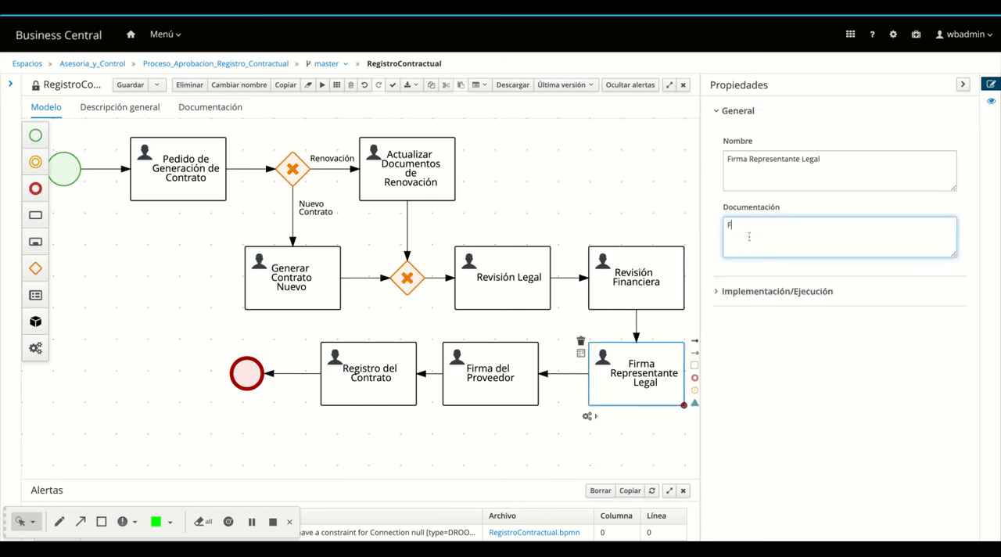
type("irma del Documento por parte del Representante LEGAL")
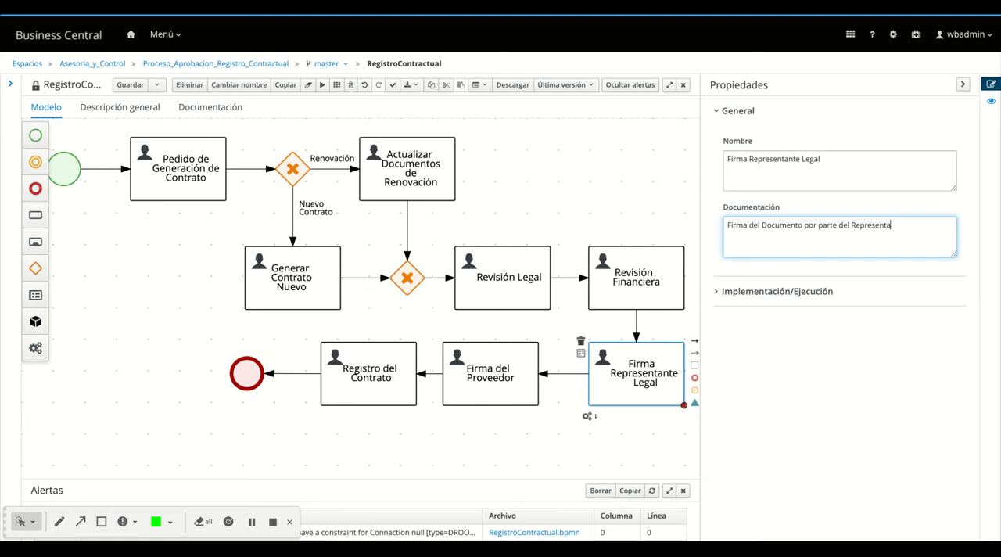
key("BackSpace")
key("BackSpace")
type("egal de la empresa")
Set the Firma Representante Legal task's implementation task name to Firma_Rep_Legal
left_click(737, 292)
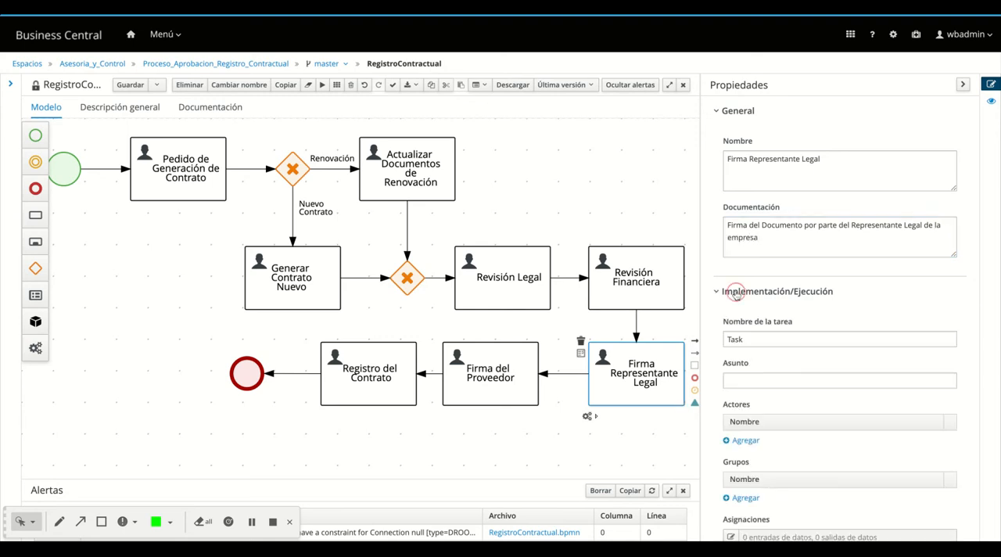
double_click(738, 338)
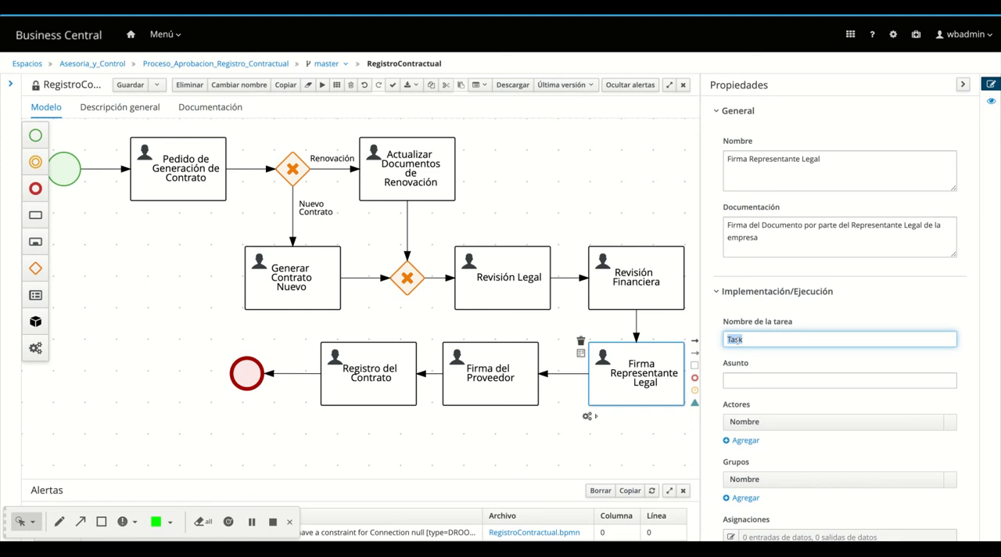
type("Firma_Rep_Legal")
Set the Firma Representante Legal task's subject to "Firma de documentos contractuales por parte del representante legal"
left_click(757, 381)
type("Firm")
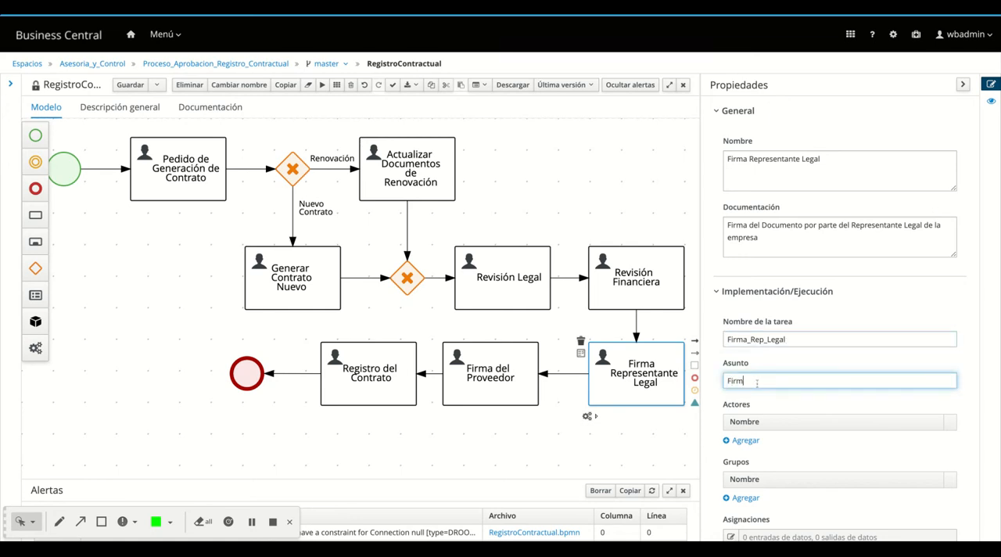
type("a de documentos contractuales")
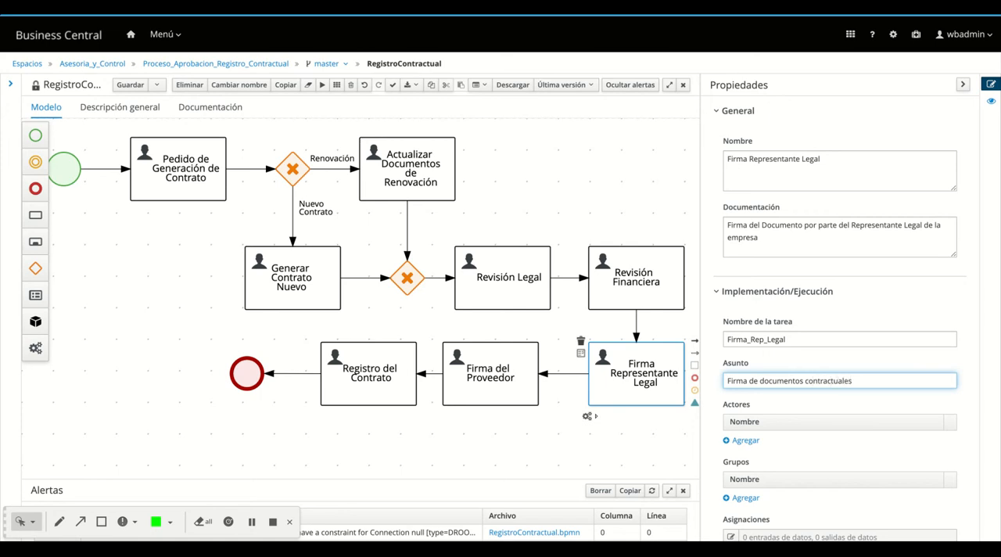
type(" por parte del representante legal")
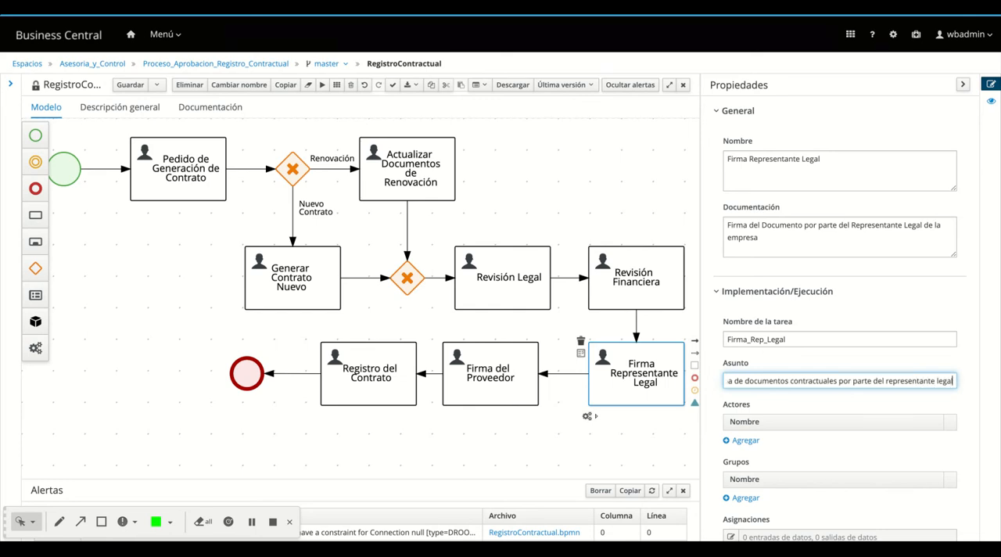
Add an actor to the Firma Representante Legal task and choose the second user in the list
scroll(787, 470, "down", 1)
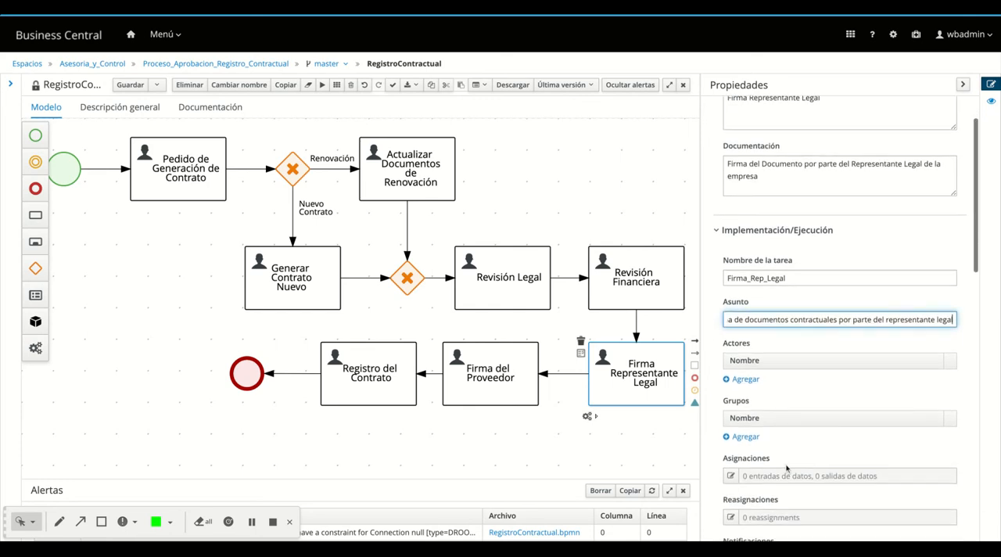
left_click(745, 378)
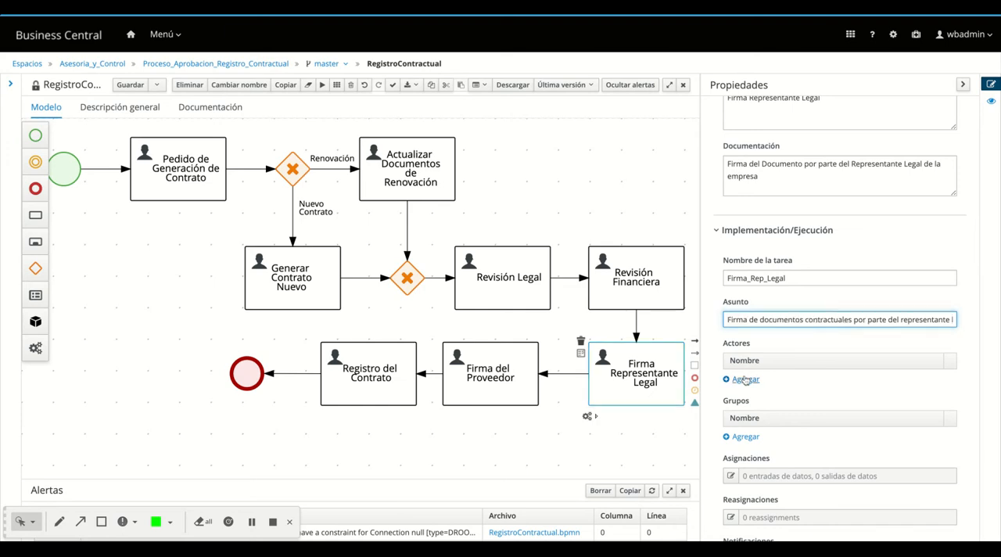
left_click(745, 379)
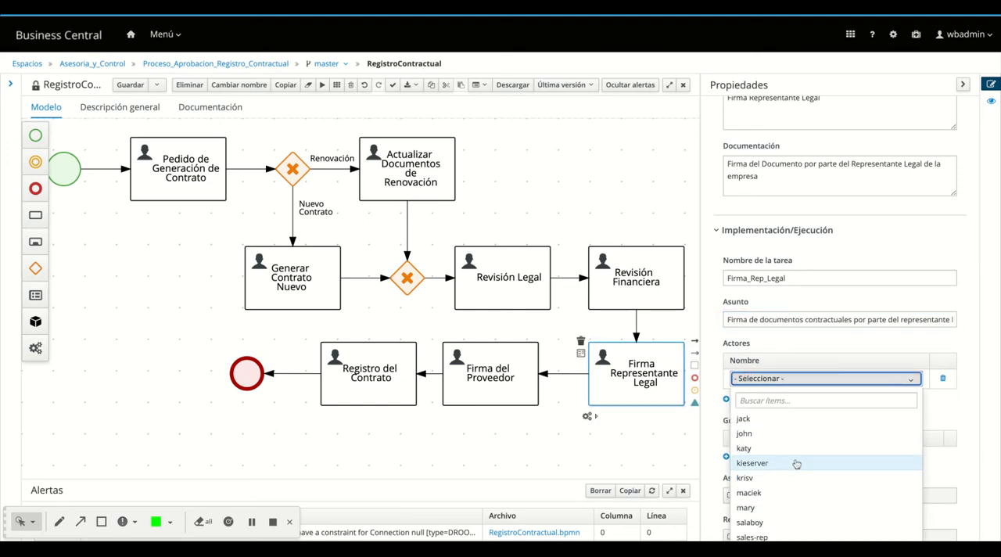
scroll(796, 464, "down", 1)
scroll(795, 464, "down", 1)
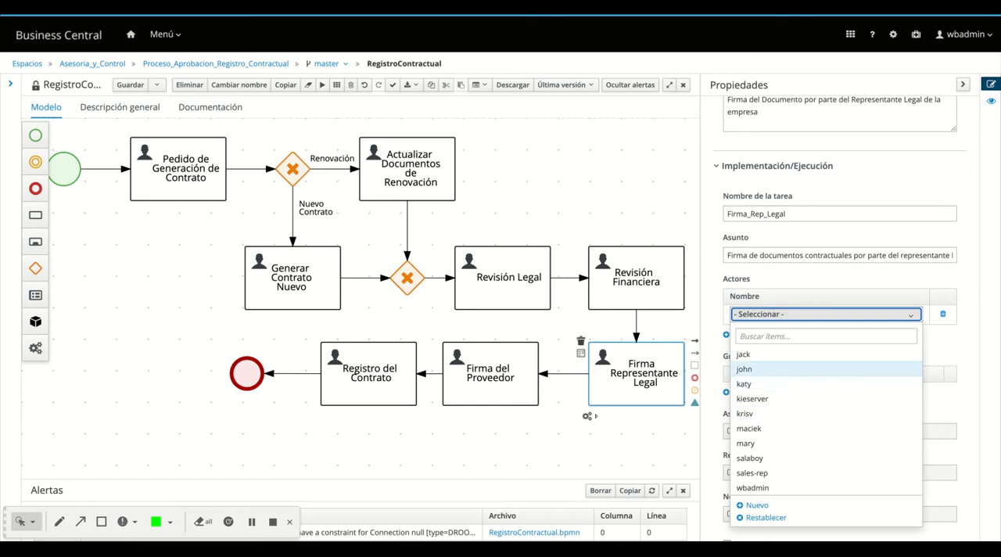
left_click(766, 368)
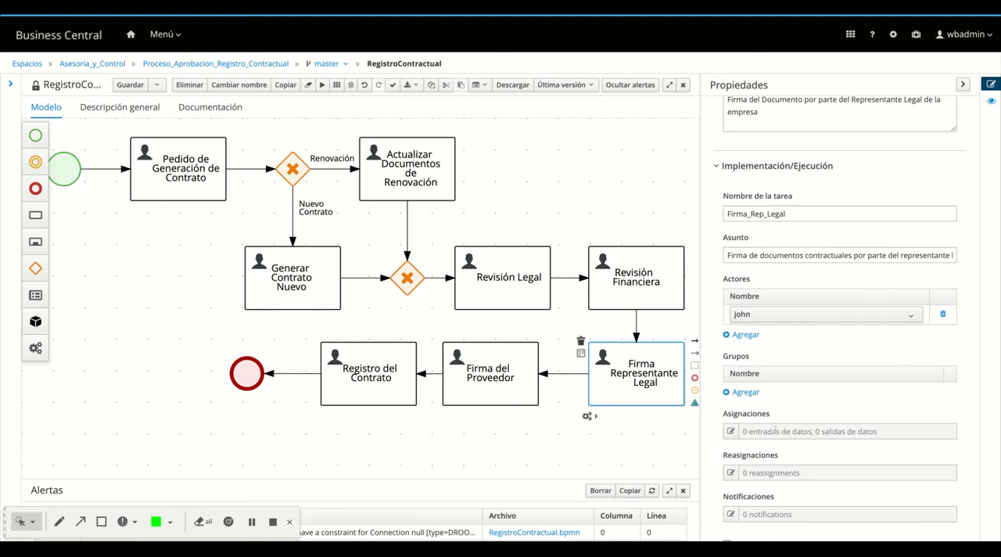
Add a data input Ruc of type String with source Ruc to the Firma Representante Legal task's assignments
left_click(731, 431)
left_click(731, 431)
left_click(233, 87)
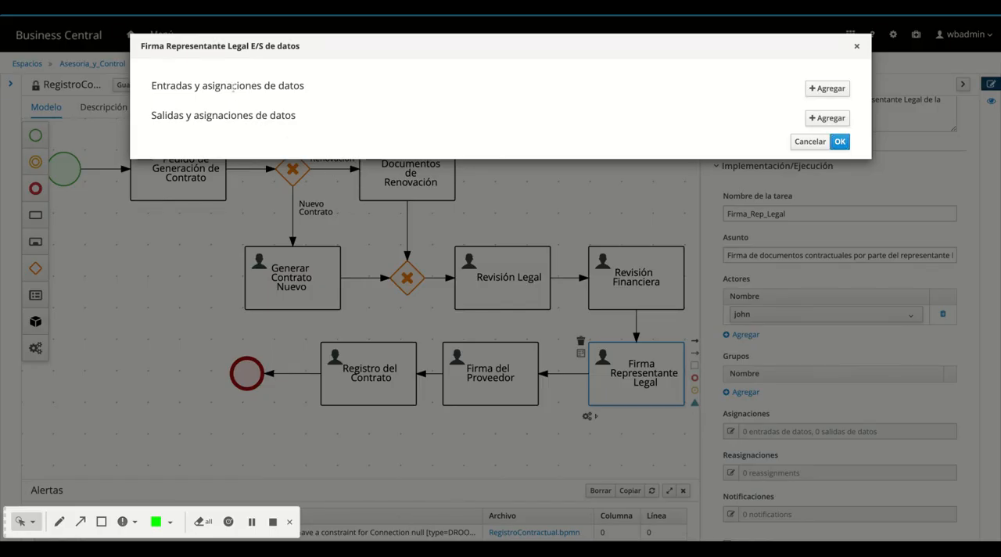
left_click(827, 89)
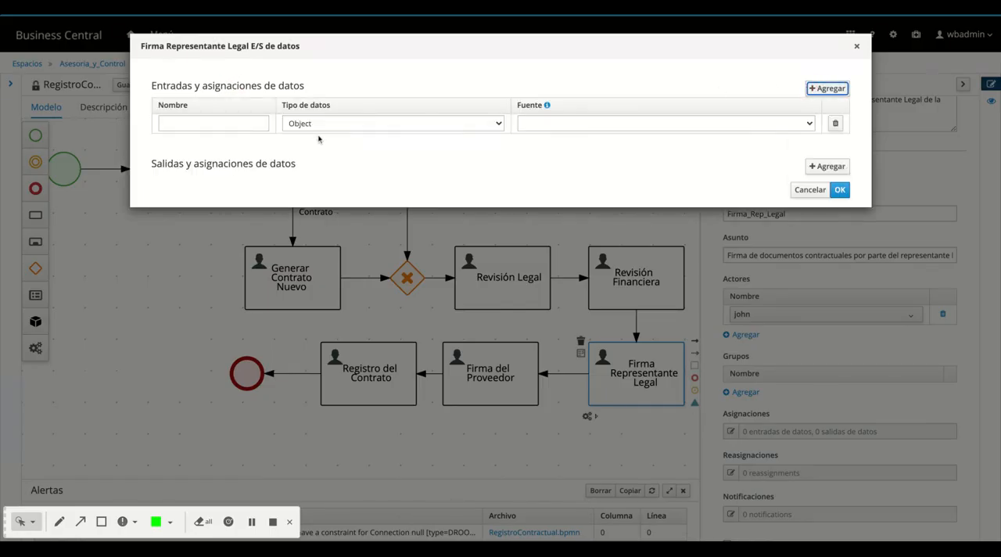
left_click(209, 121)
type("ruc")
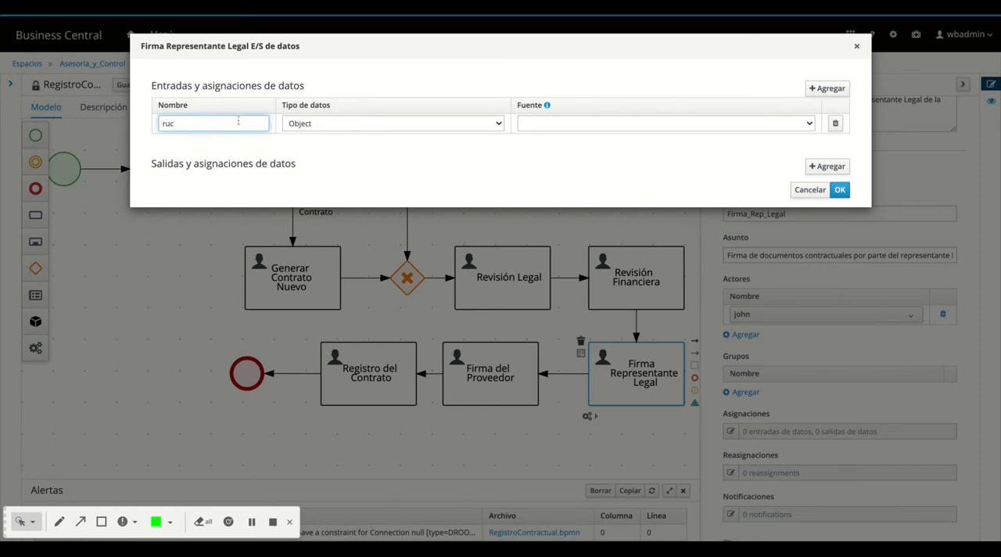
left_click(312, 123)
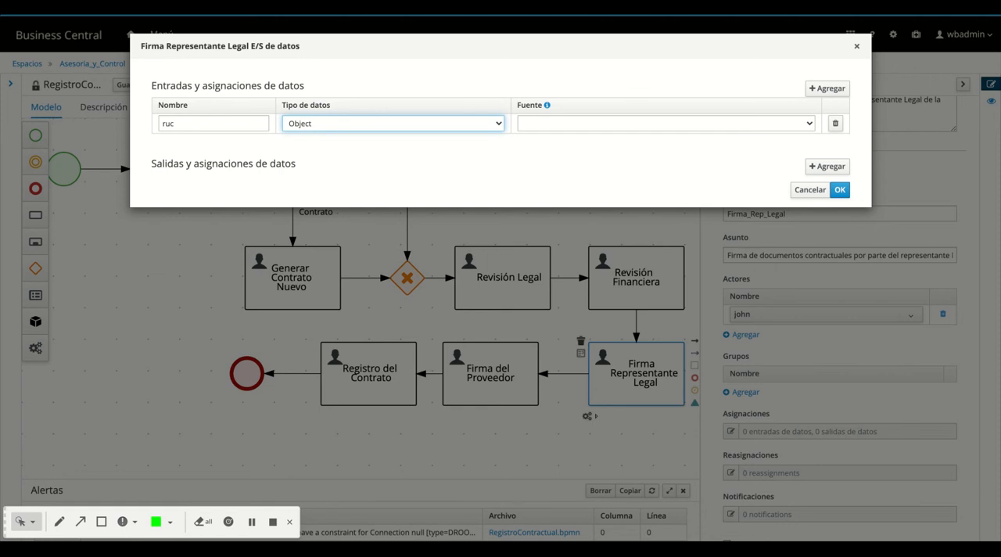
left_click(303, 137)
double_click(178, 125)
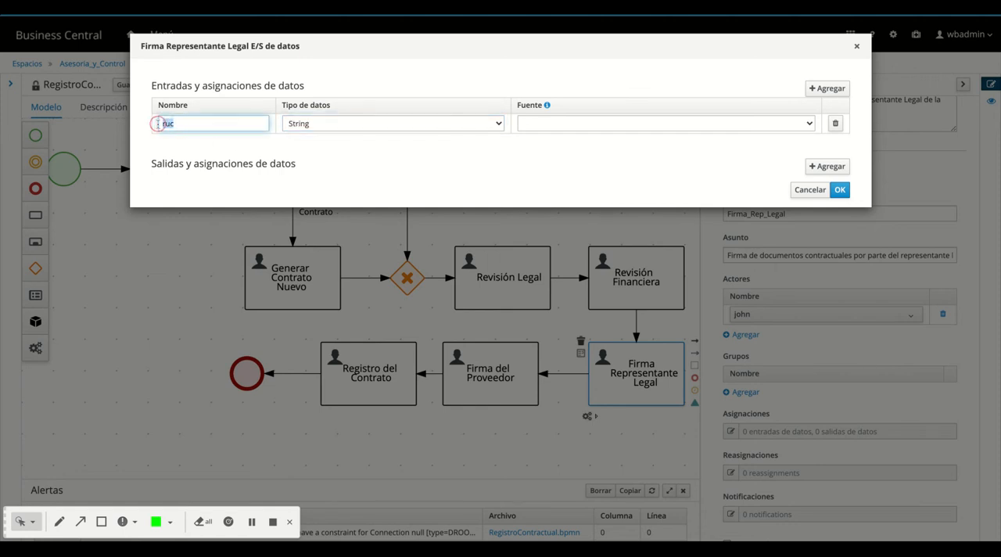
type("Ruc")
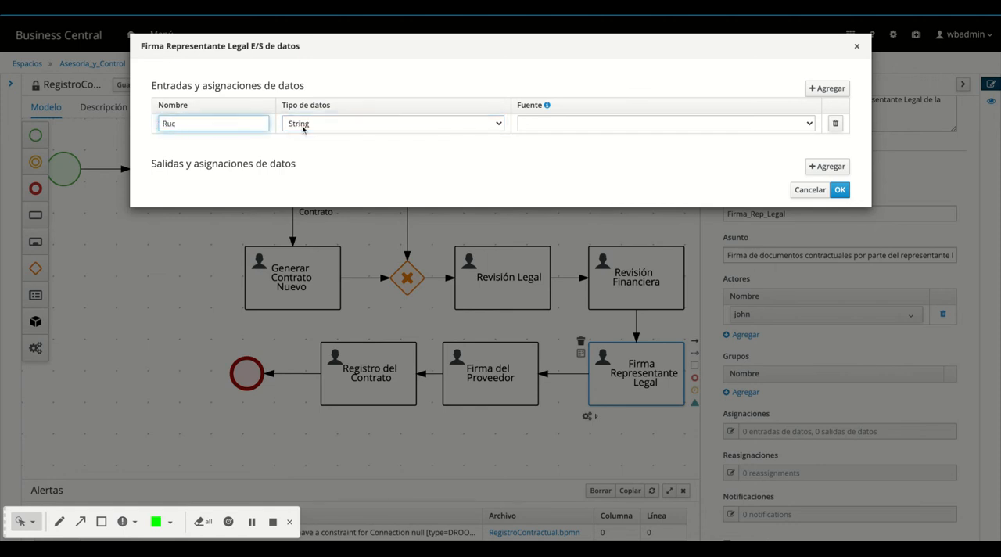
left_click(613, 123)
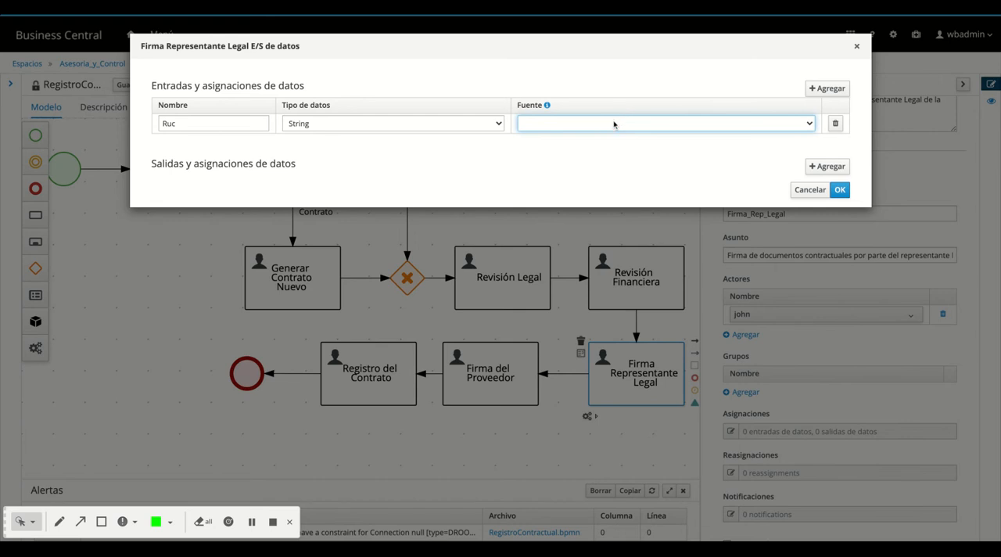
left_click(730, 125)
Add a data input Empresa of type String with source Empresa to the Firma Representante Legal task
left_click(828, 88)
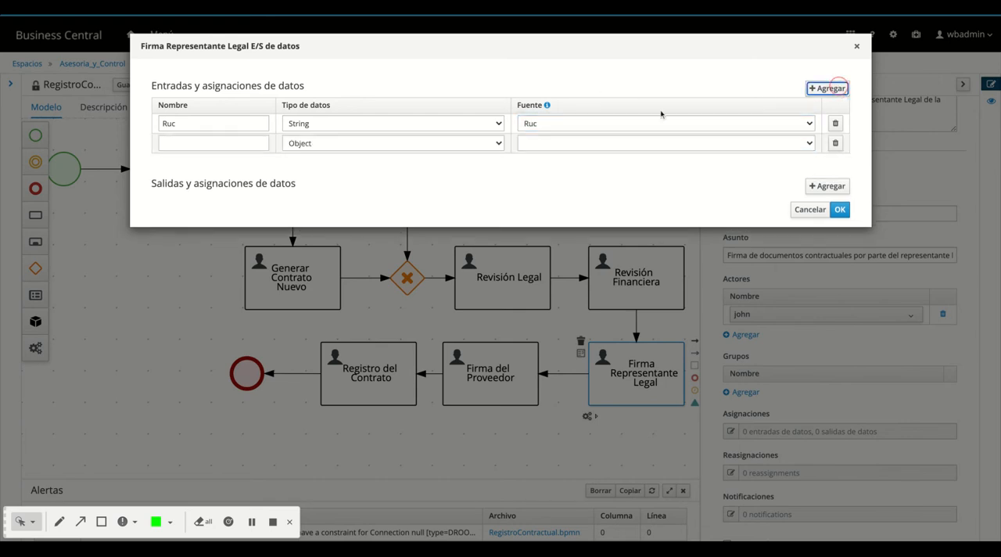
left_click(252, 146)
type("Empres")
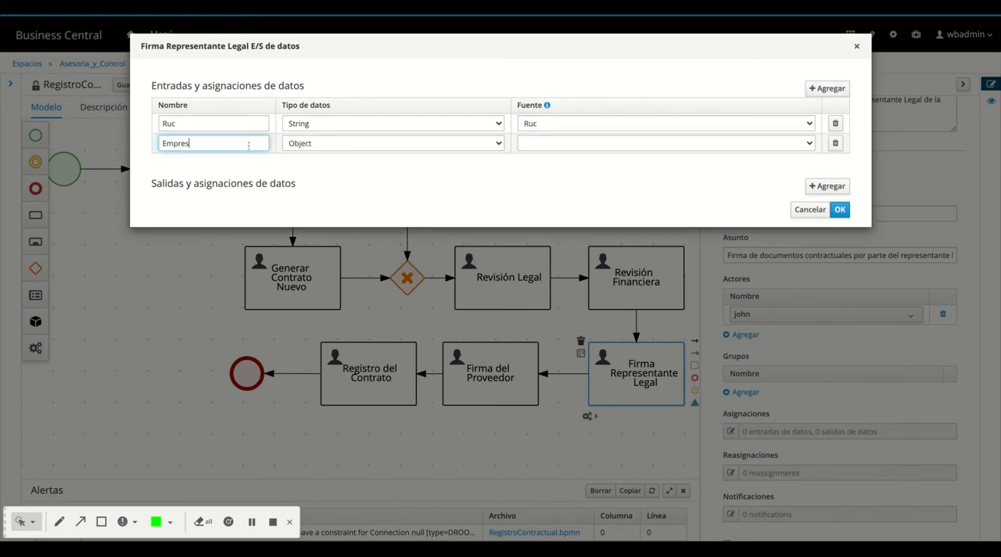
type("a")
left_click(323, 144)
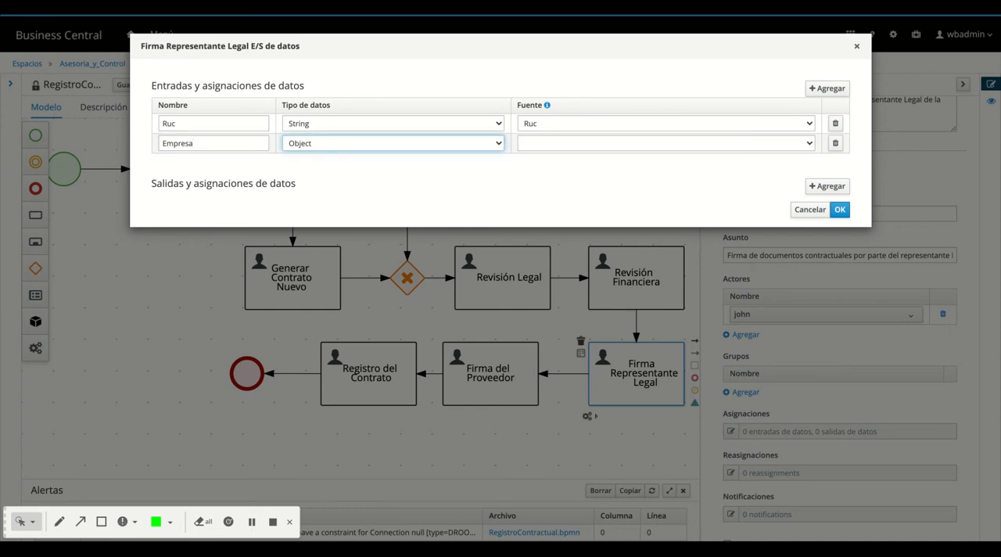
left_click(324, 158)
left_click(592, 144)
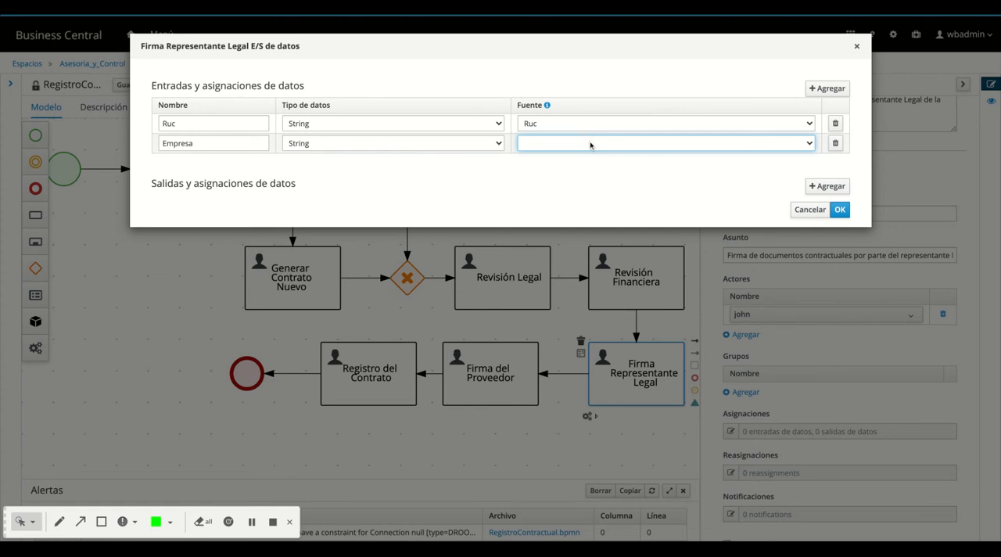
left_click(592, 145)
Add a data input "Tipo Registro" of type Boolean with source Tipo_Reg to the Firma Representante Legal task
left_click(841, 90)
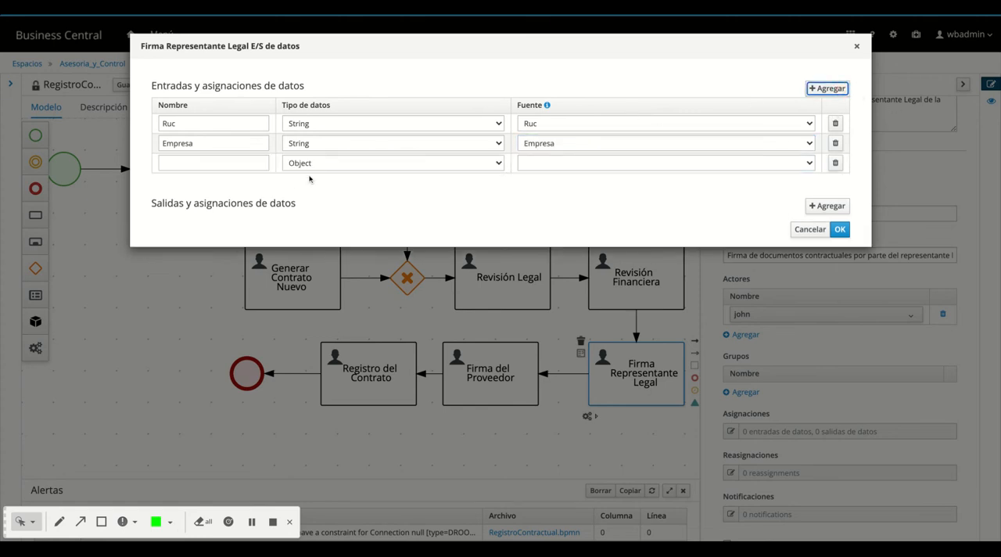
left_click(229, 163)
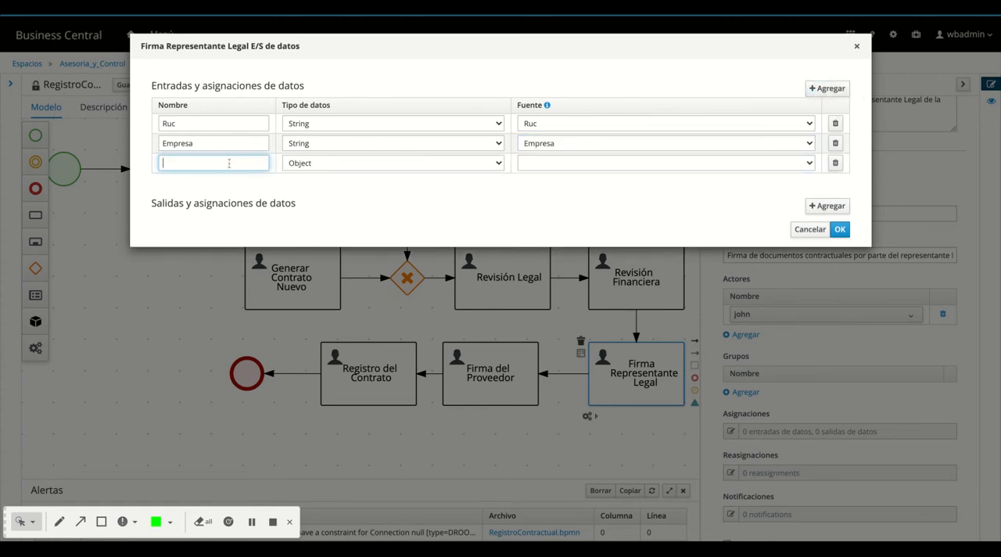
type("Ripo")
key("BackSpace")
key("BackSpace")
key("BackSpace")
type("TRi")
key("BackSpace")
key("BackSpace")
type("Tipo Registro")
left_click(322, 165)
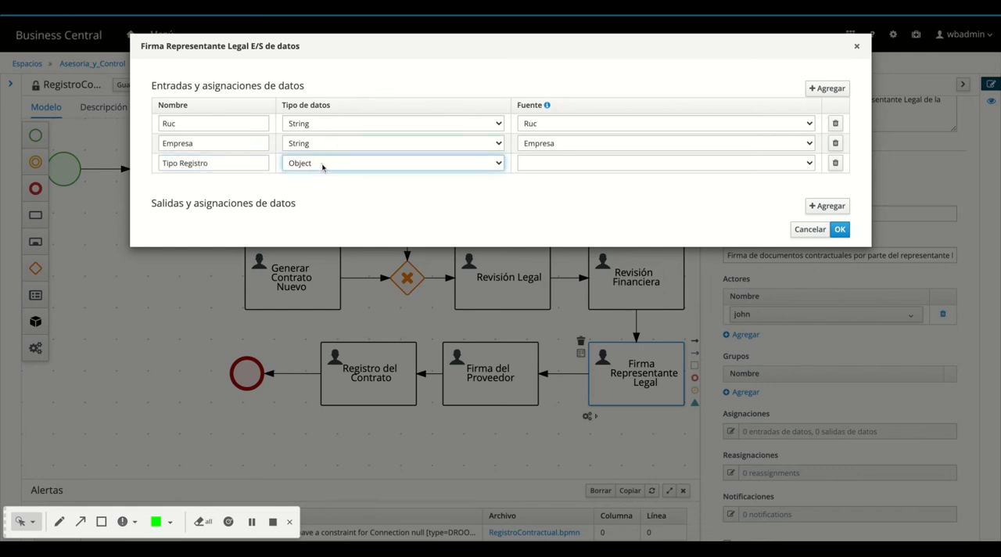
left_click(323, 178)
left_click(558, 165)
left_click(559, 146)
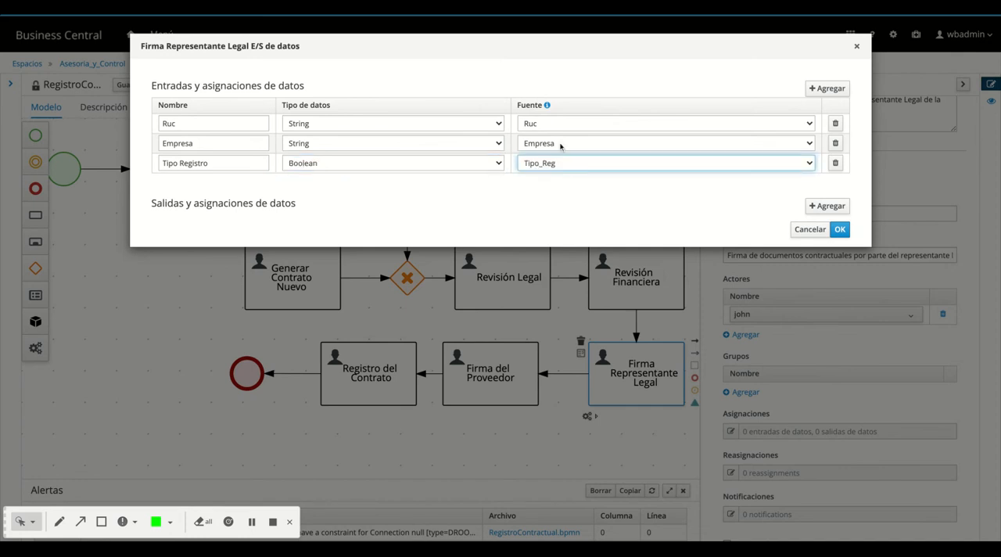
Add a data input Folder of type org.jbpm.document.DocumentCollection with source Folder to the Firma Representante Legal task
left_click(830, 88)
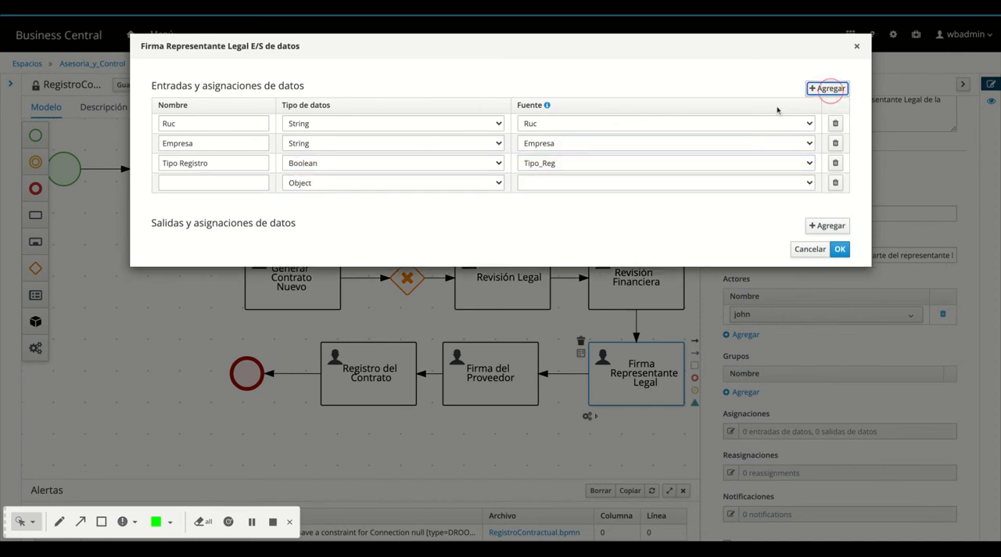
left_click(249, 184)
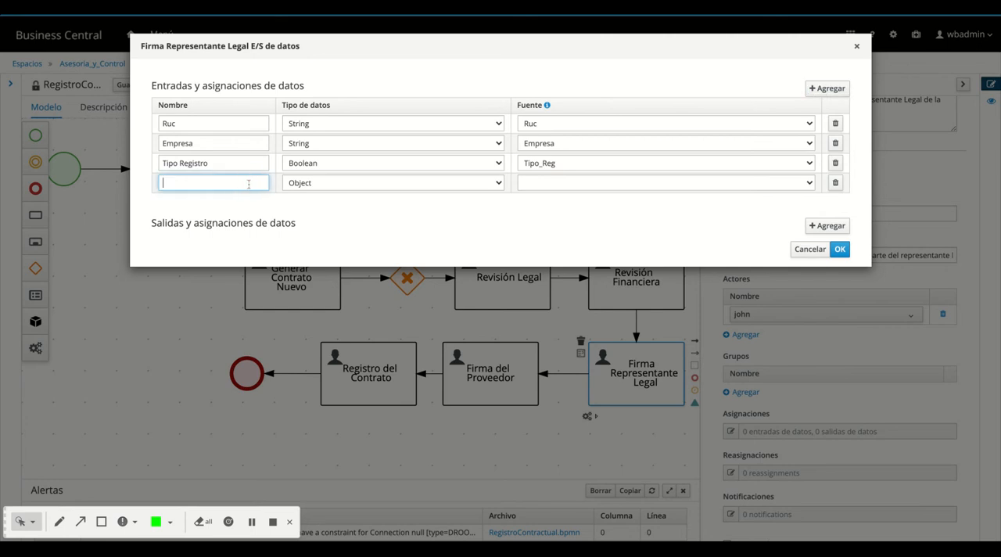
type("Folder")
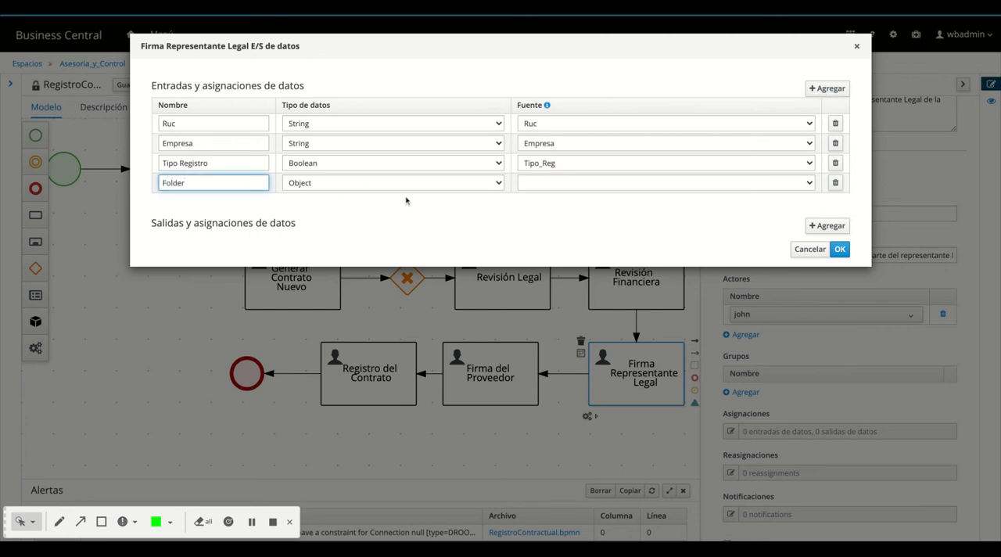
left_click(380, 183)
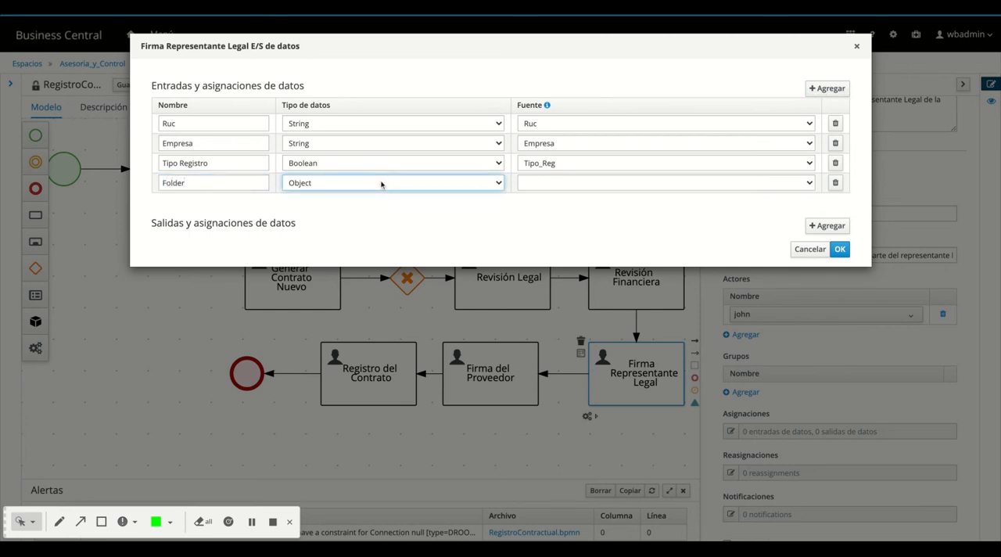
left_click(381, 184)
left_click(577, 184)
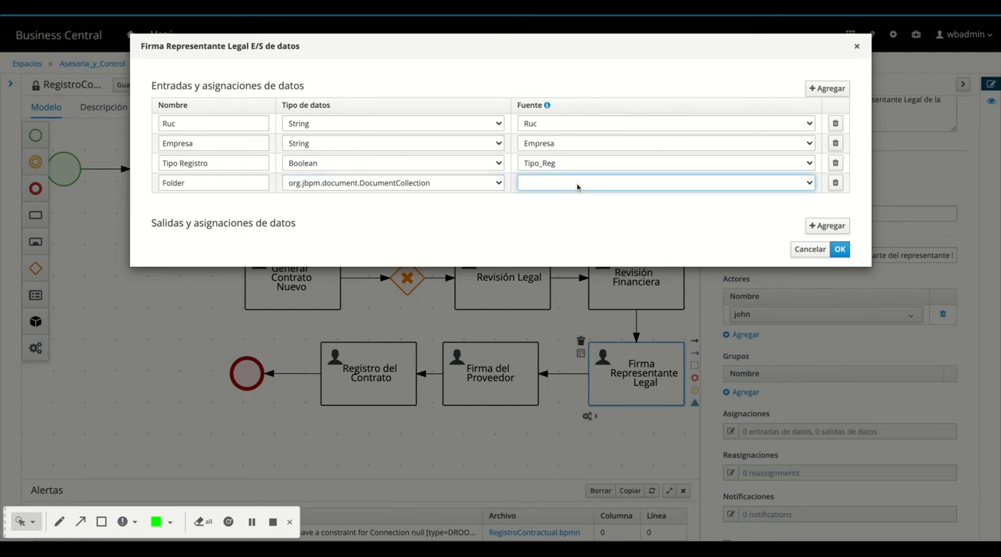
left_click(572, 179)
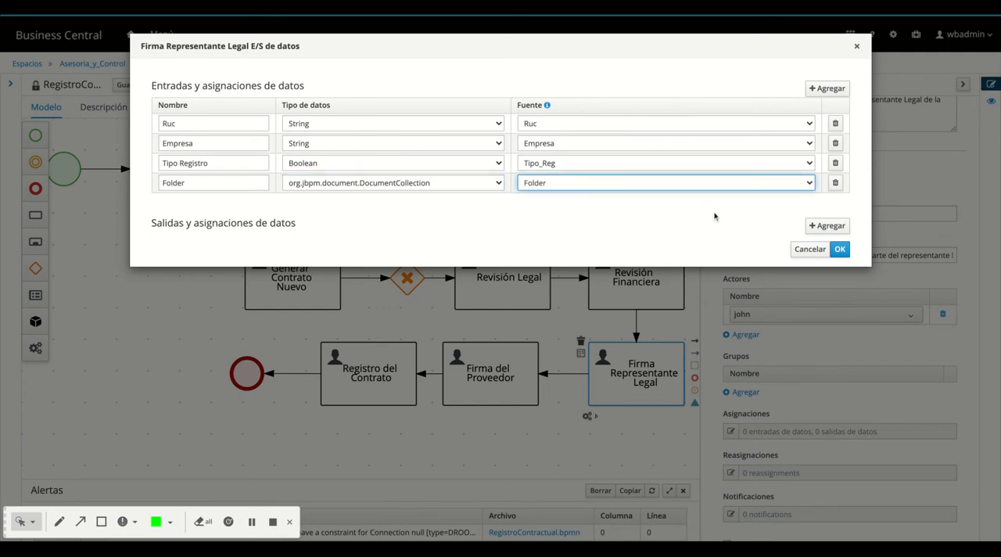
Add a data output Folder of type org.jbpm.document.DocumentCollection with destination Folder to the Firma Representante Legal task and accept the assignments
left_click(829, 226)
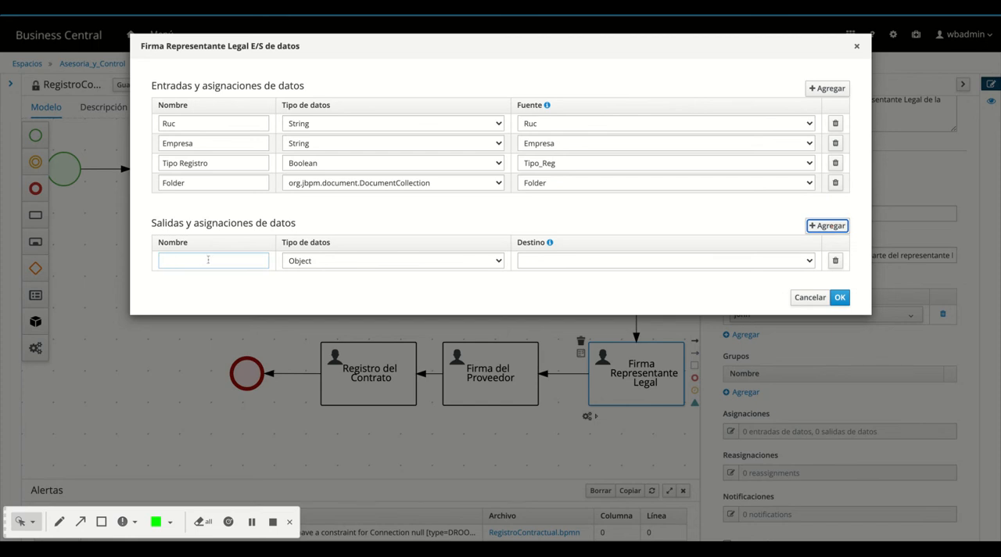
left_click(208, 259)
type("F")
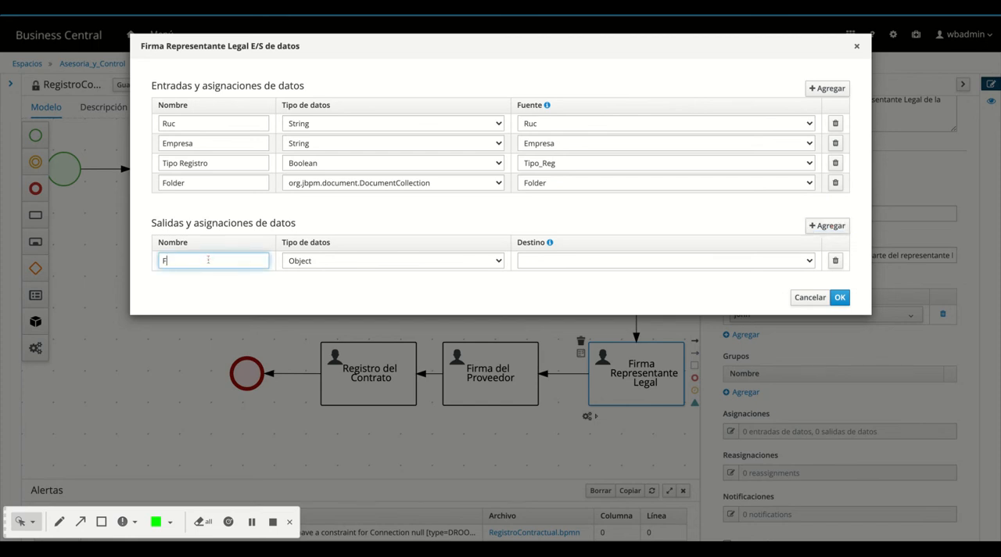
type("older")
key("Tab")
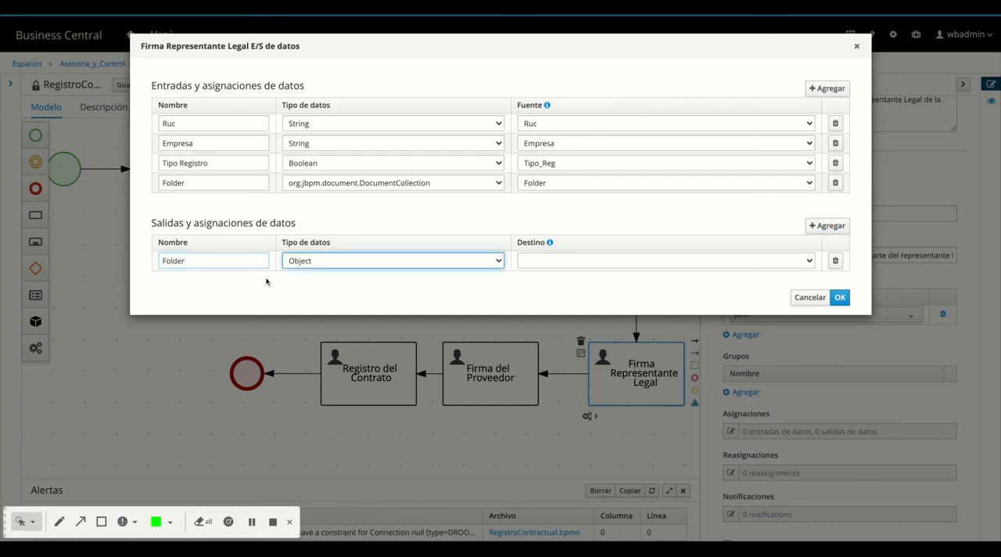
left_click(325, 263)
left_click(546, 258)
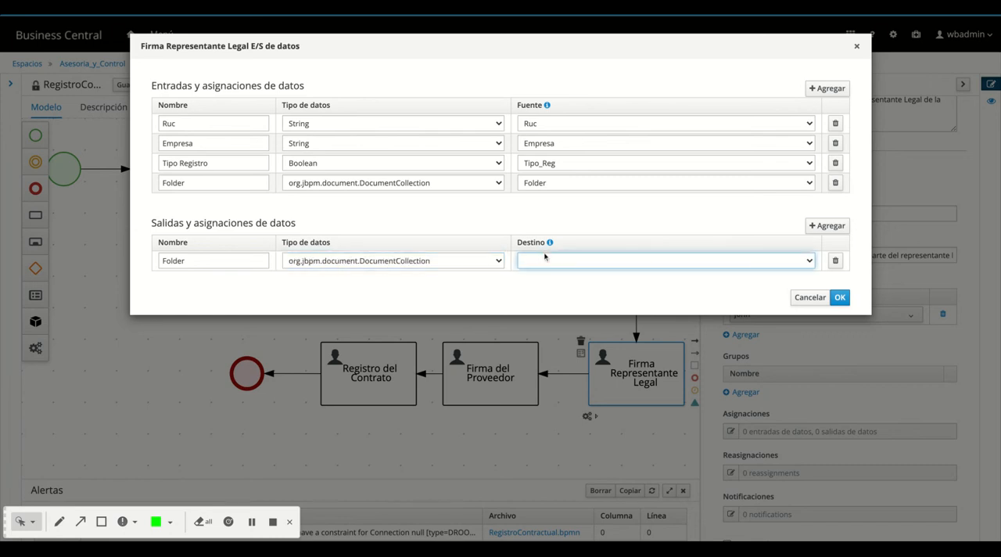
left_click(550, 258)
left_click(839, 297)
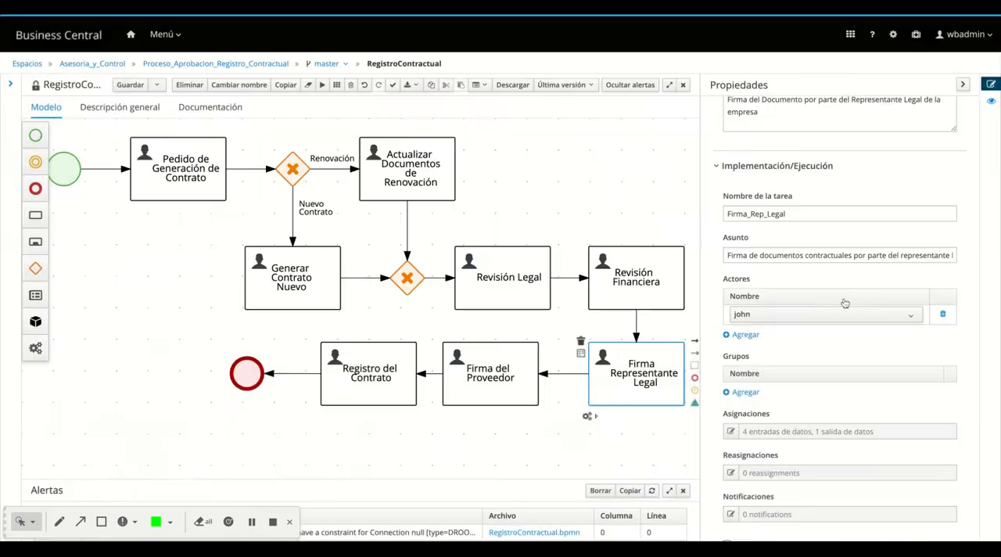
Add a data input Ruc of type String with source Ruc to the Revisión Legal task's assignments
left_click(520, 298)
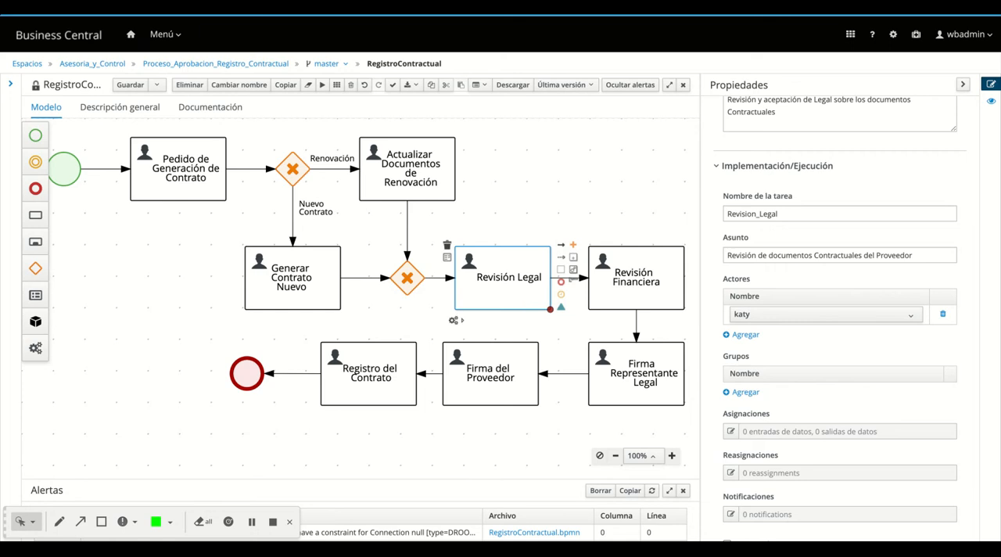
left_click(730, 432)
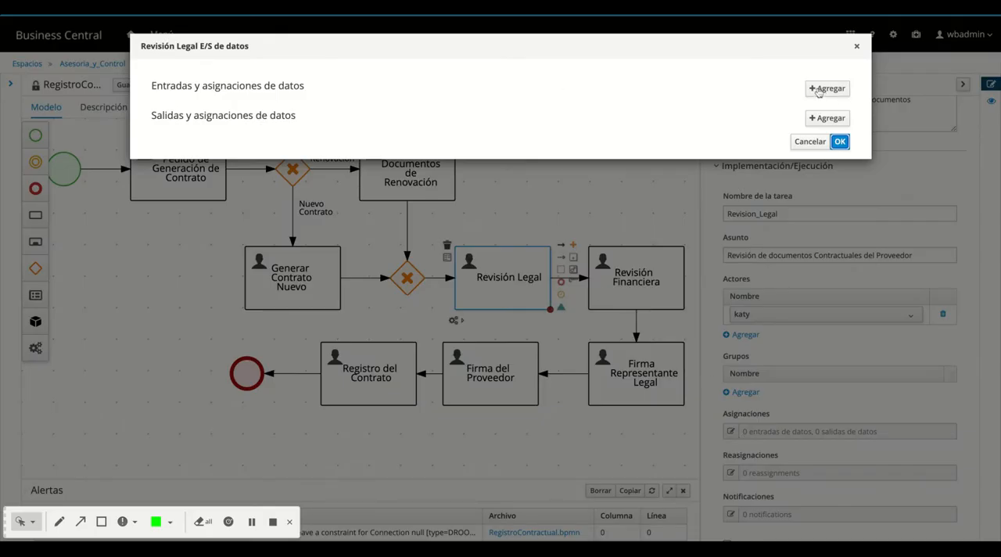
left_click(818, 88)
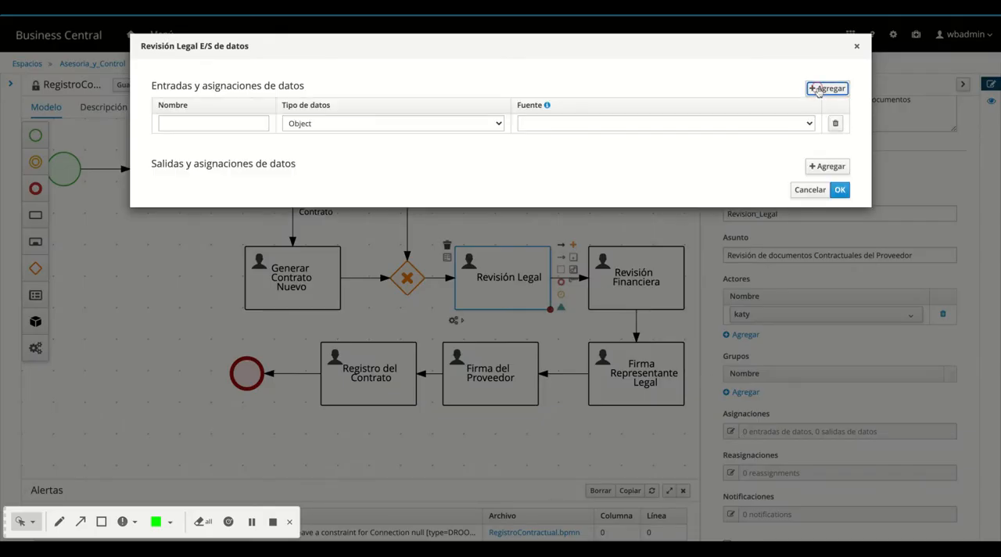
left_click(241, 123)
type("R")
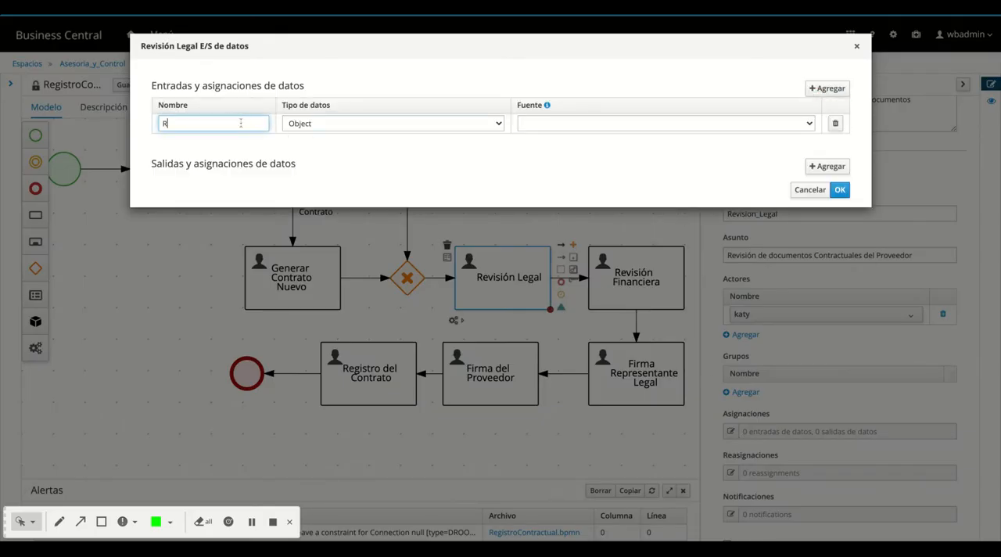
type("uc")
left_click(347, 123)
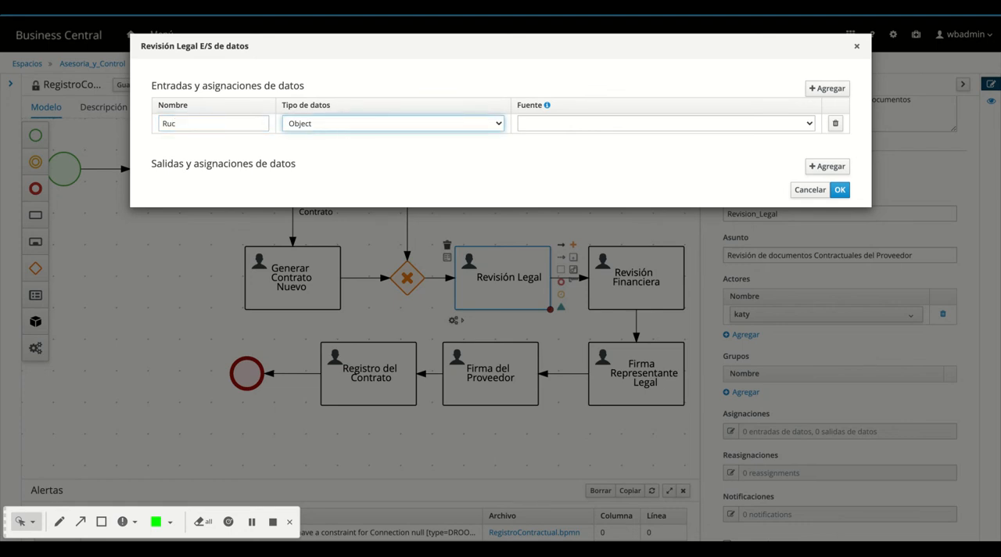
left_click(346, 138)
left_click(544, 125)
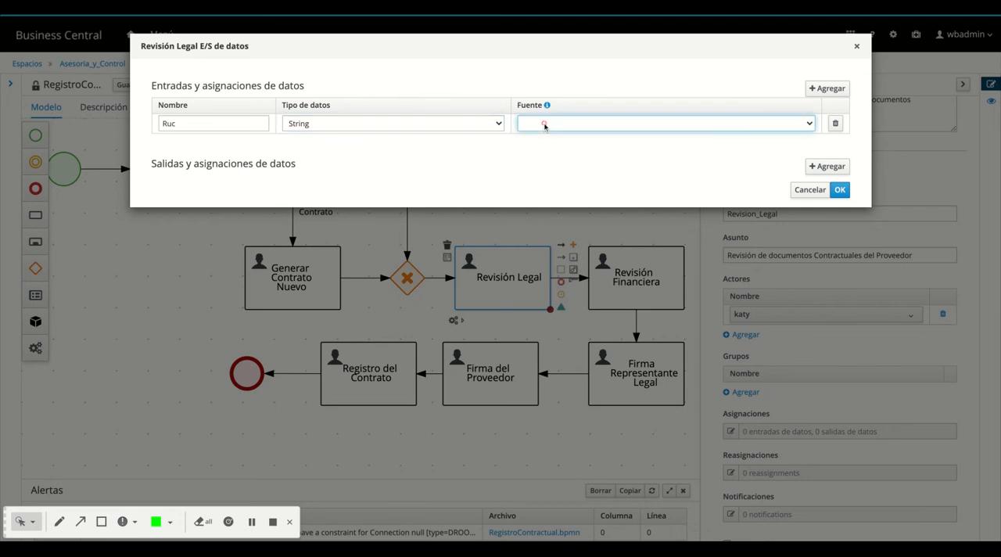
left_click(545, 138)
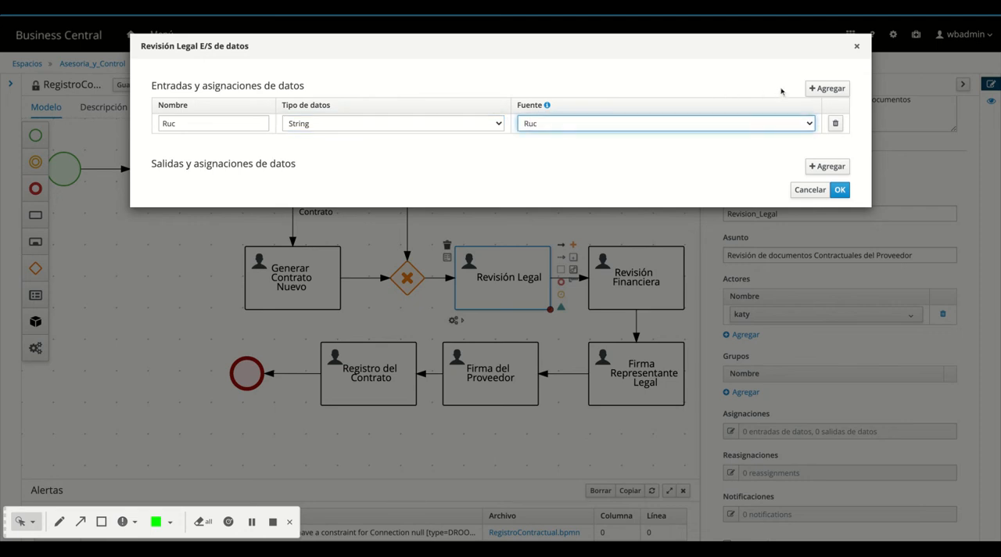
Add a data input Empresa of type String with source Empresa to the Revisión Legal task
left_click(827, 88)
left_click(214, 146)
type("Empresa")
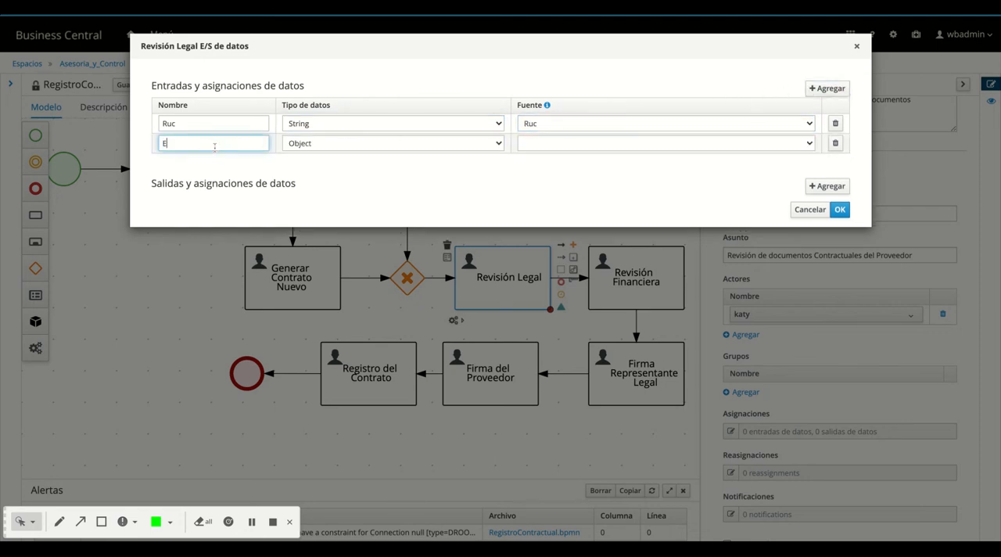
left_click(308, 145)
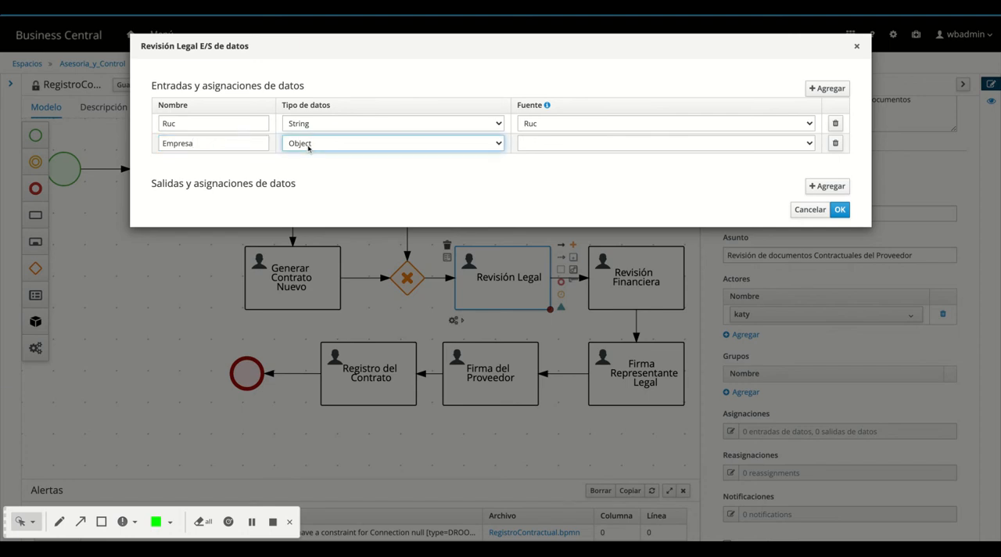
key("Down")
left_click(536, 145)
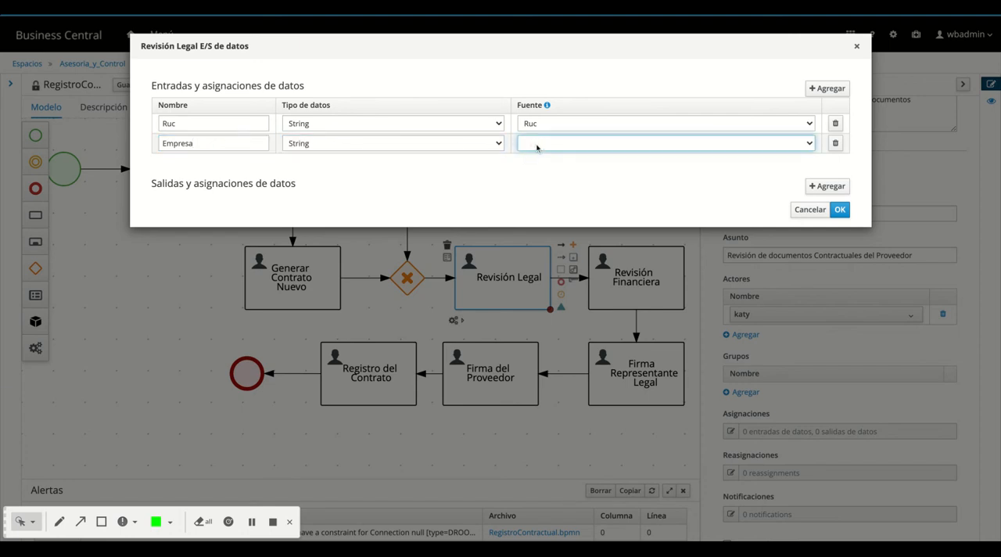
key("Down")
Add a data input "Tipo Registro" of type Boolean with source Tipo_Reg to the Revisión Legal task
left_click(826, 88)
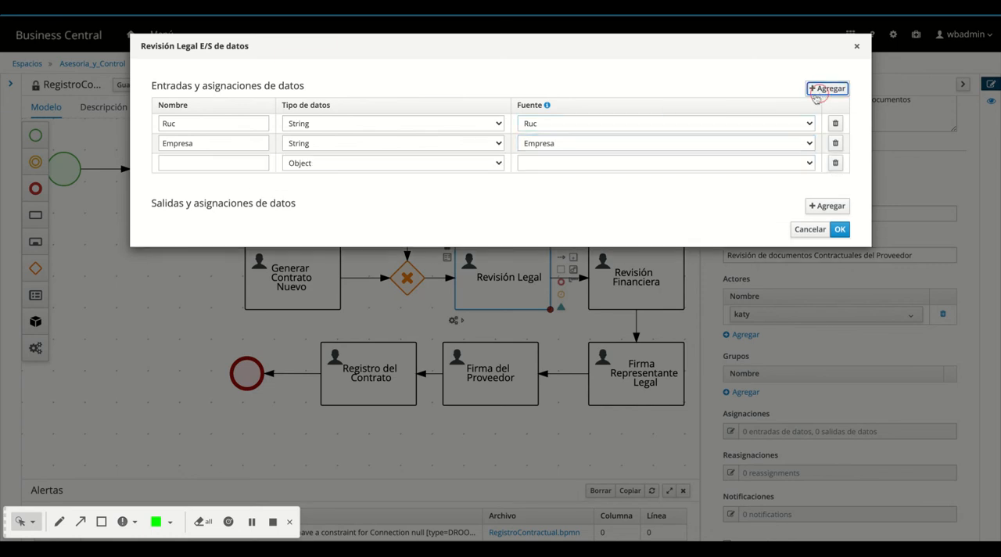
left_click(201, 166)
type("Tipo")
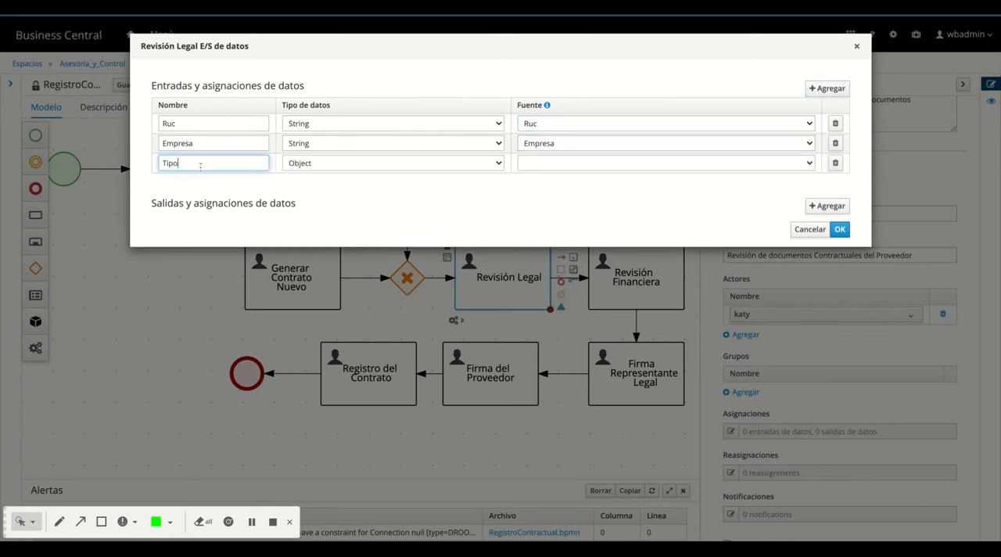
type(" Registro")
left_click(328, 161)
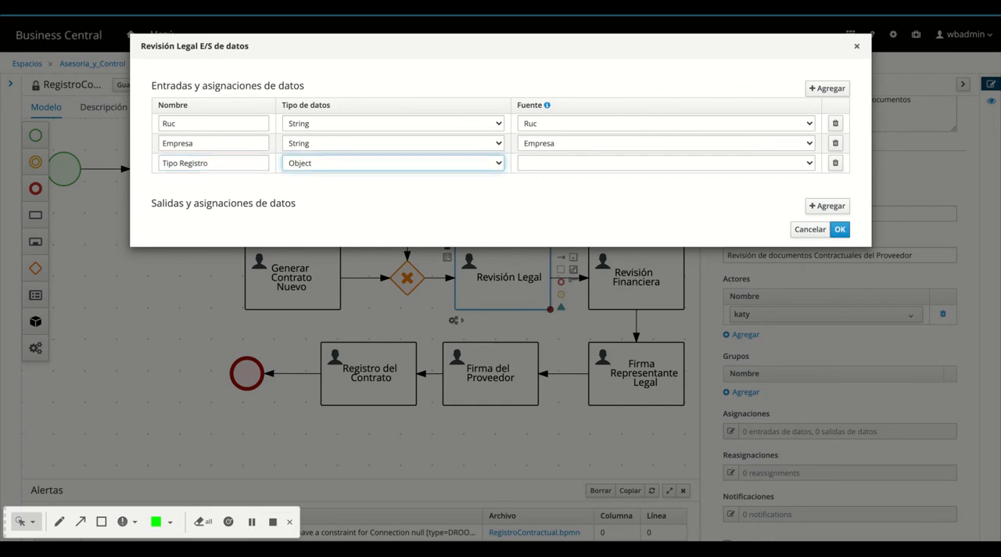
left_click(498, 168)
left_click(532, 165)
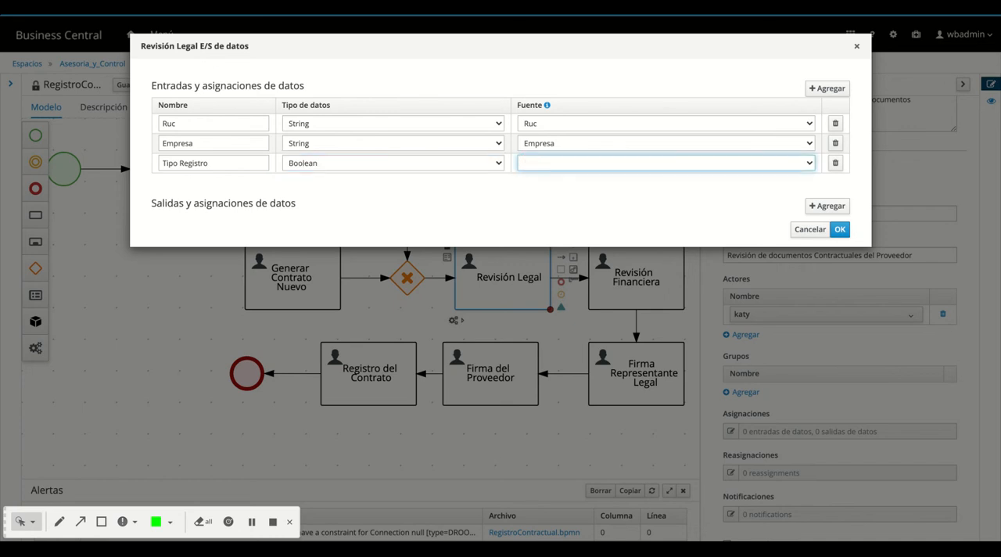
left_click(608, 164)
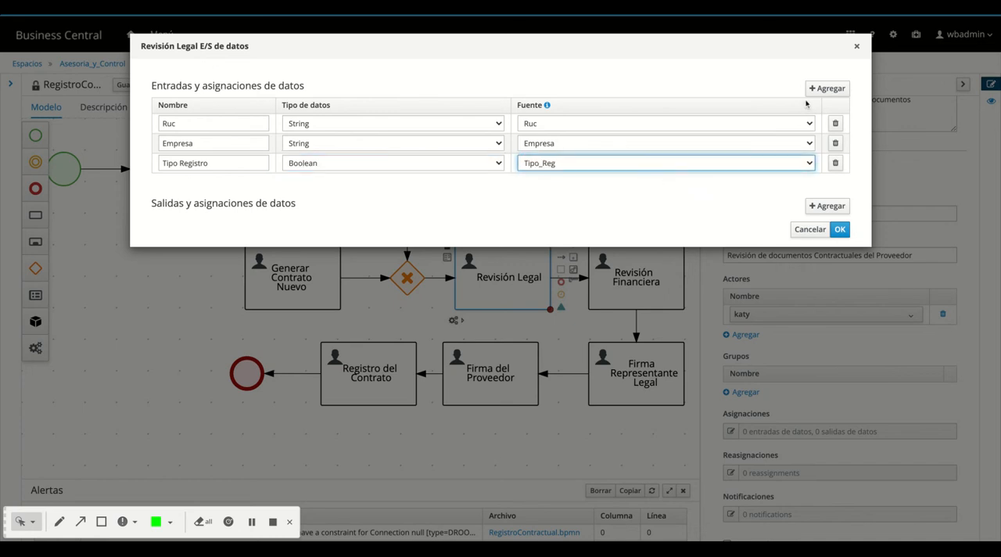
Add a data input Folder of type org.jbpm.document.DocumentCollection with source Folder to the Revisión Legal task
left_click(827, 88)
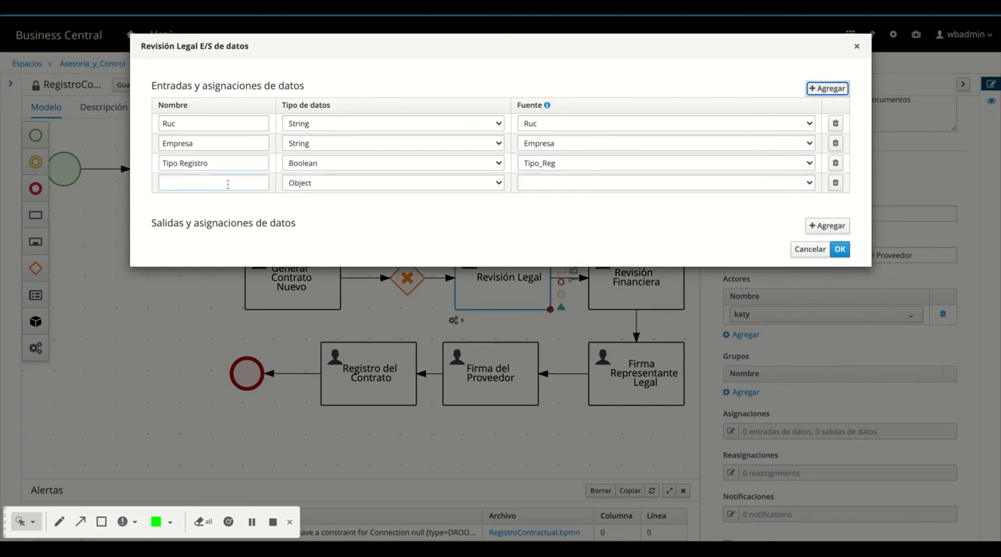
left_click(228, 184)
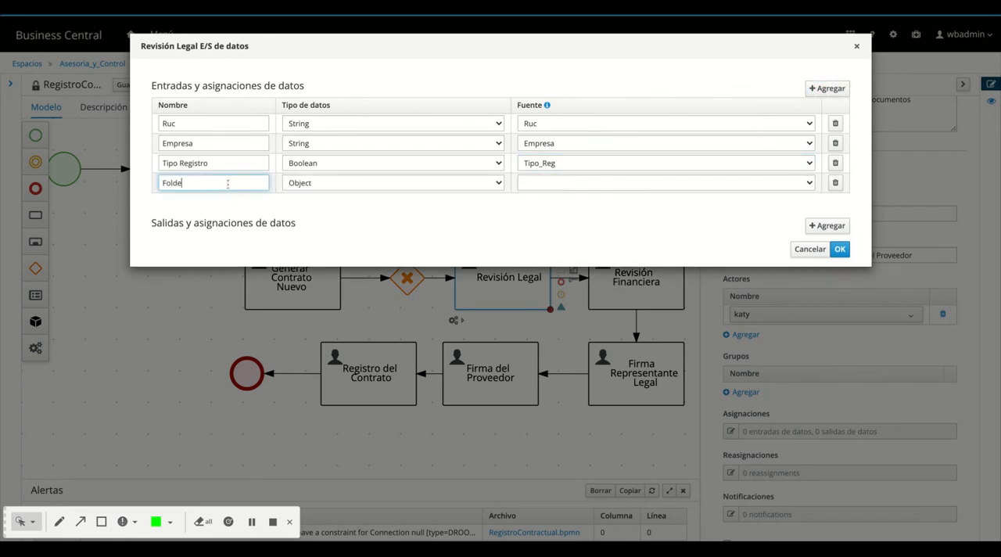
left_click(343, 184)
left_click(344, 185)
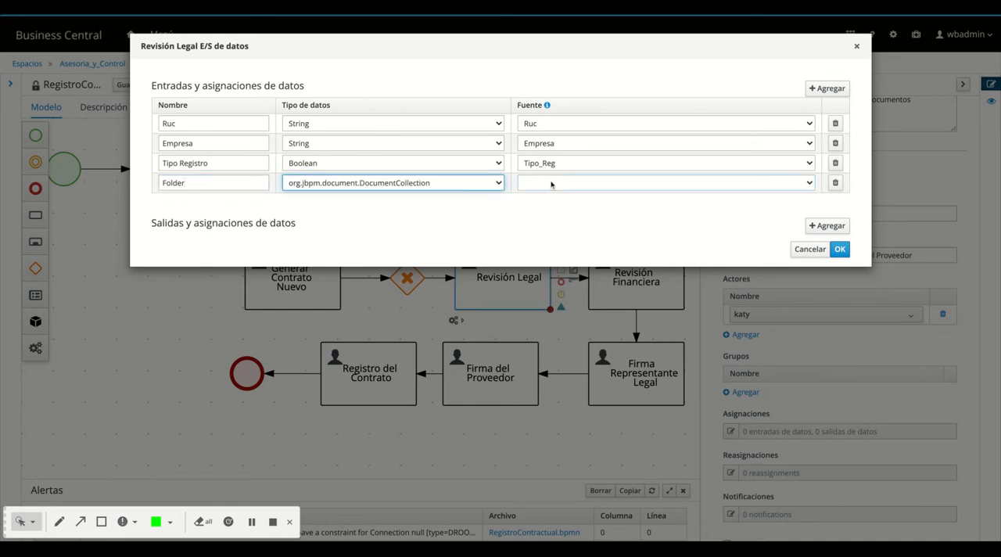
left_click(551, 184)
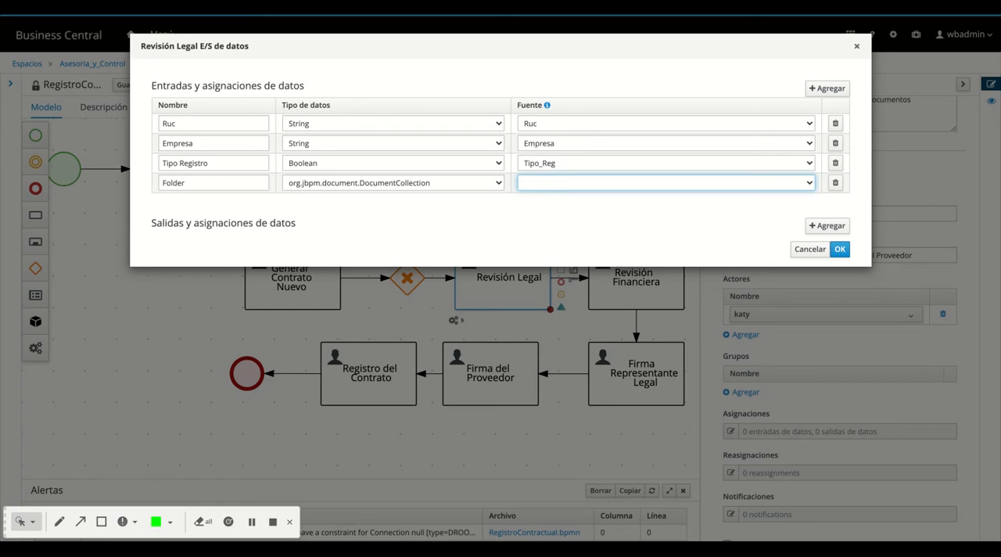
left_click(553, 174)
Add a data output Folder of type org.jbpm.document.DocumentCollection with destination Folder to the Revisión Legal task and accept the assignments
left_click(822, 226)
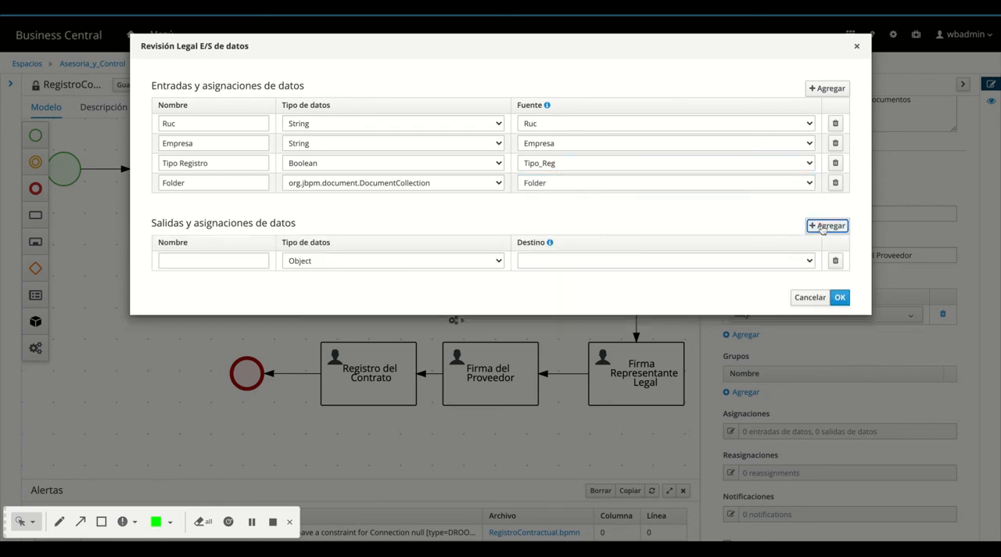
left_click(196, 258)
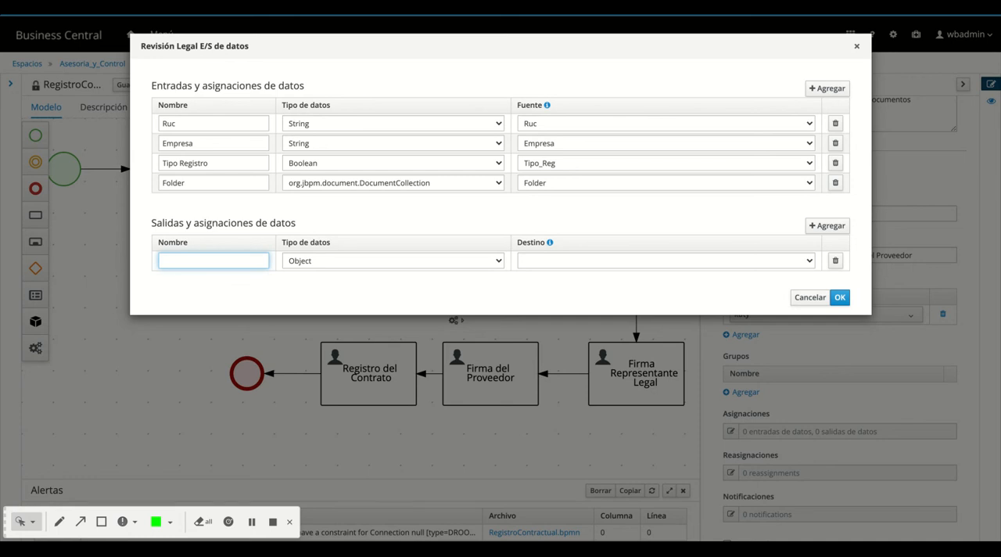
type("Folder")
left_click(322, 260)
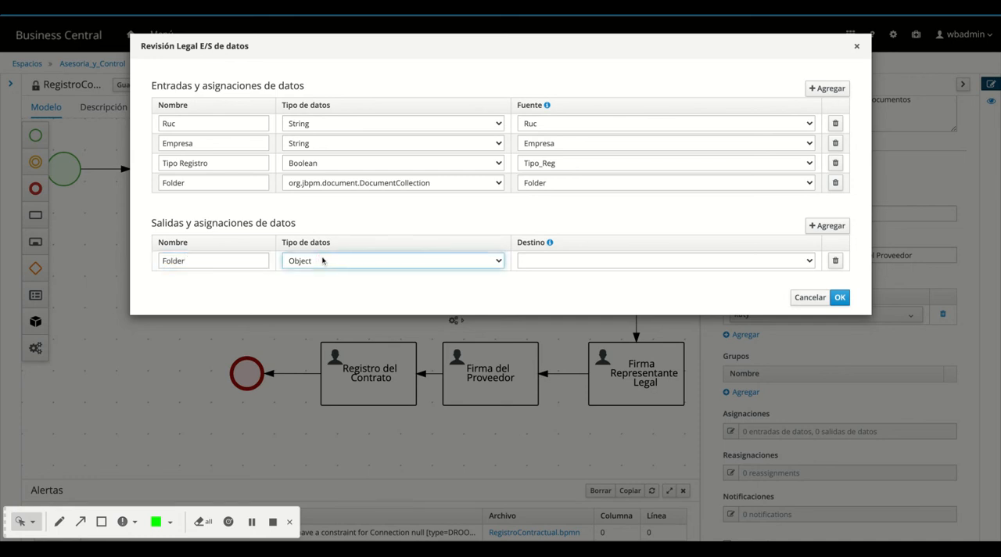
left_click(371, 288)
left_click(583, 261)
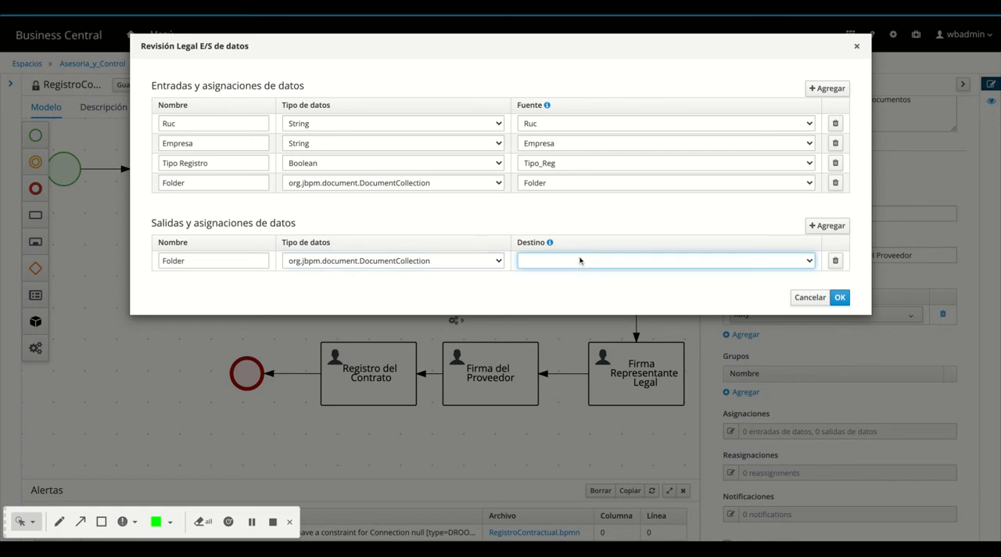
left_click(572, 252)
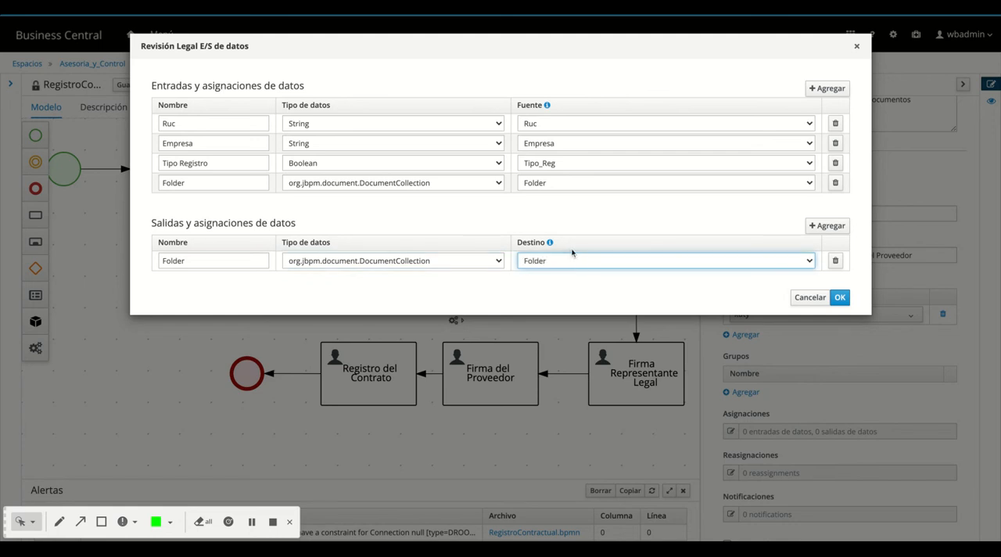
left_click(841, 297)
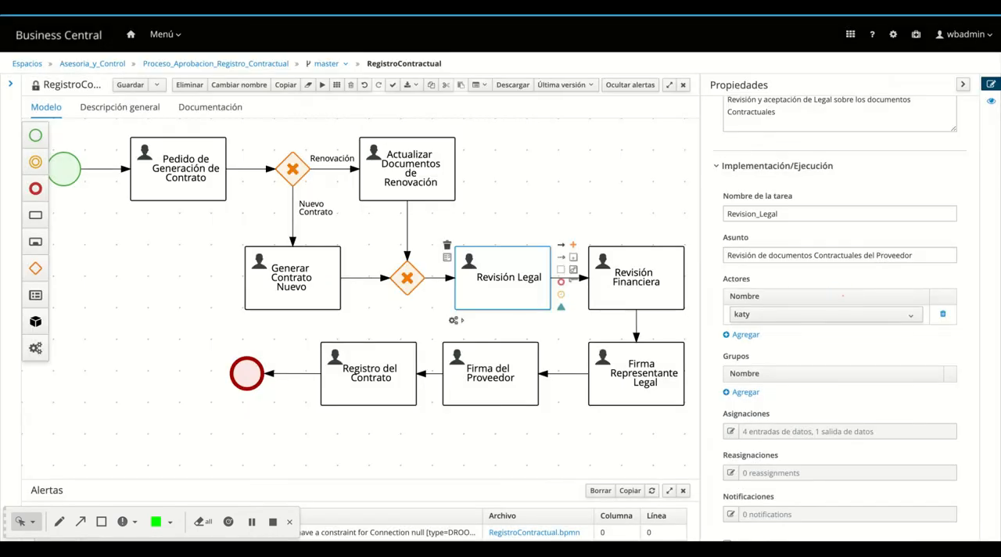
Add a data input Ruc of type String with source Ruc to the Revisión Financiera task's assignments
left_click(610, 298)
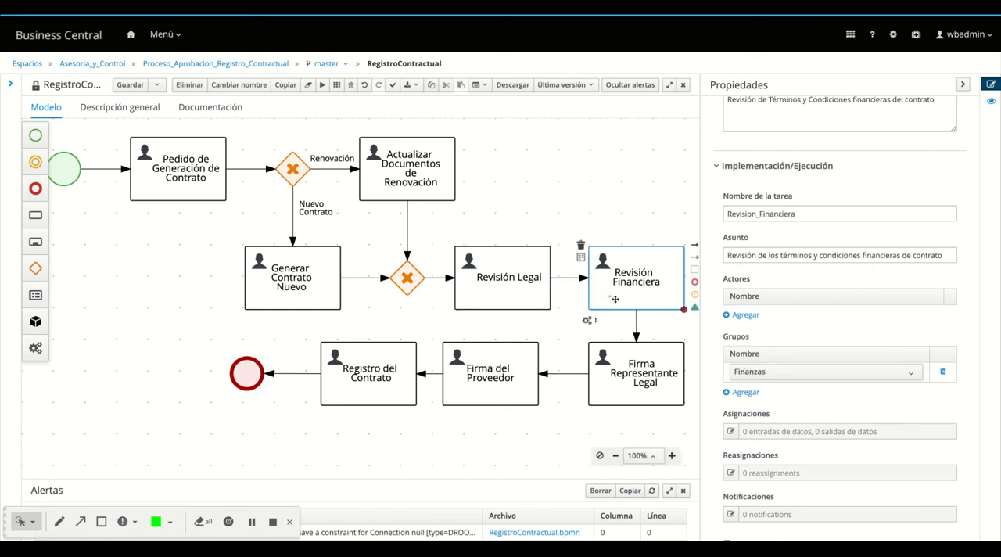
left_click(730, 432)
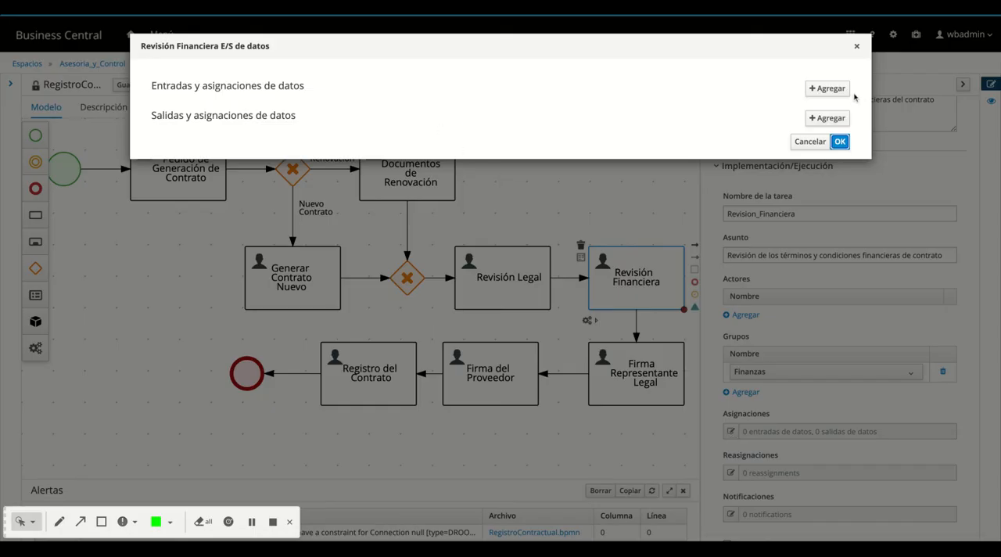
left_click(825, 88)
left_click(237, 122)
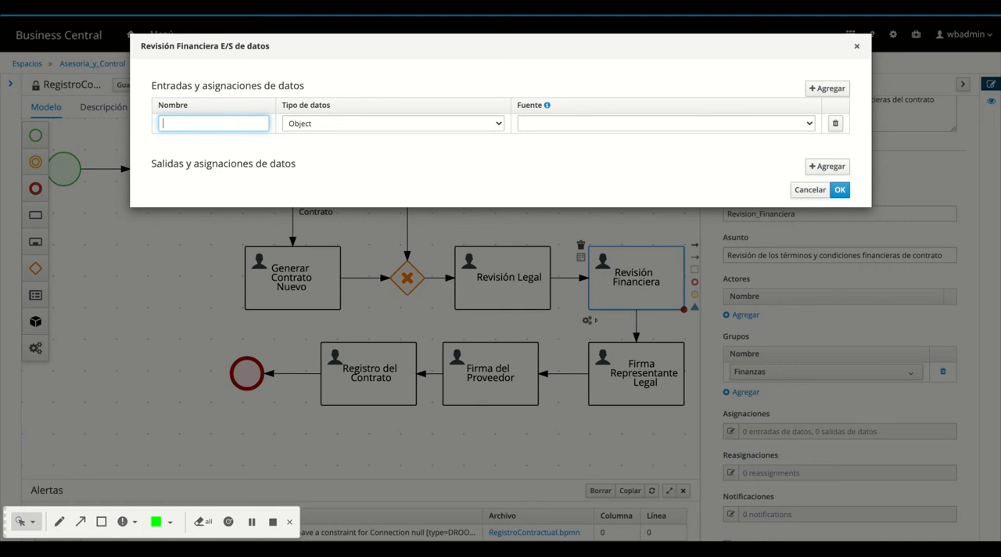
type("Ruc")
key("Tab")
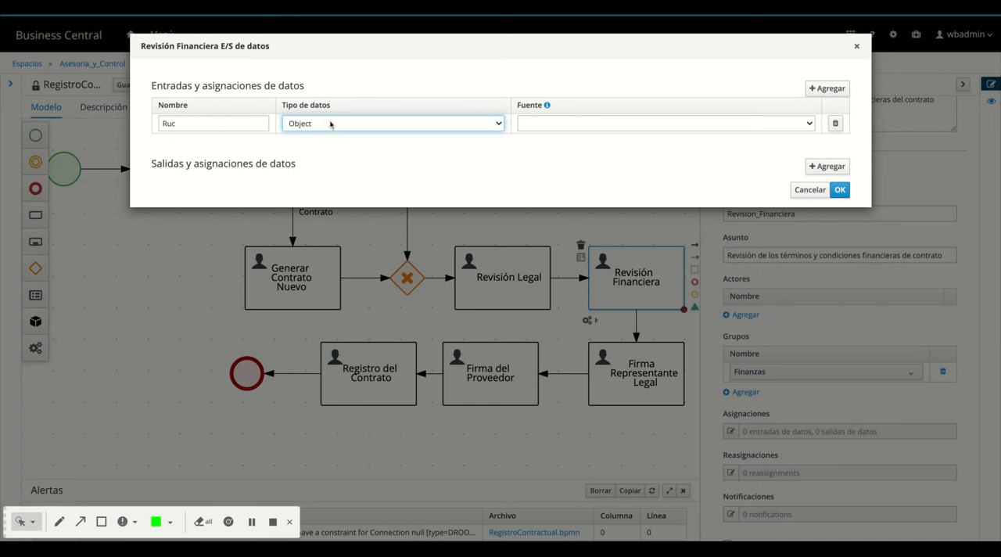
key("s")
left_click(538, 125)
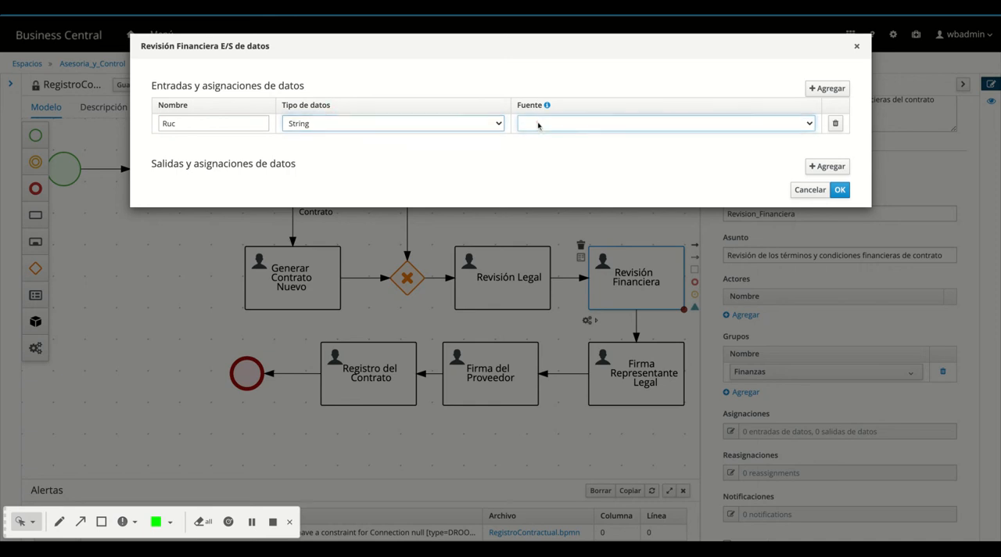
key("r")
Add a data input Empresa of type String with source Empresa to the Revisión Financiera task
left_click(826, 89)
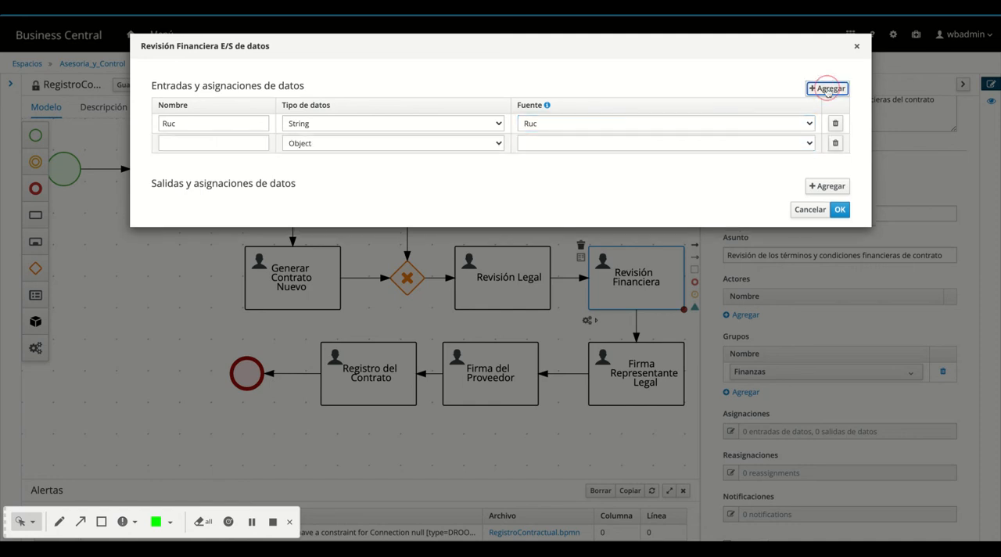
left_click(185, 144)
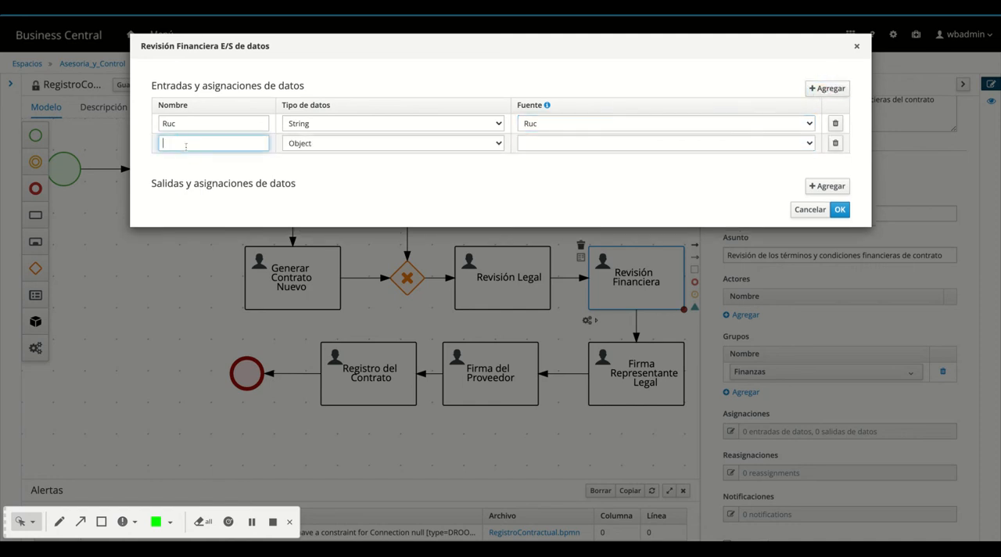
type("Empresa")
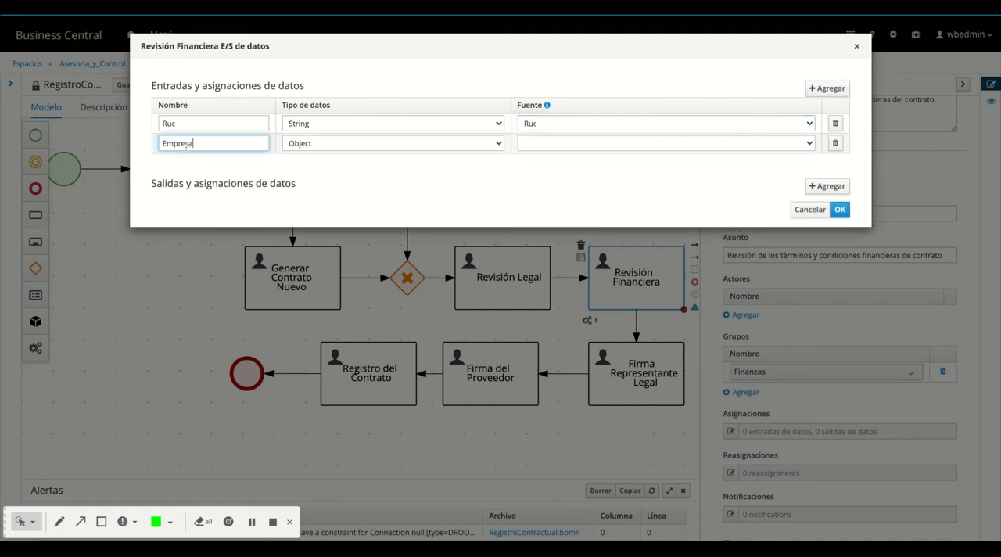
left_click(336, 142)
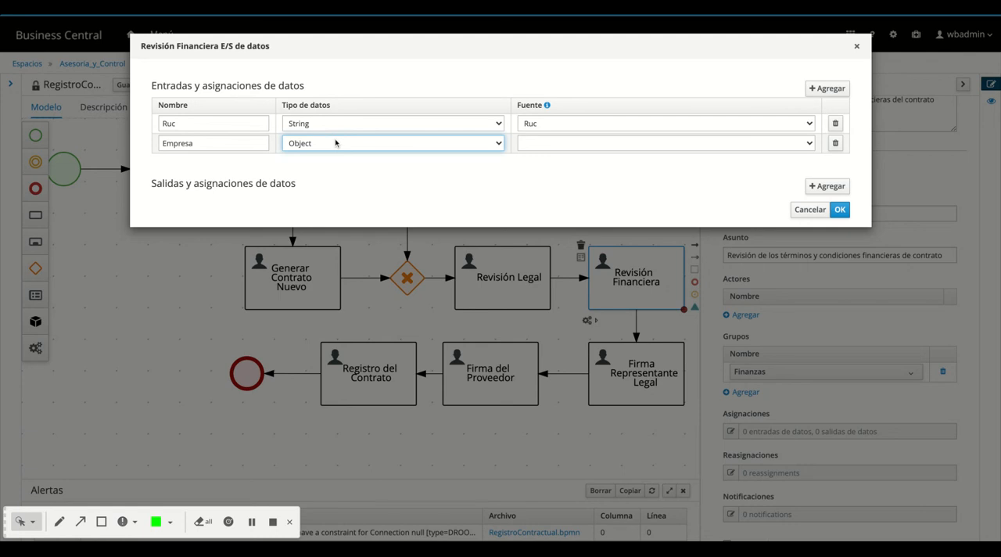
left_click(337, 153)
left_click(558, 149)
left_click(670, 129)
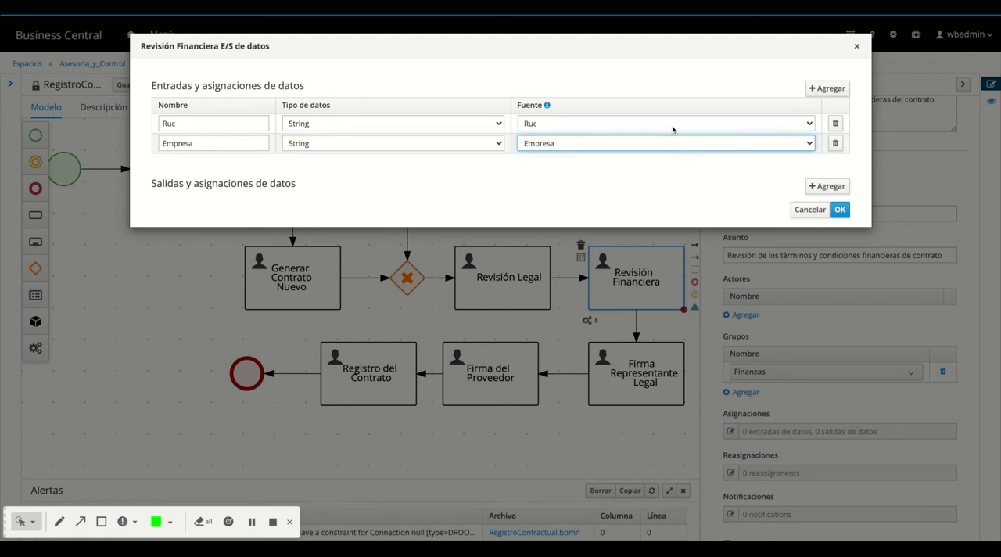
Add a data input "Tipo Registro" of type Boolean with source Tipo_Reg to the Revisión Financiera task
left_click(827, 88)
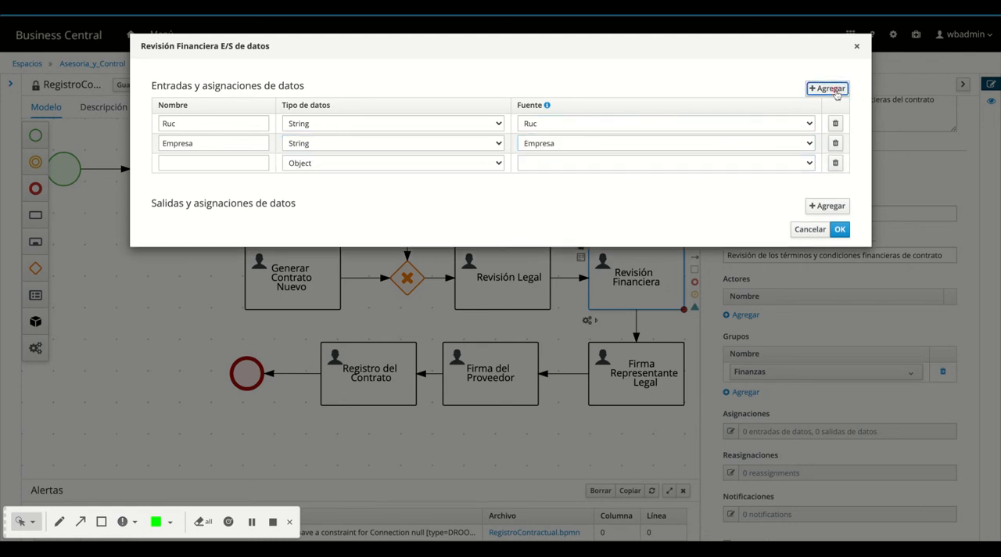
left_click(181, 164)
type("Tipo")
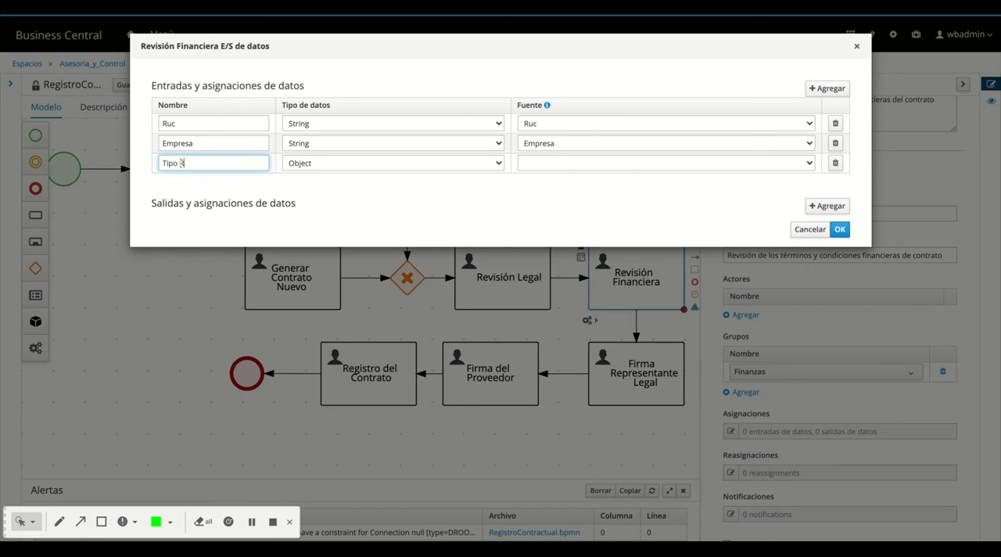
type(" Registro")
key("Tab")
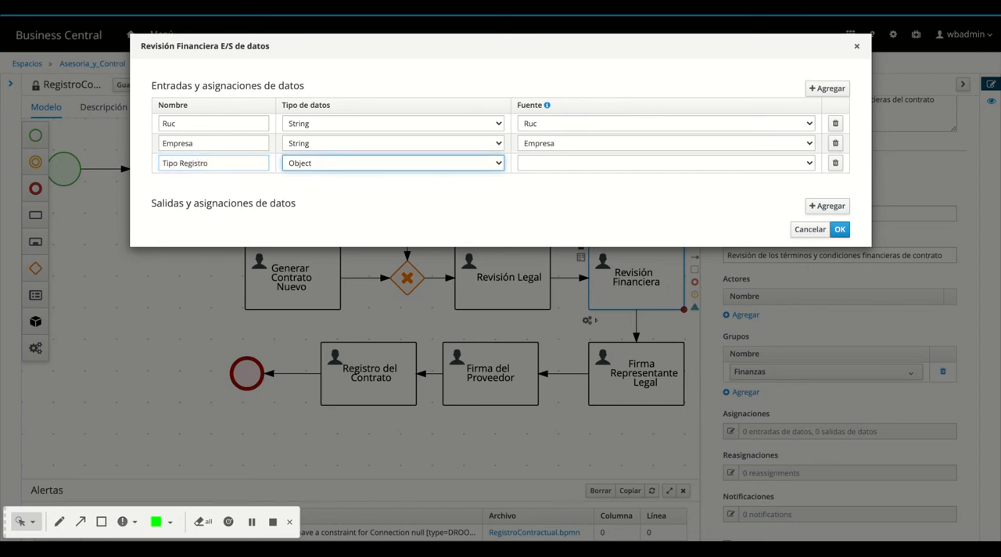
left_click(296, 166)
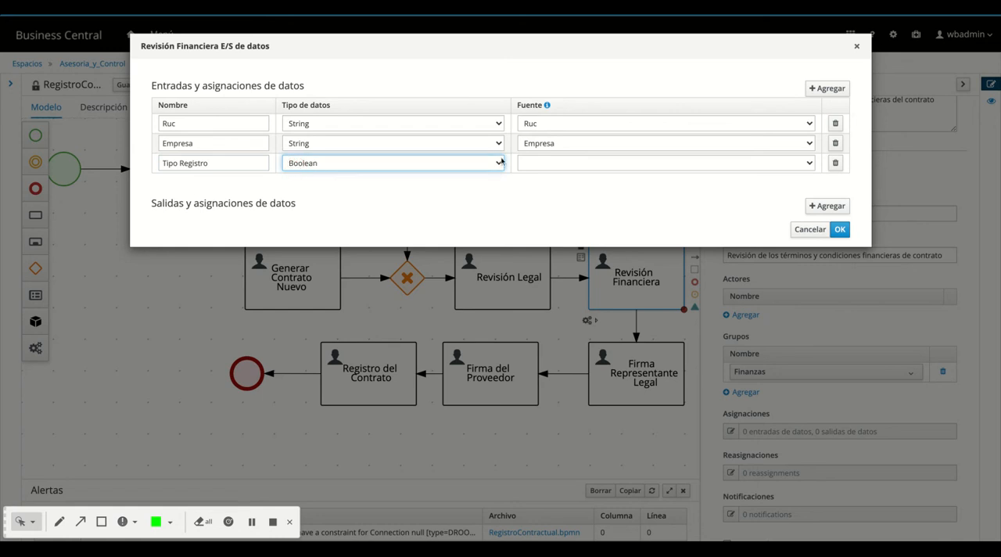
left_click(604, 165)
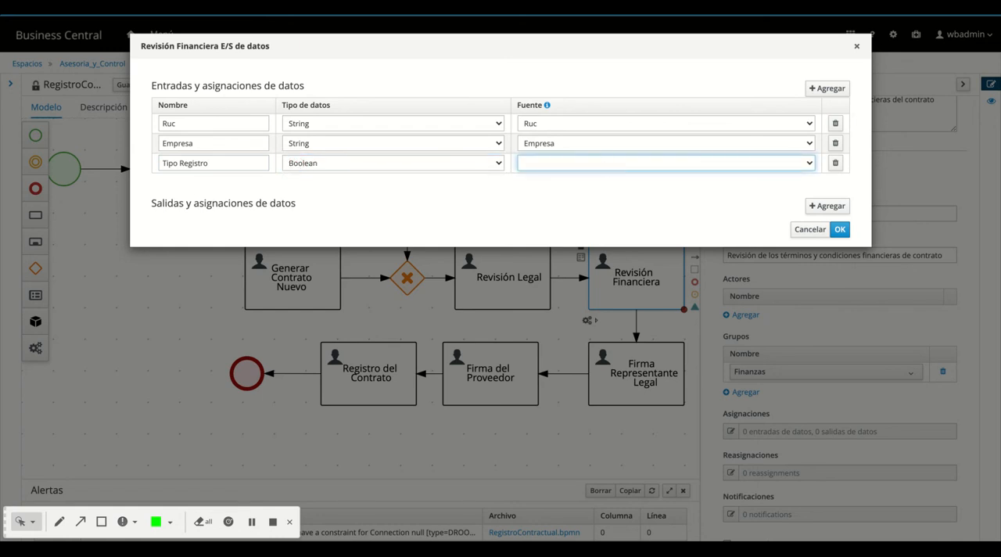
left_click(651, 152)
Add a data input Folder of type org.jbpm.document.DocumentCollection with source Folder to the Revisión Financiera task
left_click(827, 89)
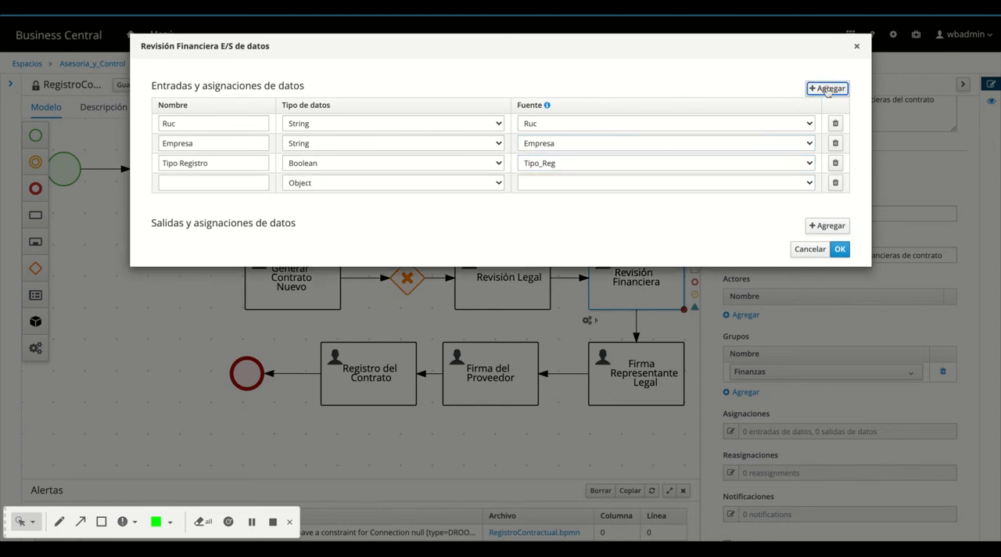
left_click(234, 183)
type("Folder")
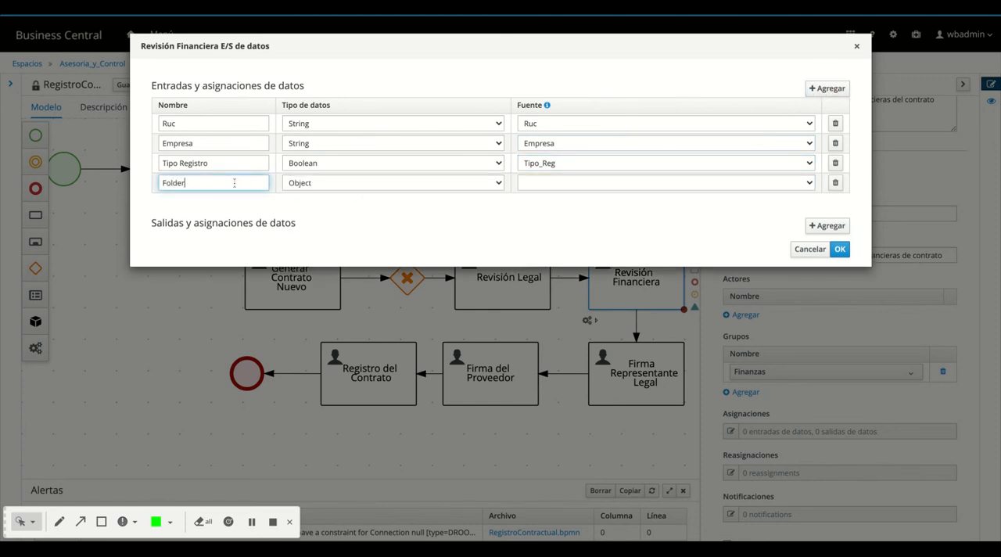
left_click(315, 183)
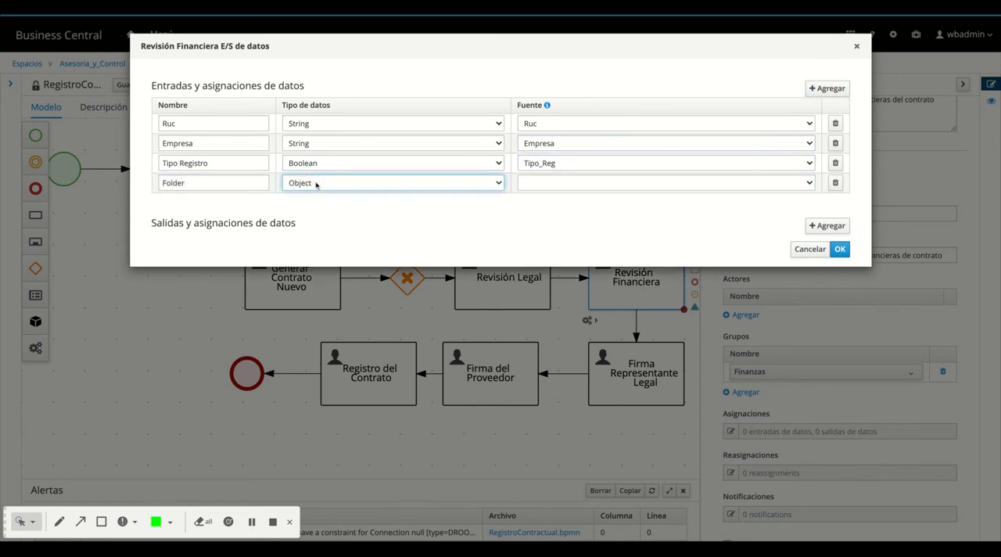
left_click(315, 185)
left_click(537, 184)
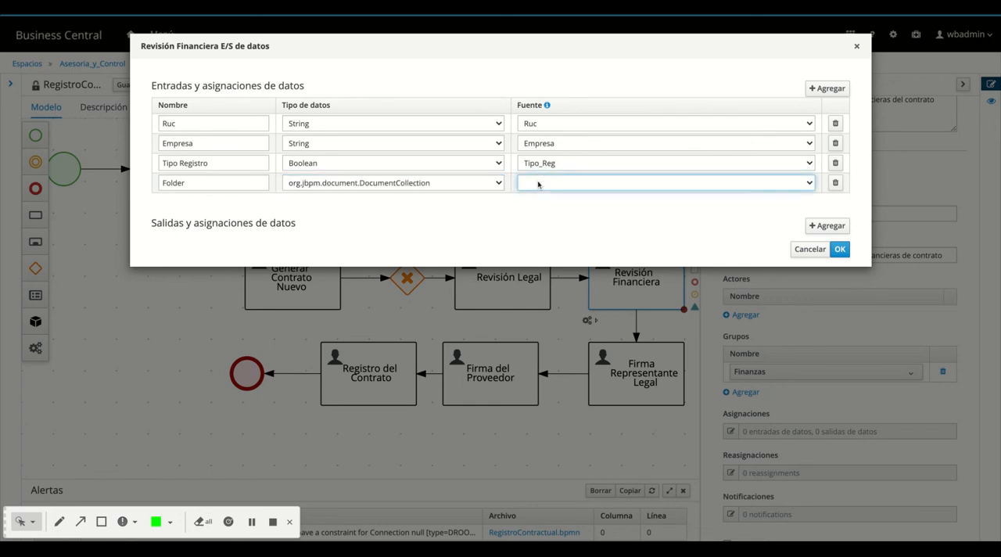
left_click(630, 224)
Add a data output Folder of type org.jbpm.document.DocumentCollection with destination Folder to the Revisión Financiera task and accept the assignments
left_click(827, 225)
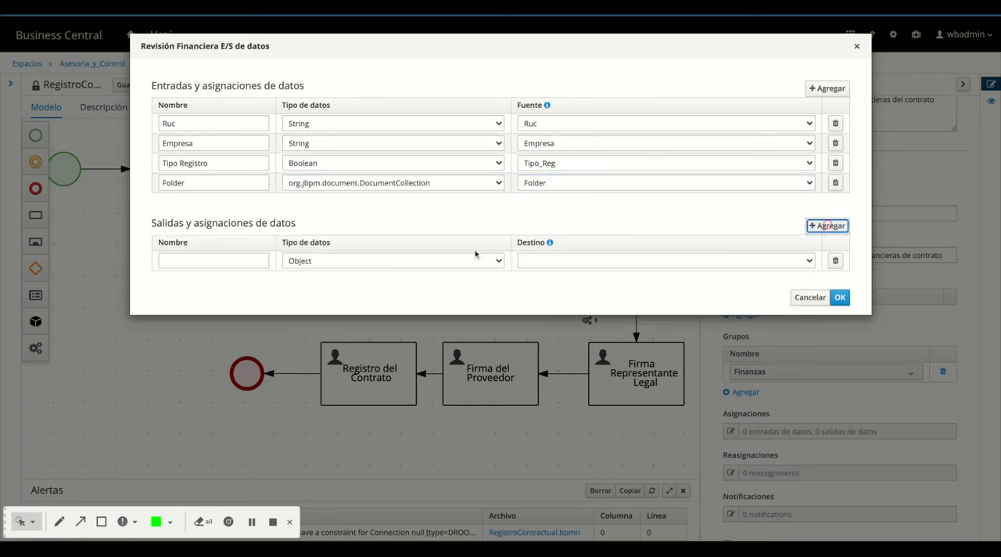
left_click(189, 260)
type("Fold")
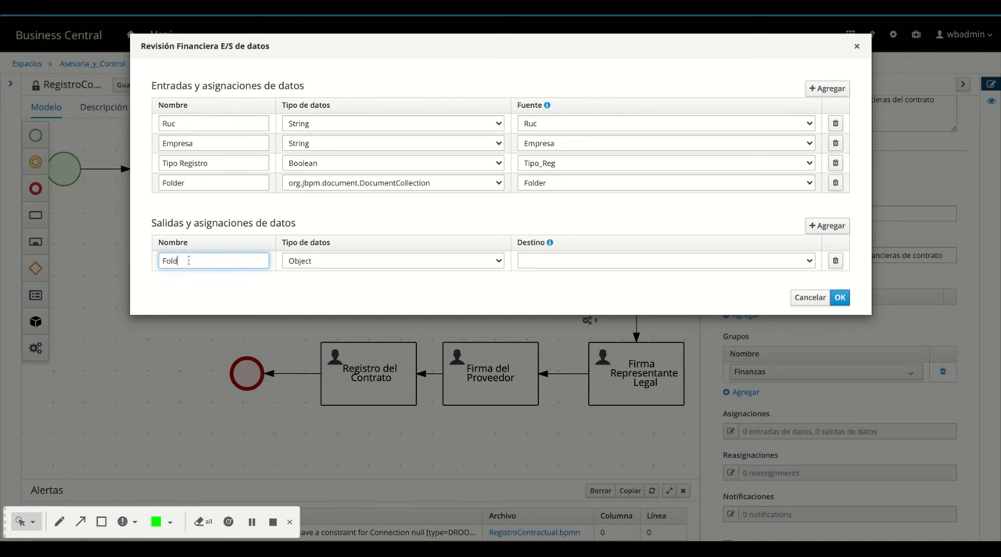
type("er")
left_click(344, 262)
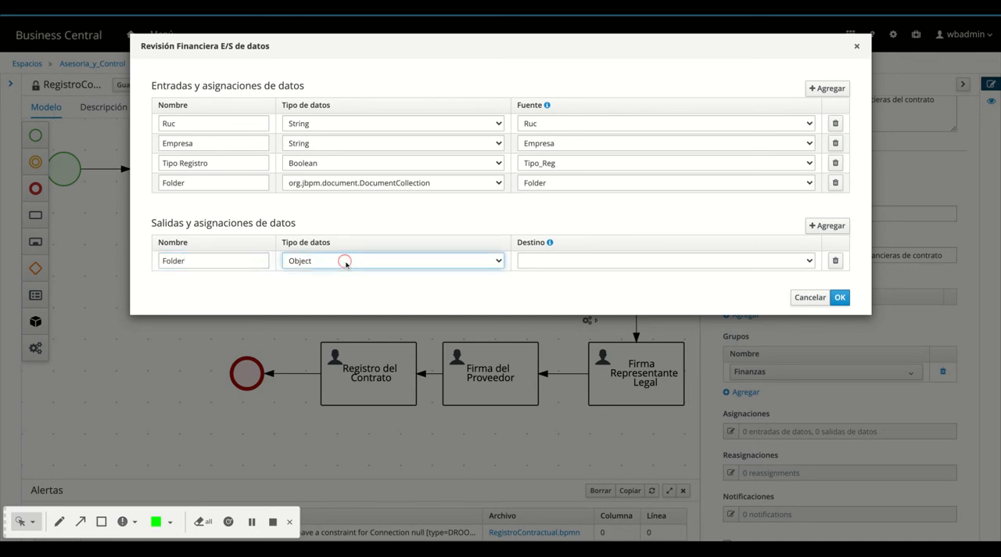
left_click(346, 265)
left_click(575, 260)
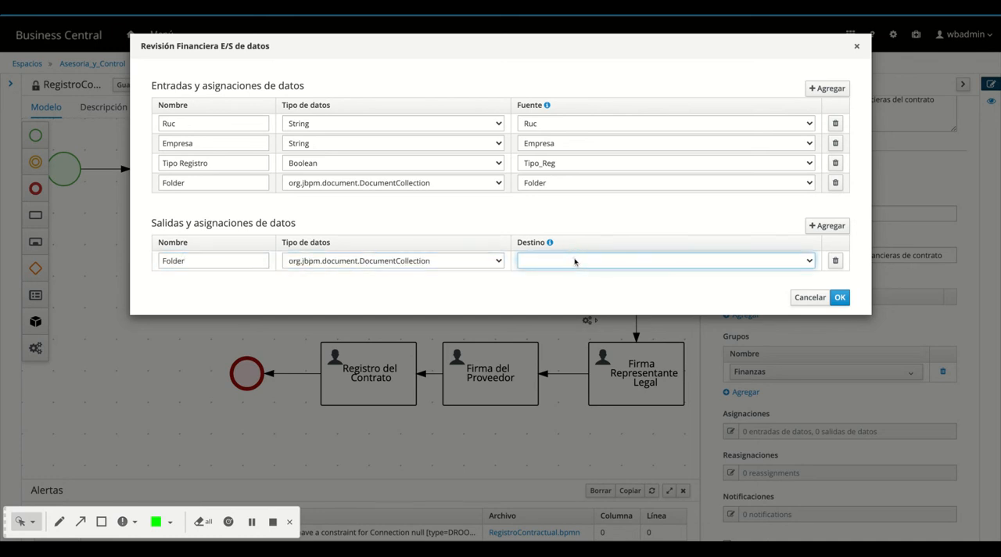
left_click(839, 297)
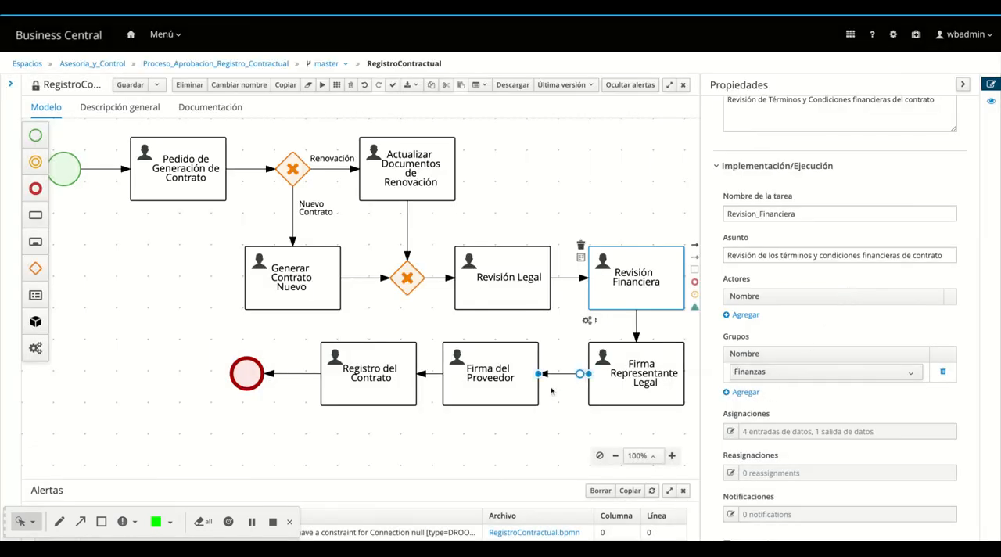
Shift the Firma del Proveedor task horizontally so it lines up beneath the Revisión Legal task
left_click(470, 394)
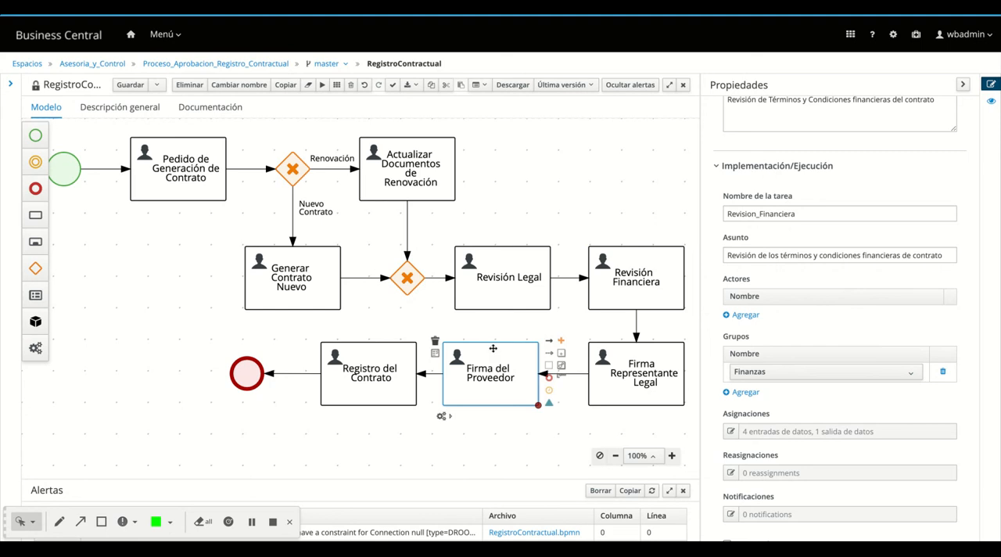
left_click_drag(493, 348, 522, 347)
left_click(528, 446)
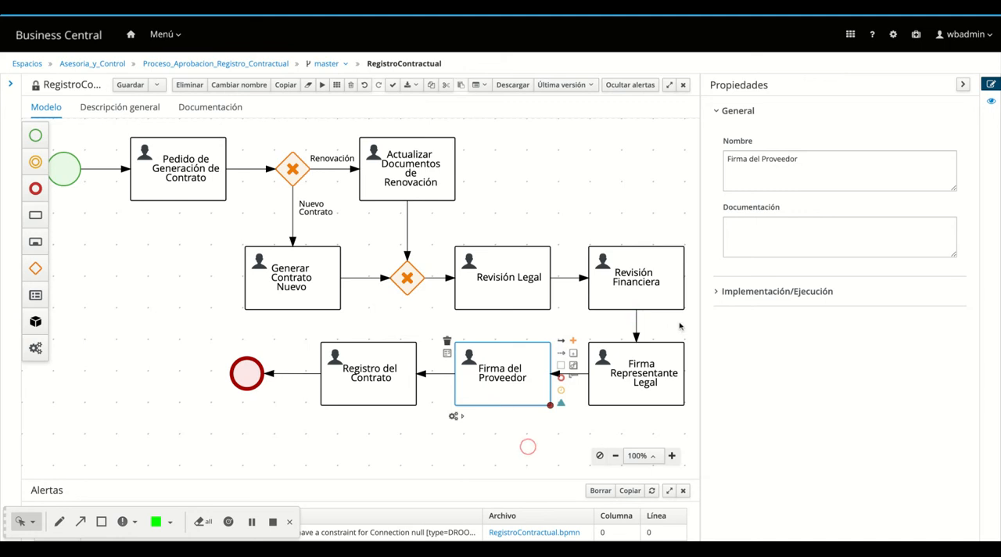
Document the Firma del Proveedor task as "Firma de los documentos contractuales por parte del Proveedor"
left_click(742, 232)
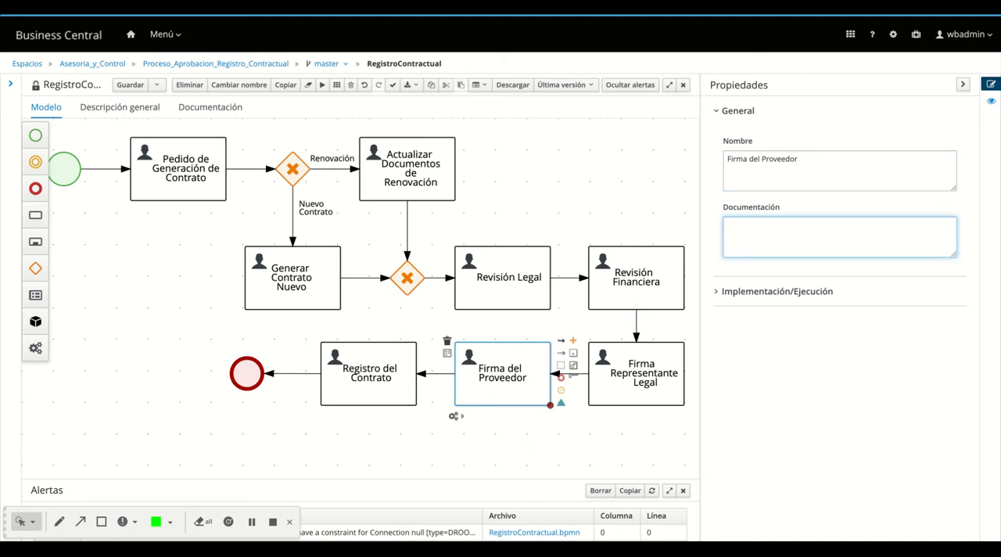
type("L")
key("BackSpace")
type("Firma de los documentos contractuales por par")
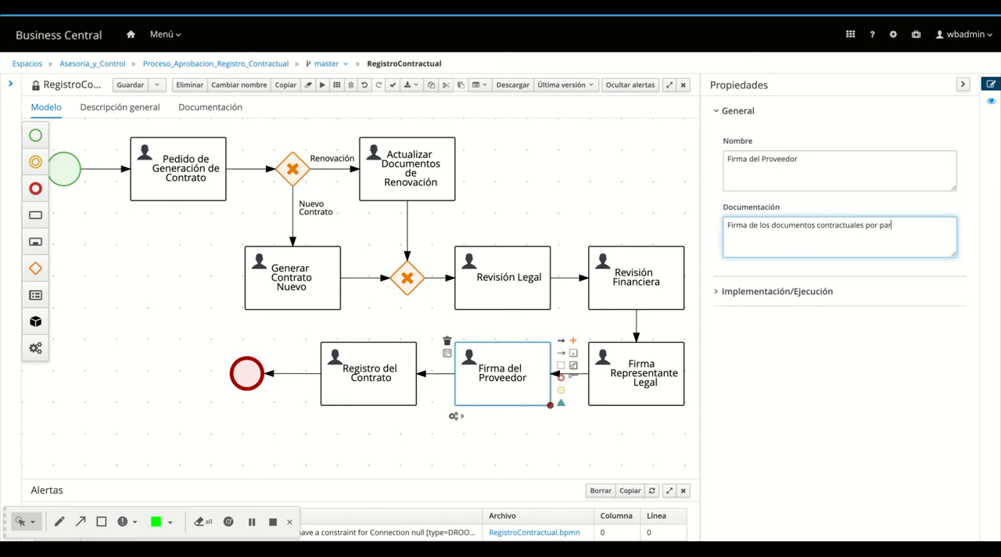
type("te del P")
type("ROVEE")
type("rove")
type("edor")
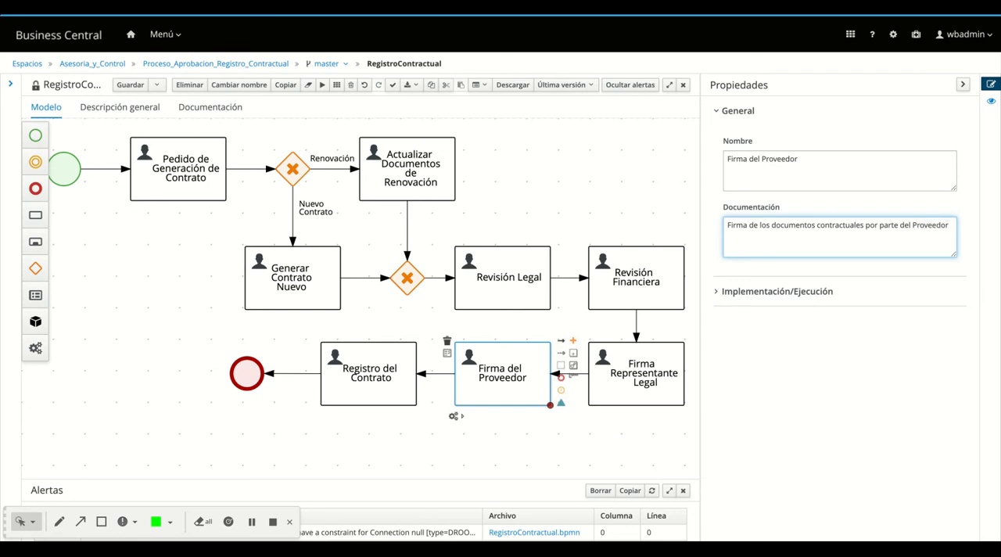
Set the Firma del Proveedor task's implementation task name to Firma_Proveedor
left_click(723, 292)
double_click(735, 339)
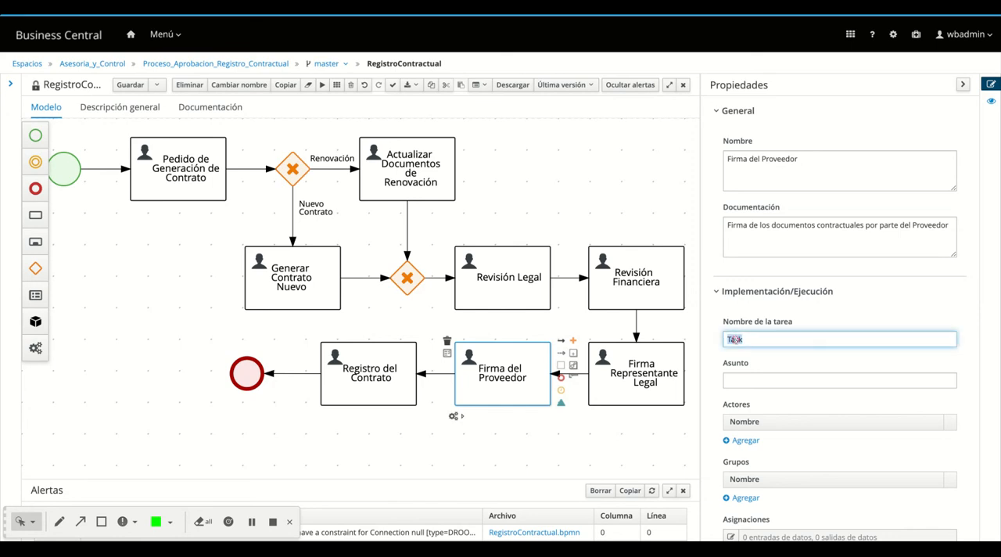
type("Firma_proveedor")
key("BackSpace")
key("BackSpace")
key("BackSpace")
type("Proveedor")
Set the Firma del Proveedor task's subject to "Firma de los documentos contractuales por parte del Proveedor"
left_click(760, 383)
type("Firma d")
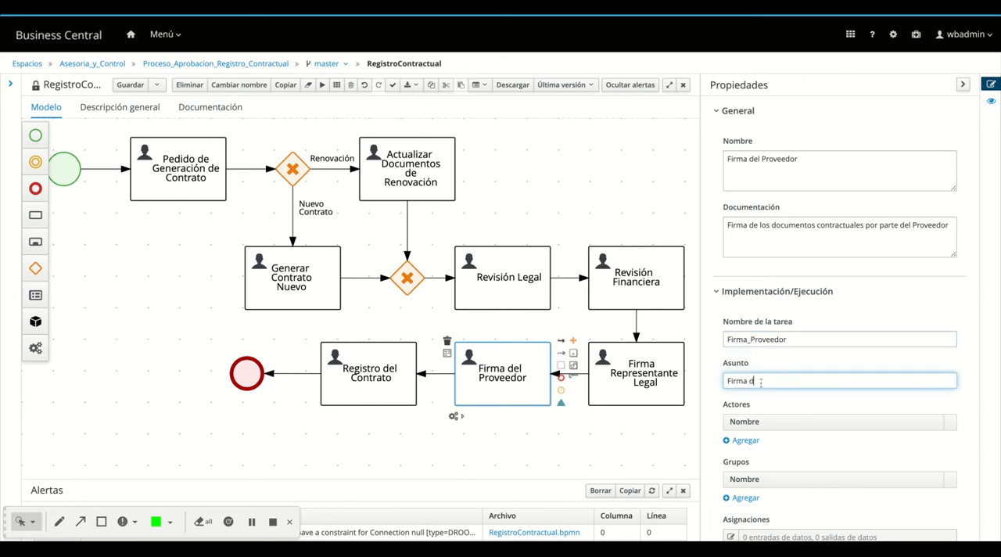
type("e los documentos contractuales por par")
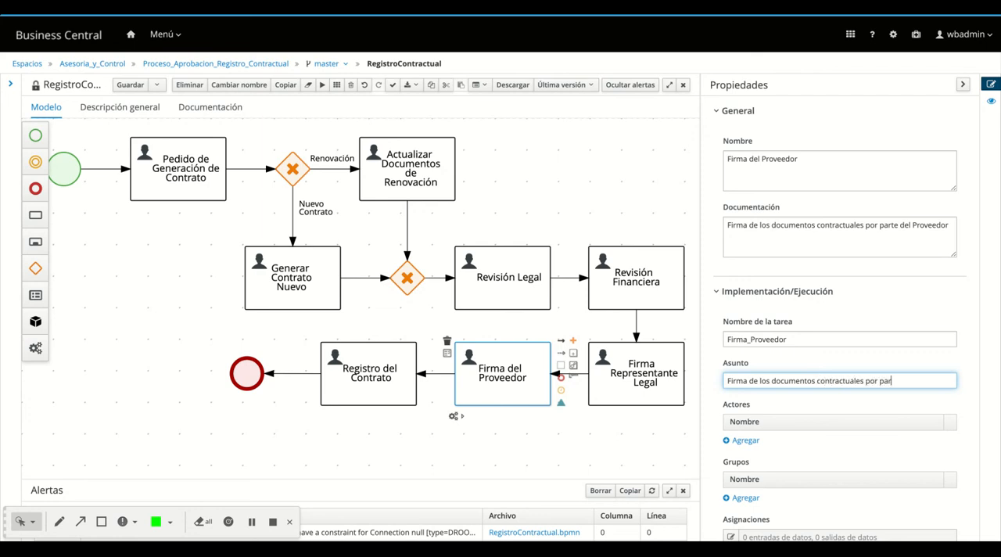
type("te del Proveedor")
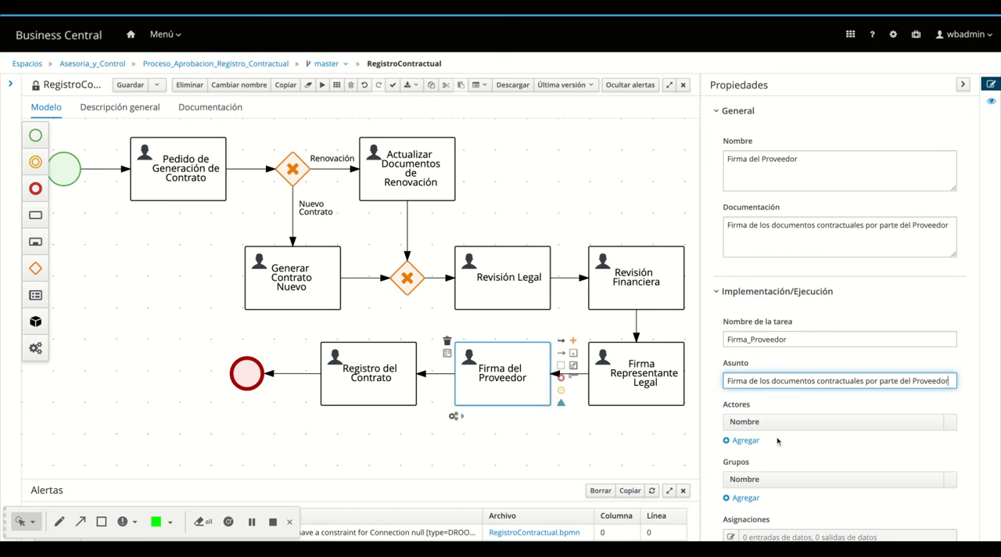
Assign the sales group to the Firma del Proveedor task
scroll(777, 442, "down", 1)
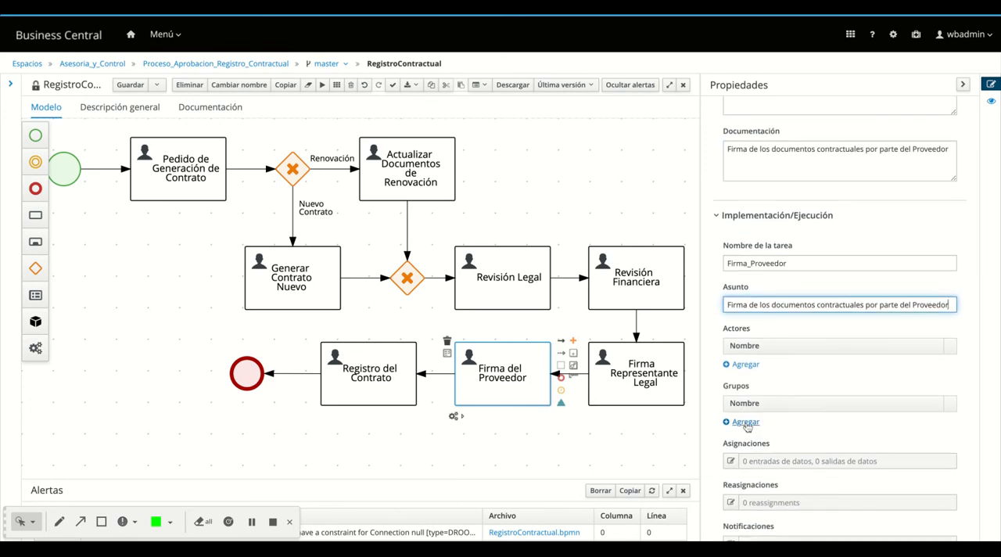
left_click(745, 422)
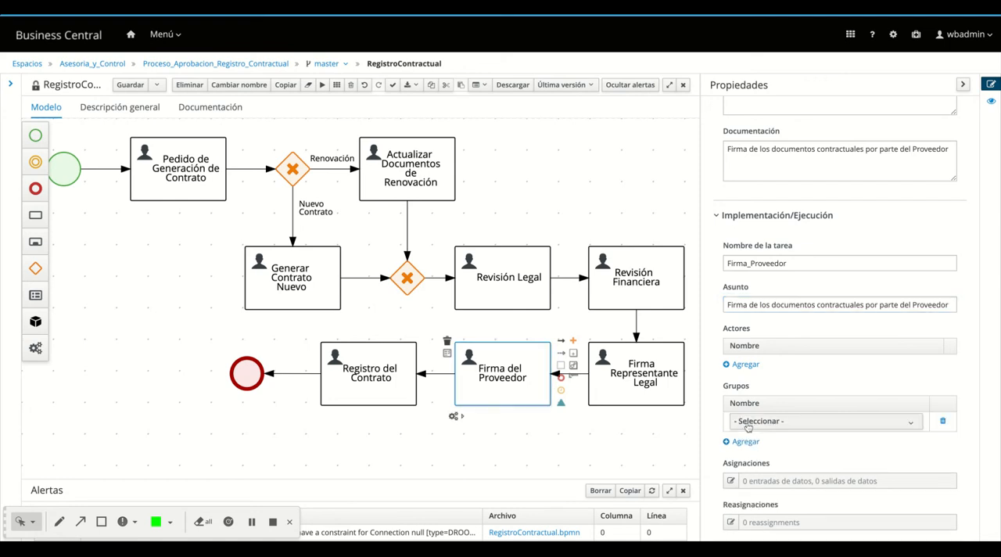
left_click(758, 425)
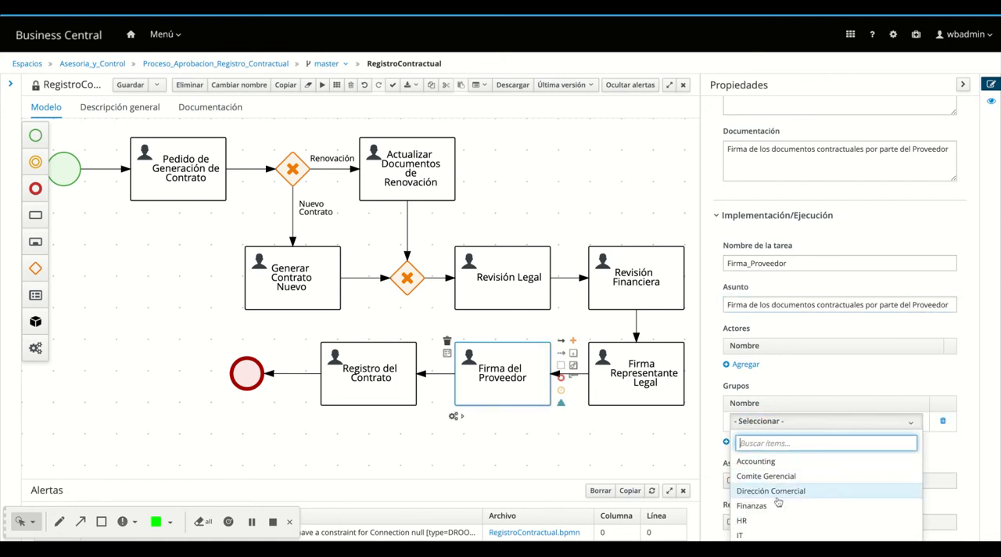
scroll(778, 502, "down", 2)
left_click(759, 474)
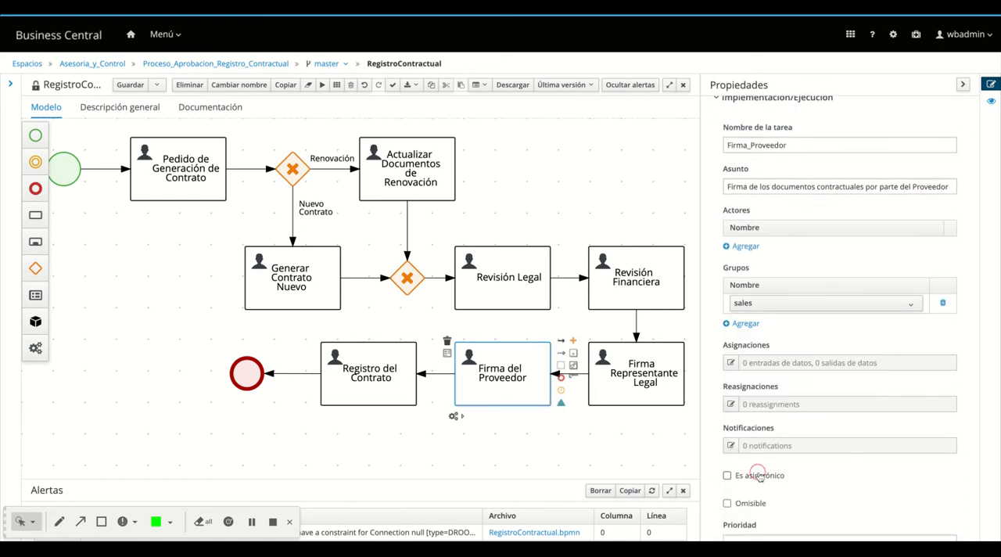
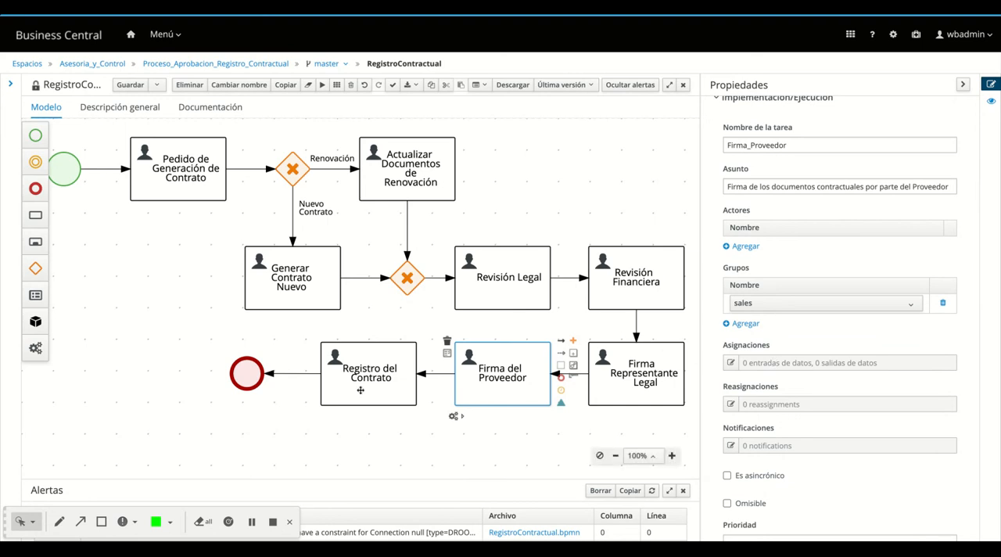
Add a String data input named Ruc to the Firma del Proveedor task, with the Ruc variable as its source
left_click(731, 363)
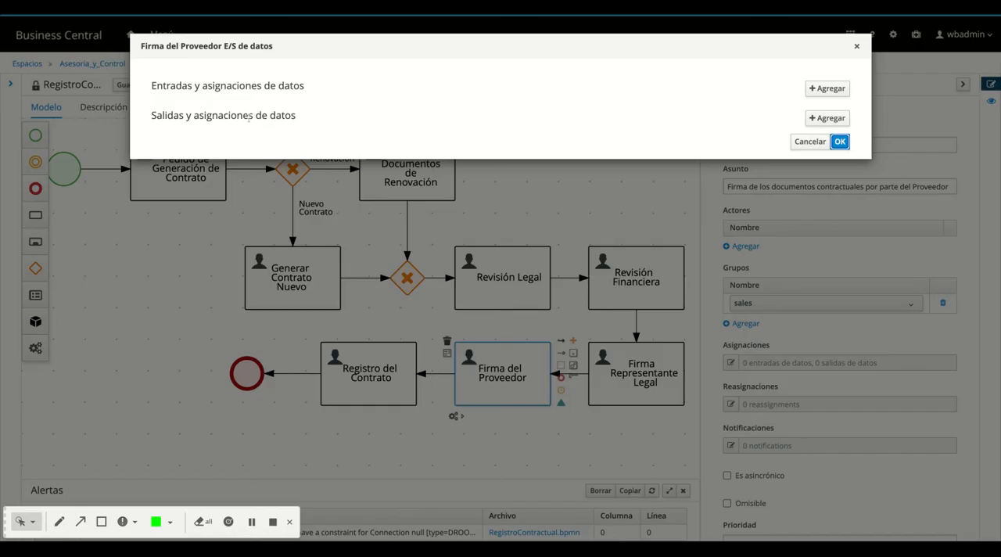
left_click(827, 89)
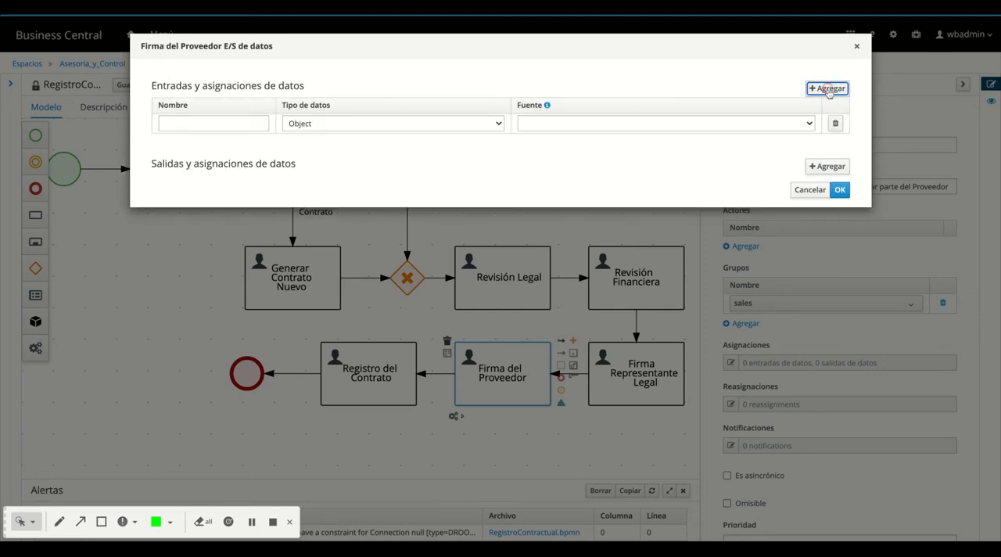
left_click(227, 123)
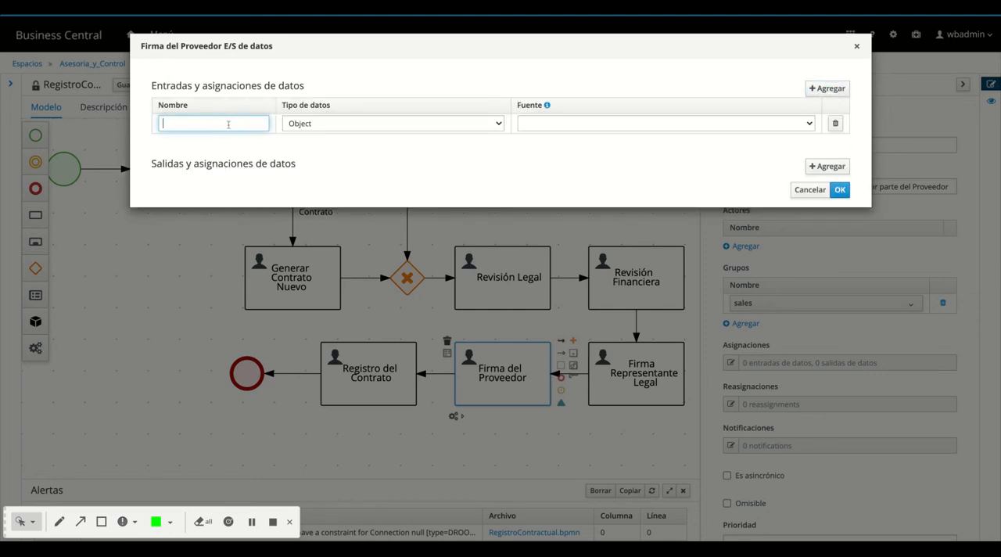
type("Ruc")
left_click(332, 124)
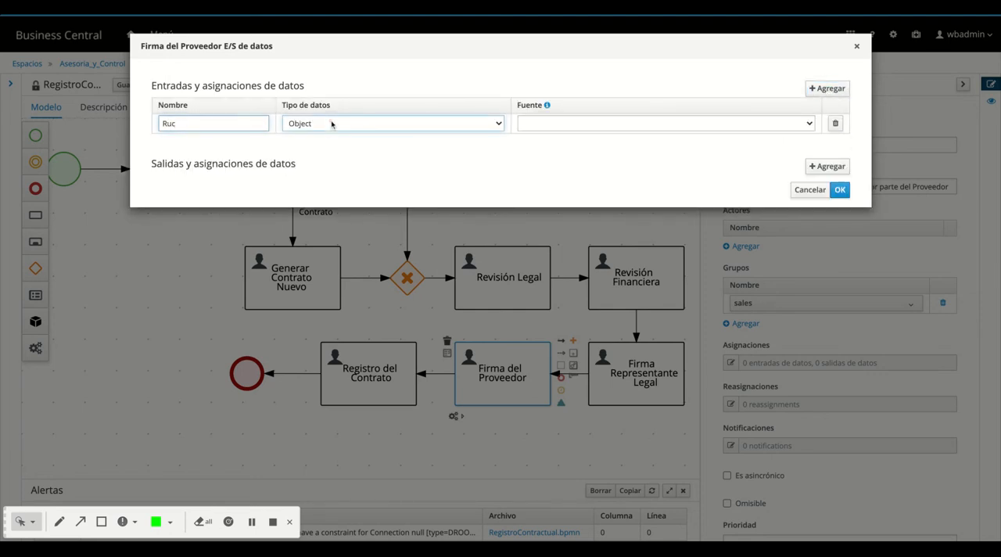
key("s")
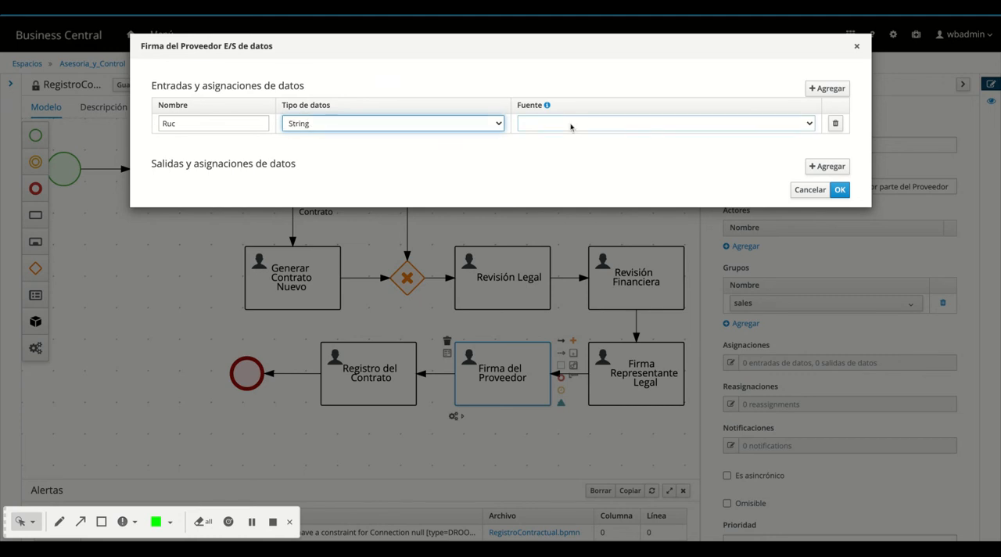
left_click(570, 125)
key("r")
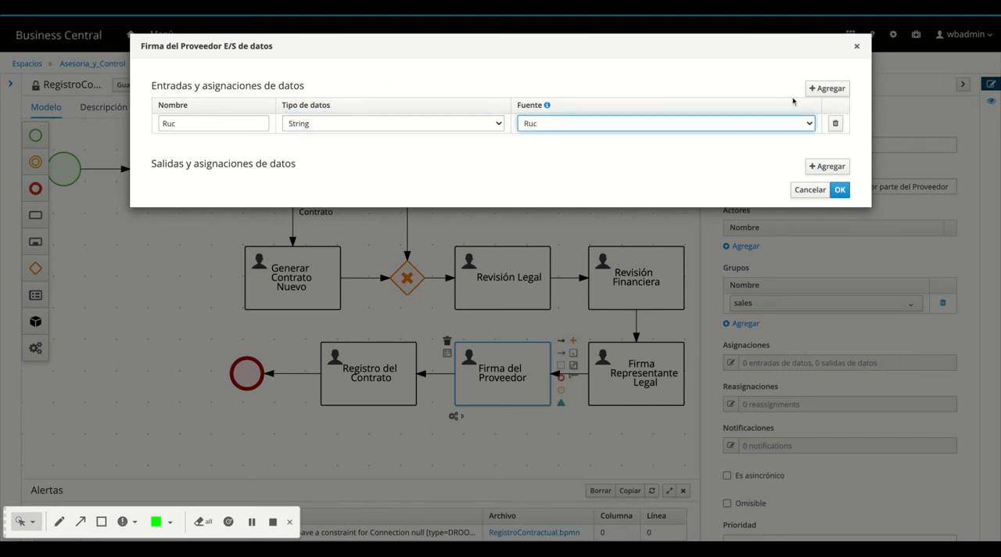
Add a String data input named Empresa to the Firma del Proveedor task, sourced from the Empresa variable
left_click(827, 87)
left_click(208, 143)
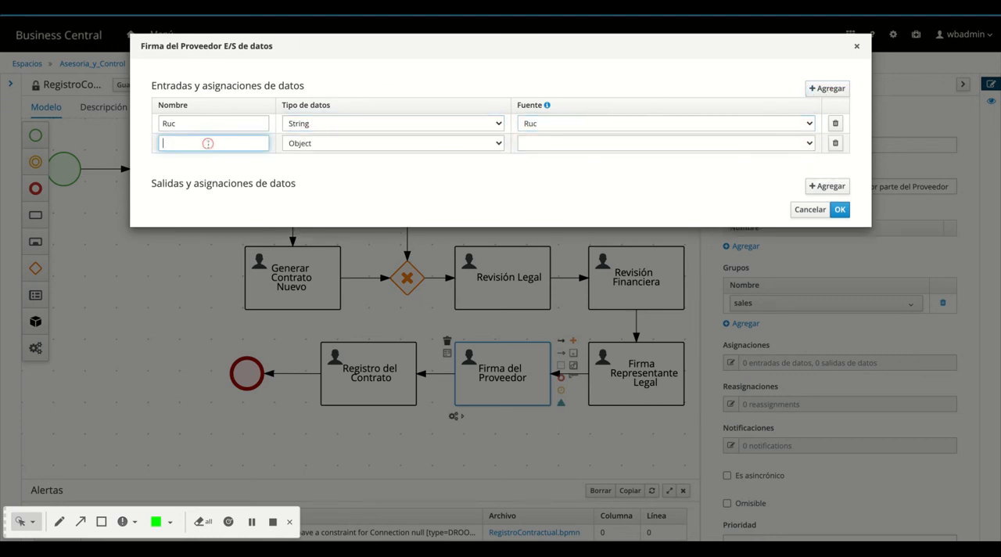
type("Empresa")
left_click(311, 143)
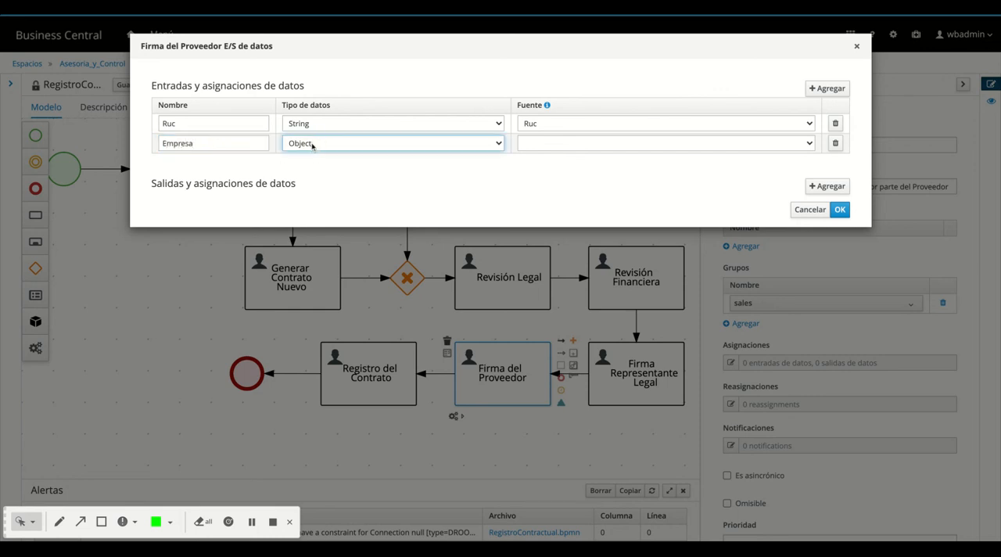
key("s")
left_click(537, 143)
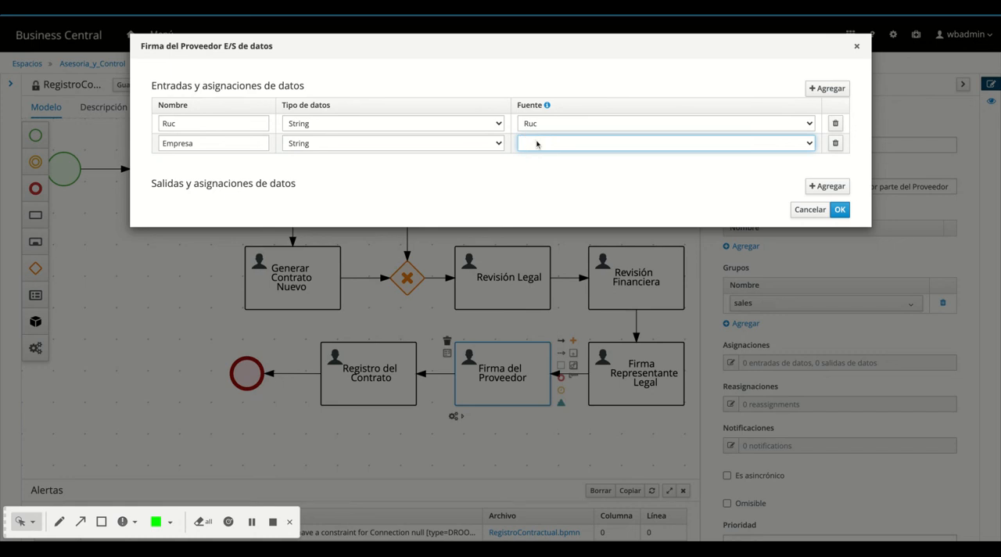
key("e")
Add a Boolean data input named "Tipo Registro" to the Firma del Proveedor task, sourced from Tipo_Reg
left_click(827, 88)
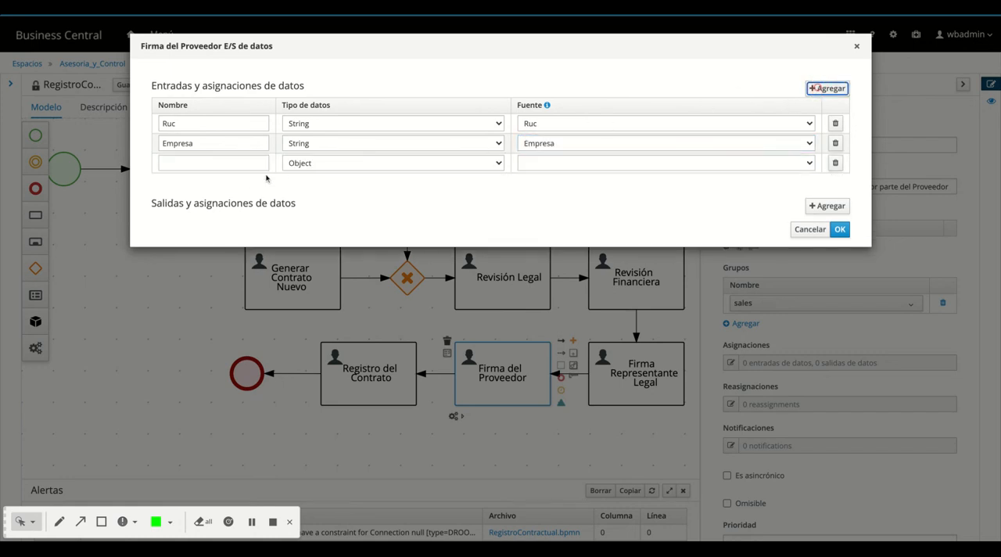
left_click(236, 162)
left_click(235, 159)
type("To")
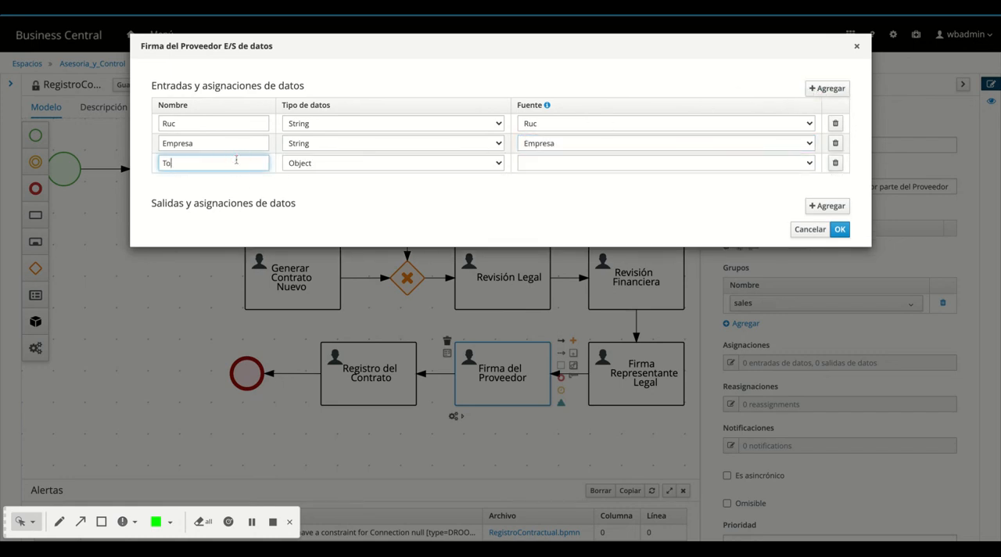
type("ipo ")
type("d")
type("egistro")
left_click(342, 164)
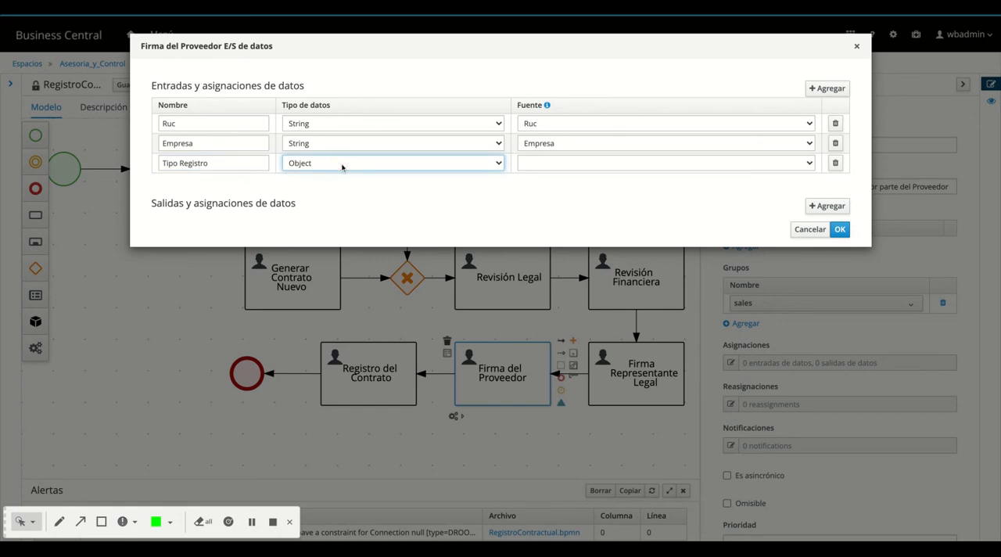
left_click(341, 167)
left_click(609, 166)
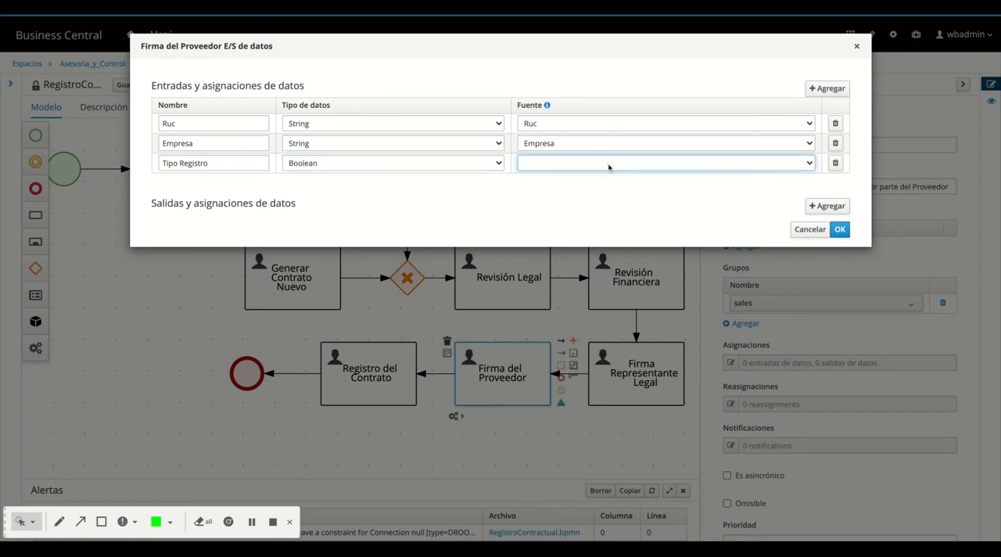
left_click(592, 144)
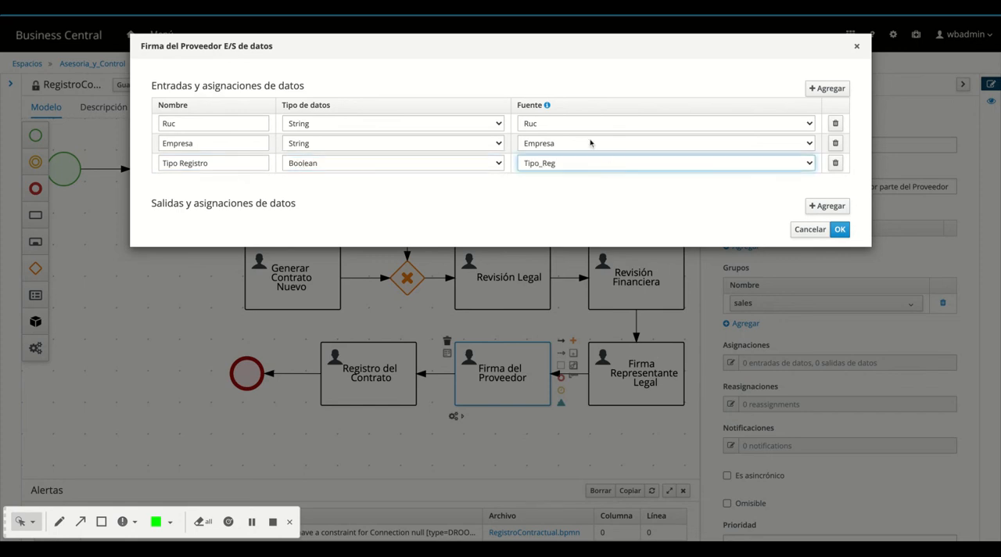
Add a data input named Folder of type org.jbpm.document.DocumentCollection to the Firma del Proveedor task, sourced from the Folder variable
left_click(829, 88)
left_click(217, 181)
type("F")
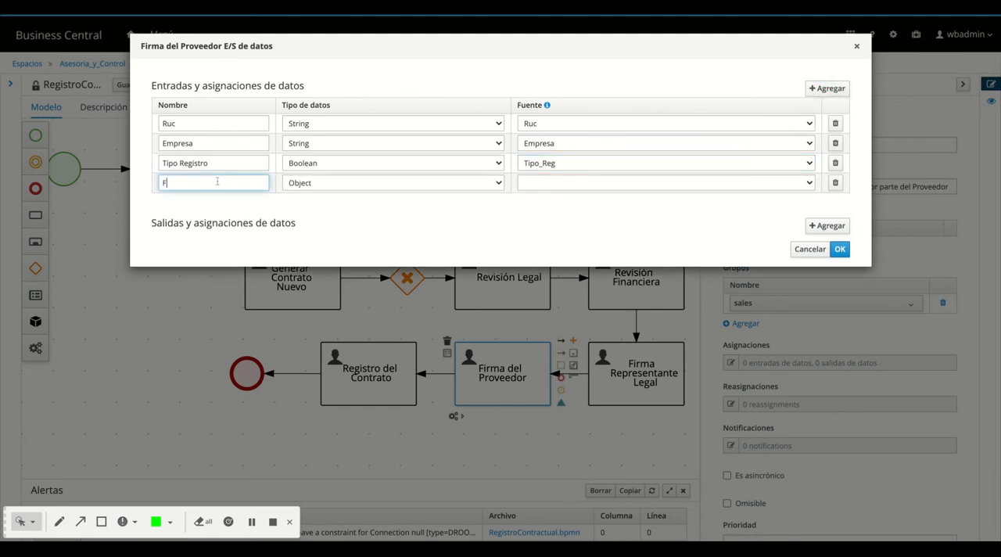
type("older")
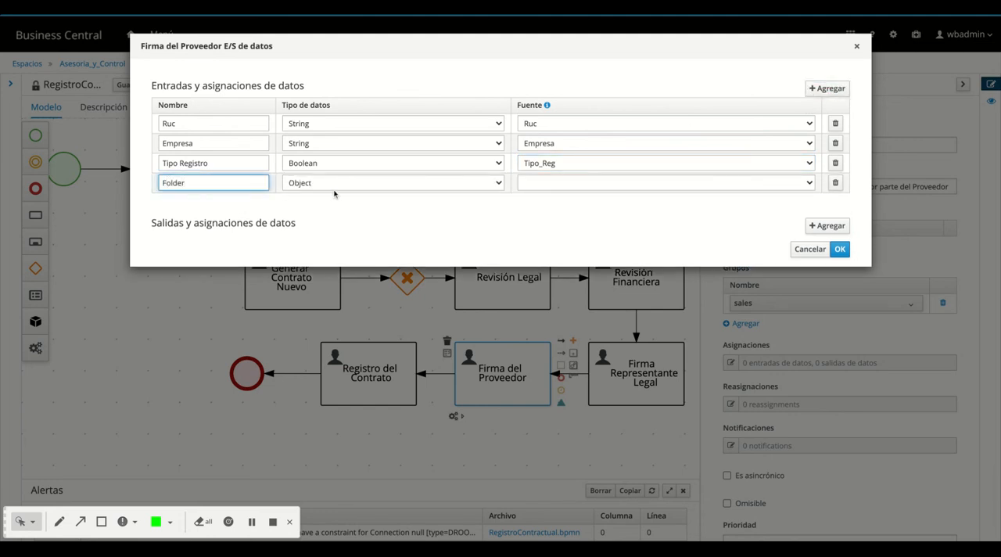
left_click(330, 183)
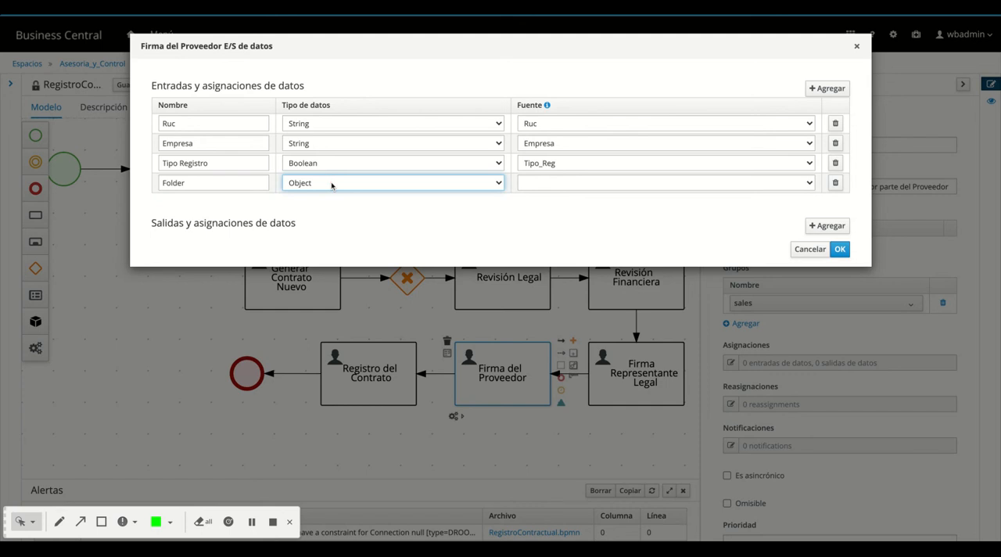
left_click(368, 242)
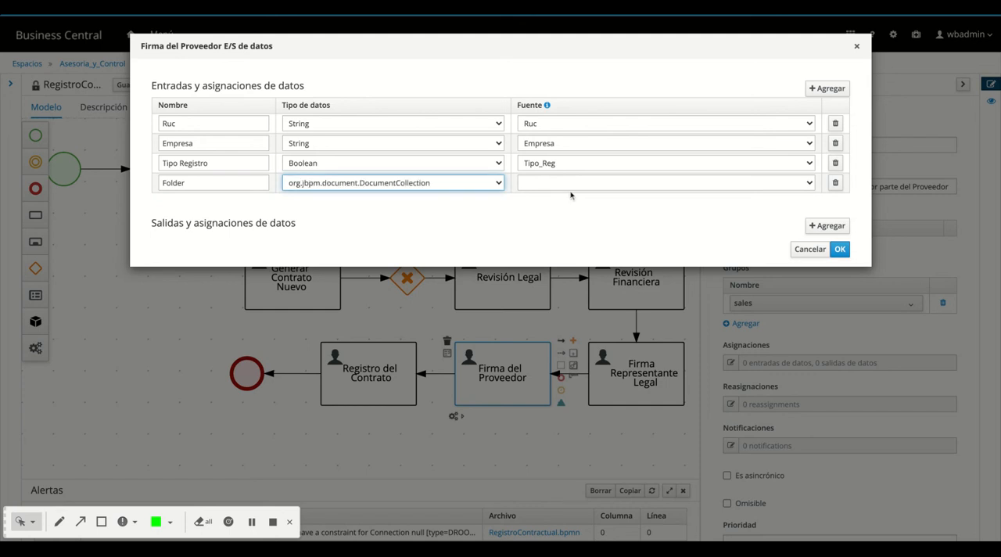
left_click(570, 183)
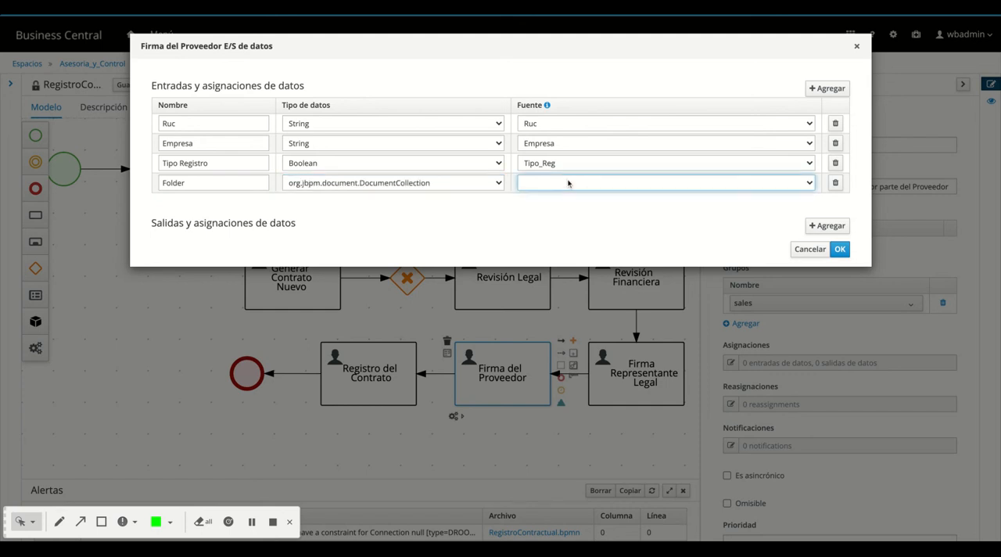
left_click(569, 184)
Add a Folder data output of type org.jbpm.document.DocumentCollection targeting the Folder variable, and save the Firma del Proveedor task's data assignments
left_click(827, 226)
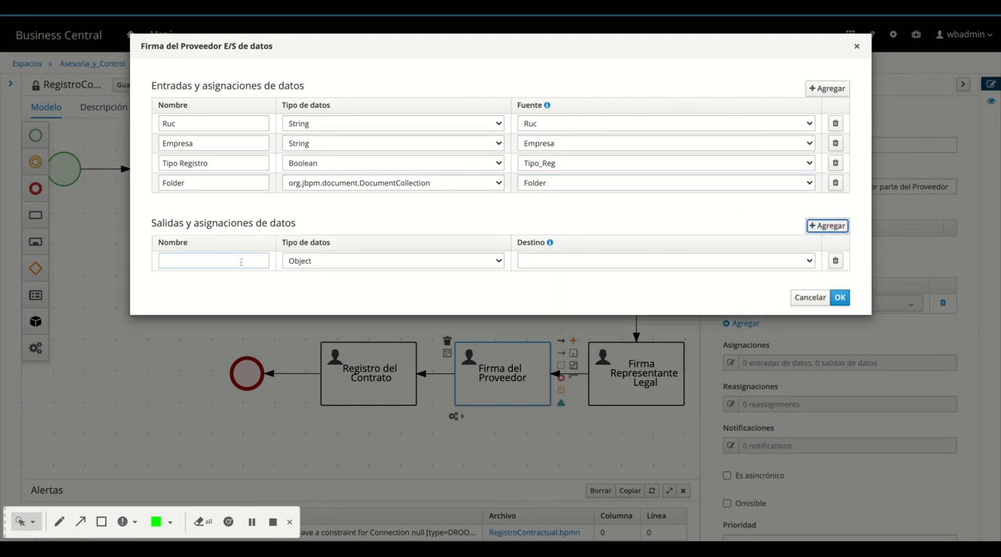
left_click(227, 259)
type("f")
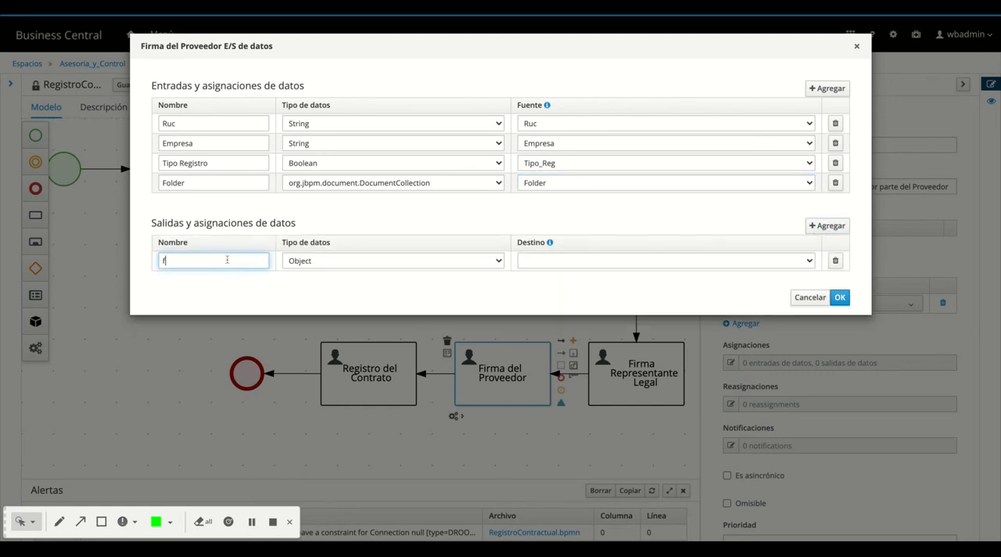
type("older")
key("BackSpace")
key("BackSpace")
key("BackSpace")
key("BackSpace")
type("Folder")
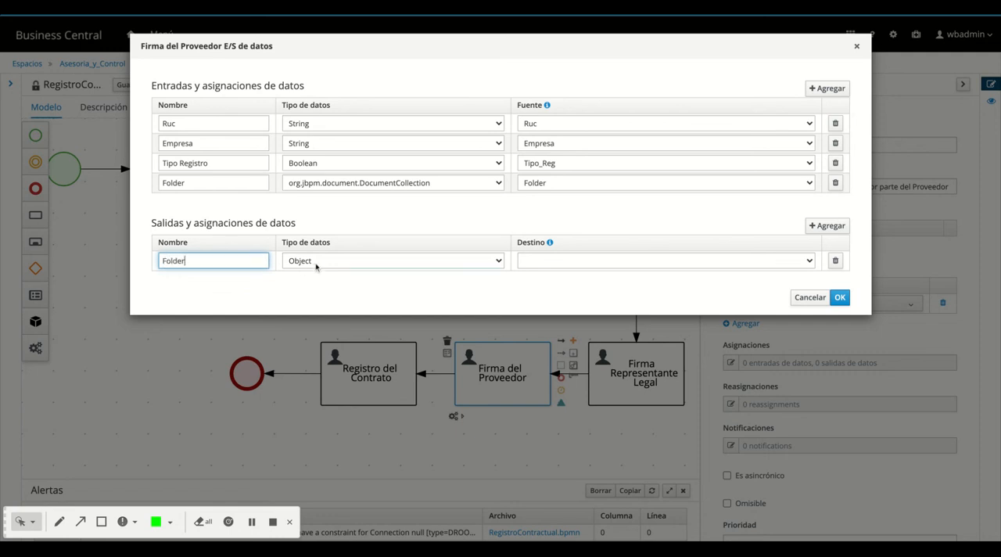
left_click(316, 266)
left_click(543, 280)
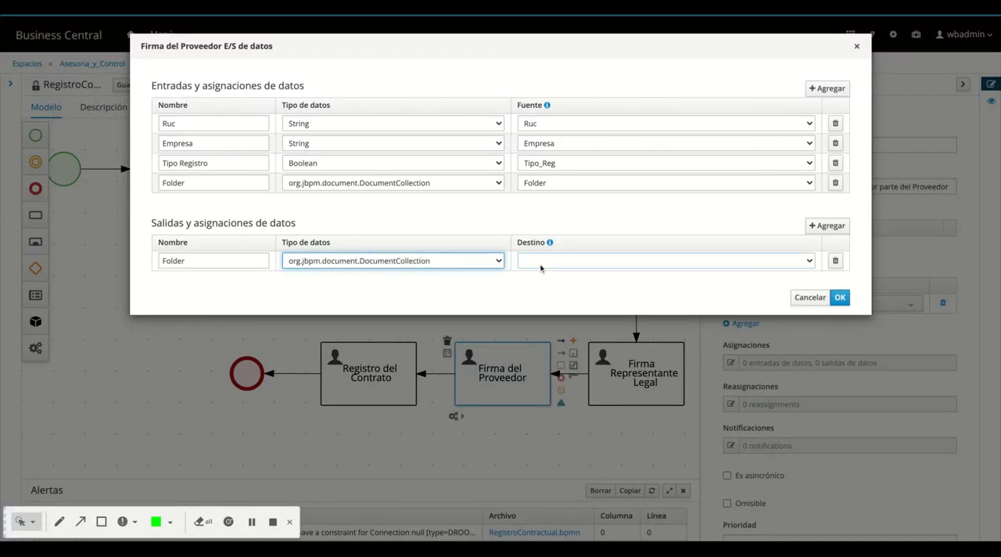
left_click(540, 268)
left_click(547, 279)
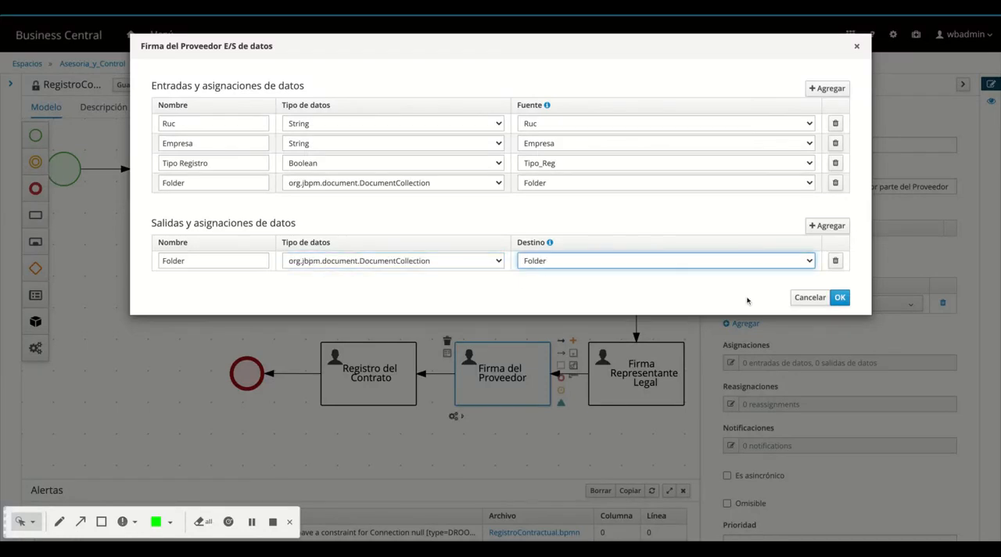
left_click(839, 297)
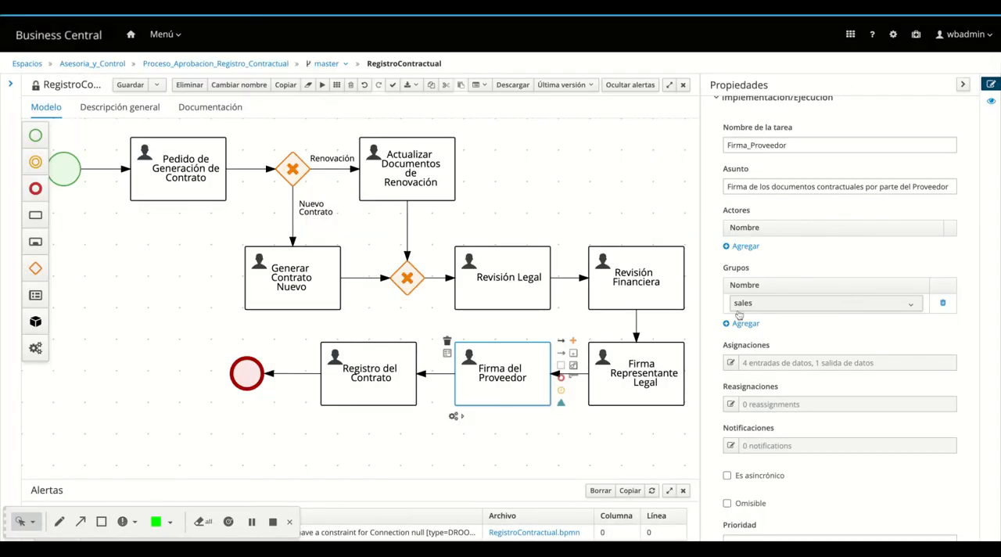
Document the Registro del Contrato task as "Registro del Contrato en los sistemas corporativos"
left_click(359, 401)
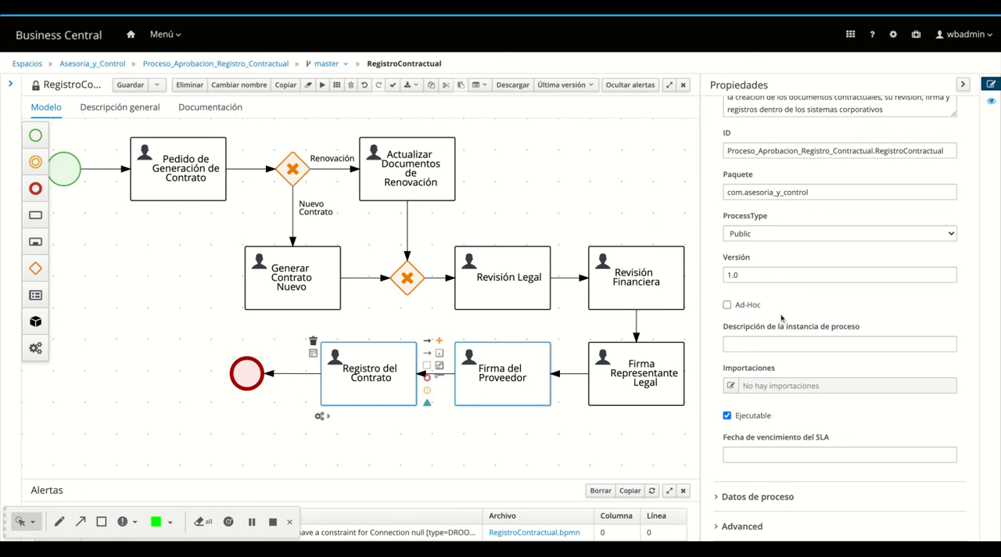
left_click(351, 396)
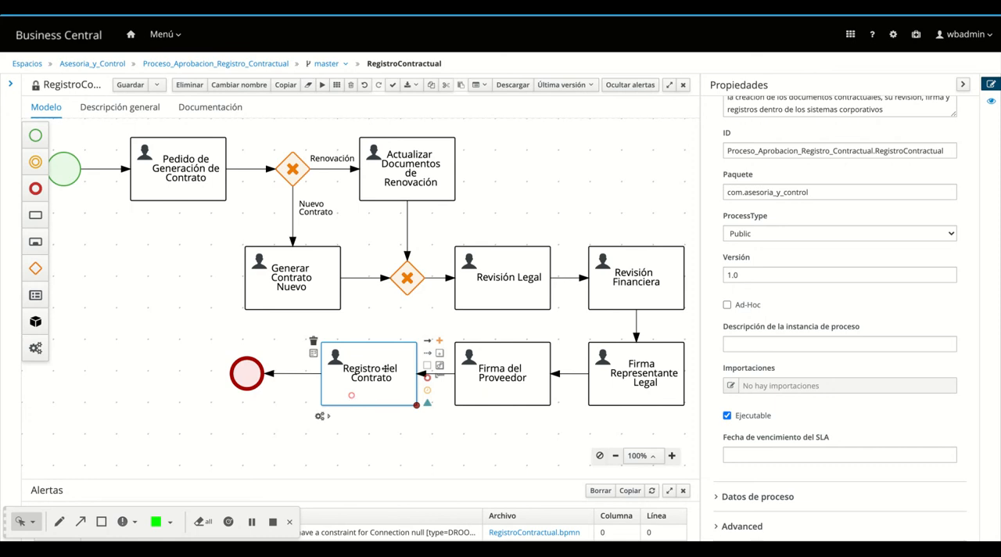
left_click(740, 227)
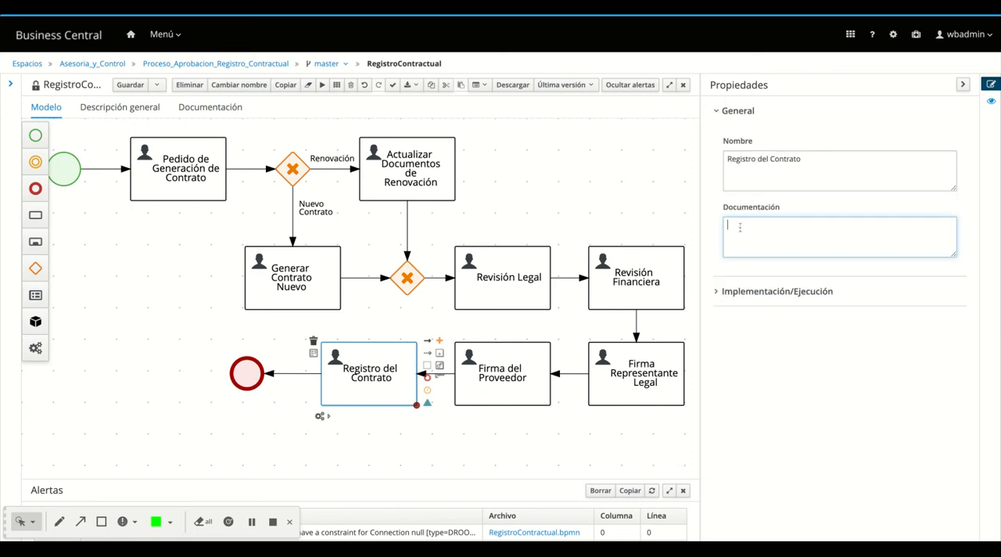
type("Registro")
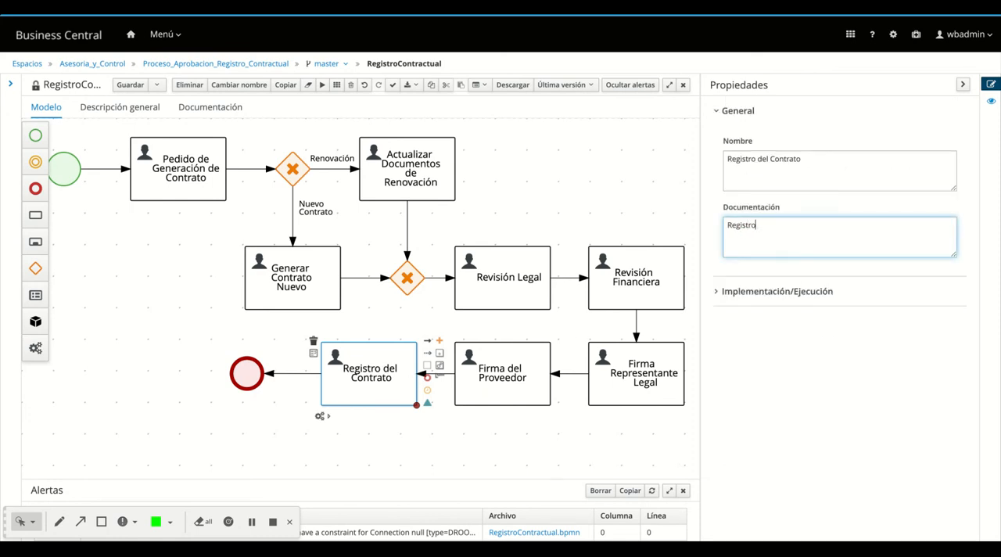
type(" del Contrato en los sistemas ")
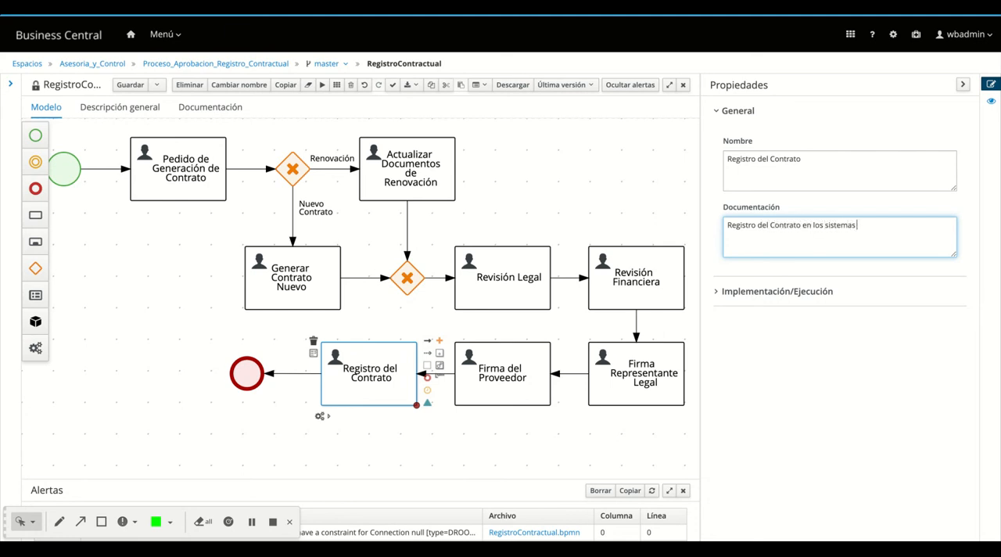
type("corporativos")
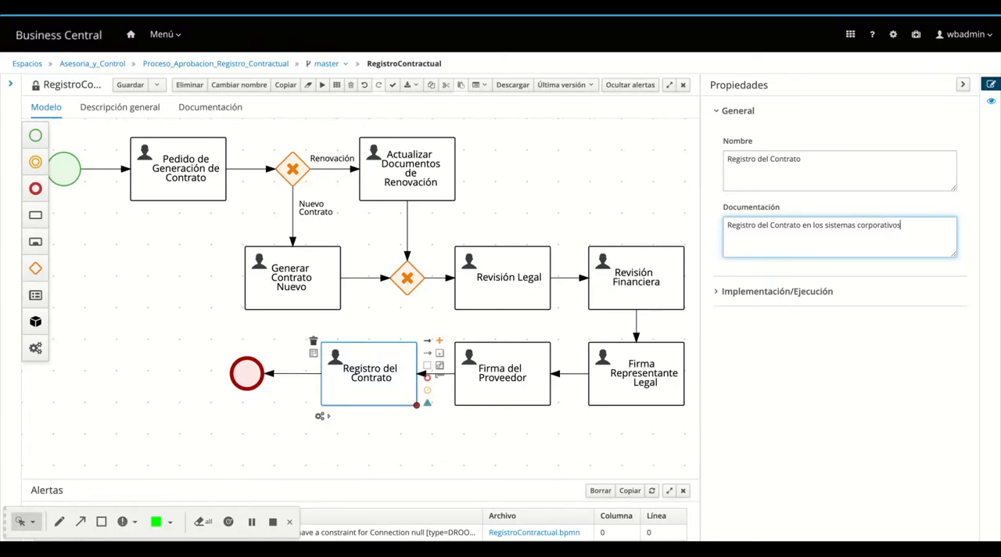
Set the Registro del Contrato task's implementation task name to Registro_Contrato
left_click(724, 293)
double_click(735, 339)
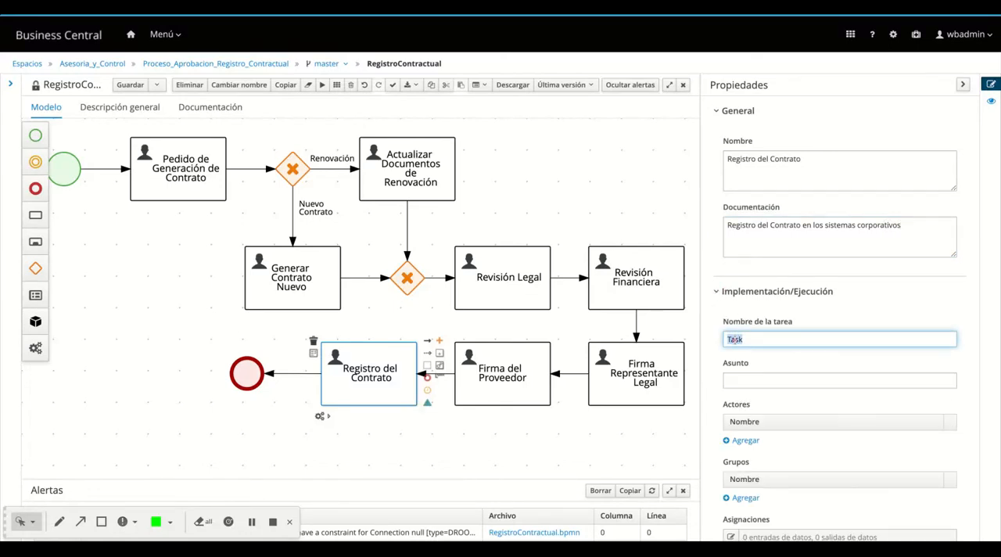
type("Registro_Contrato")
Set the Registro del Contrato task's subject to "Registrar los documentos contractuales"
left_click(745, 381)
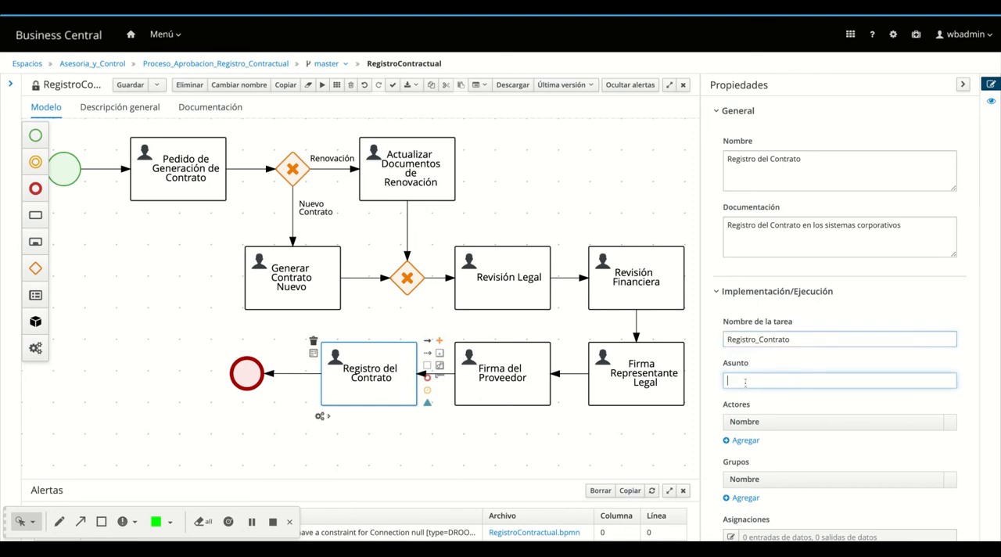
type("Registra")
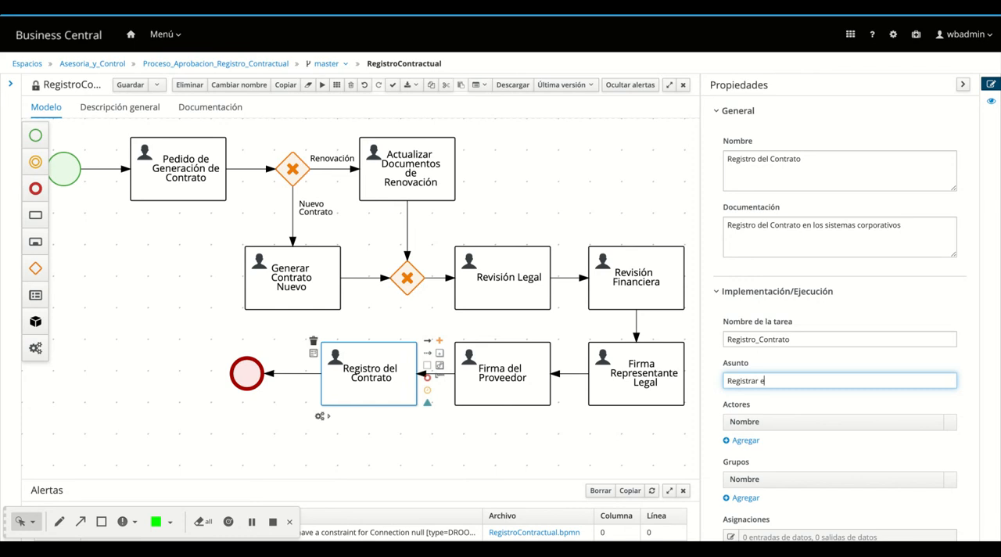
type("r los documentos contractuales")
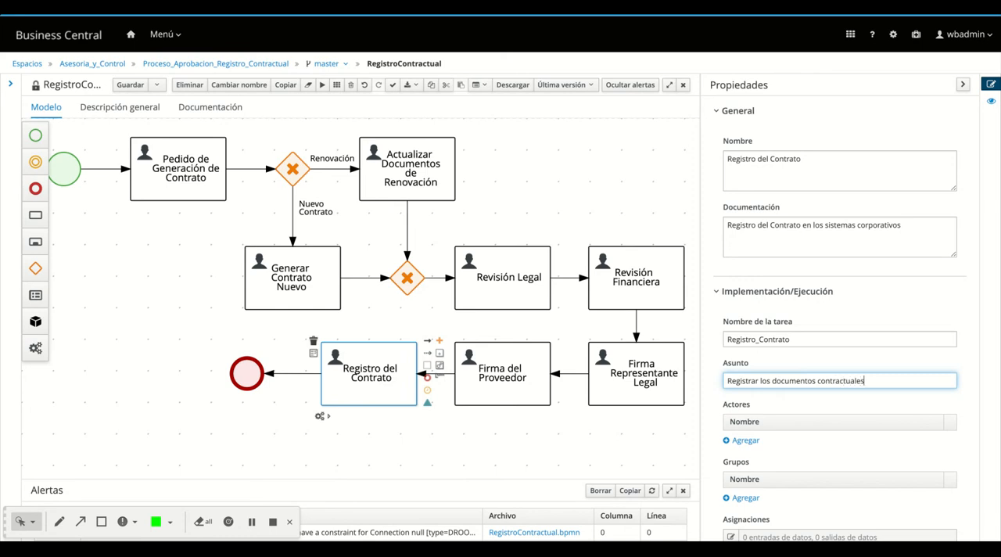
left_click(744, 441)
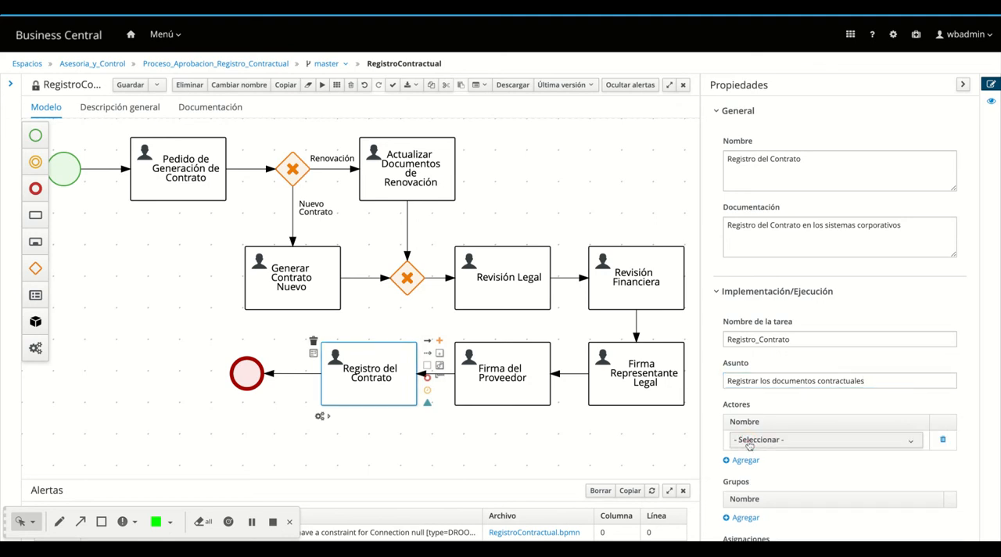
left_click(752, 441)
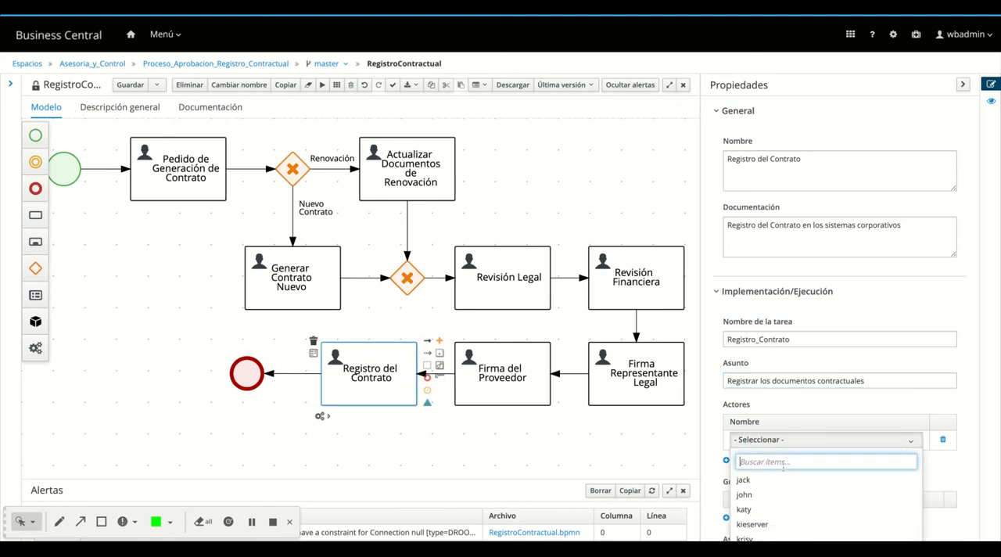
left_click(730, 408)
Assign the Jefes Operaciones group to the Registro del Contrato task
scroll(765, 394, "down", 3)
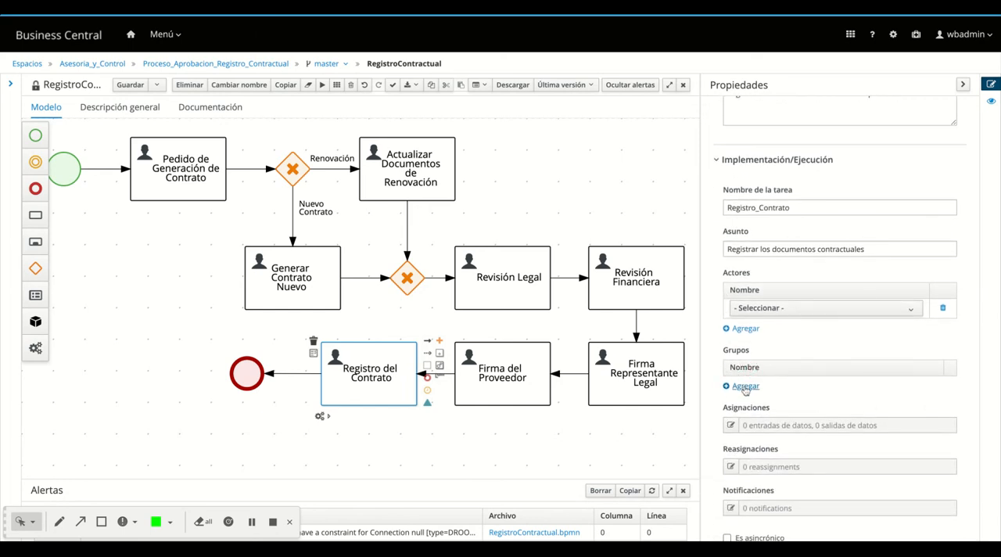
left_click(752, 387)
left_click(764, 386)
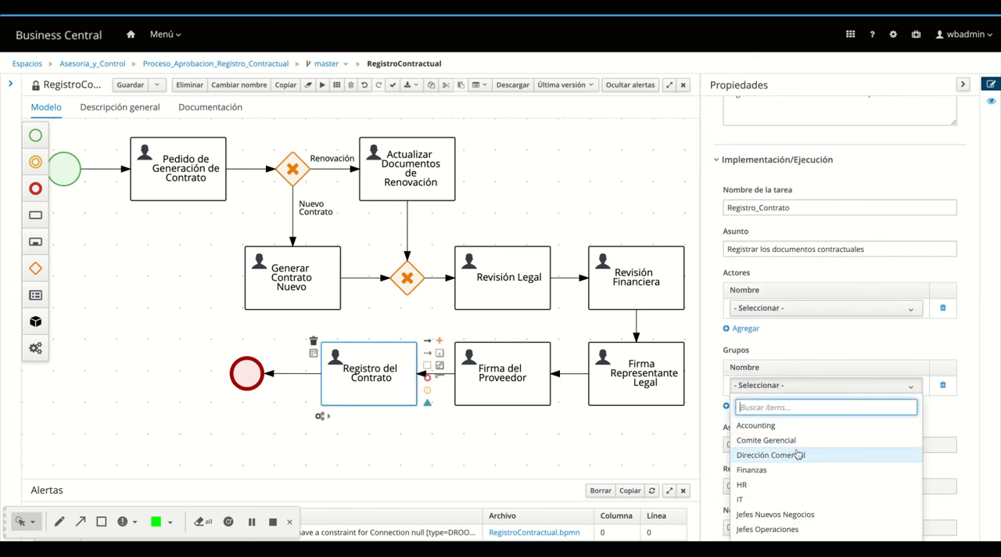
scroll(803, 479, "down", 1)
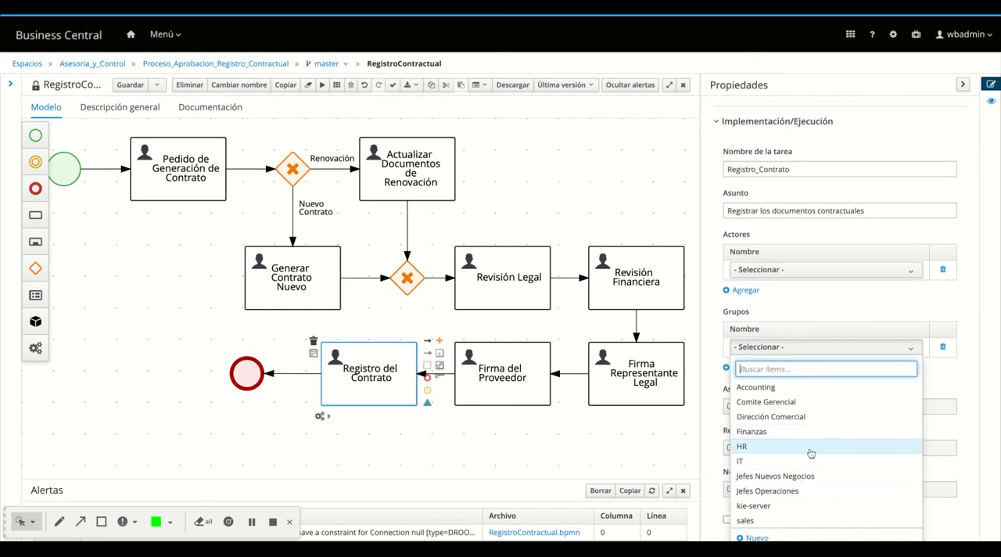
scroll(811, 453, "down", 2)
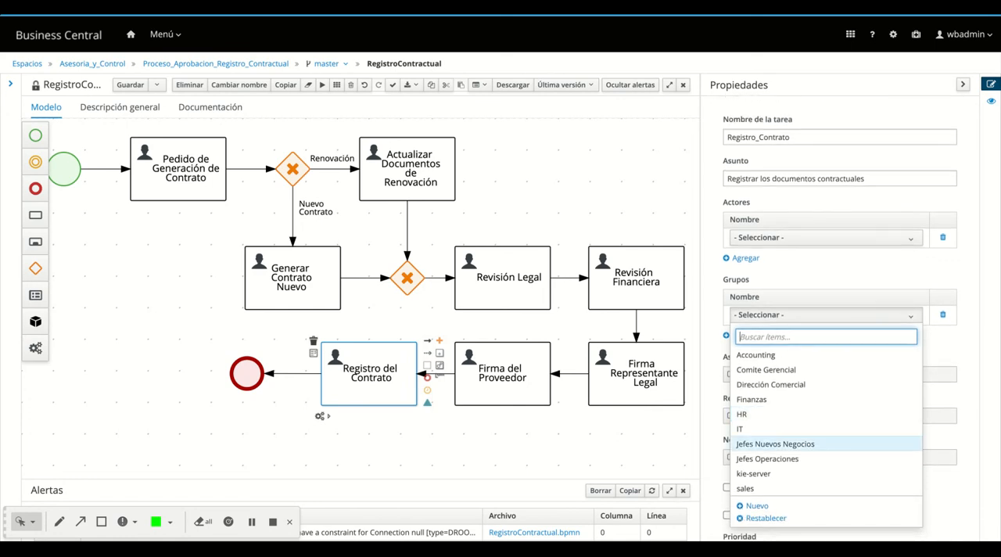
left_click(770, 459)
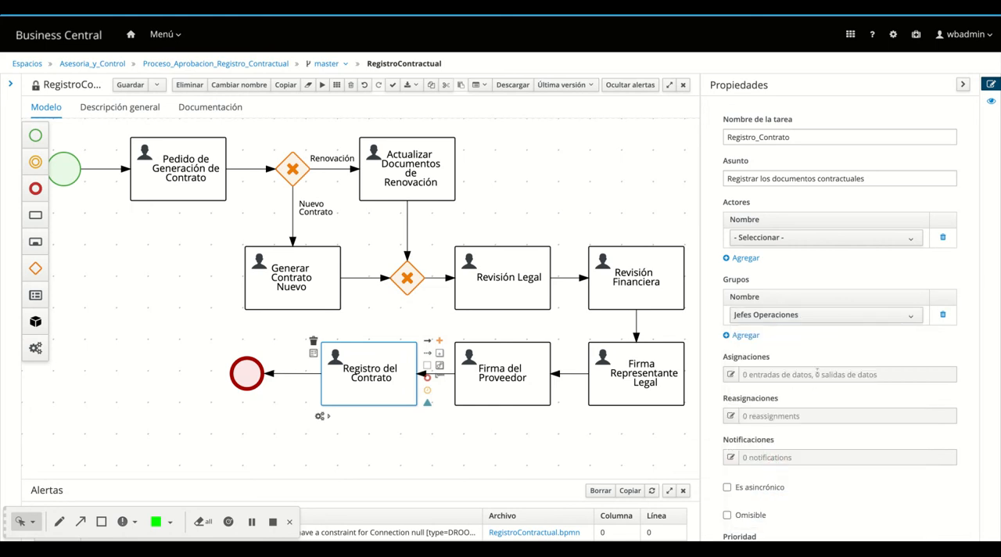
Add a data input named Ruc of type String, sourced from the Ruc variable, to the Registro del Contrato task
left_click(732, 375)
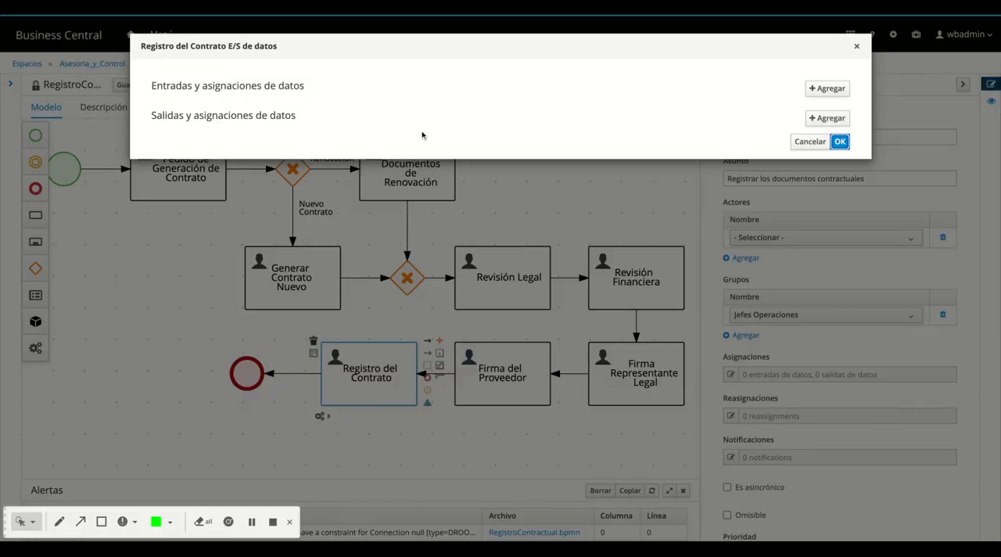
left_click(822, 89)
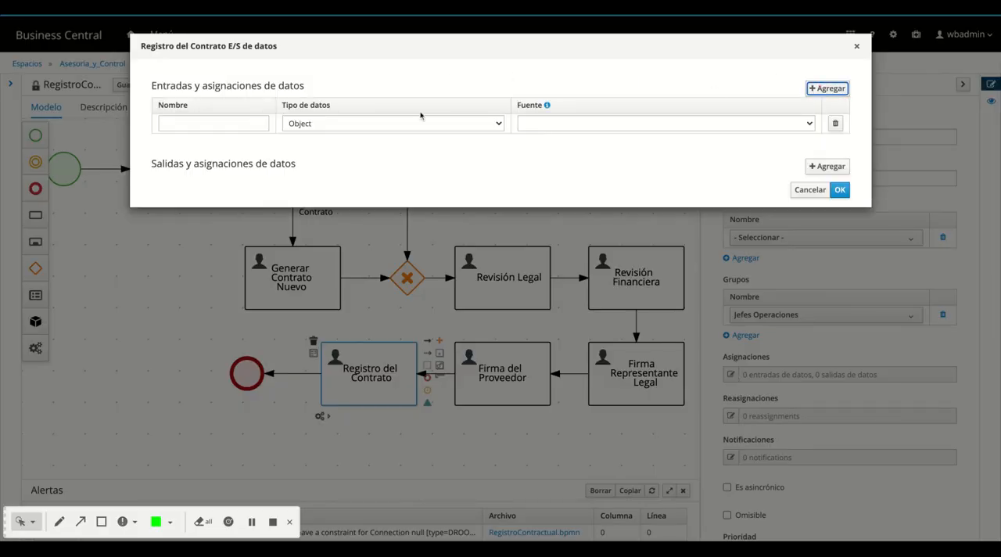
left_click(213, 124)
type("Ruc")
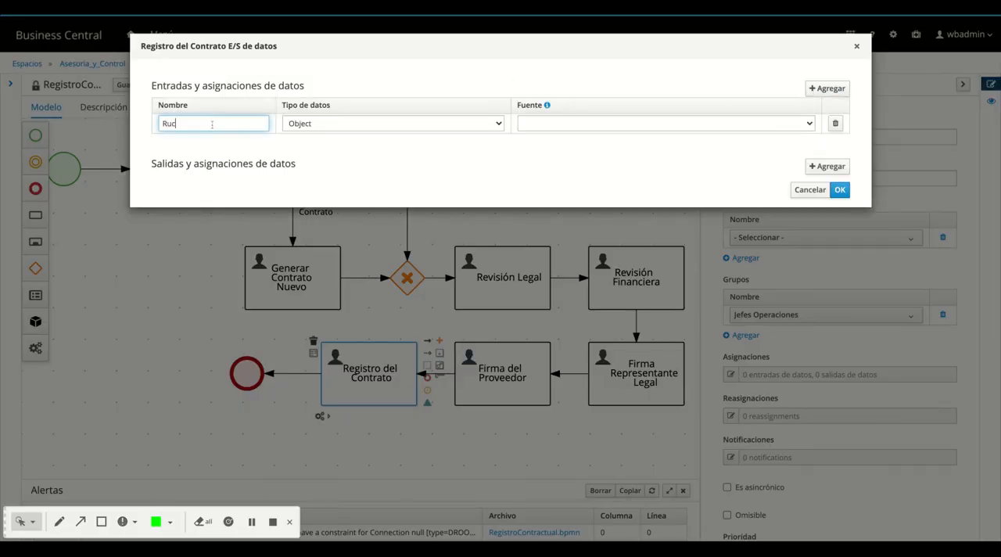
left_click(401, 123)
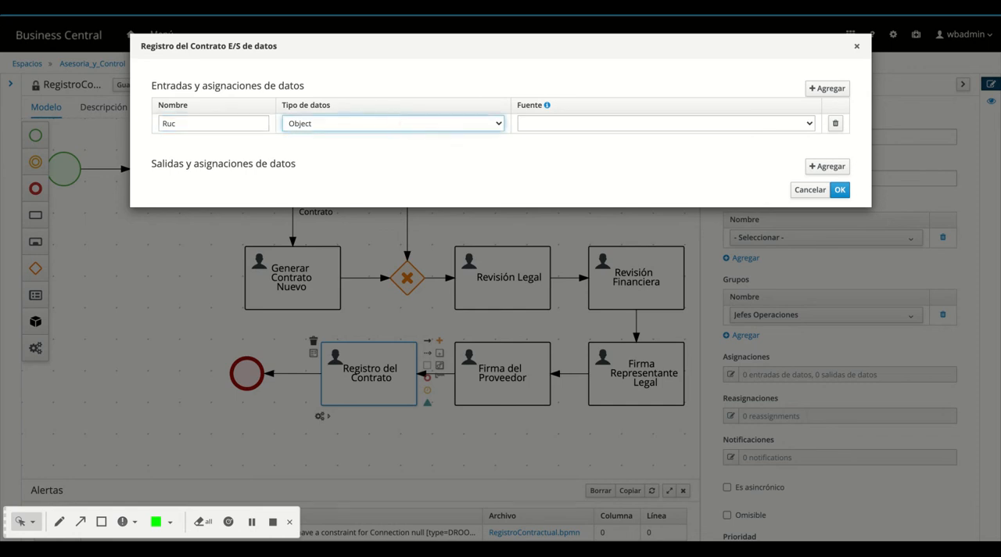
left_click(400, 138)
left_click(533, 126)
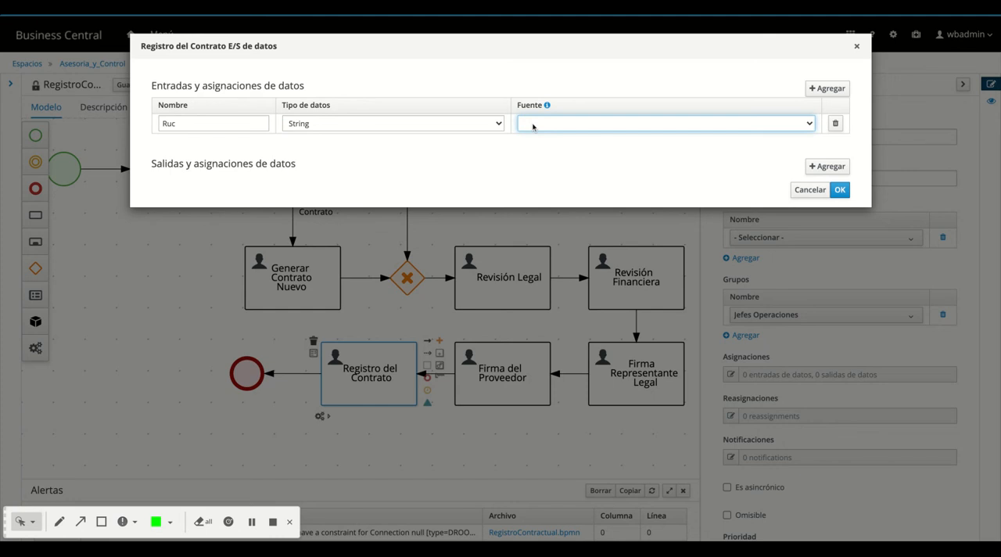
left_click(766, 138)
Add an Empresa data input of type String sourced from the Empresa variable
left_click(827, 88)
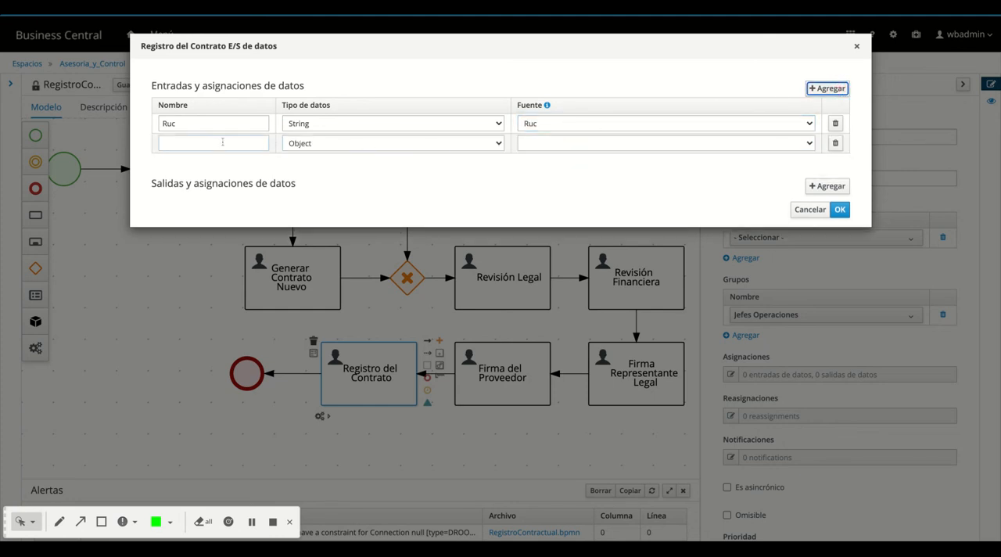
left_click(217, 142)
type("Empresa")
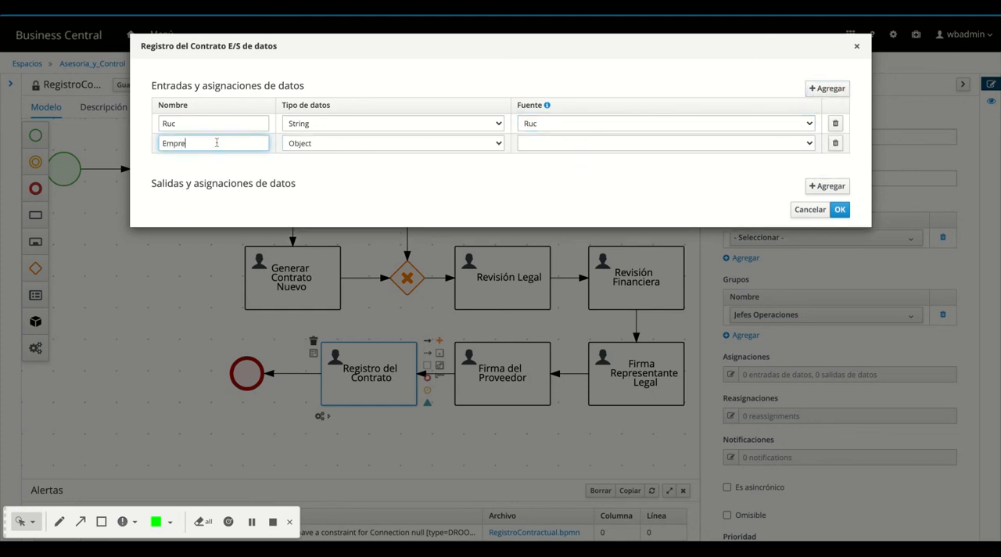
left_click(327, 146)
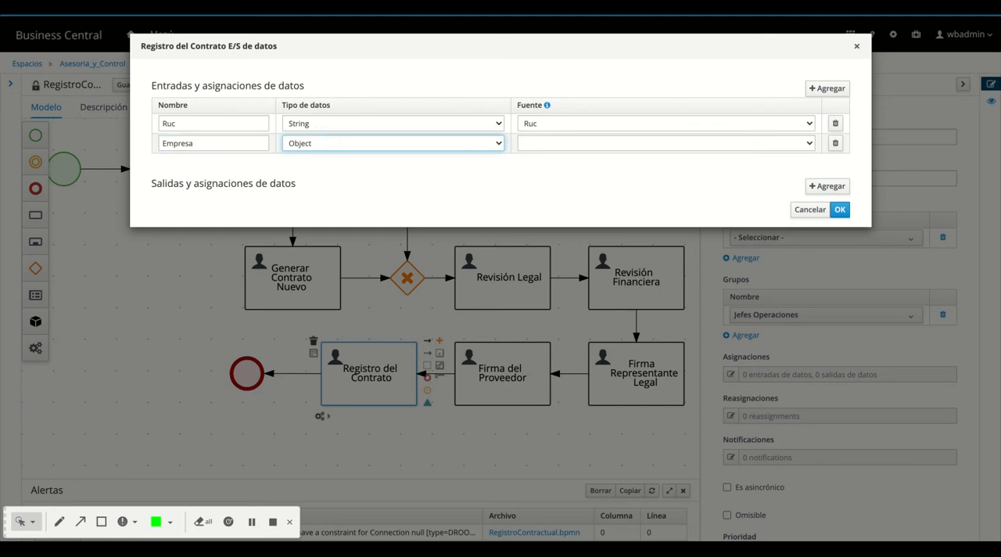
key("s")
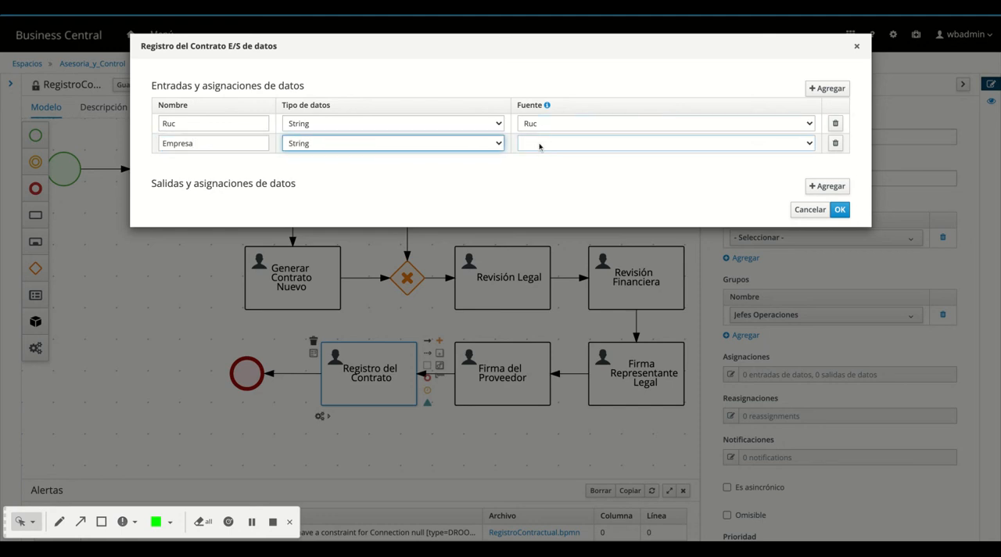
left_click(539, 146)
key("e")
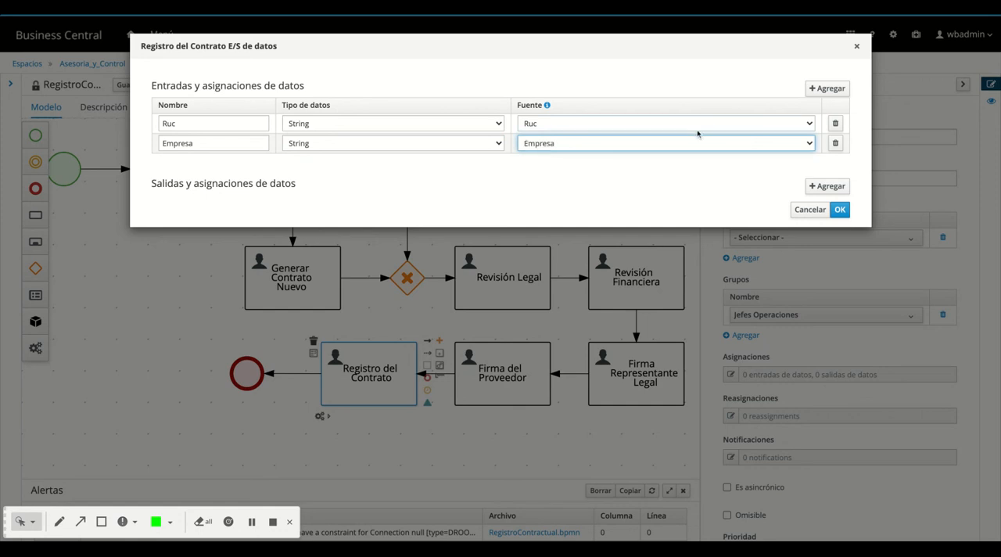
Add a Tipo Registro data input of type Boolean sourced from the Tipo_Reg variable
left_click(827, 89)
left_click(197, 165)
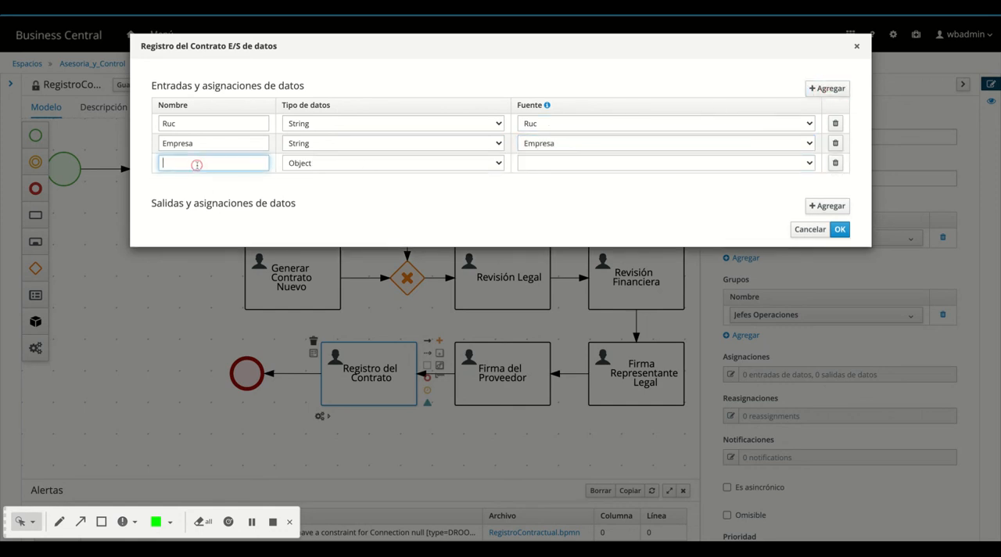
type("Tipo Registro")
left_click(304, 166)
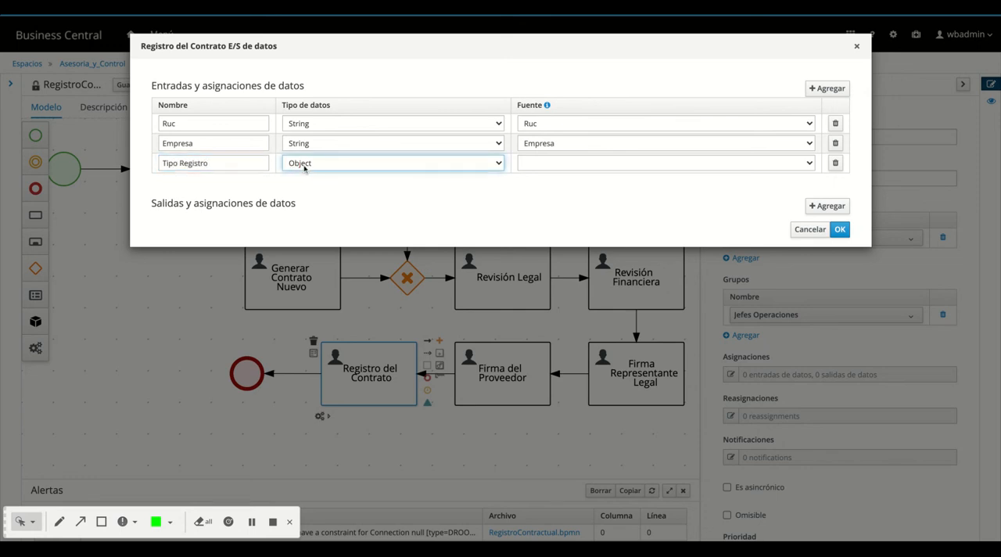
left_click(304, 167)
left_click(542, 165)
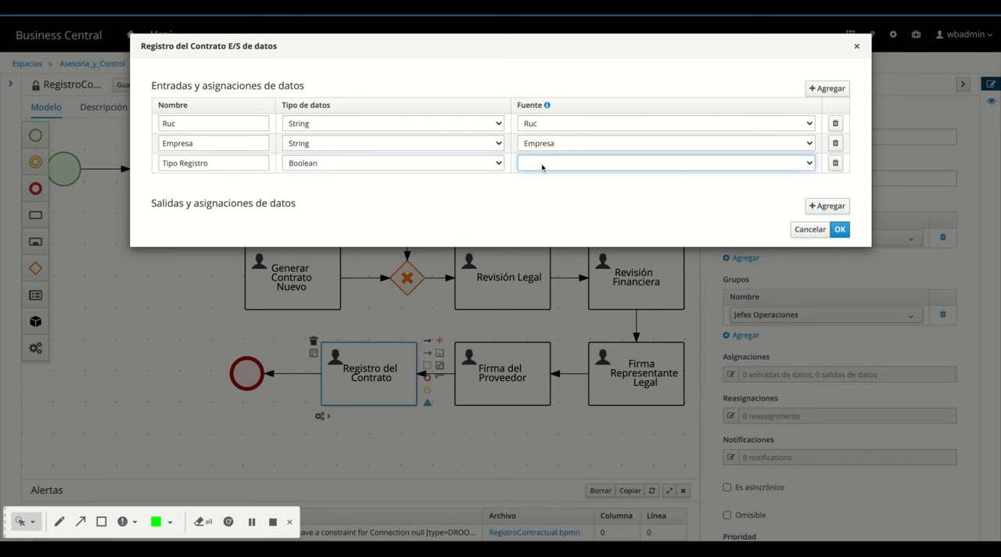
left_click(647, 150)
Add a Folder data input of type org.jbpm.document.DocumentCollection sourced from the Folder variable, and save the Registro del Contrato task's data assignments
left_click(828, 89)
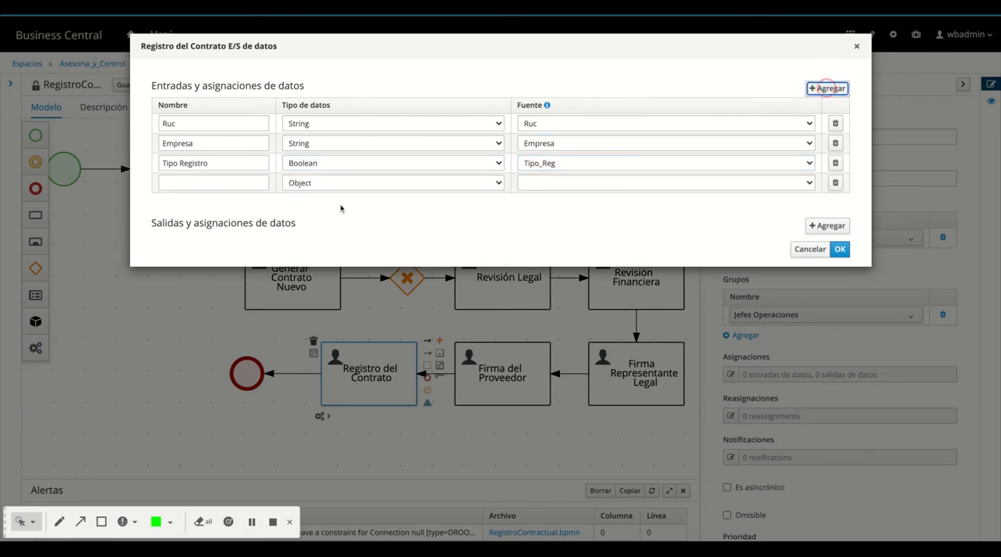
left_click(196, 182)
type("Fo")
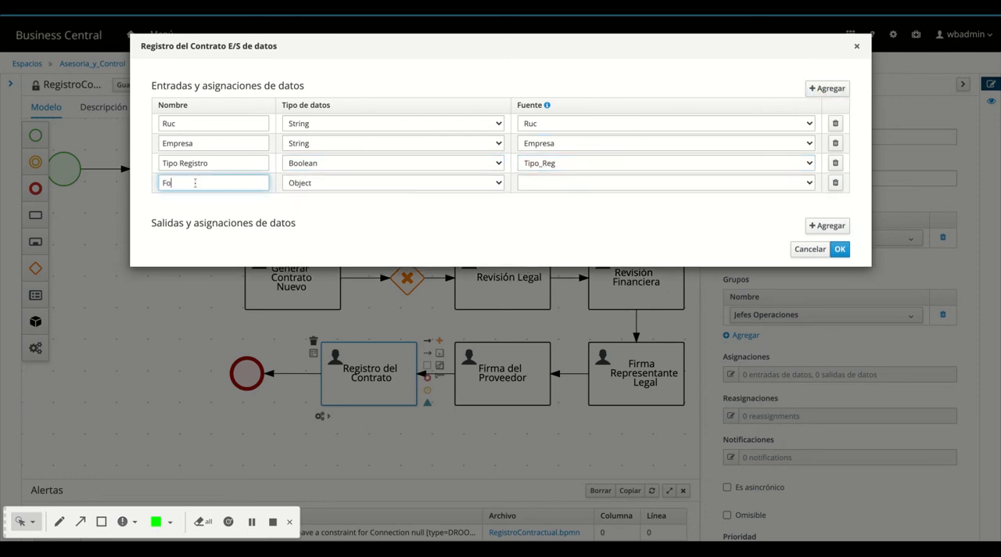
type("lder")
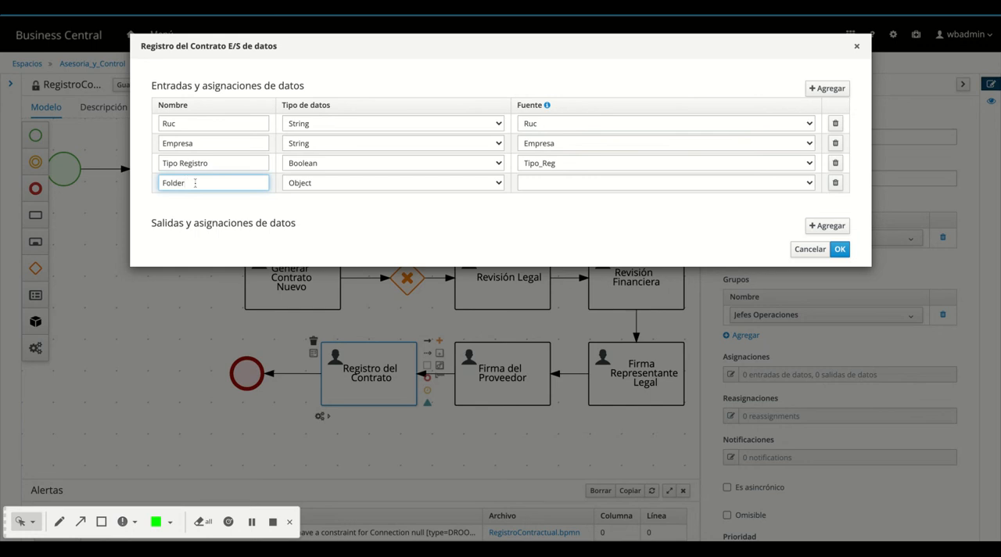
left_click(294, 183)
left_click(294, 185)
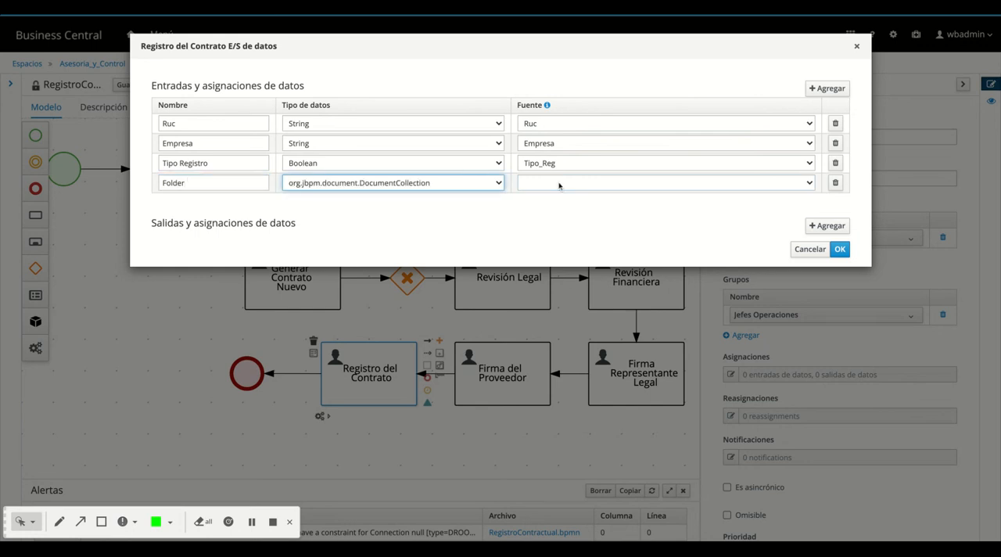
left_click(557, 183)
left_click(592, 180)
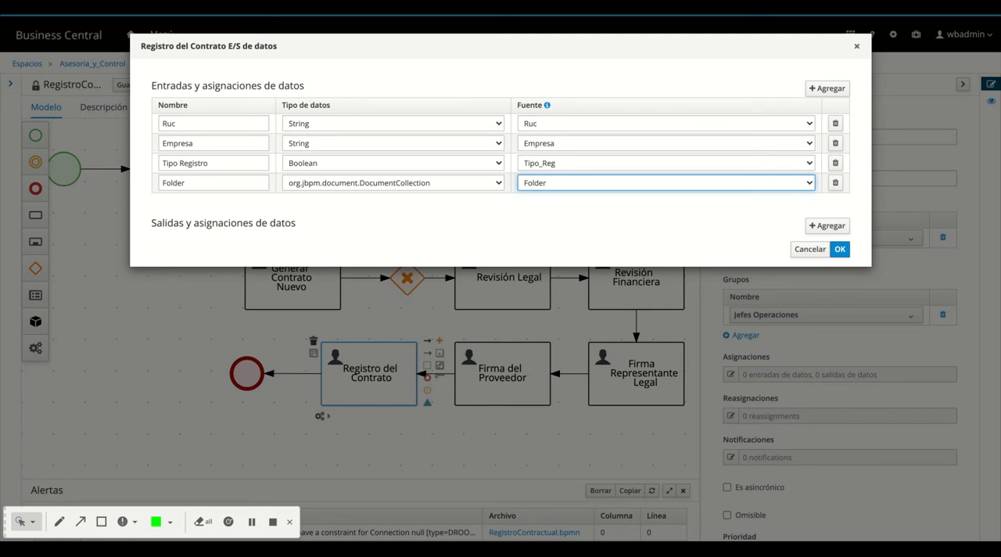
left_click(839, 249)
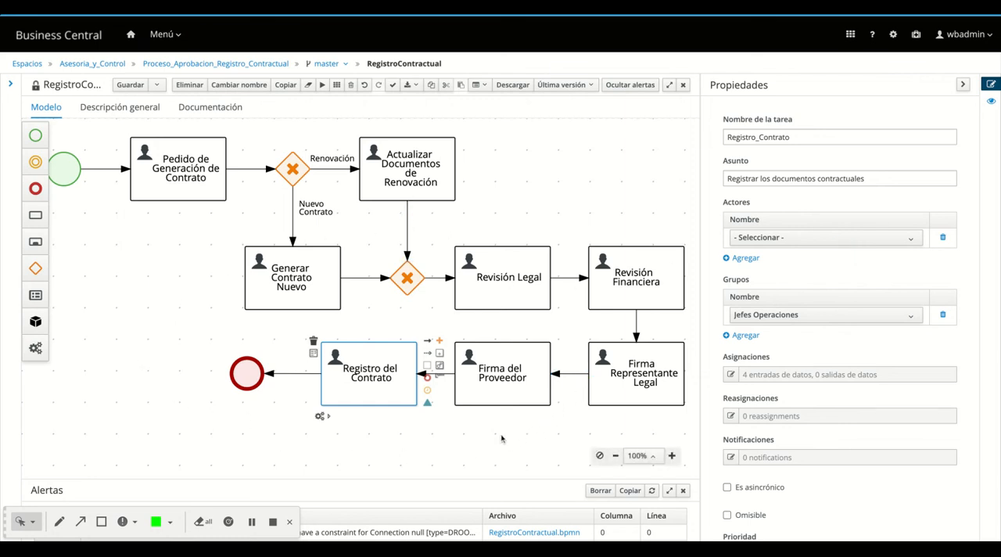
Hide the element properties to show the full diagram, and save the RegistroContractual process
left_click(464, 434)
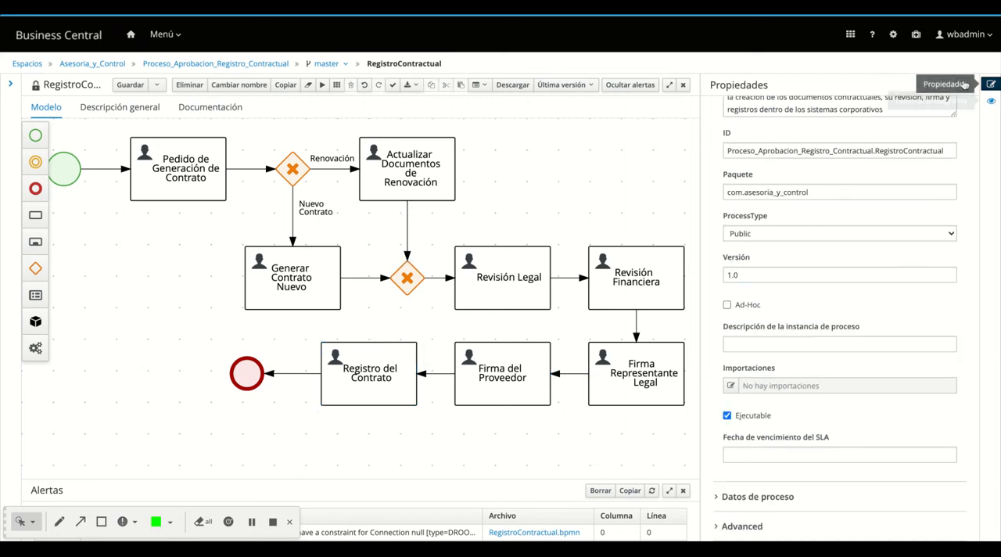
left_click(989, 85)
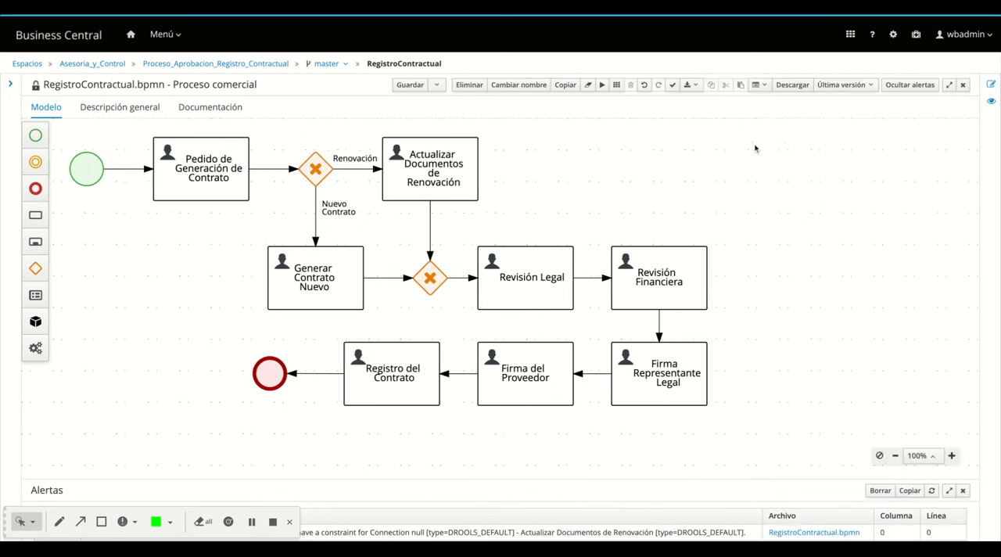
left_click(403, 86)
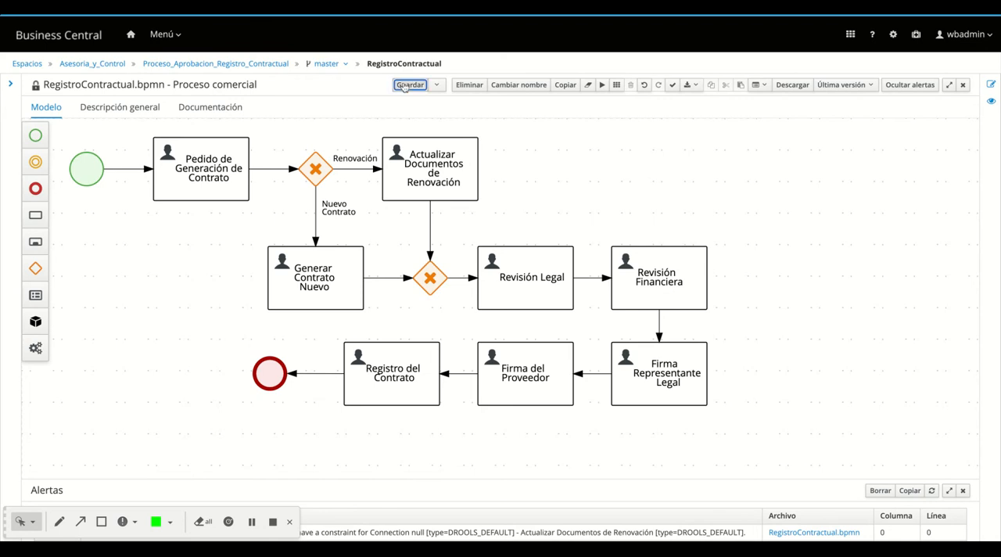